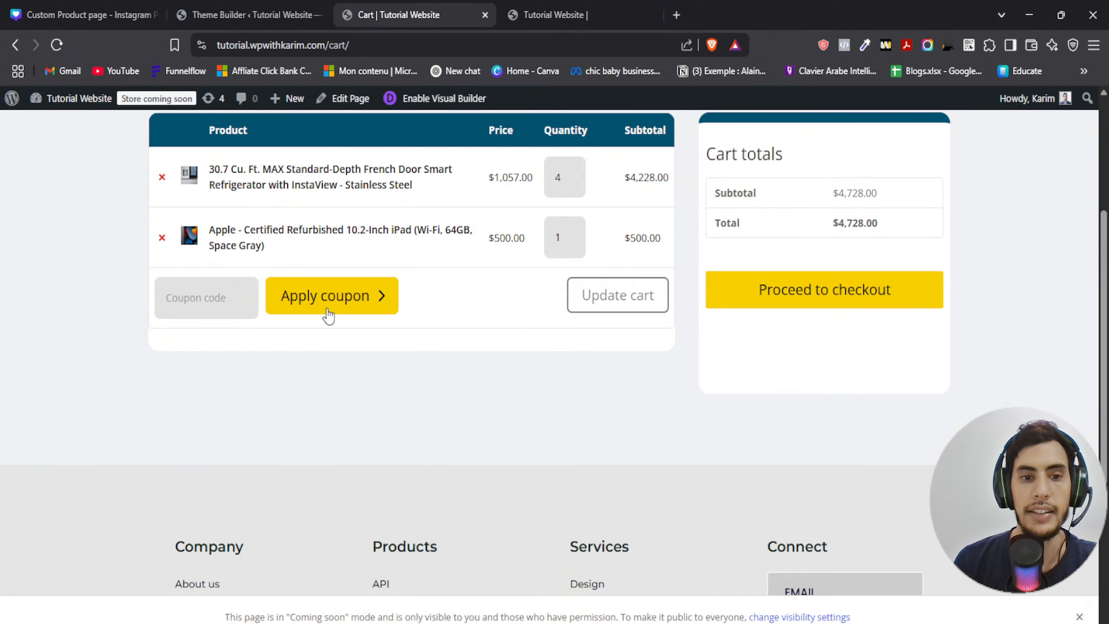
# Step: Open the Tutorial Website's front end in a separate browser tab from the WordPress dashboard
pyautogui.scroll(5, 335, 211)
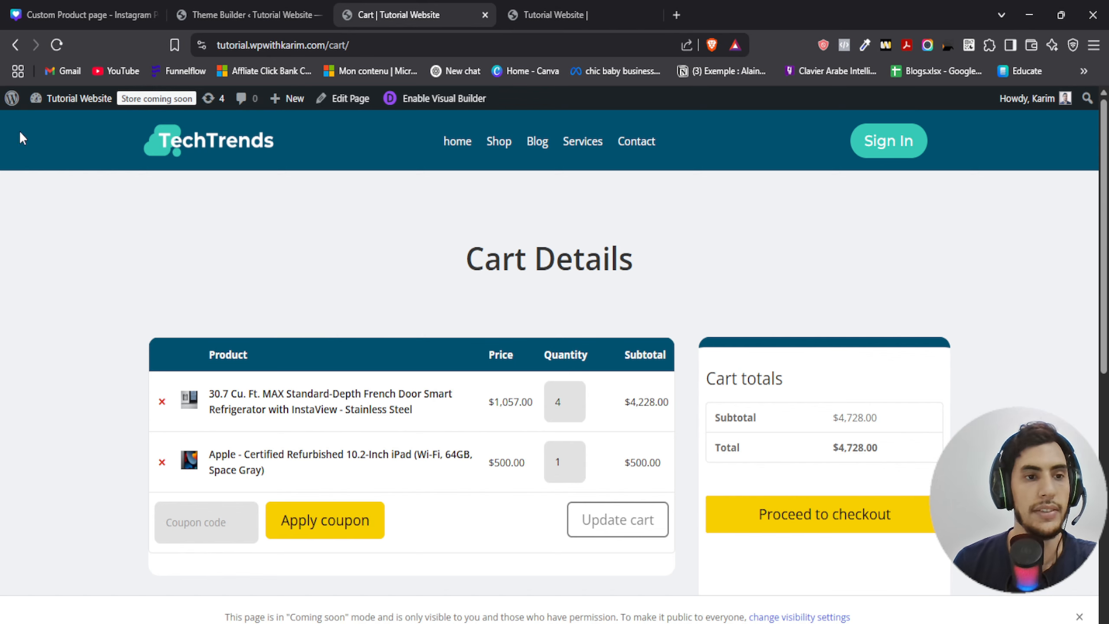
pyautogui.click(12, 100)
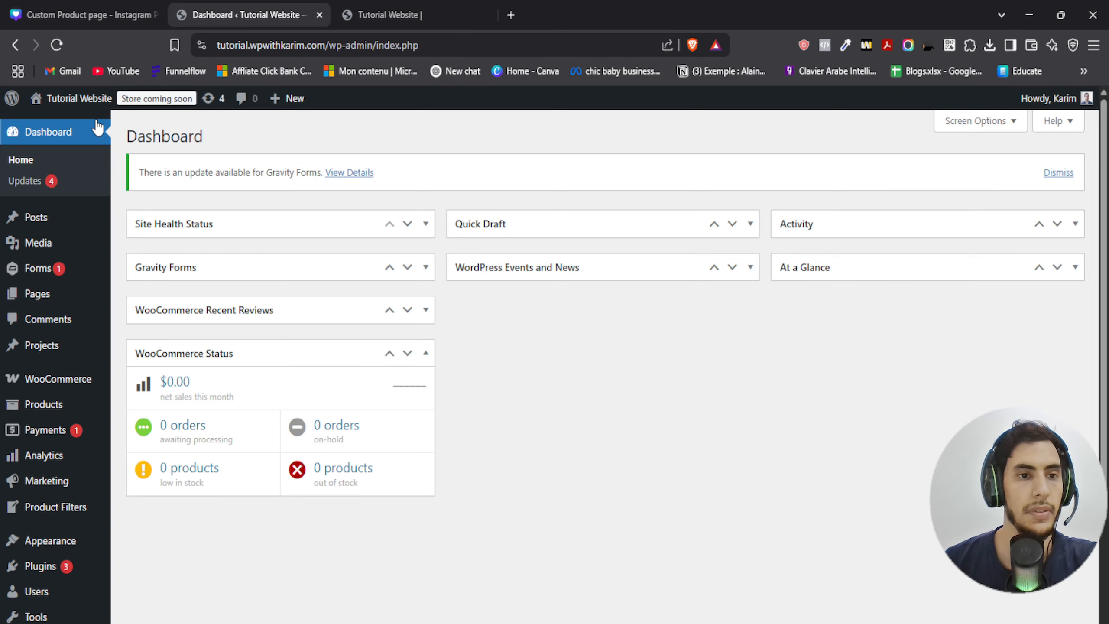
pyautogui.moveTo(65, 108)
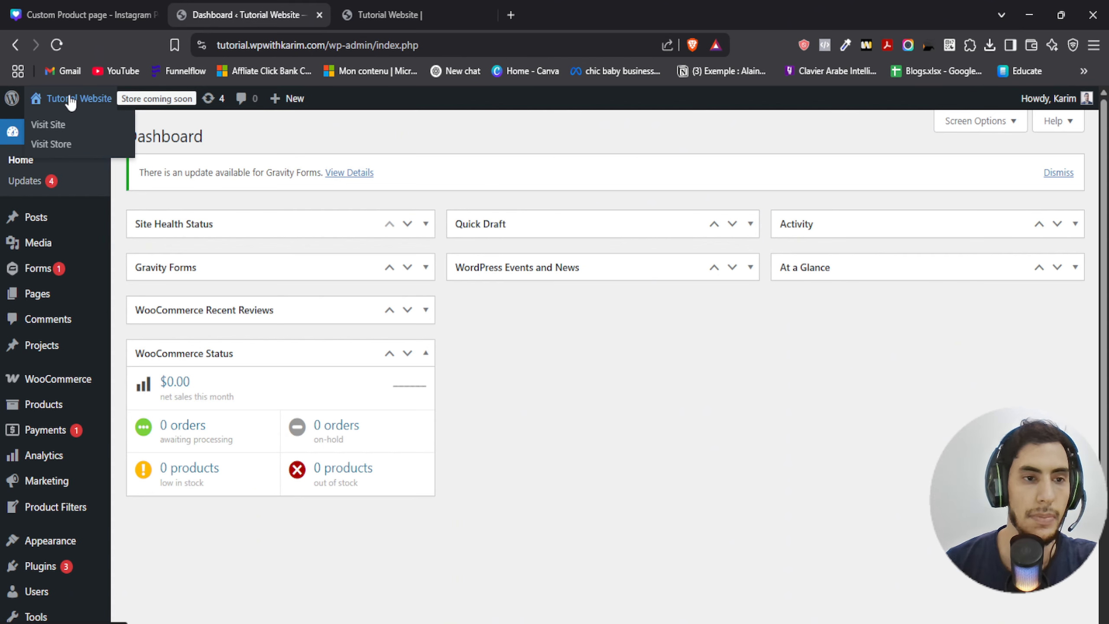
pyautogui.rightClick(72, 102)
pyautogui.click(100, 109)
pyautogui.click(378, 11)
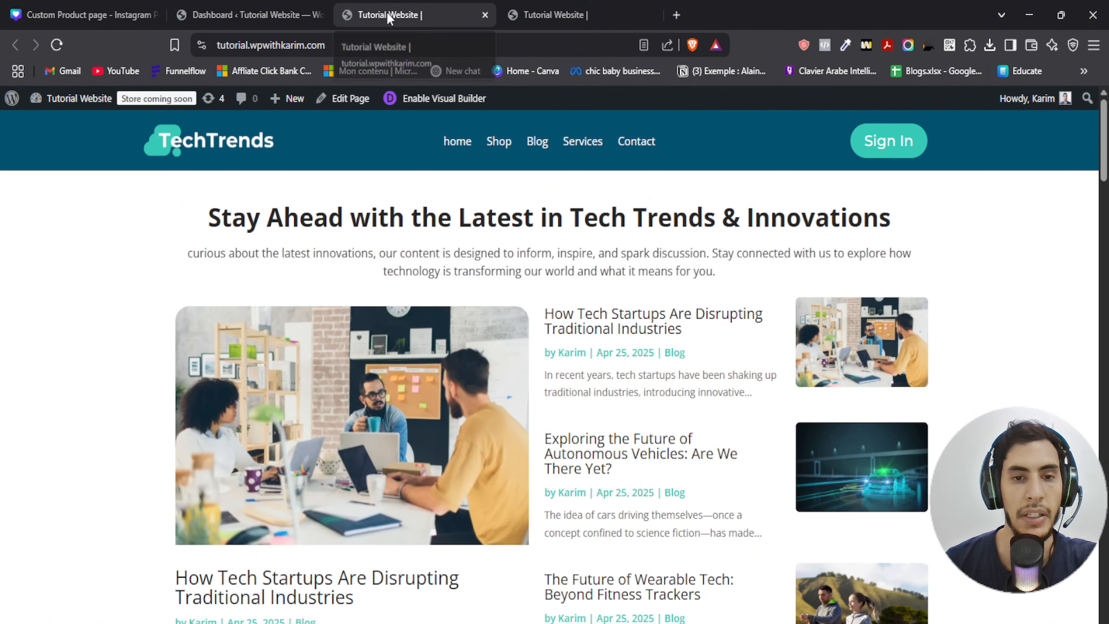
# Step: Browse the Shop page and open the 30.7 Cu. Ft. MAX French door refrigerator product from the latest products
pyautogui.click(501, 147)
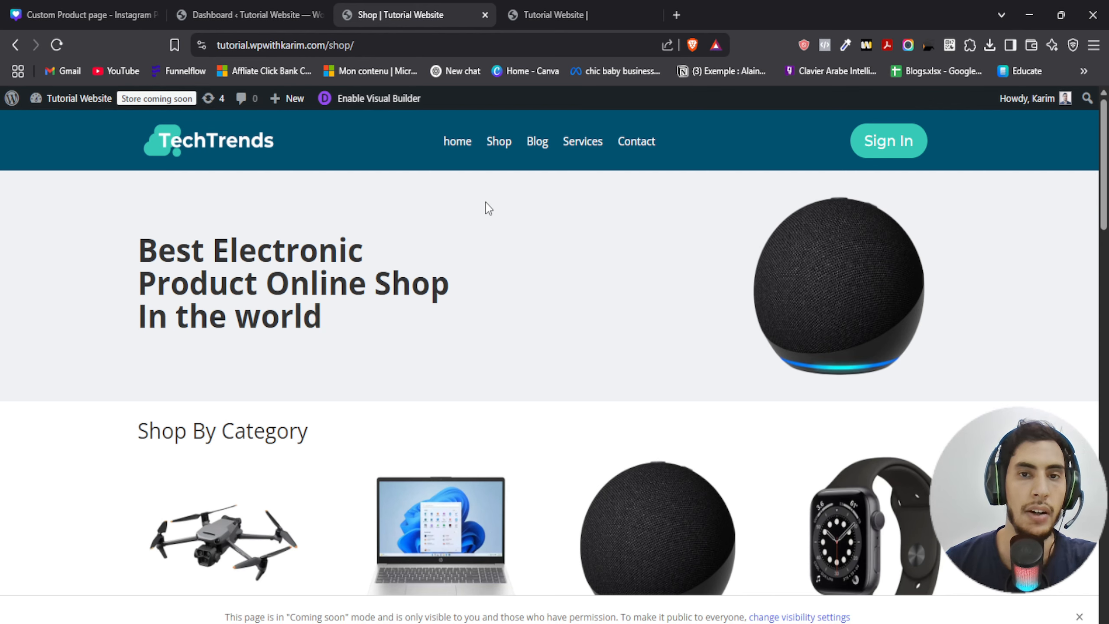
pyautogui.scroll(-10, 488, 208)
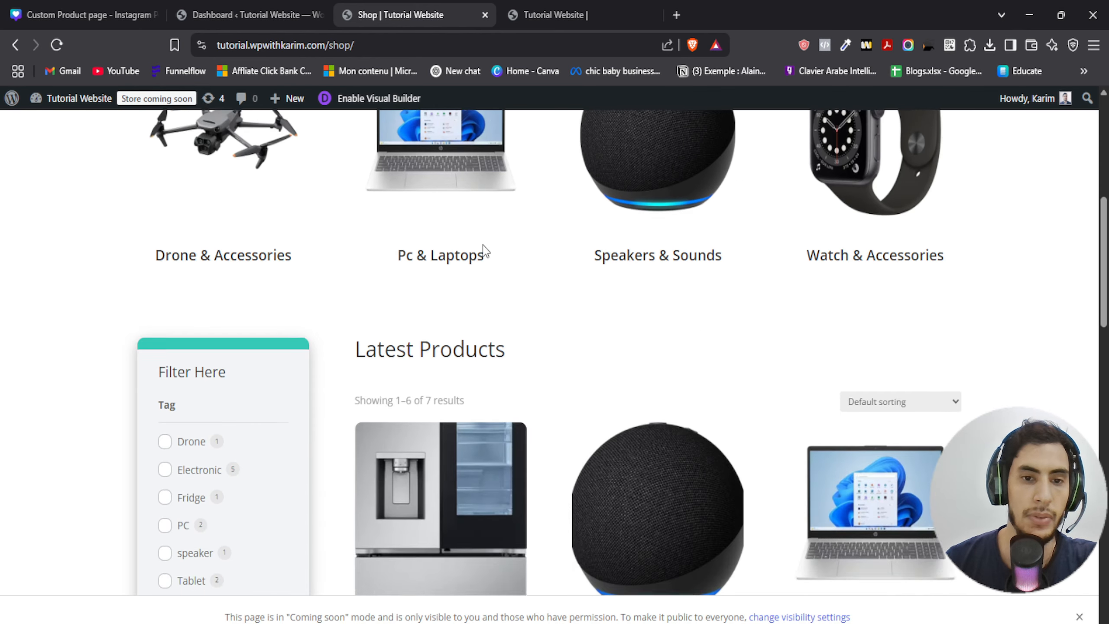
pyautogui.scroll(-2, 535, 245)
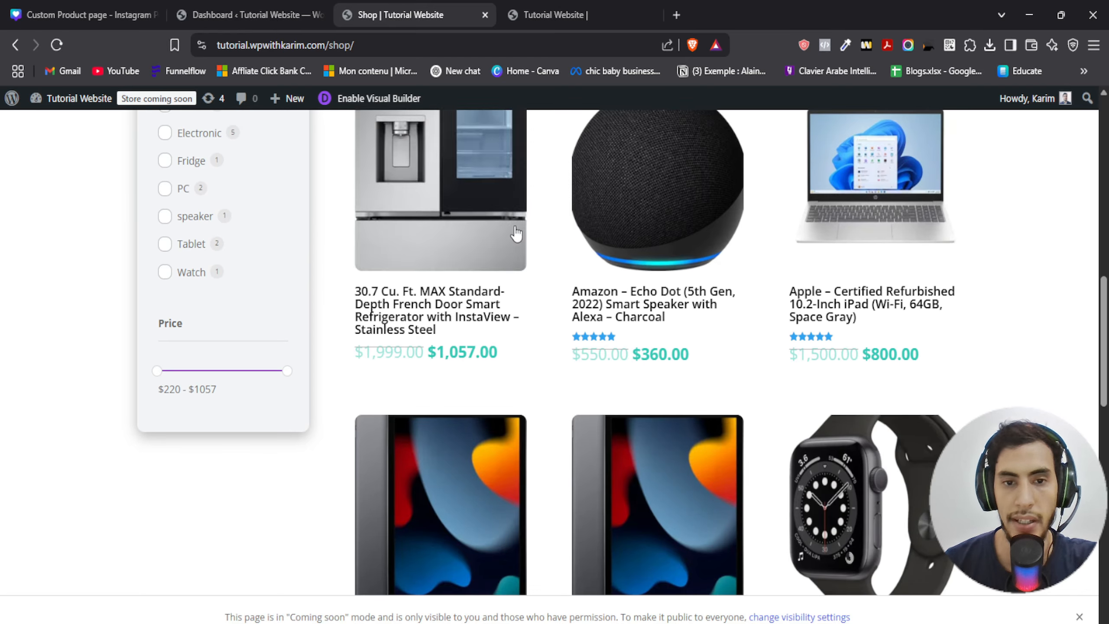
pyautogui.click(477, 201)
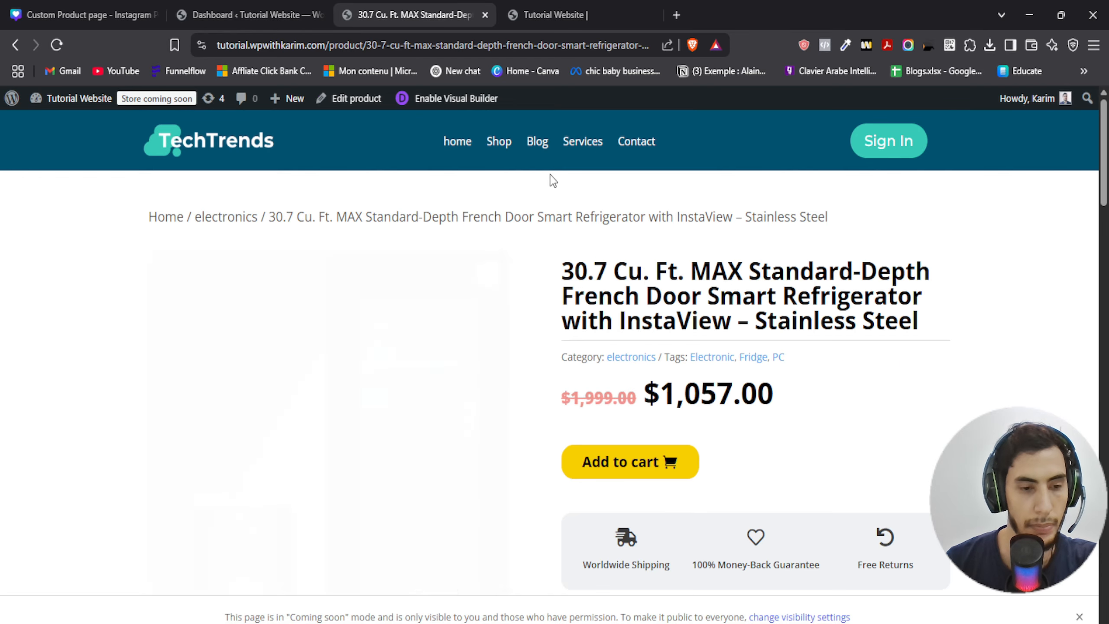
# Step: Look over the refrigerator's product page, add the refrigerator to the cart and view the cart
pyautogui.scroll(-6, 550, 306)
pyautogui.scroll(6, 542, 289)
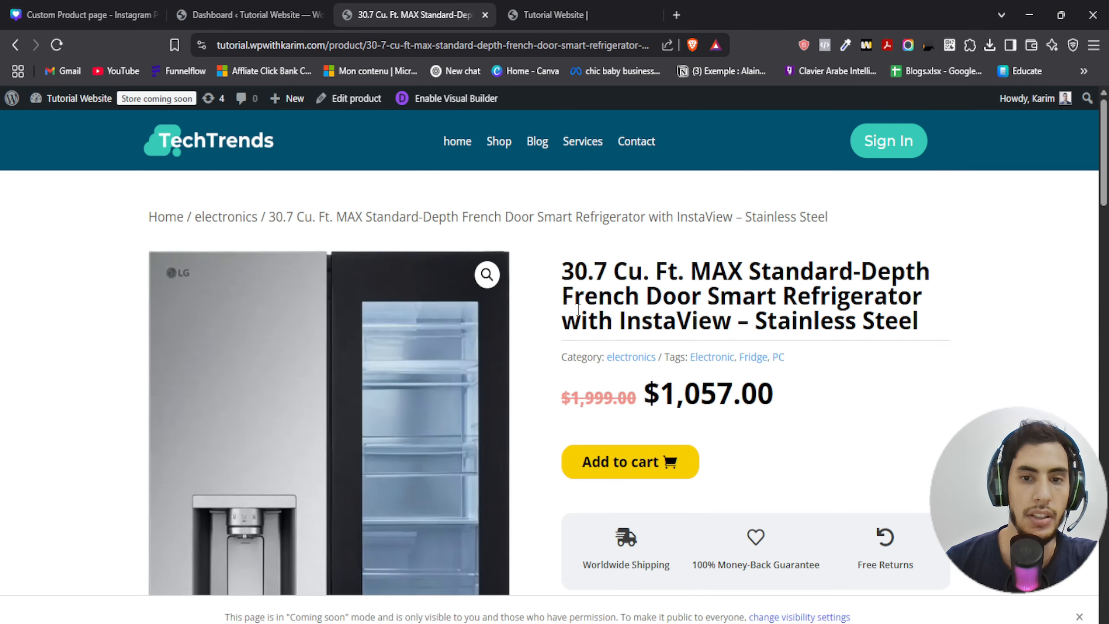
pyautogui.click(622, 465)
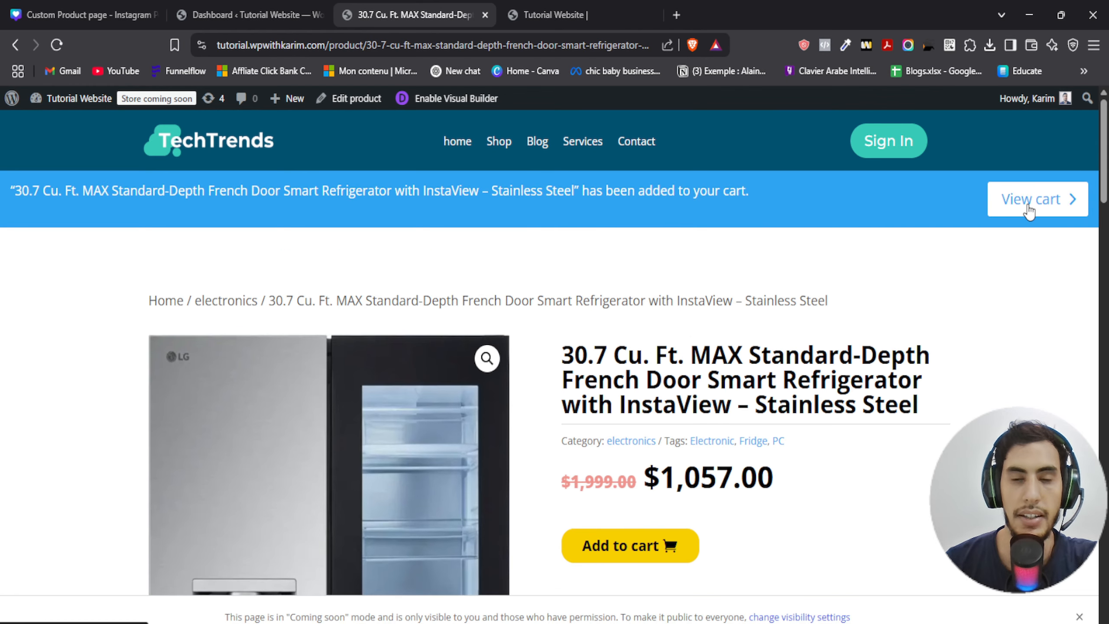
pyautogui.click(1028, 210)
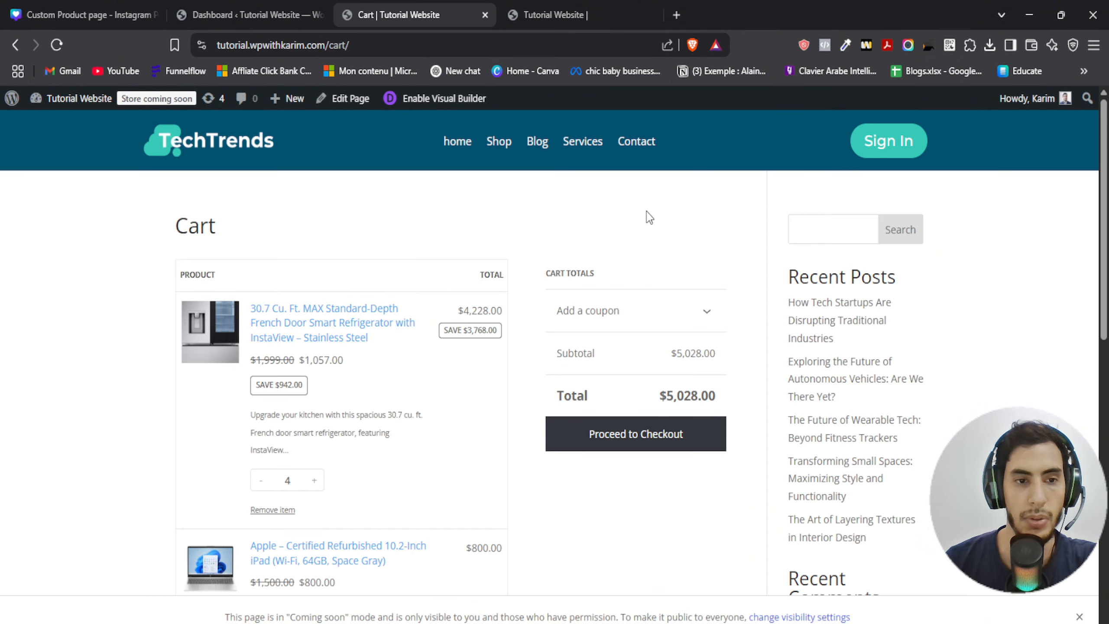
# Step: Examine the default cart page layout down to its last item, and close its browser tab
pyautogui.scroll(-5, 130, 275)
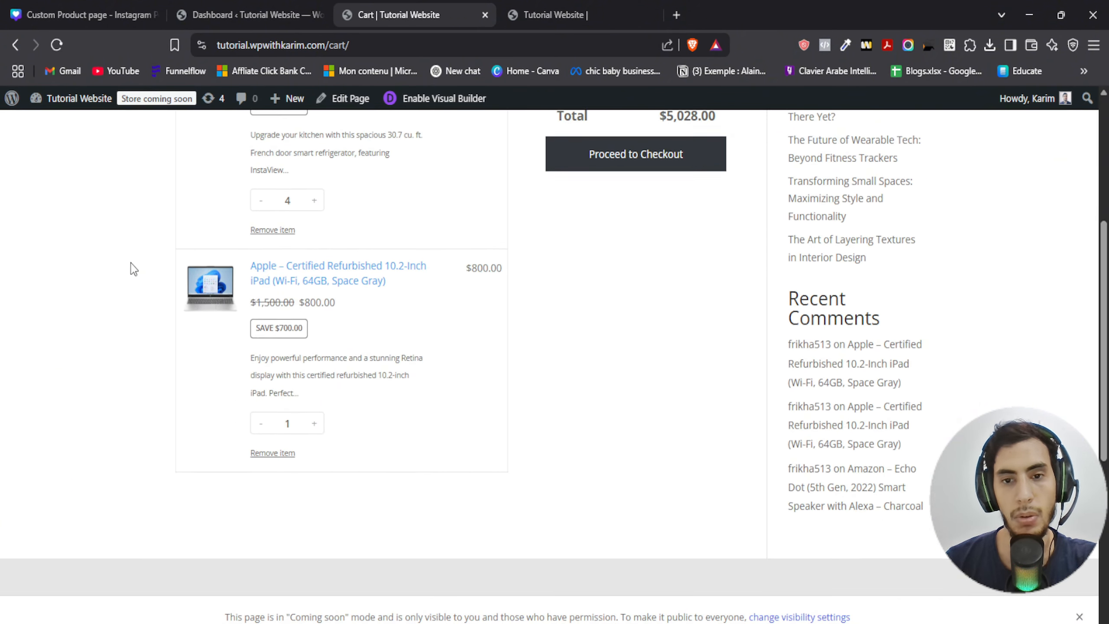
pyautogui.scroll(5, 127, 282)
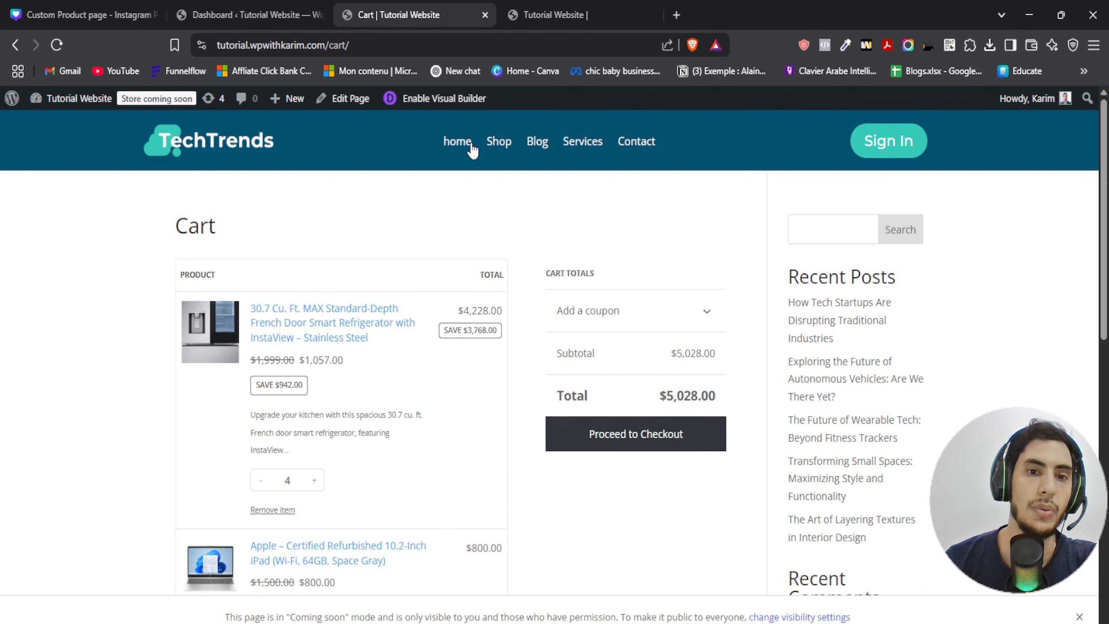
pyautogui.click(306, 14)
pyautogui.click(434, 10)
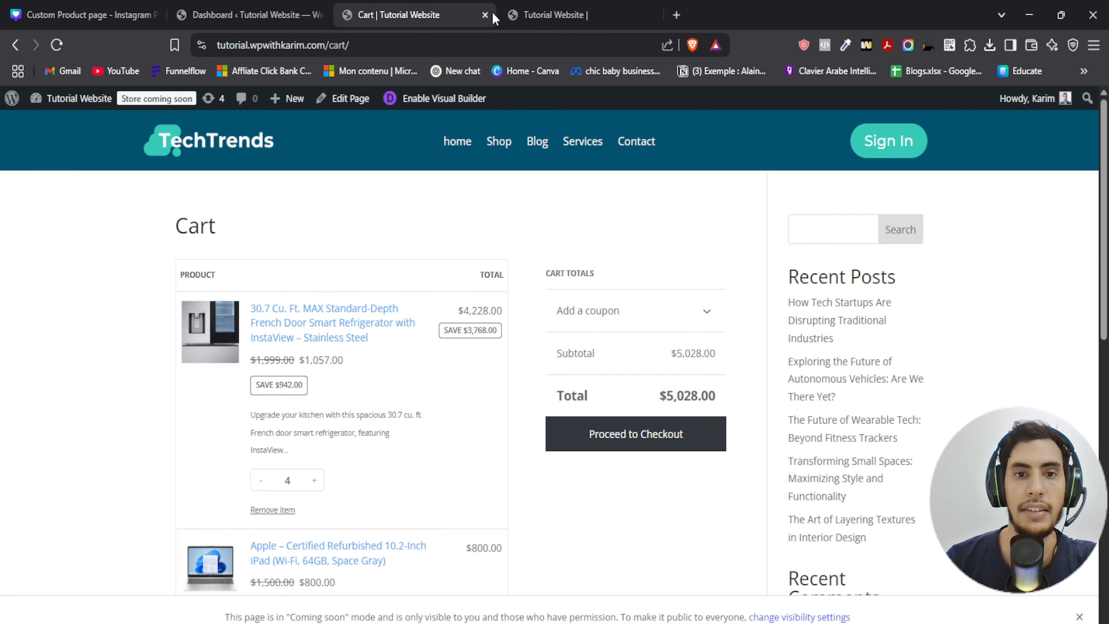
pyautogui.click(485, 15)
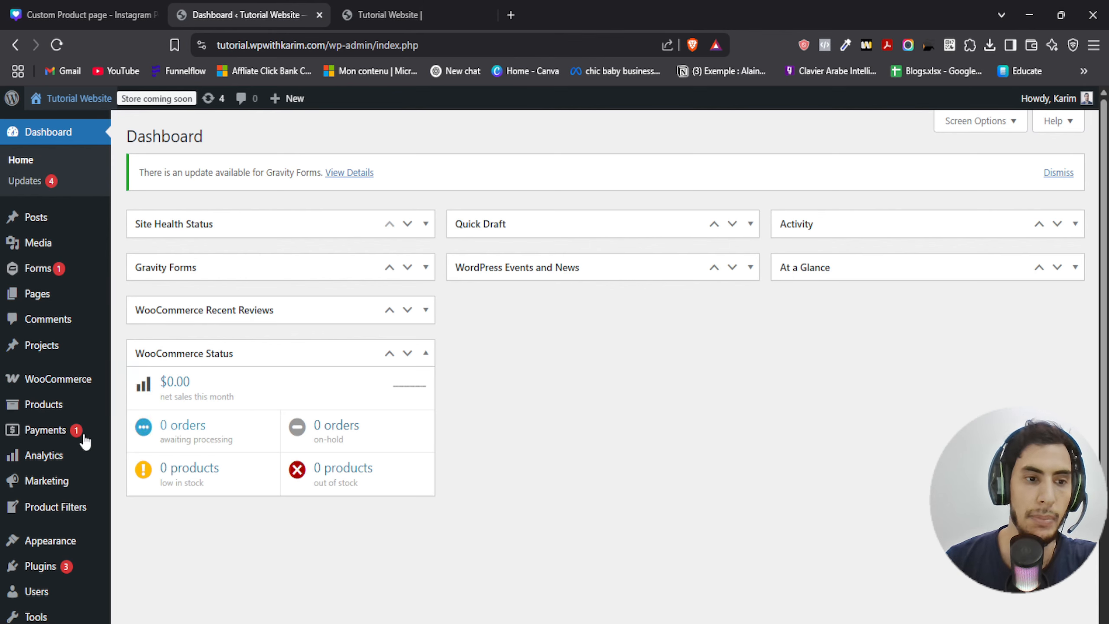
# Step: Check the active theme on the Themes page, and open the WooCommerce store's product list
pyautogui.moveTo(57, 551)
pyautogui.click(164, 473)
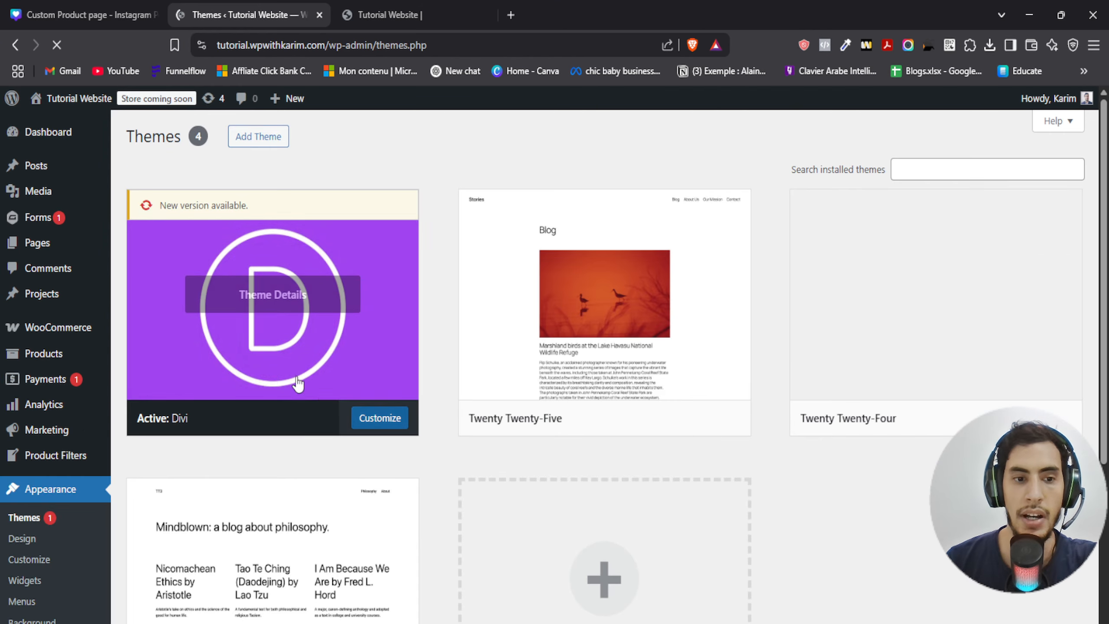
pyautogui.moveTo(38, 334)
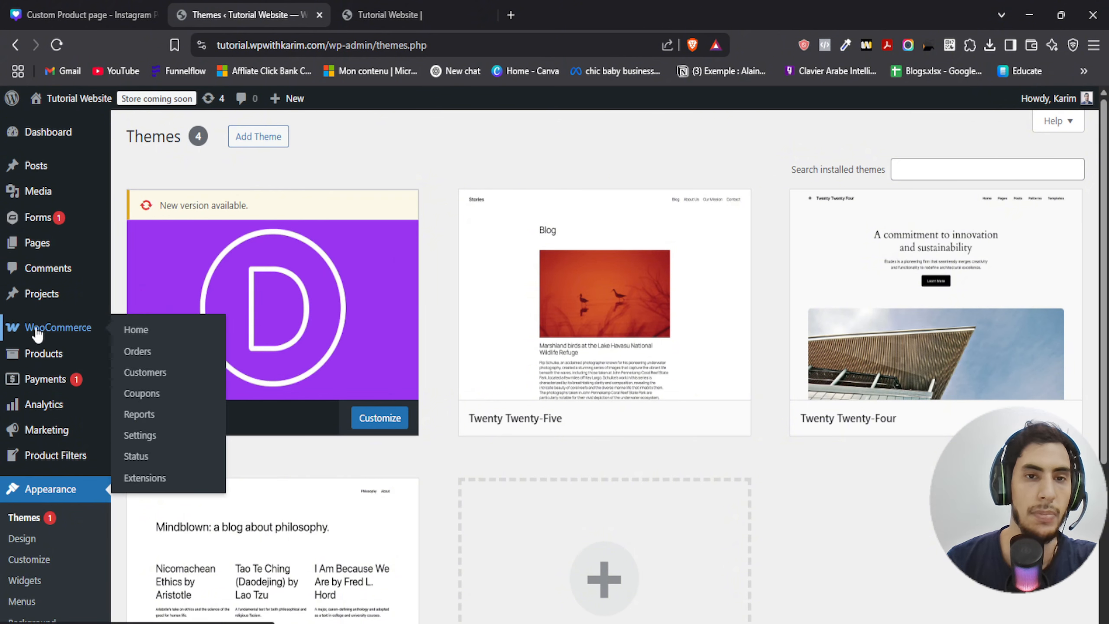
pyautogui.click(46, 362)
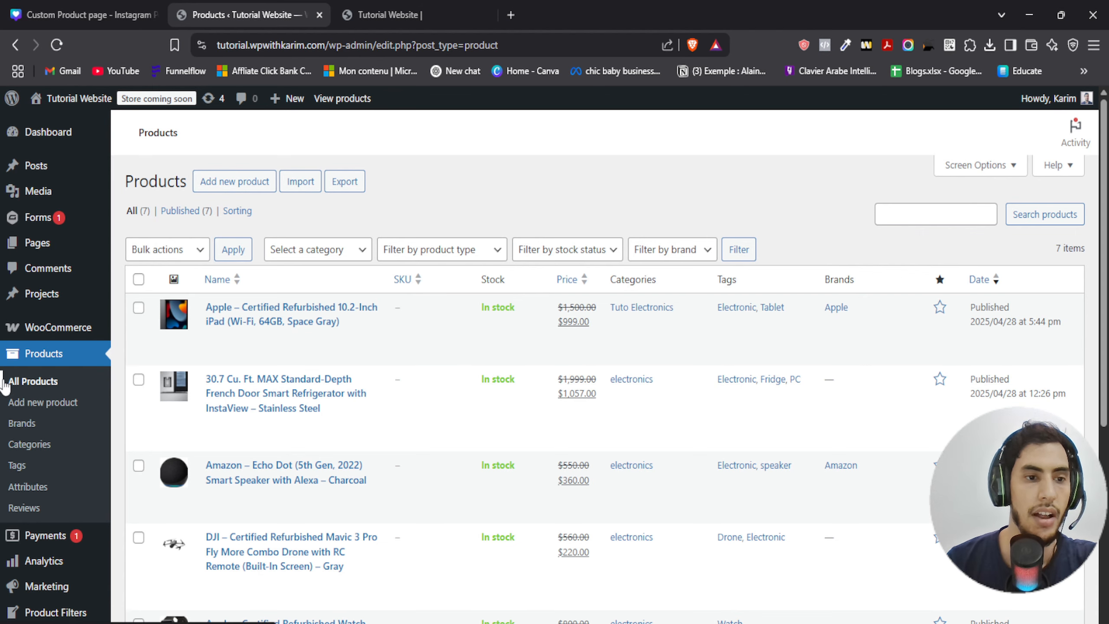
# Step: Open the Divi Theme Builder and dismiss the backup prompt without restoring the backup
pyautogui.scroll(-6, 22, 289)
pyautogui.moveTo(31, 437)
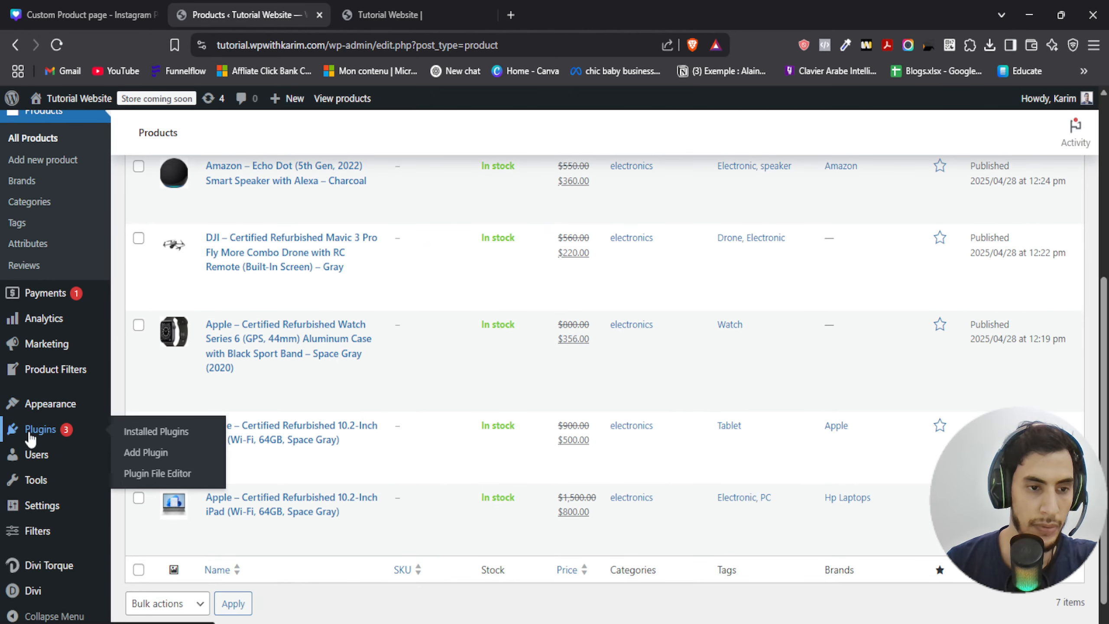
pyautogui.moveTo(26, 592)
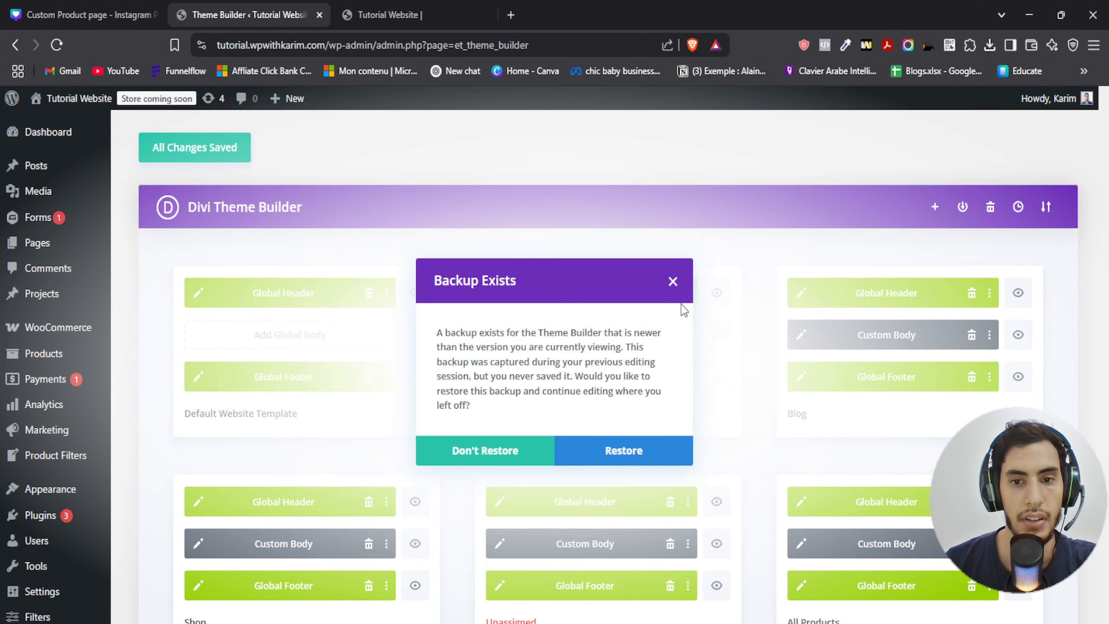
pyautogui.click(673, 282)
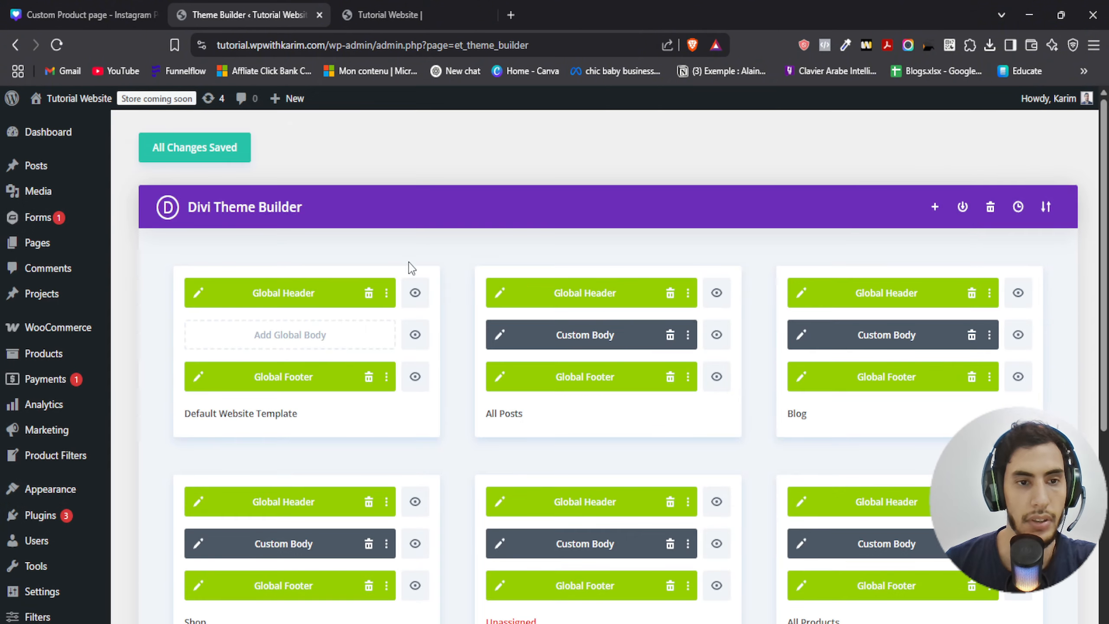
# Step: Build a new template used on the WooCommerce Cart page and save the Theme Builder changes
pyautogui.scroll(-7, 423, 268)
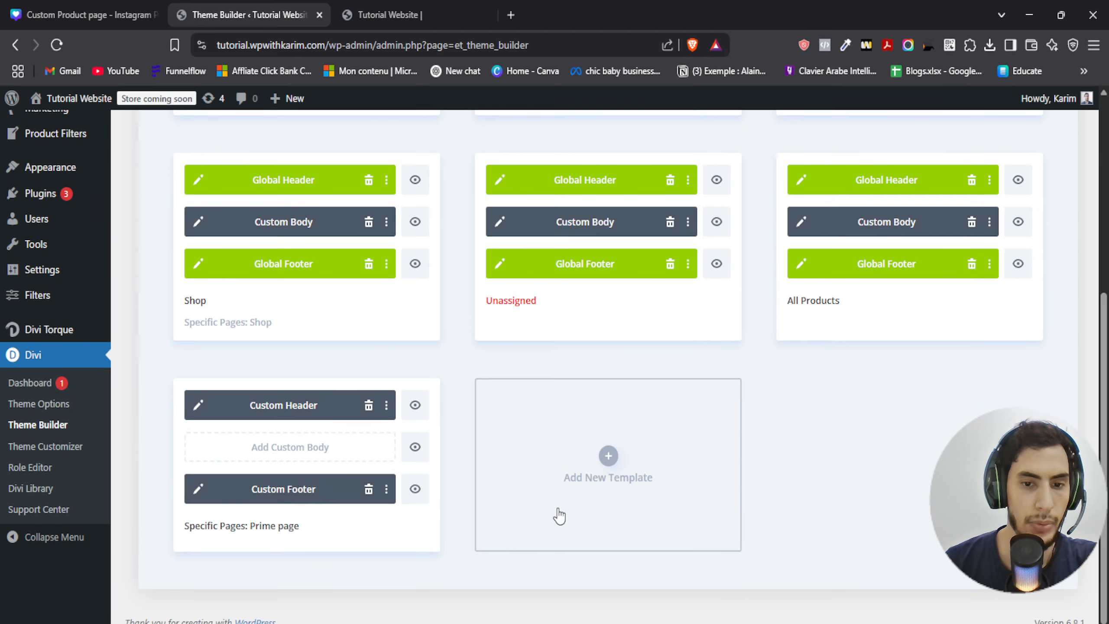
pyautogui.click(604, 458)
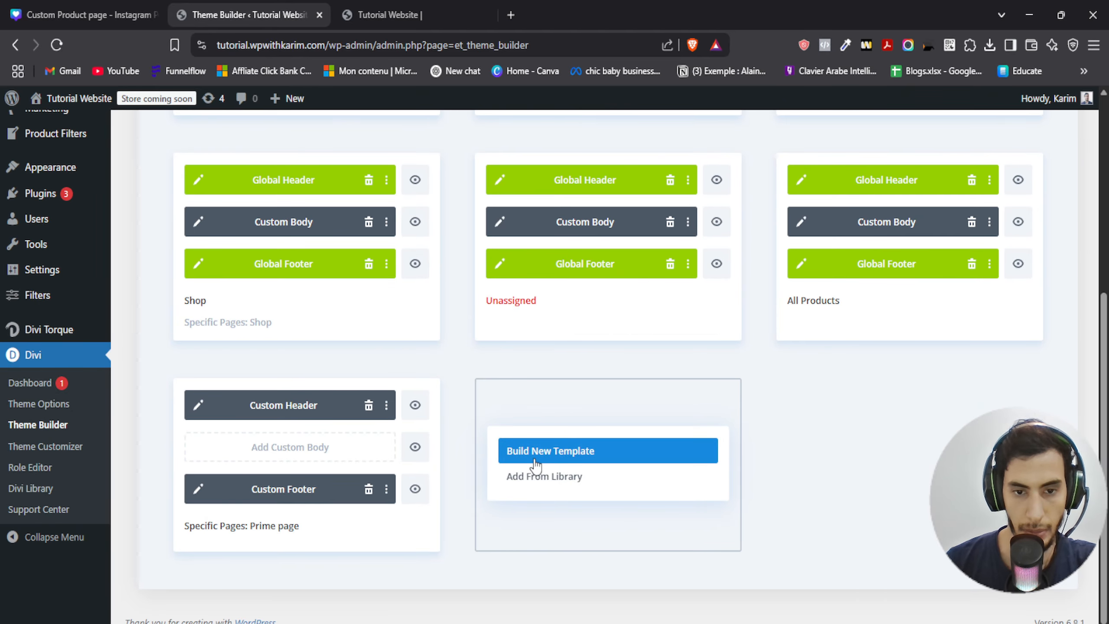
pyautogui.click(556, 455)
pyautogui.scroll(2, 528, 315)
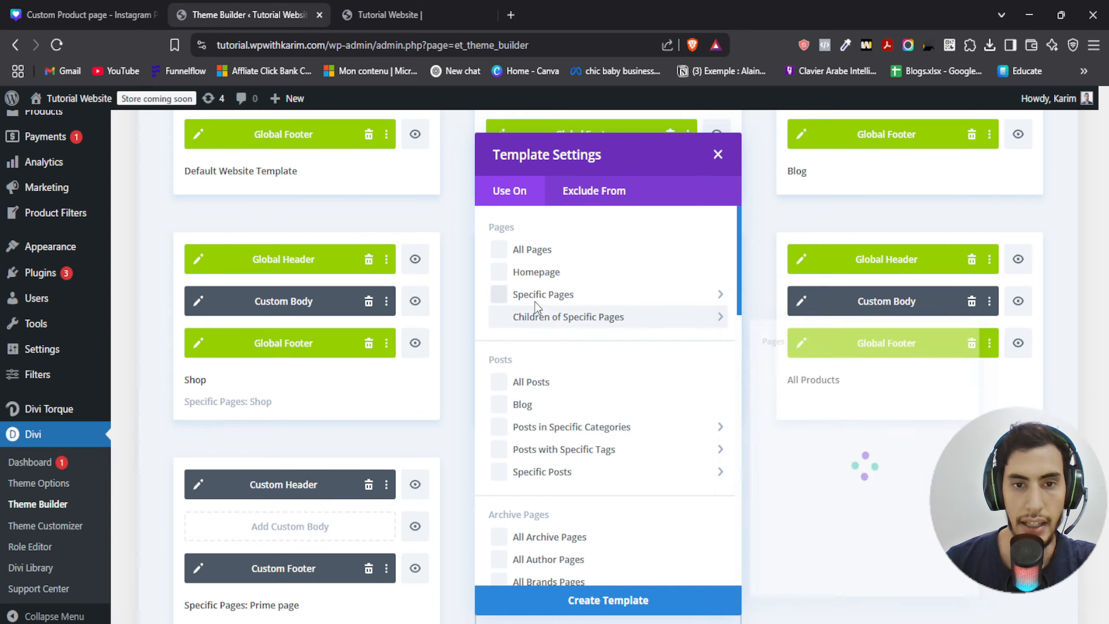
pyautogui.scroll(-5, 568, 348)
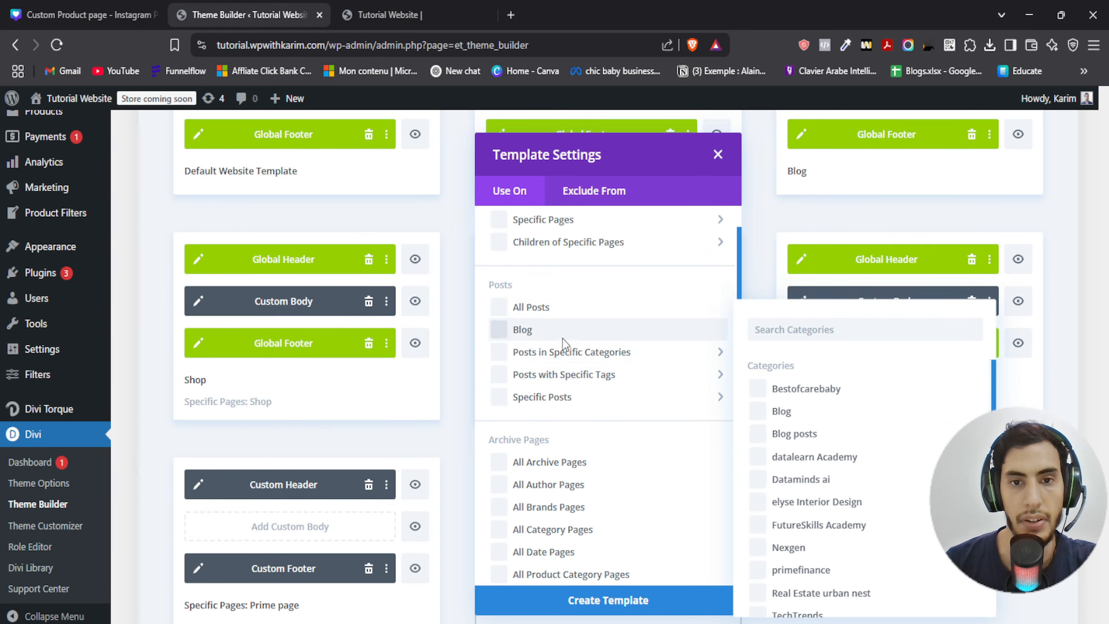
pyautogui.scroll(-9, 568, 354)
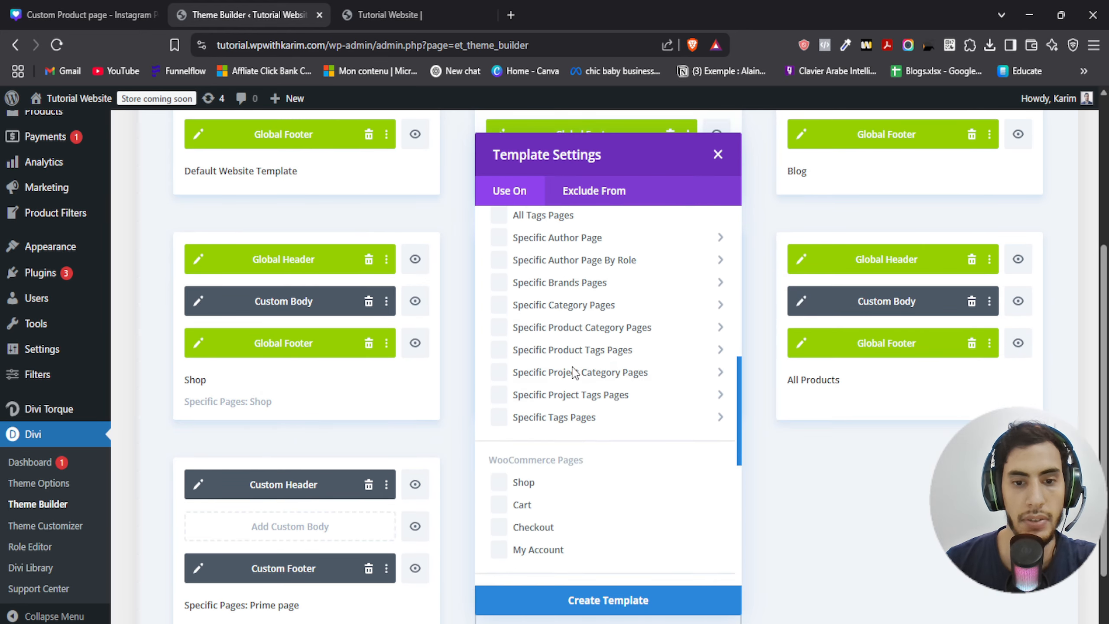
pyautogui.scroll(-1, 574, 374)
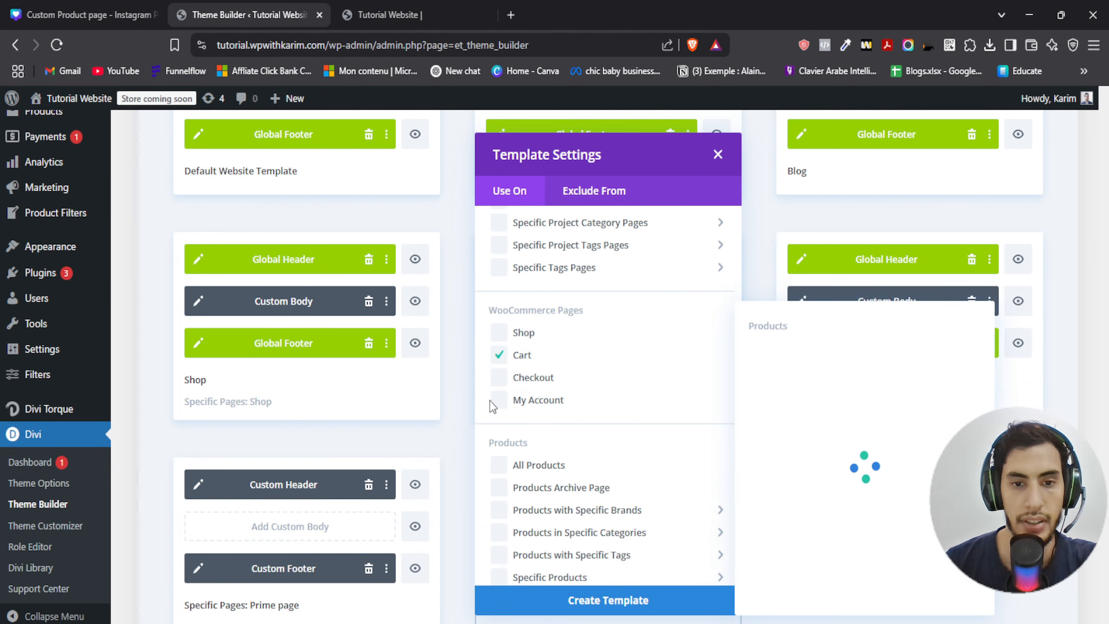
pyautogui.click(585, 611)
pyautogui.scroll(5, 476, 511)
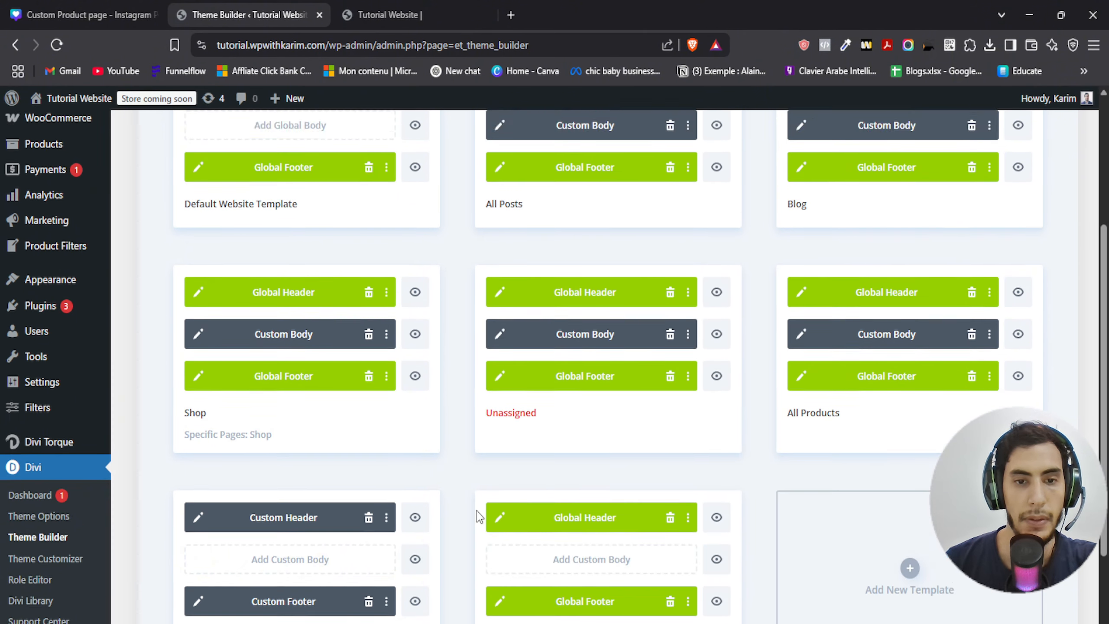
pyautogui.click(195, 147)
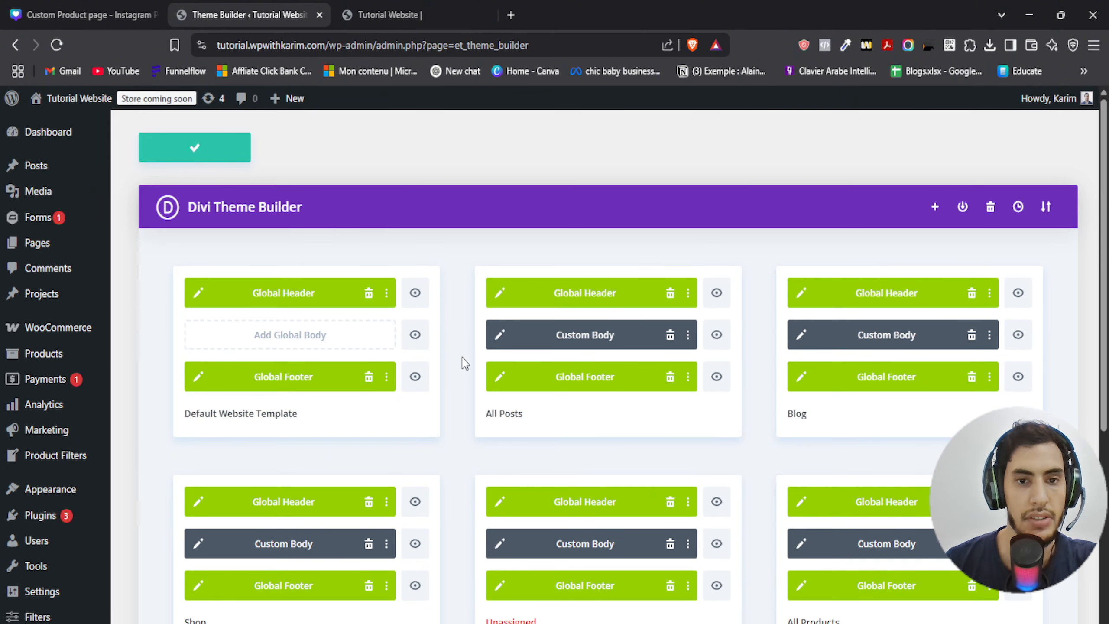
# Step: Compare the Cart template's global header and footer with those on the website's home page
pyautogui.scroll(-5, 458, 371)
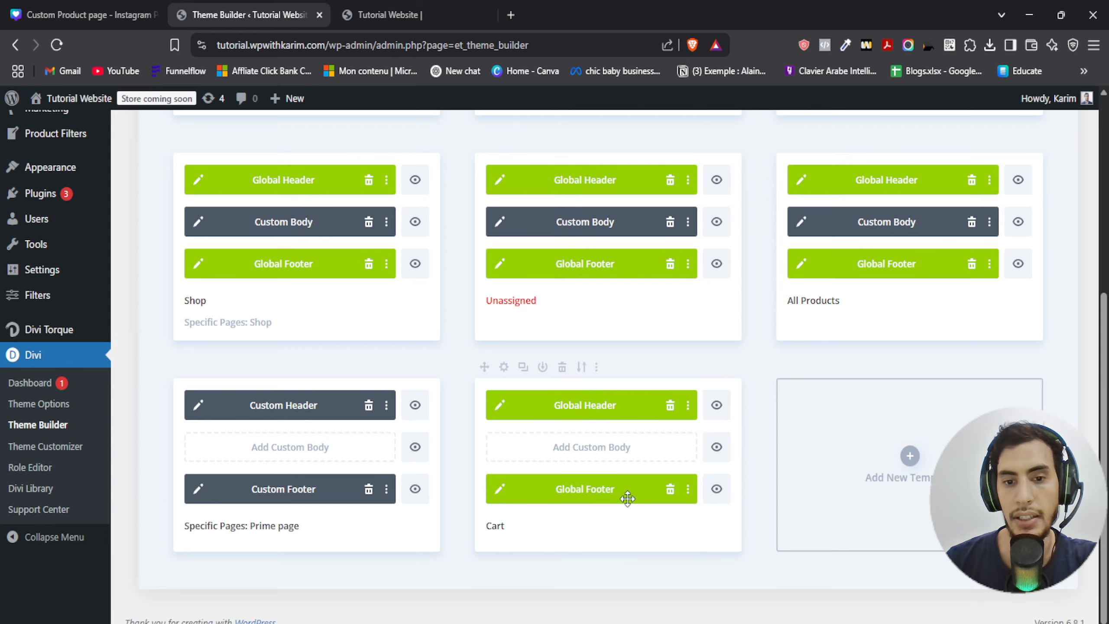
pyautogui.click(388, 15)
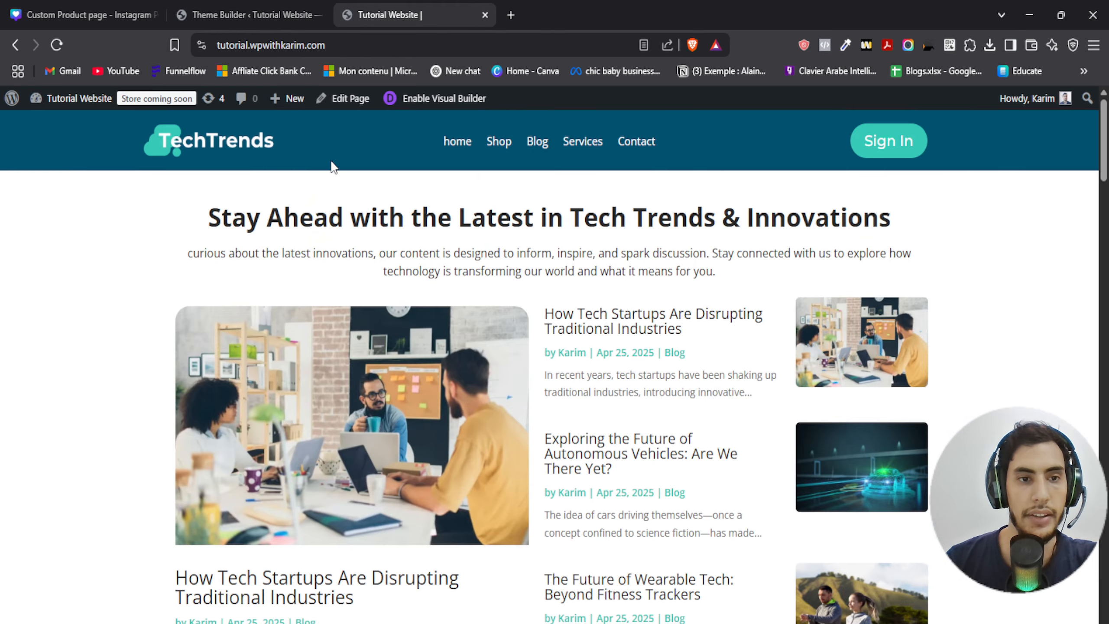
pyautogui.scroll(-20, 239, 220)
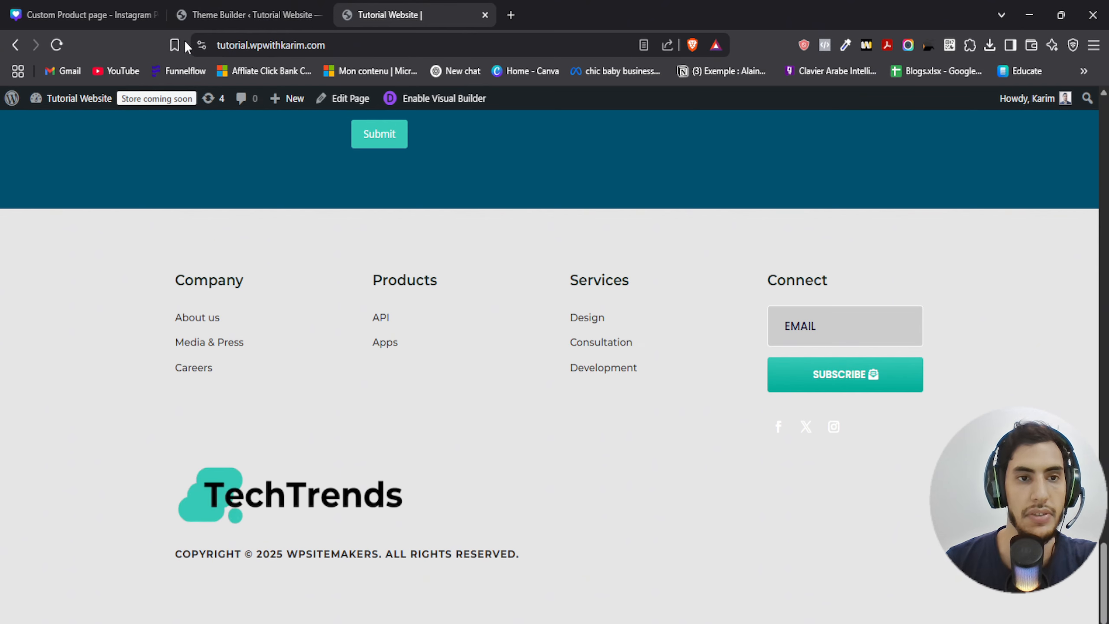
# Step: Return to the Theme Builder and start building a custom body for the Cart template
pyautogui.click(234, 9)
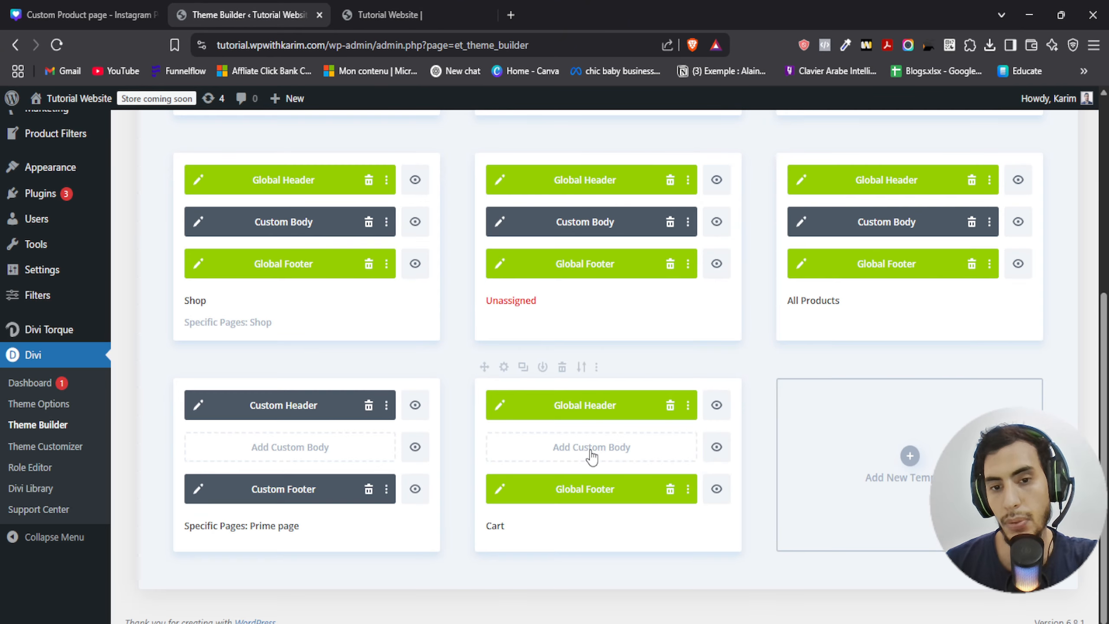
pyautogui.click(563, 456)
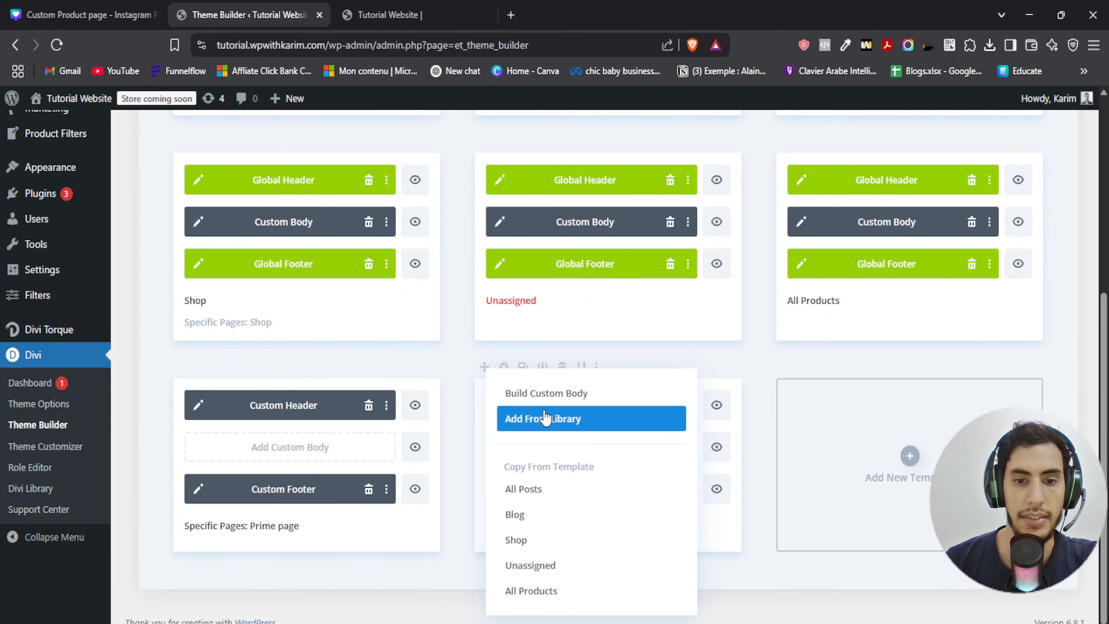
pyautogui.click(594, 394)
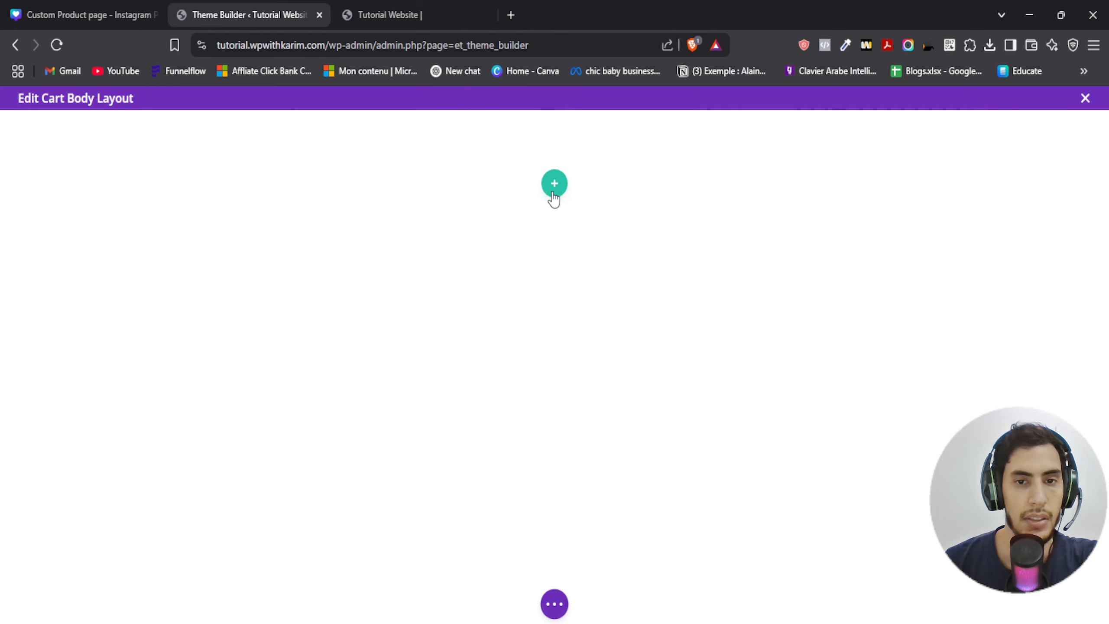
# Step: Insert a single-column row containing a Heading module with the text "Cart Details"
pyautogui.click(553, 185)
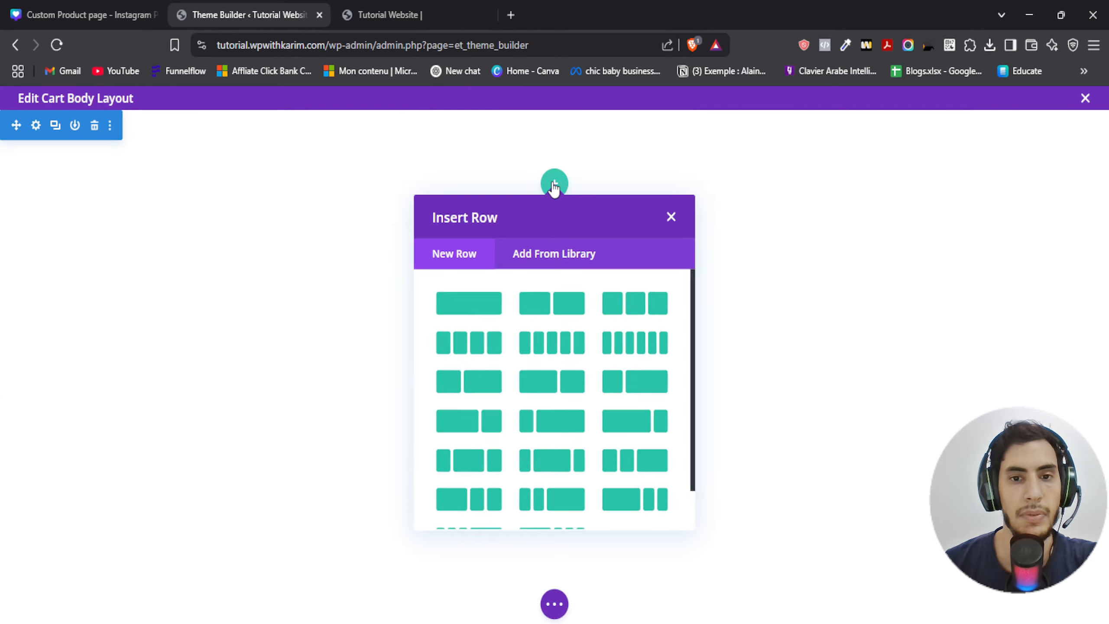
pyautogui.click(477, 301)
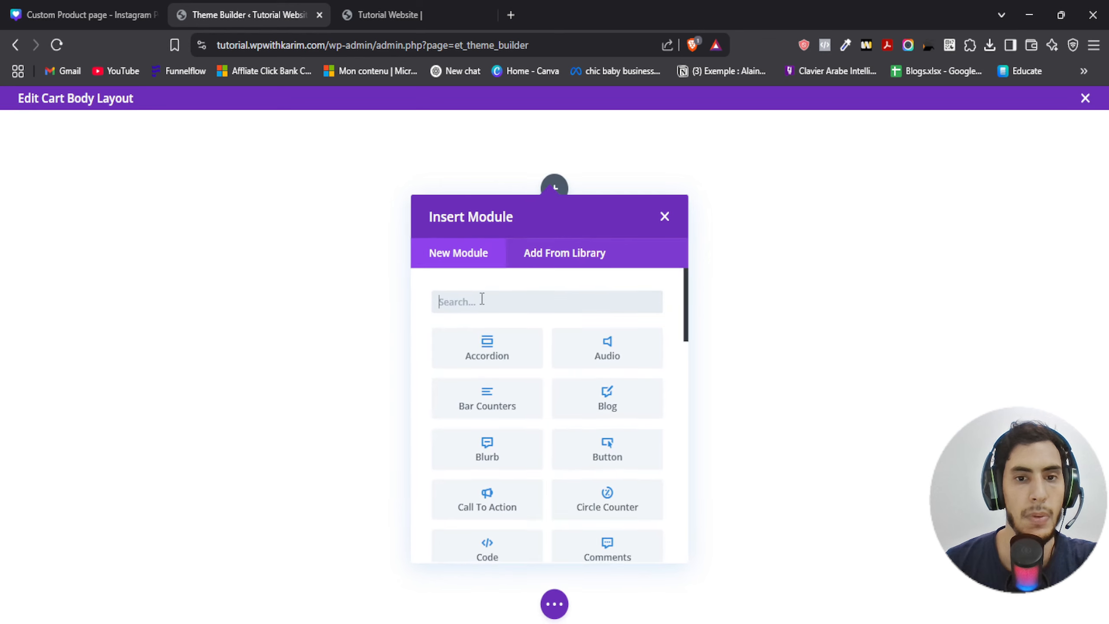
pyautogui.write('heading')
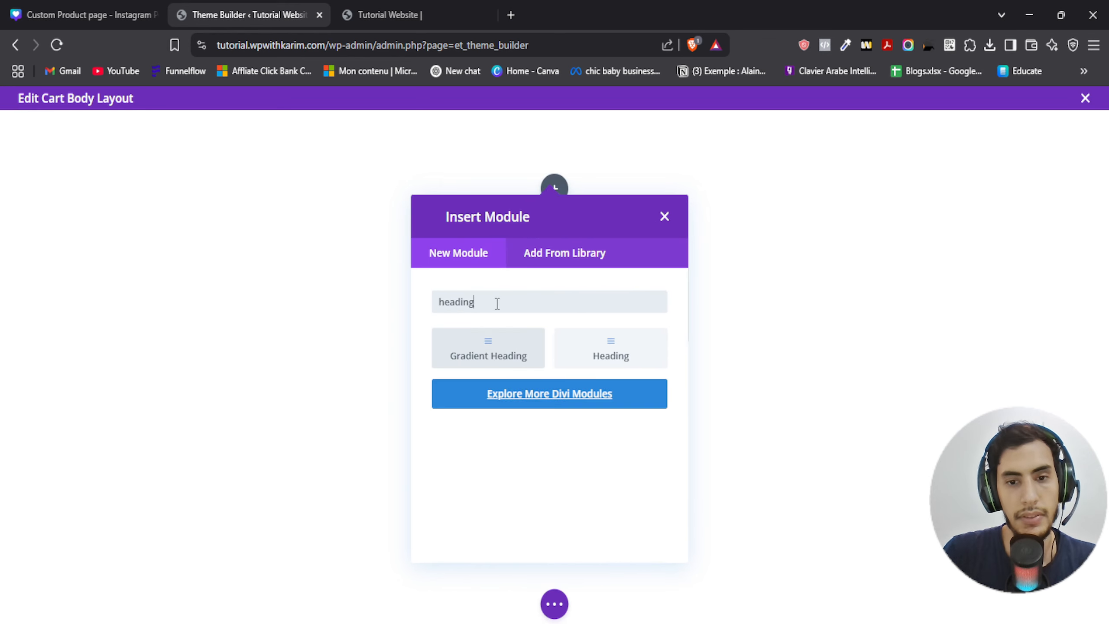
pyautogui.click(609, 358)
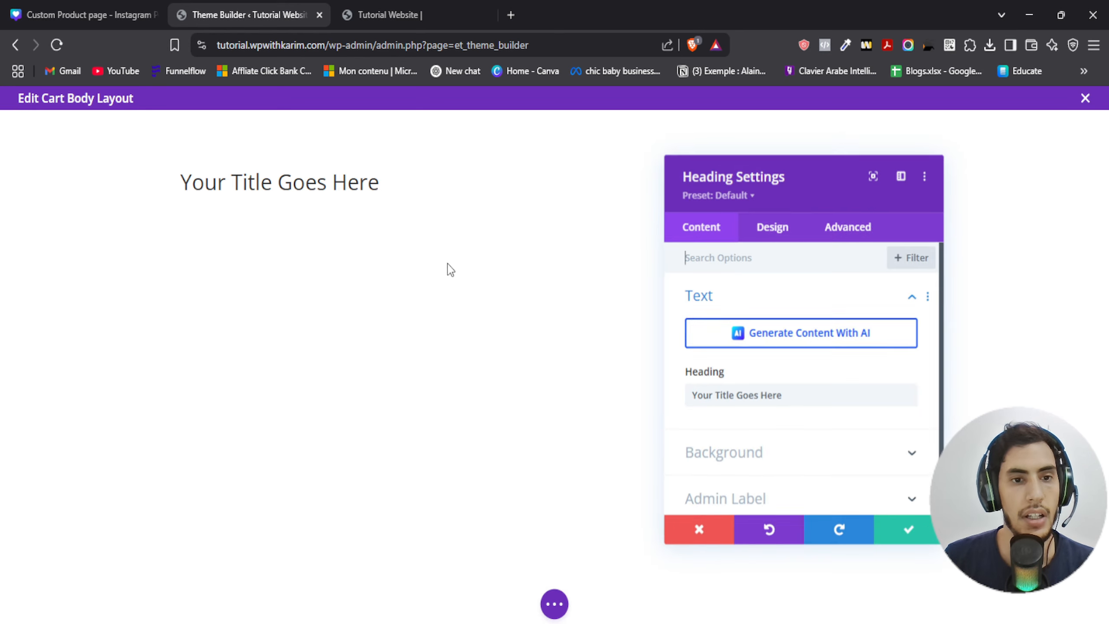
pyautogui.tripleClick(793, 391)
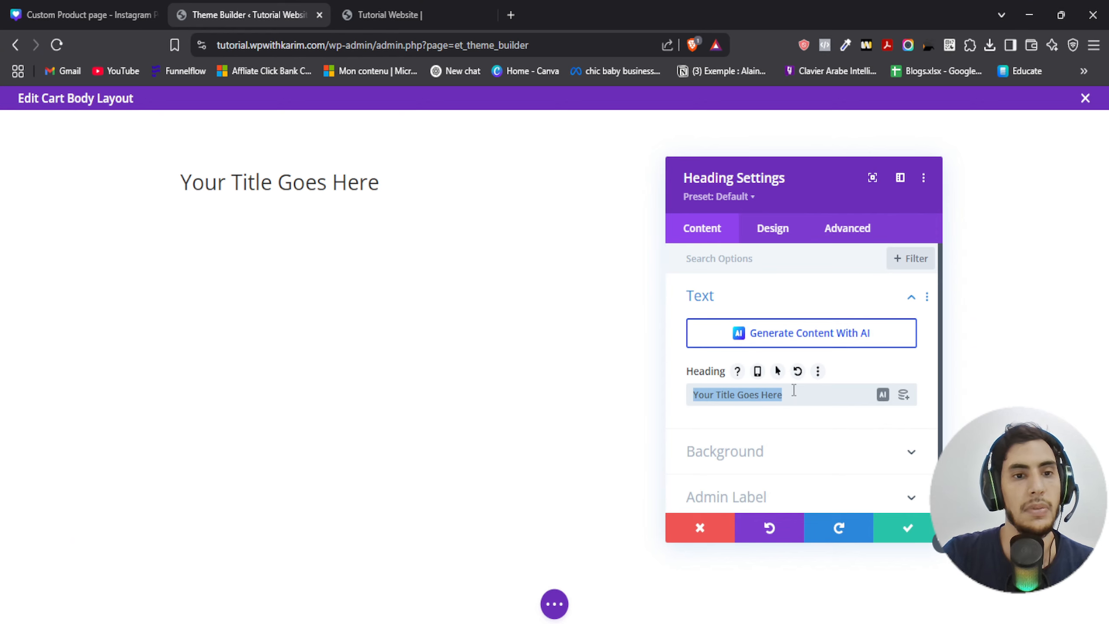
pyautogui.write('C')
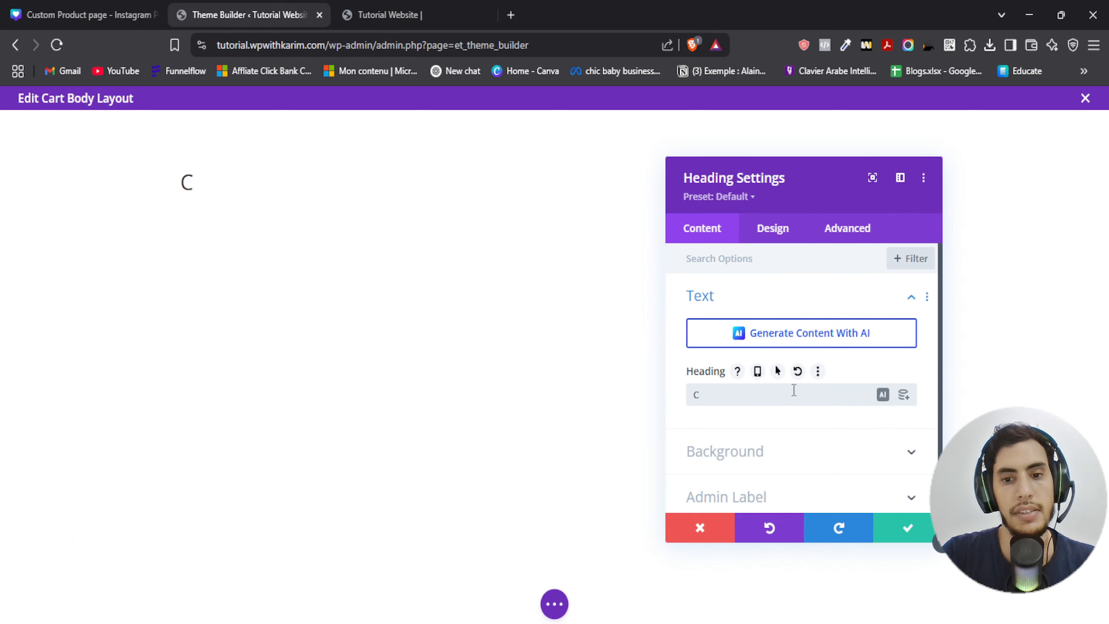
pyautogui.write('Art Details')
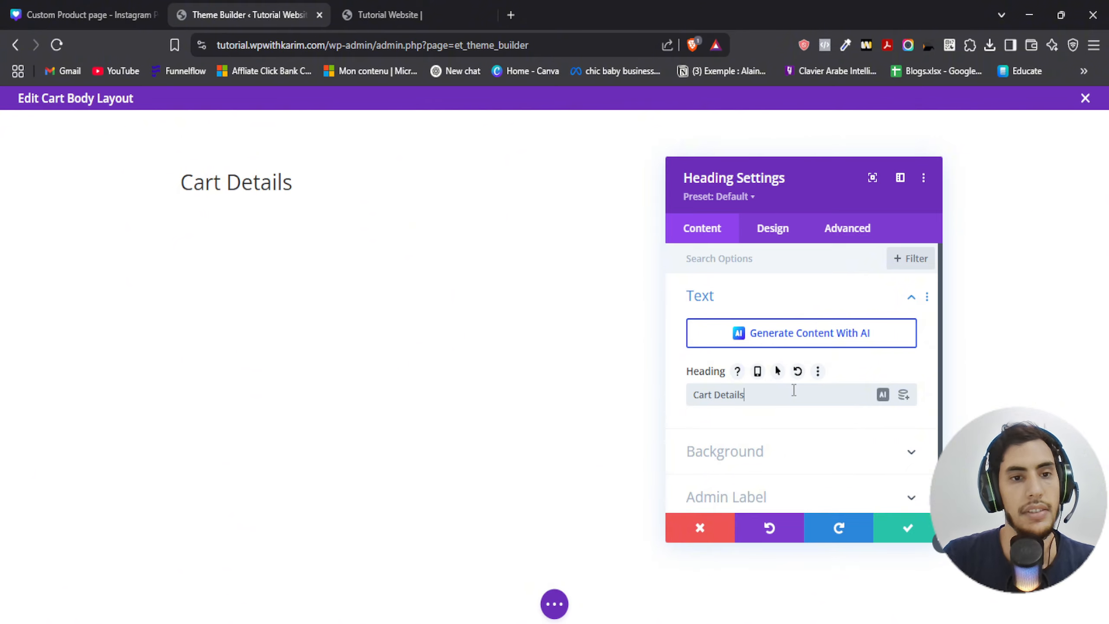
# Step: Style the Cart Details heading with Semi Bold font weight and centered text alignment
pyautogui.click(791, 229)
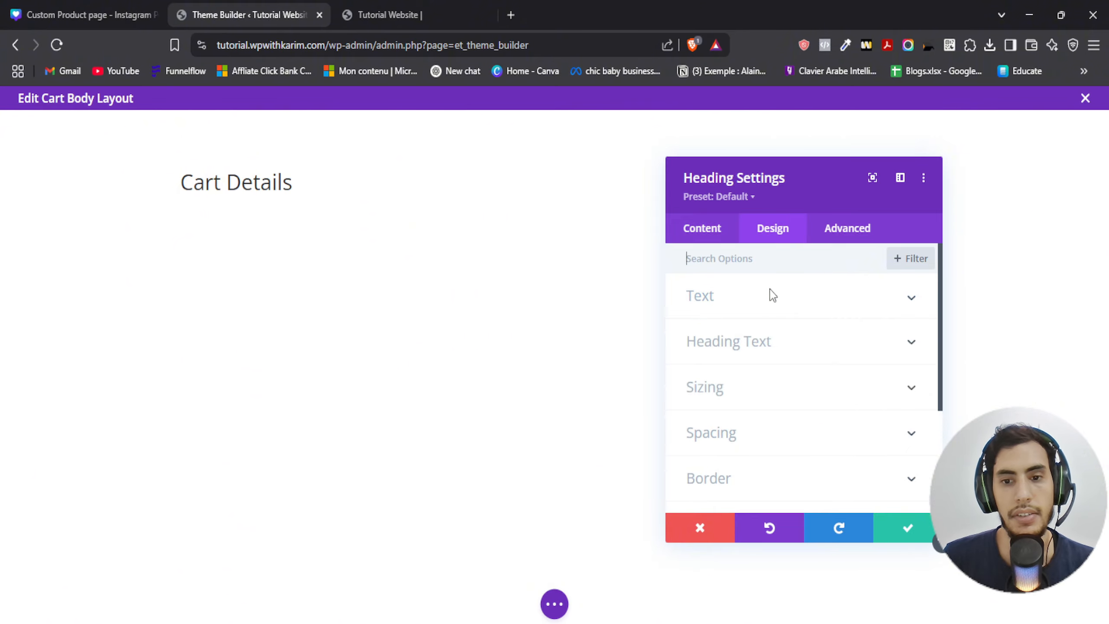
pyautogui.click(771, 257)
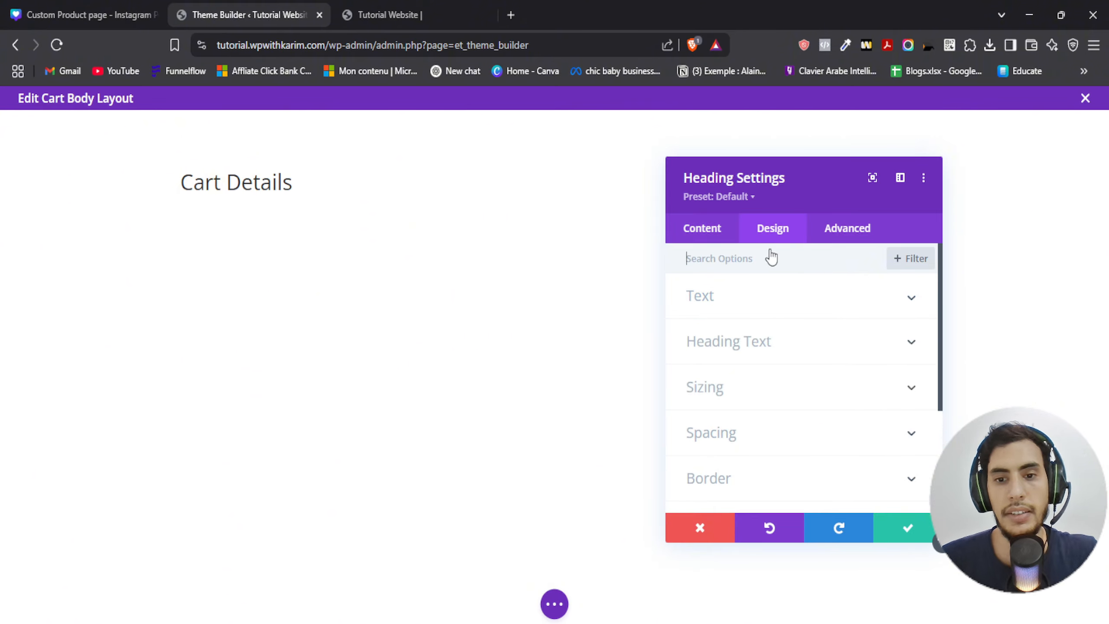
pyautogui.click(760, 345)
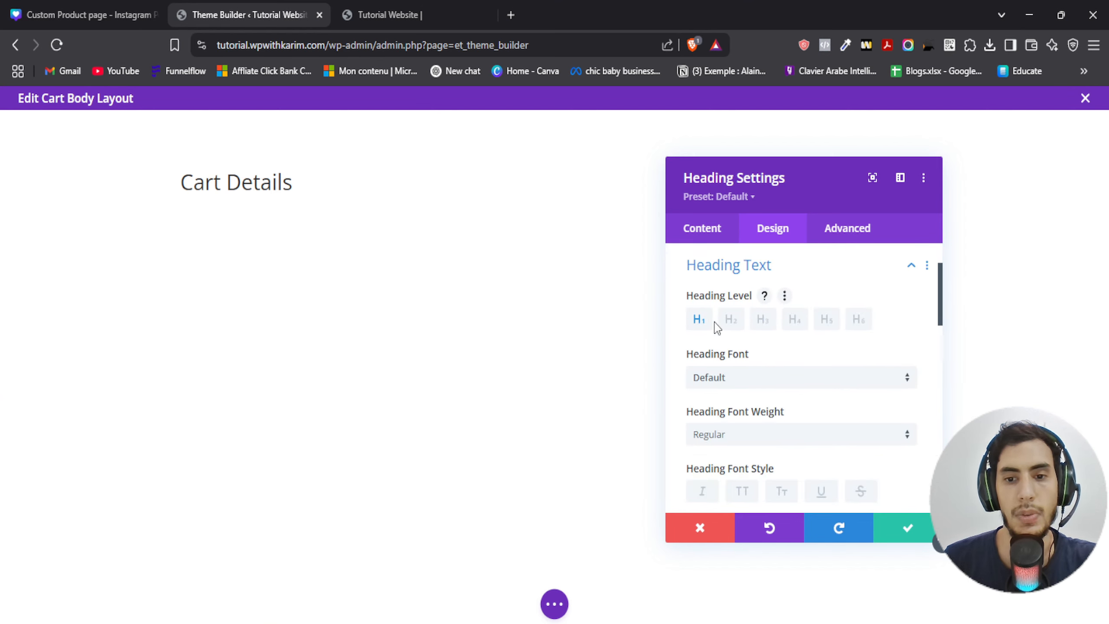
pyautogui.scroll(-2, 731, 350)
pyautogui.click(746, 363)
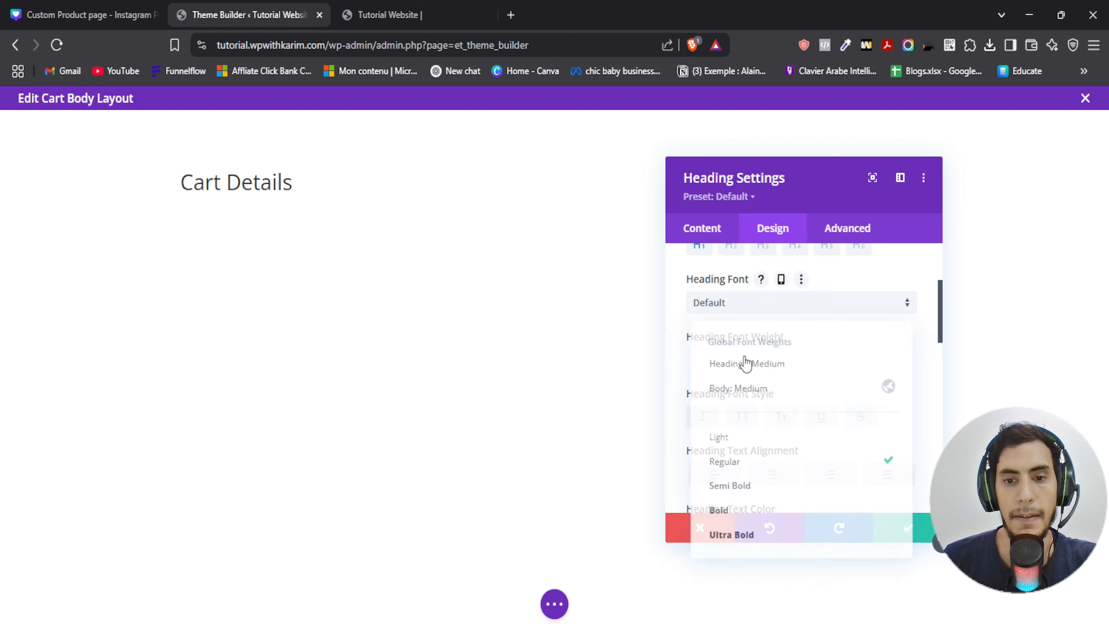
pyautogui.click(744, 488)
pyautogui.scroll(-4, 685, 380)
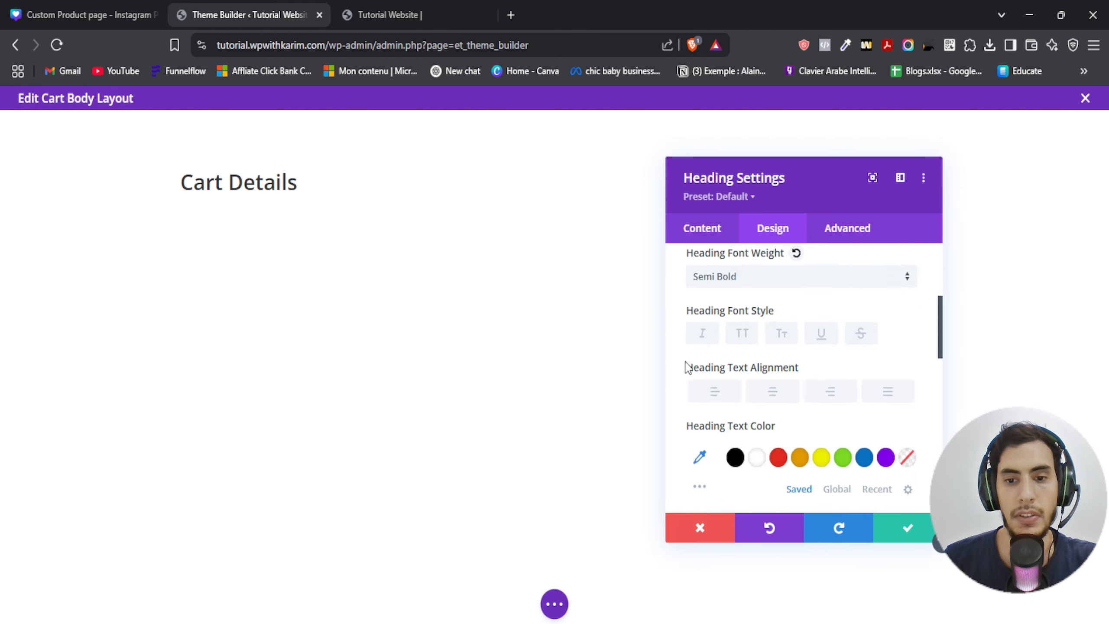
pyautogui.click(781, 327)
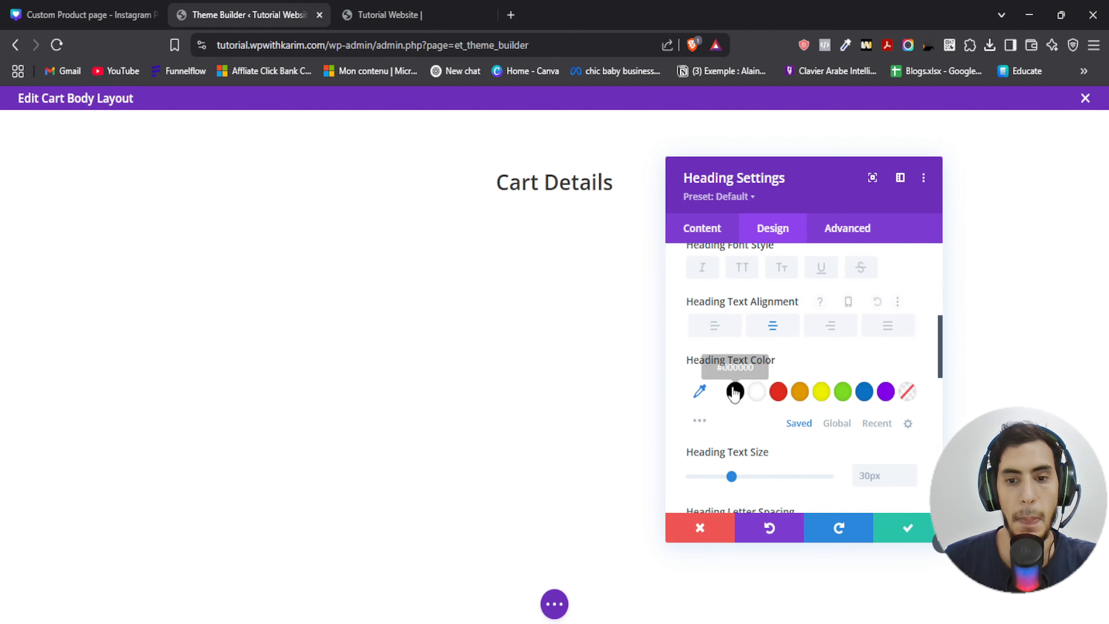
pyautogui.scroll(-2, 762, 404)
# Step: Switch to the Canva design sheet and review its font sizes, color codes, row size and cart elements
pyautogui.click(68, 15)
pyautogui.scroll(5, 330, 284)
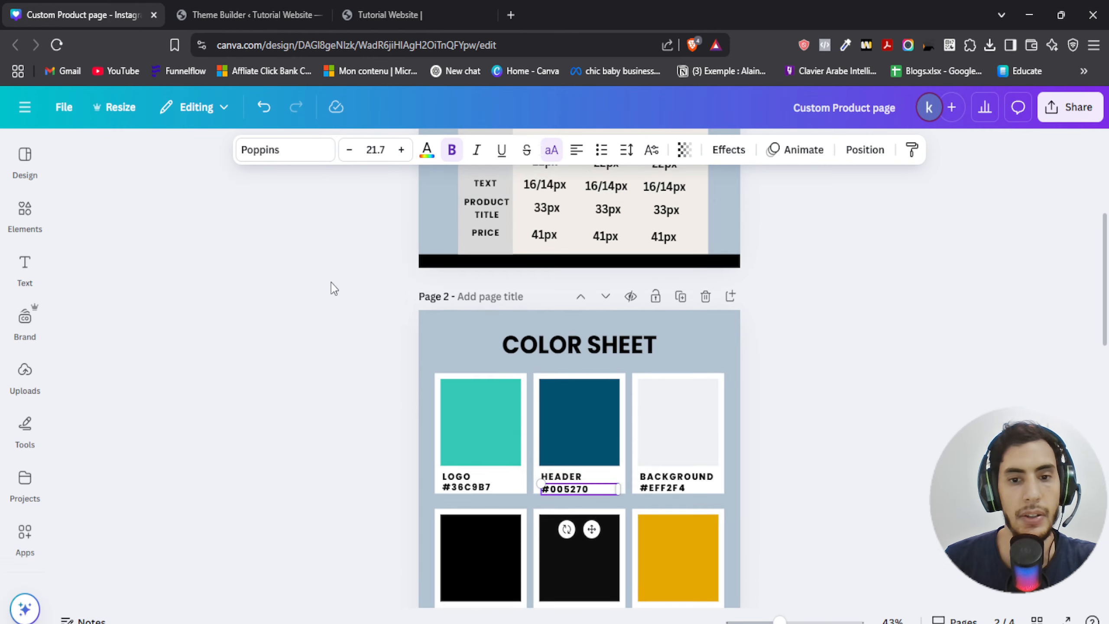
pyautogui.click(314, 338)
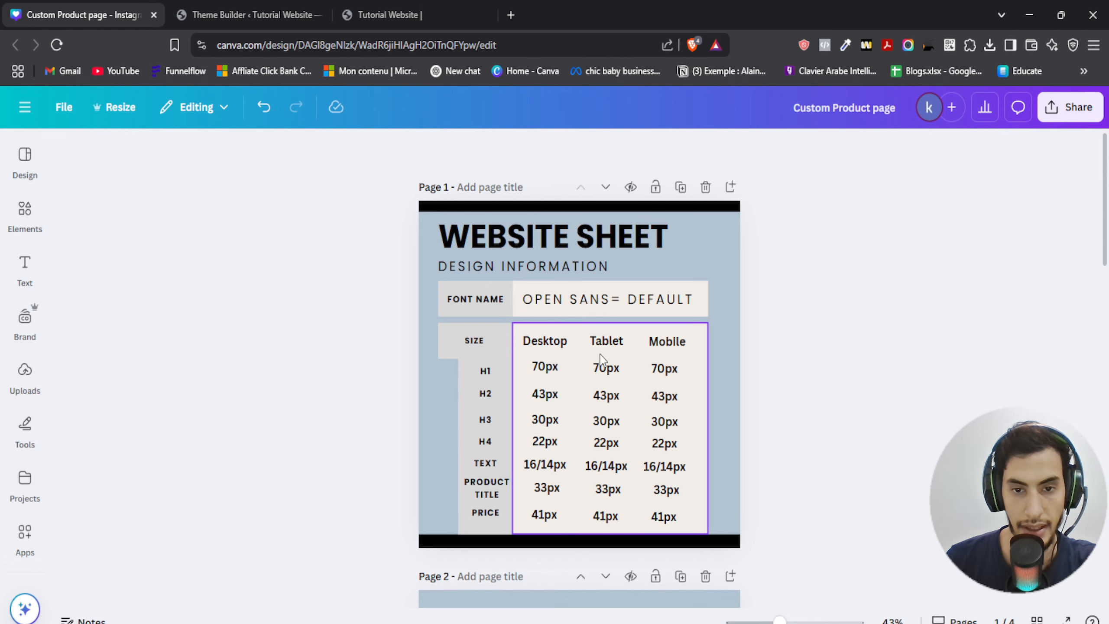
pyautogui.scroll(-5, 600, 359)
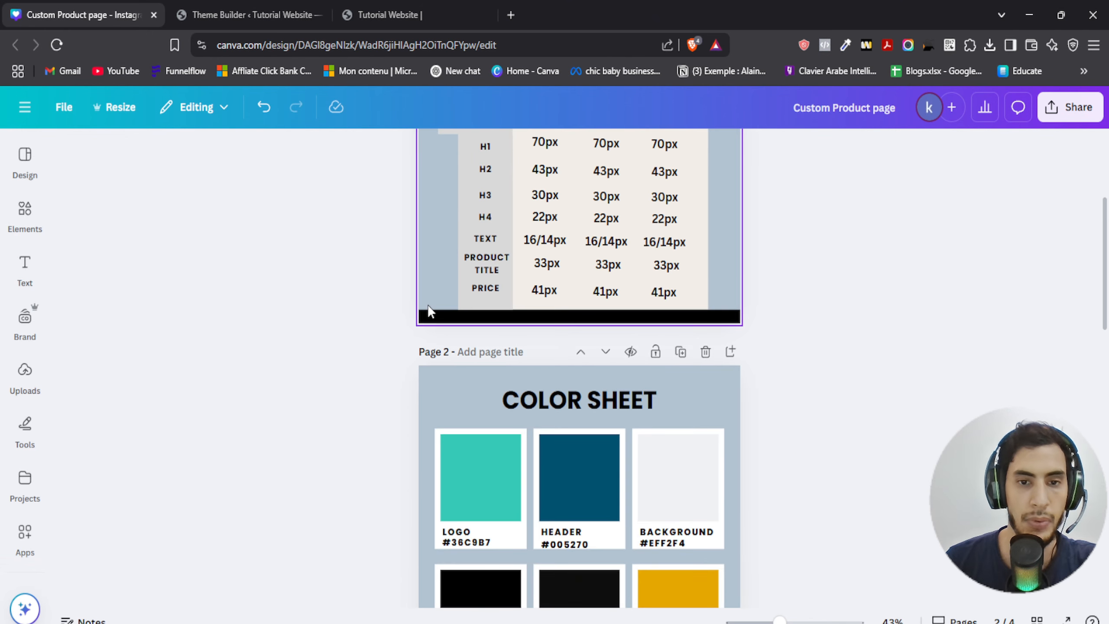
pyautogui.scroll(2, 363, 302)
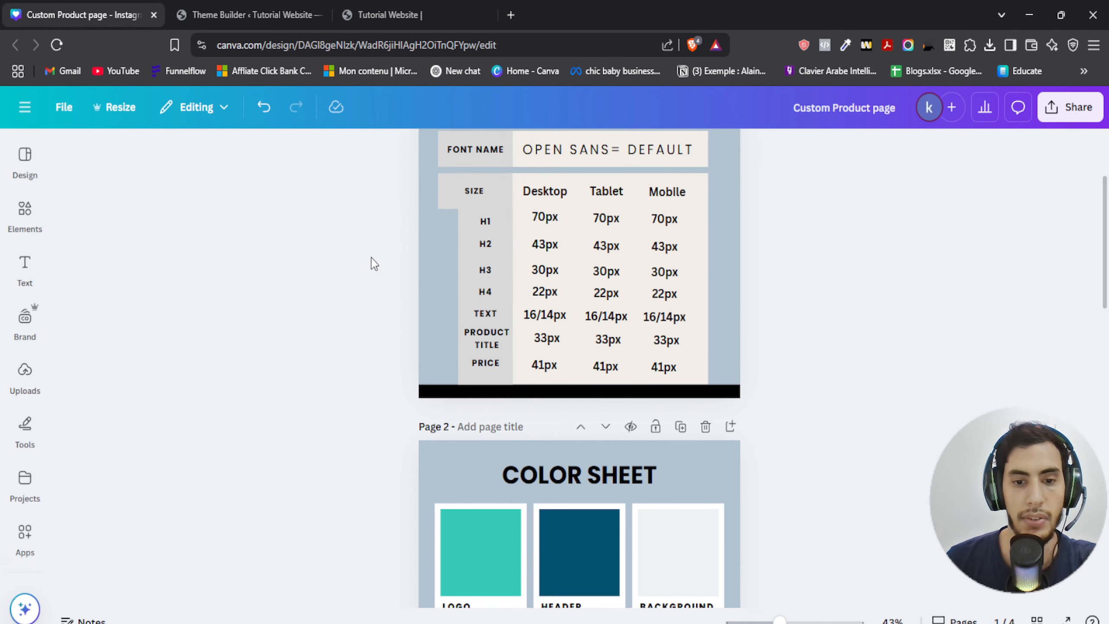
pyautogui.scroll(-8, 372, 265)
pyautogui.scroll(3, 425, 276)
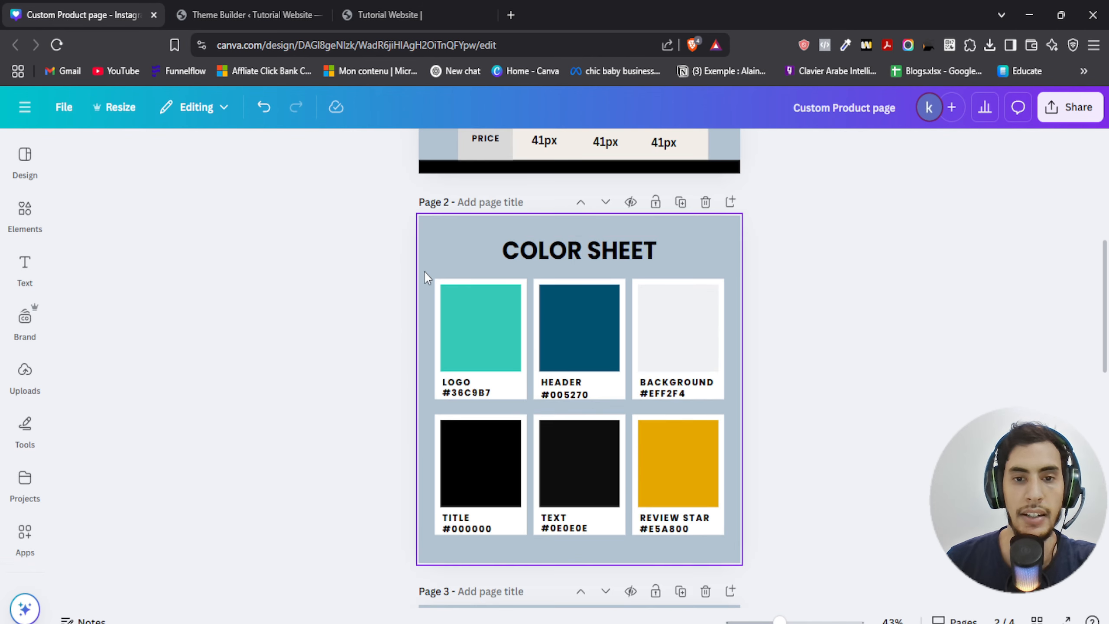
pyautogui.scroll(-8, 561, 279)
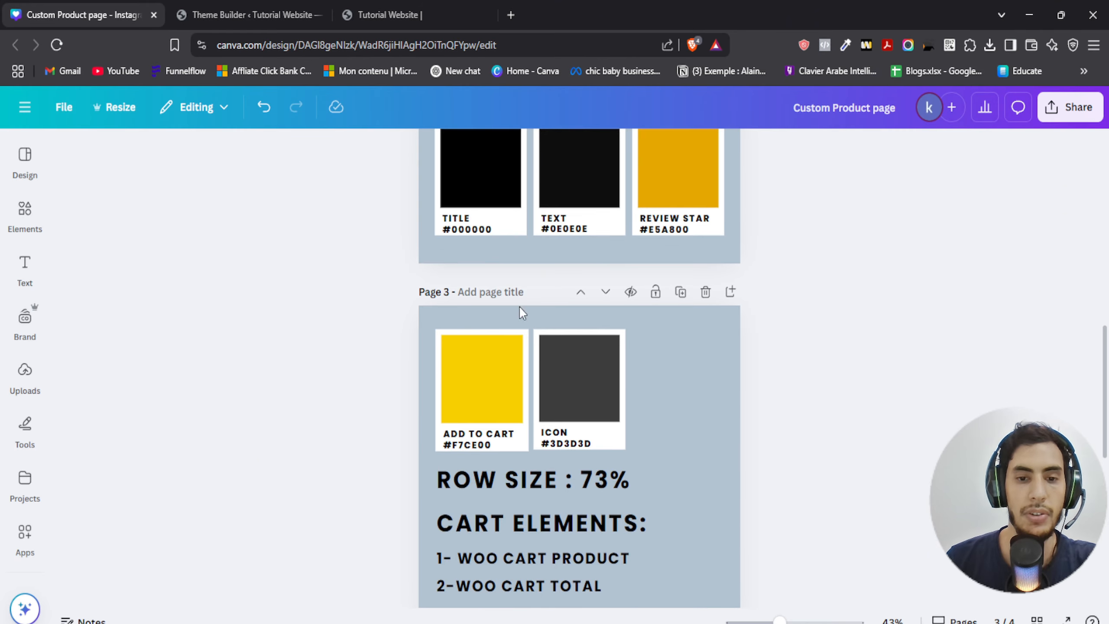
pyautogui.scroll(10, 597, 383)
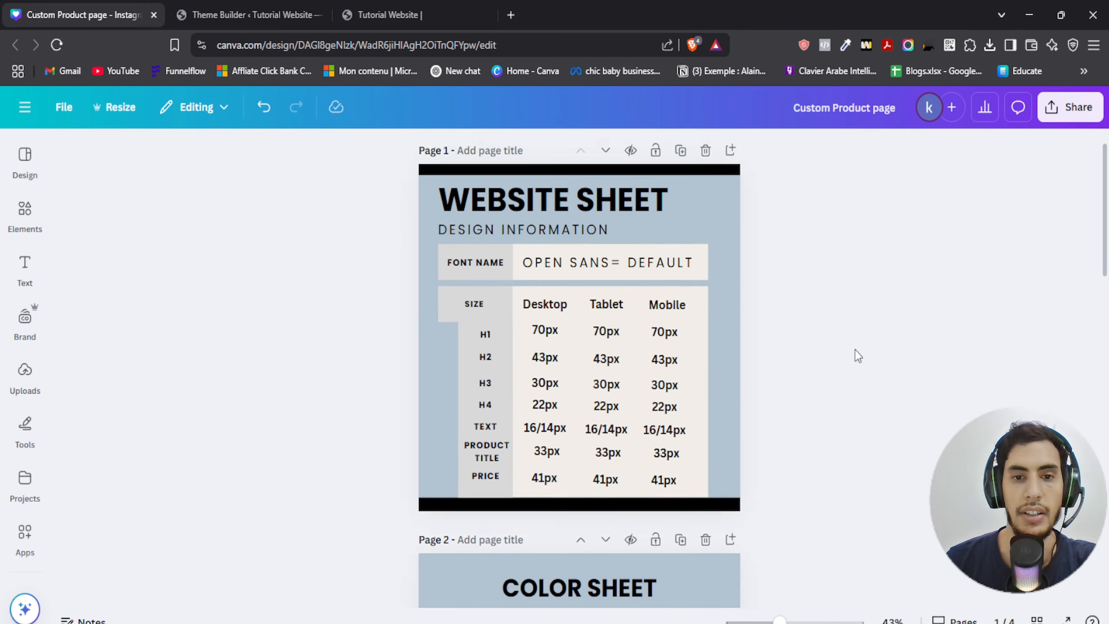
pyautogui.scroll(-3, 834, 362)
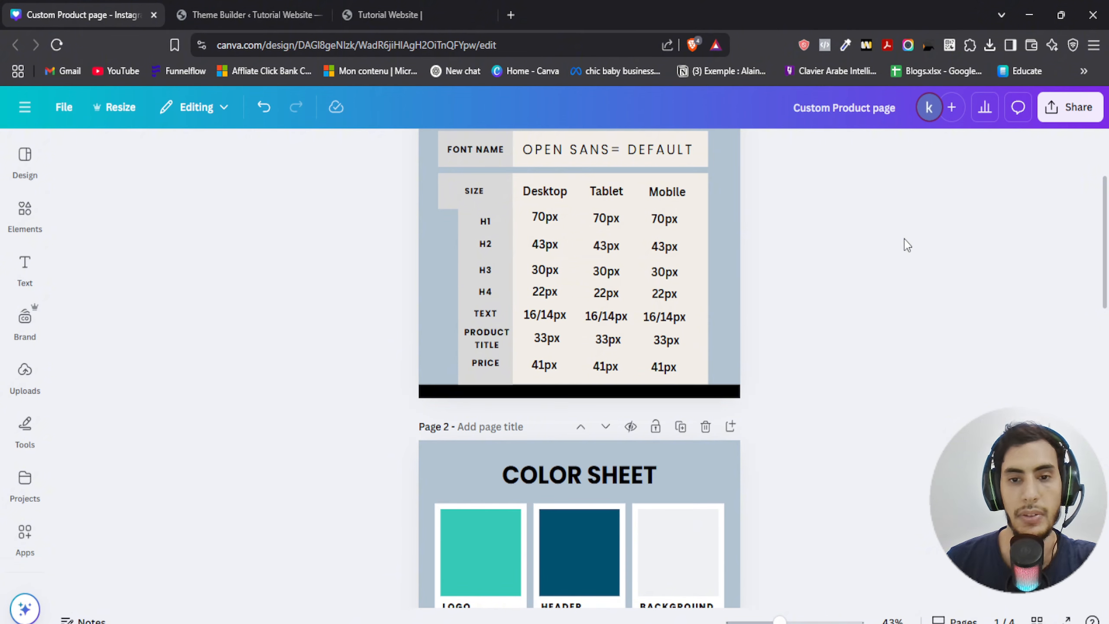
pyautogui.scroll(3, 903, 317)
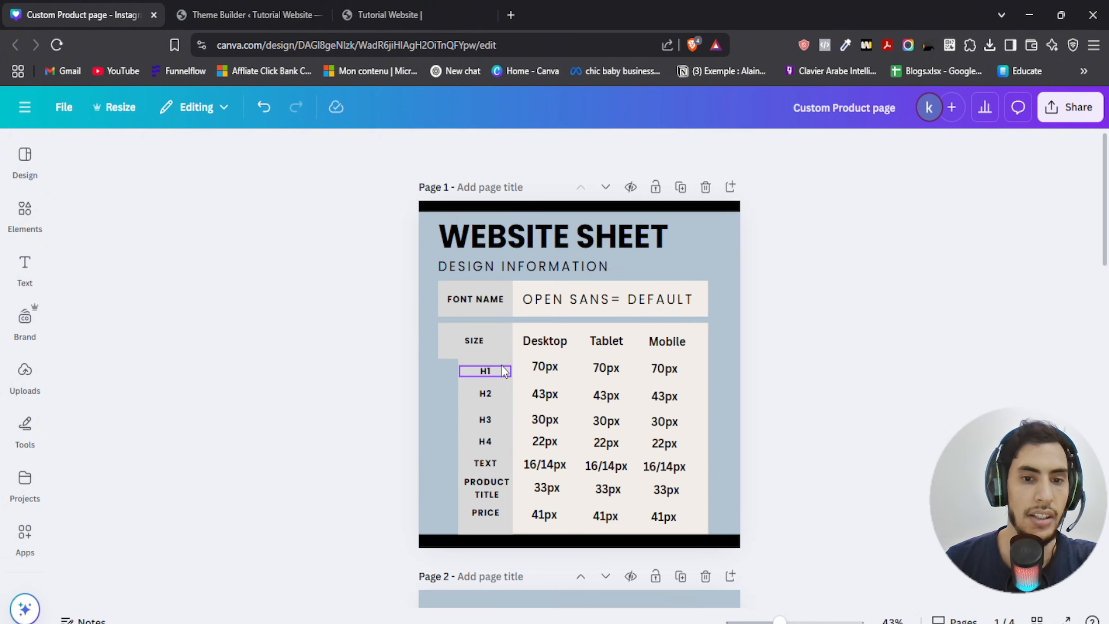
# Step: Return to the Theme Builder and set the Cart Details heading text size to 70px
pyautogui.click(232, 6)
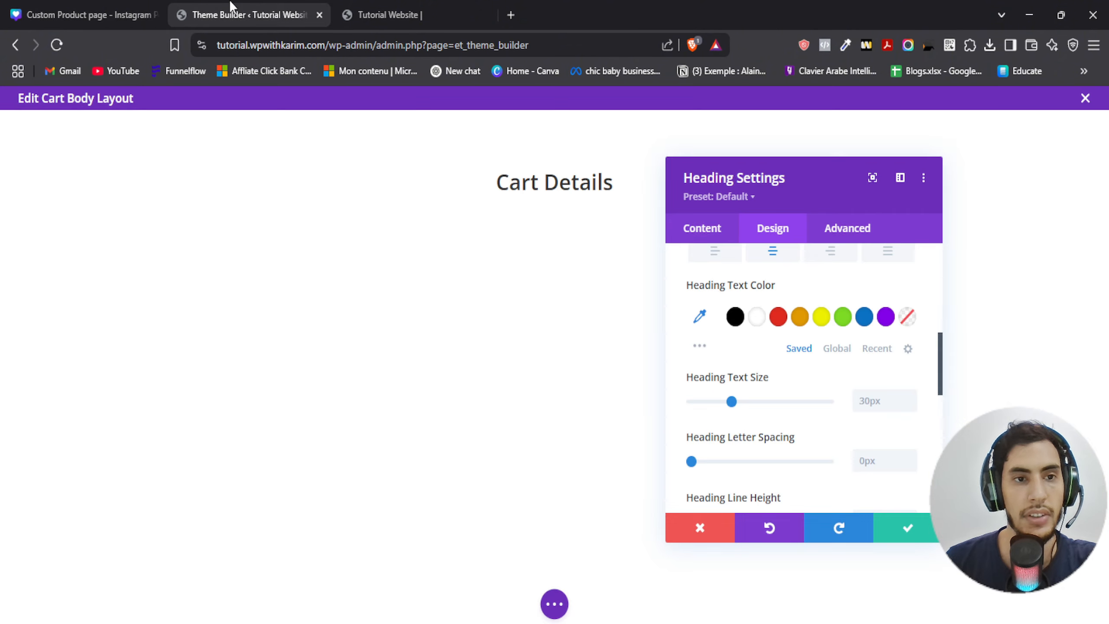
pyautogui.scroll(5, 737, 366)
pyautogui.scroll(-6, 750, 369)
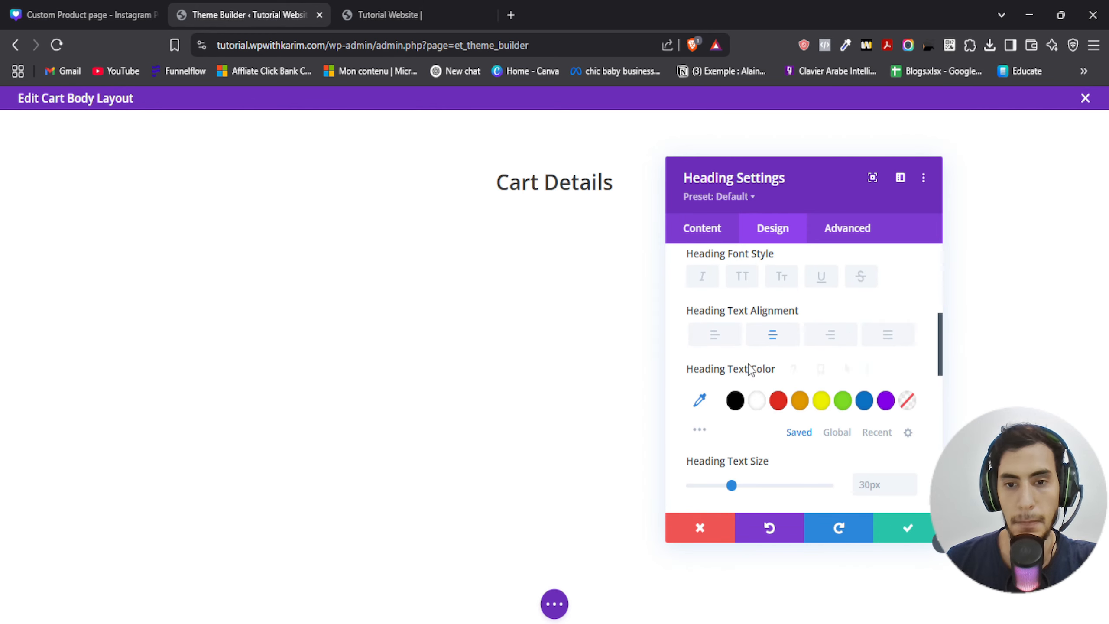
pyautogui.click(886, 342)
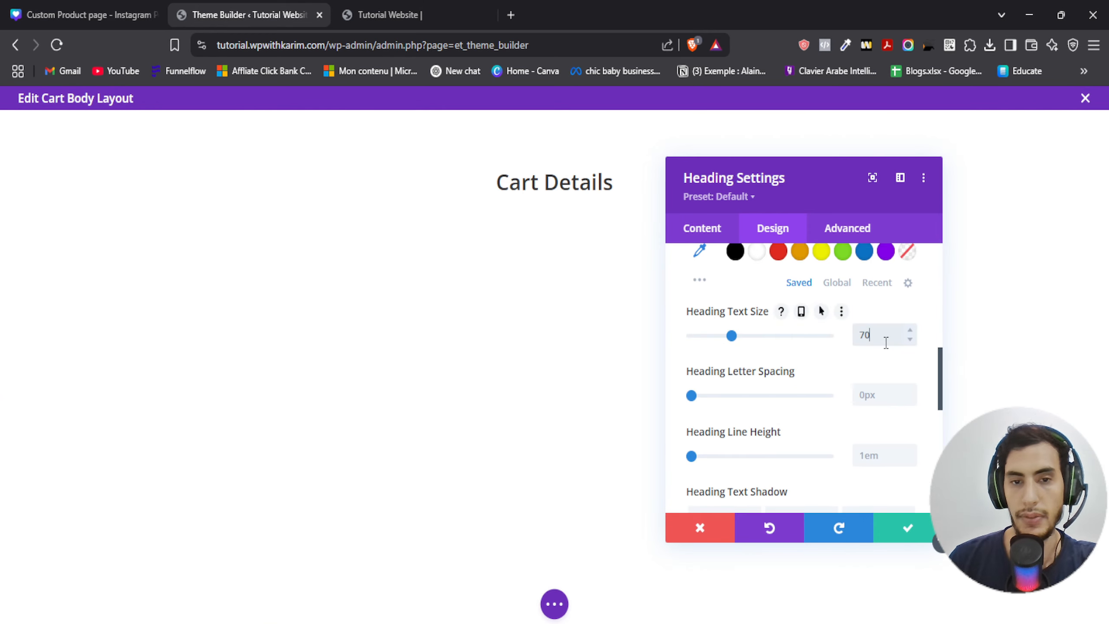
pyautogui.write('70px')
pyautogui.moveTo(775, 176); pyautogui.dragTo(846, 161)
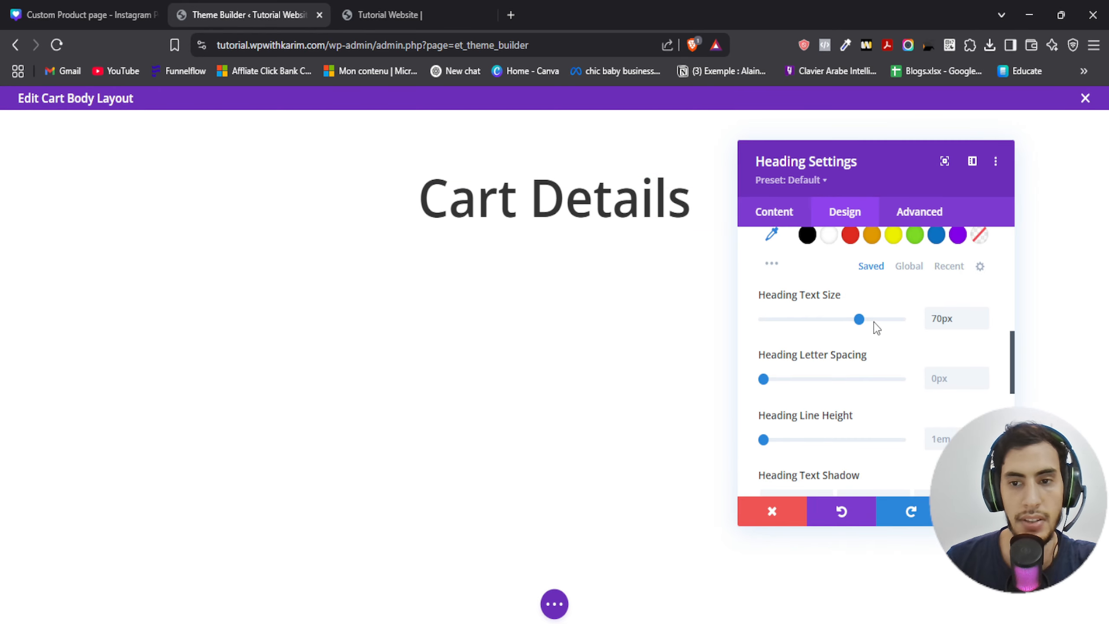
# Step: Check the H2 size in the Canva design sheet and set the Cart Details heading text size to 43px in the Theme Builder
pyautogui.click(67, 14)
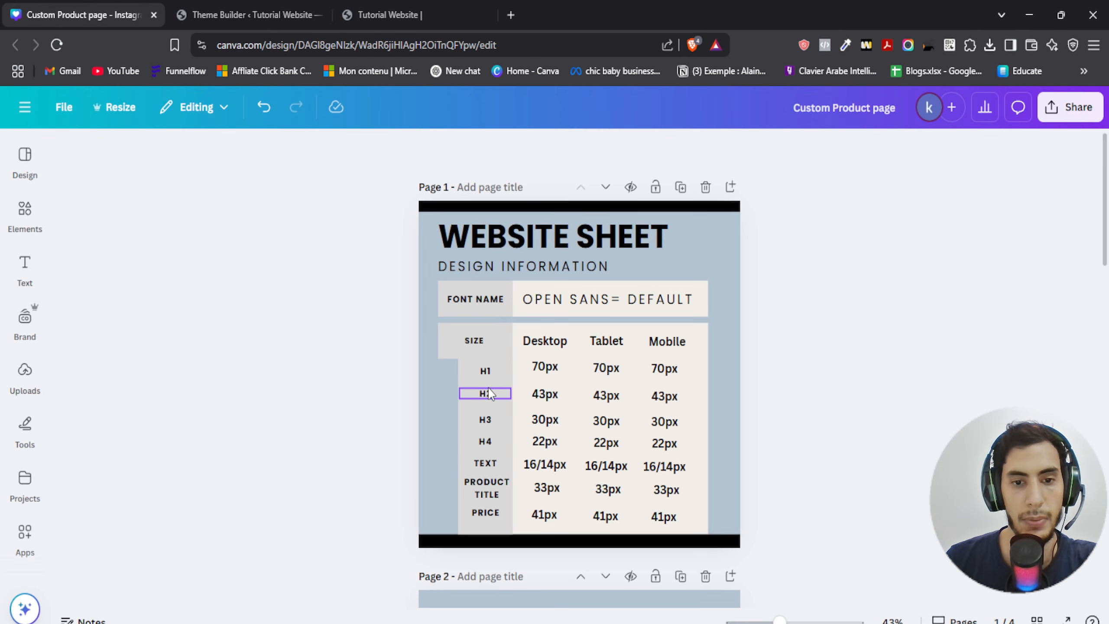
pyautogui.click(242, 15)
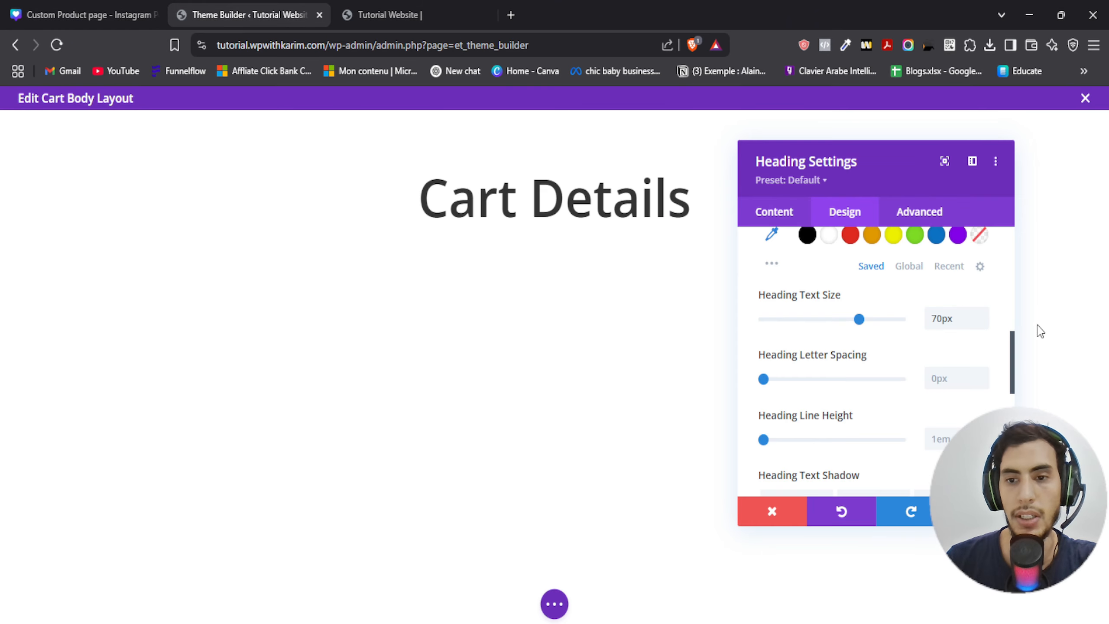
pyautogui.doubleClick(945, 318)
pyautogui.write('43')
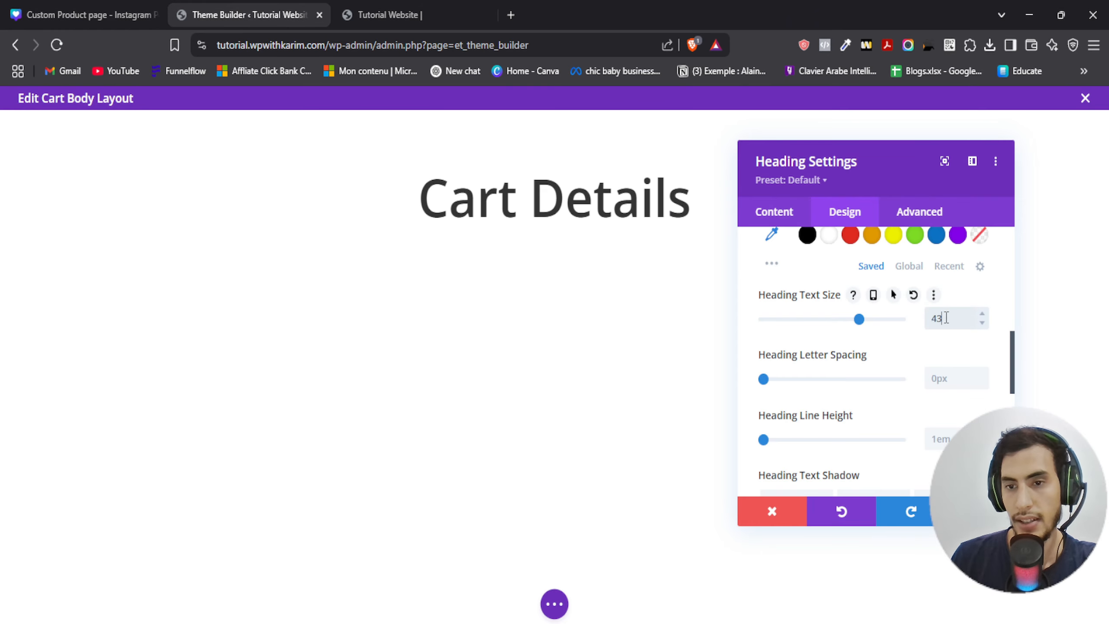
pyautogui.write('px')
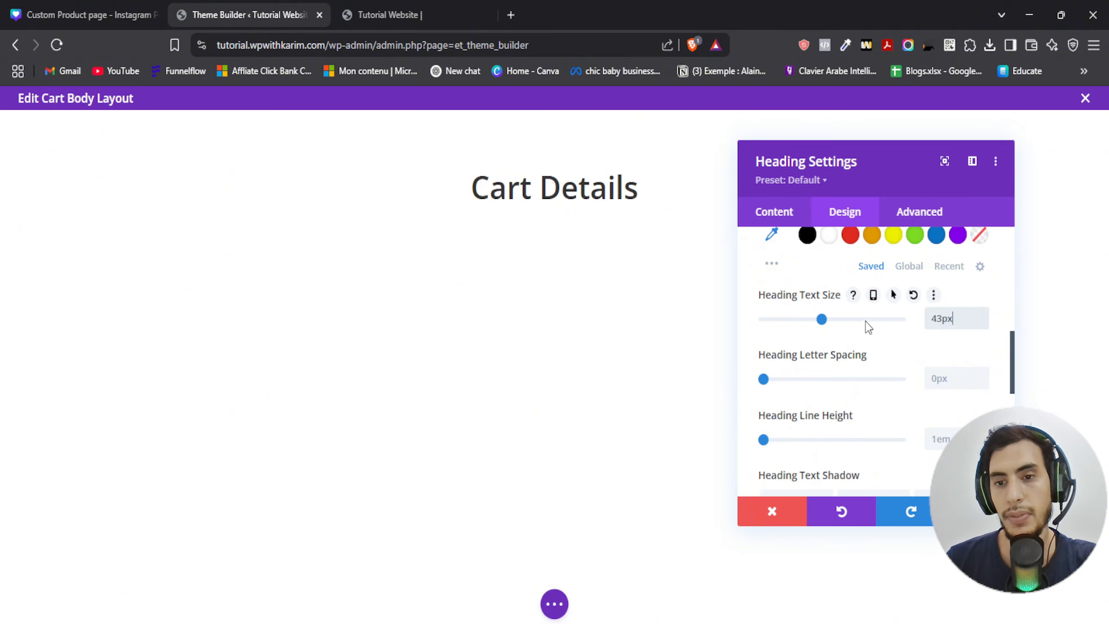
# Step: Check the Cart Details heading text size for tablet and phone, return to the desktop view, and save the heading settings
pyautogui.click(873, 296)
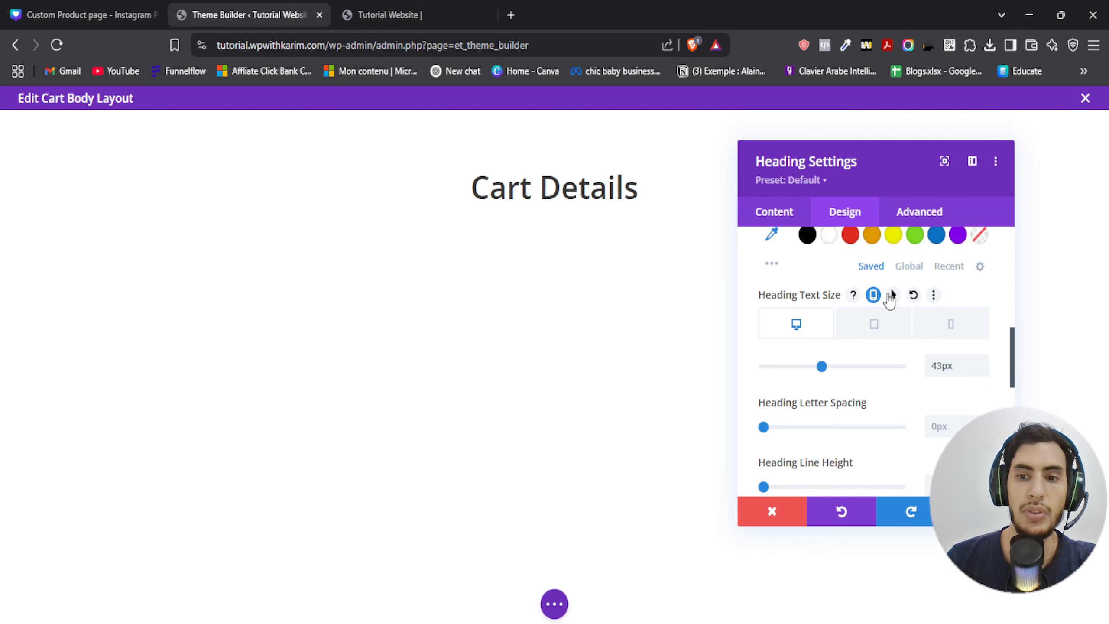
pyautogui.click(873, 295)
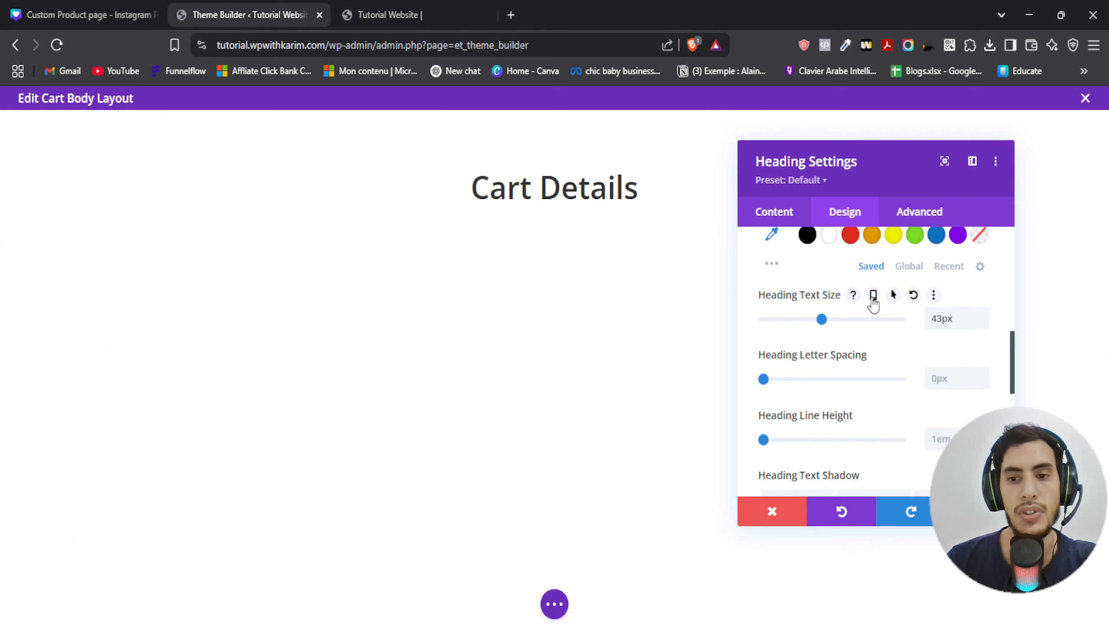
pyautogui.click(873, 295)
pyautogui.click(873, 295)
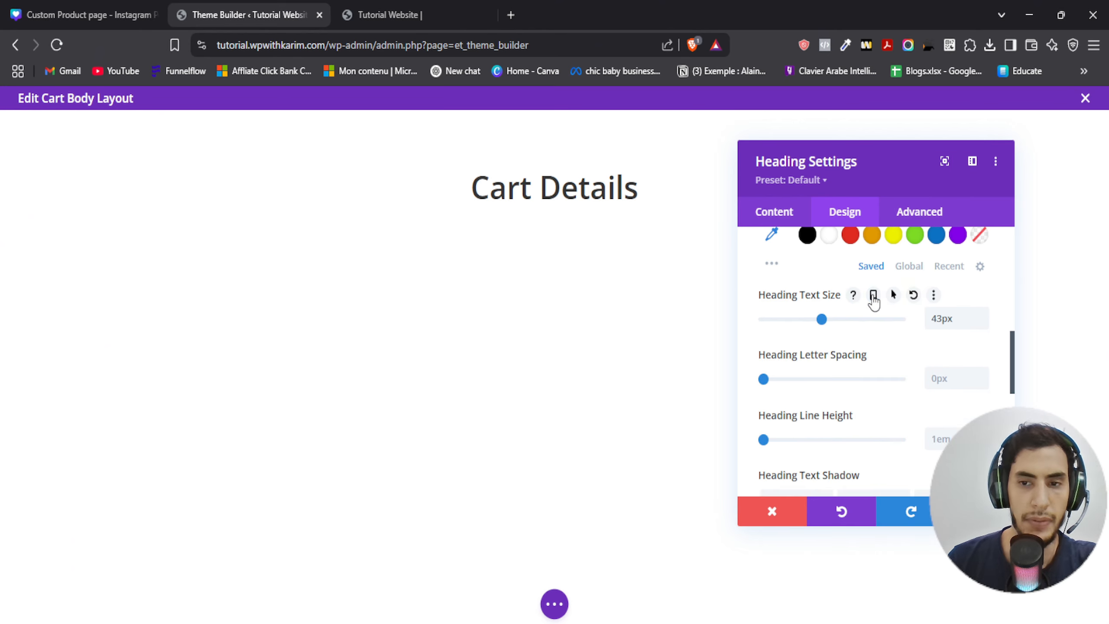
pyautogui.click(873, 296)
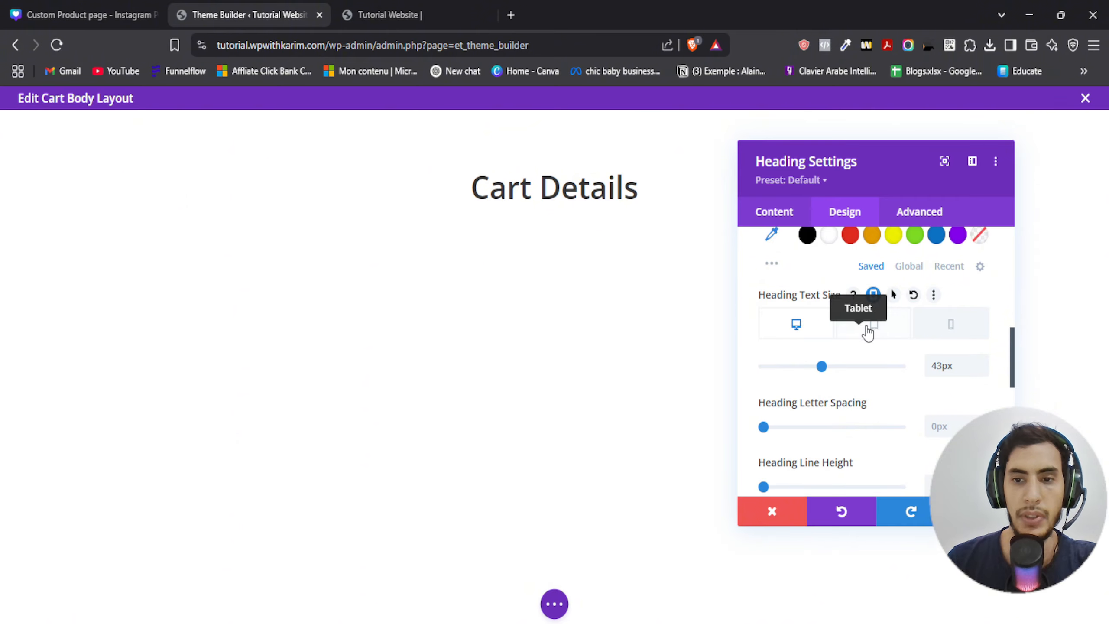
pyautogui.click(866, 327)
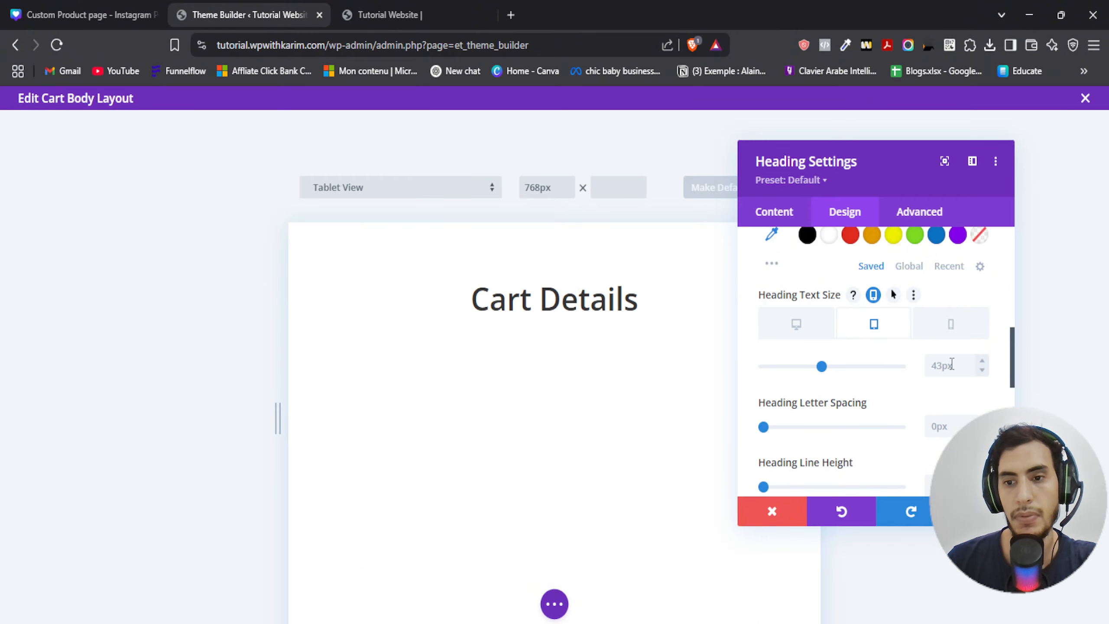
pyautogui.click(951, 324)
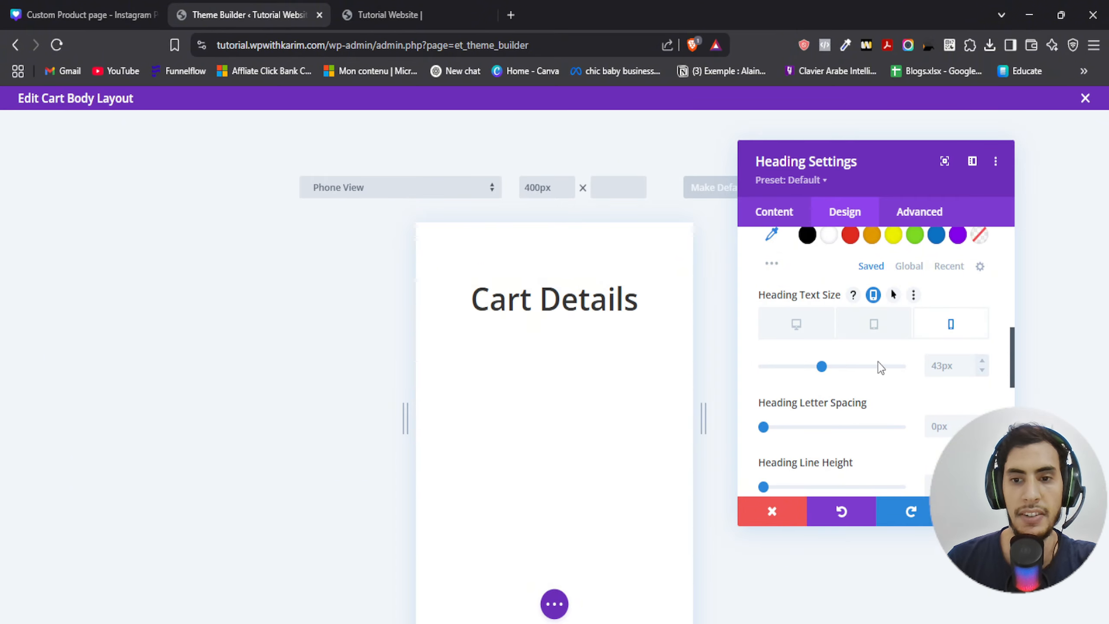
pyautogui.click(816, 324)
pyautogui.click(873, 295)
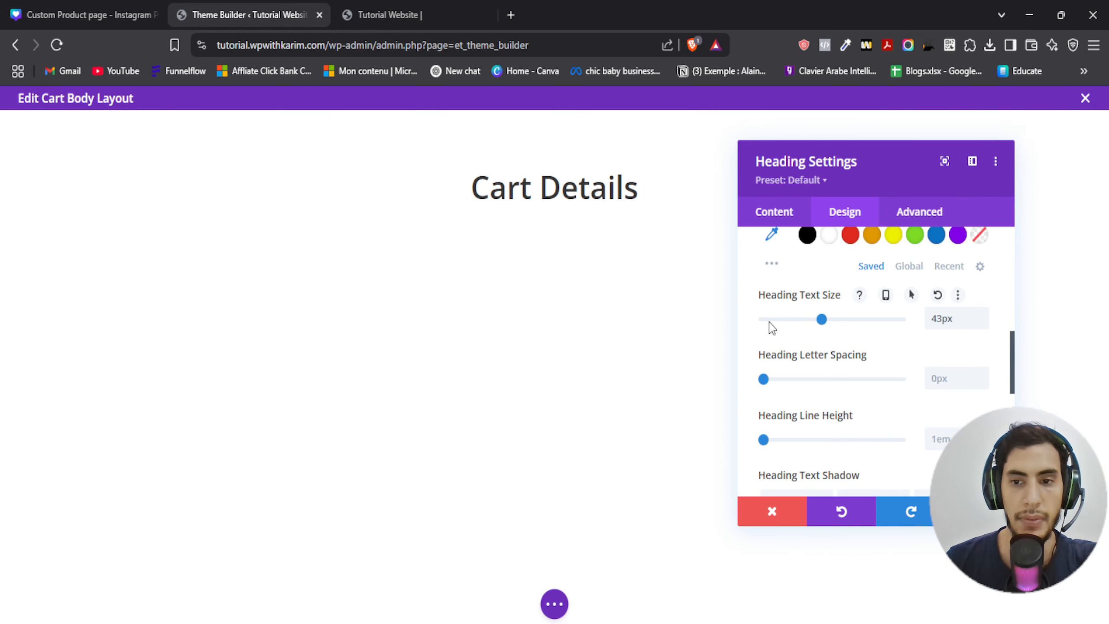
pyautogui.moveTo(864, 166); pyautogui.dragTo(882, 148)
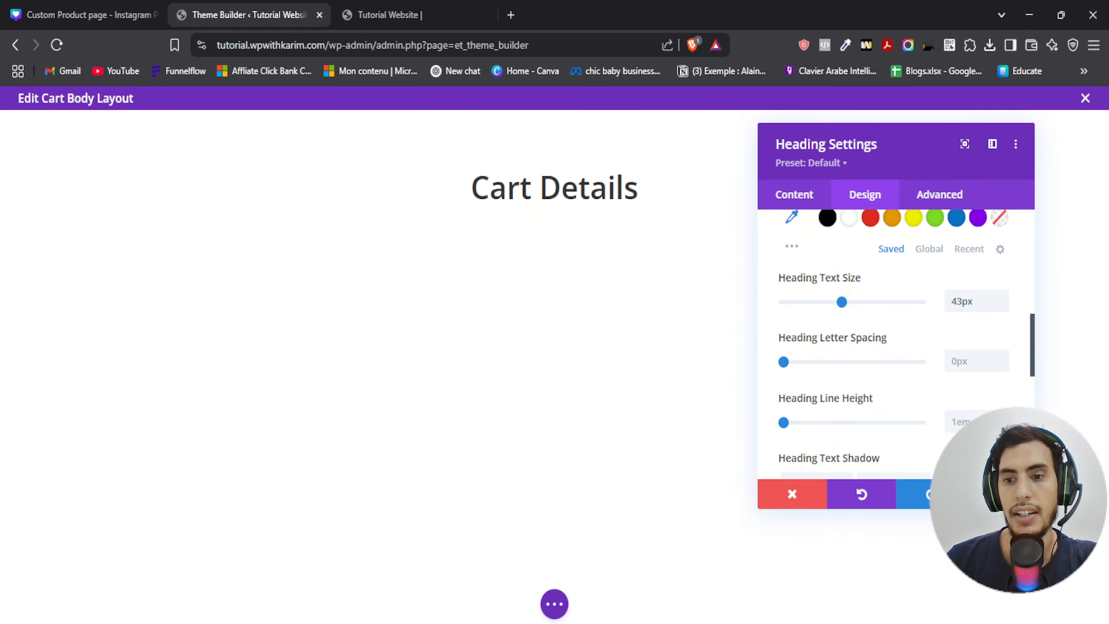
pyautogui.click(965, 494)
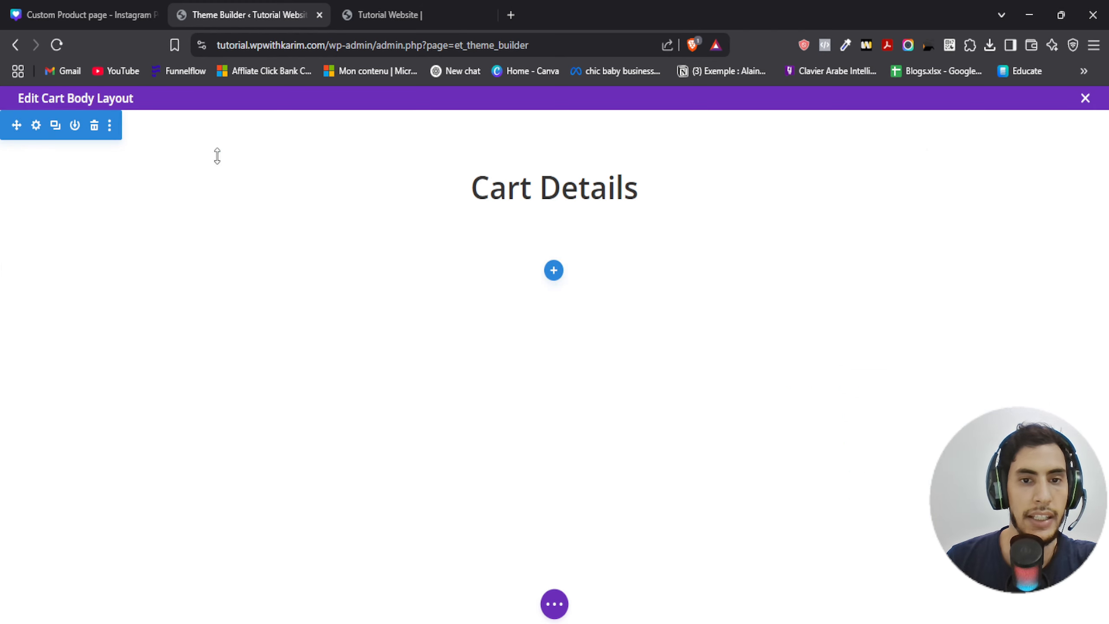
# Step: Copy the background color code #EFF2F4 from the Canva color sheet and return to the Theme Builder
pyautogui.click(76, 10)
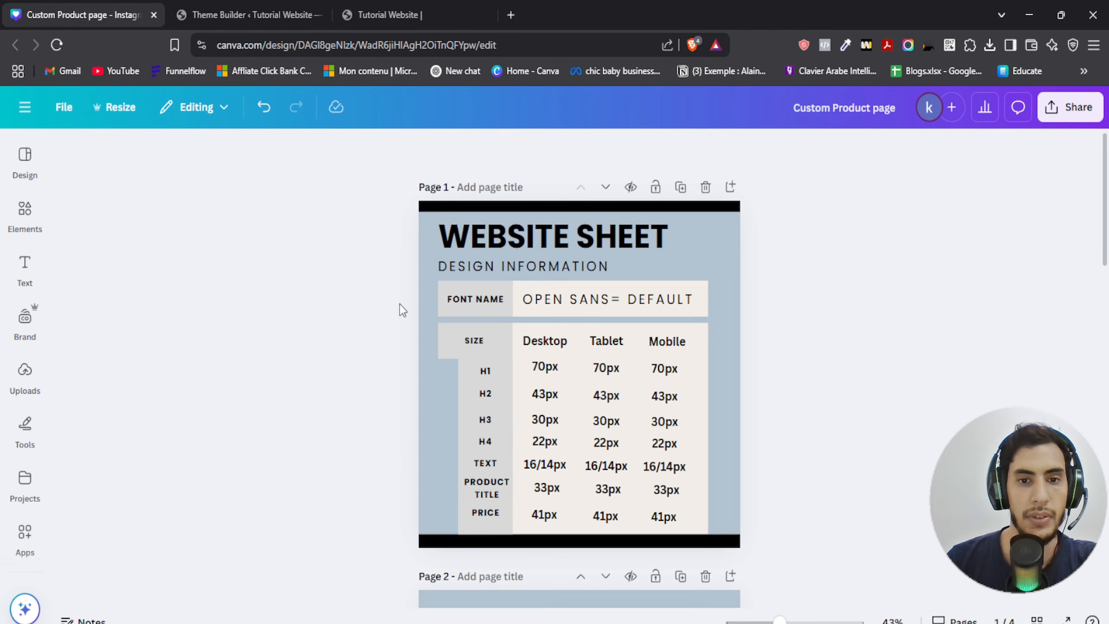
pyautogui.scroll(-10, 402, 310)
pyautogui.click(688, 258)
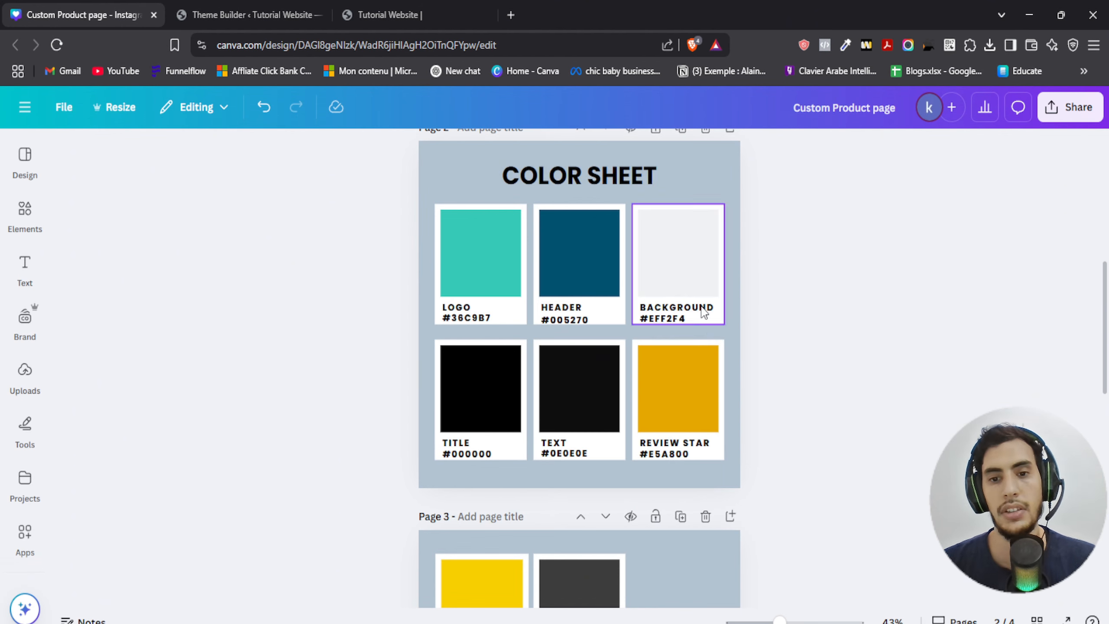
pyautogui.doubleClick(659, 318)
pyautogui.click(248, 14)
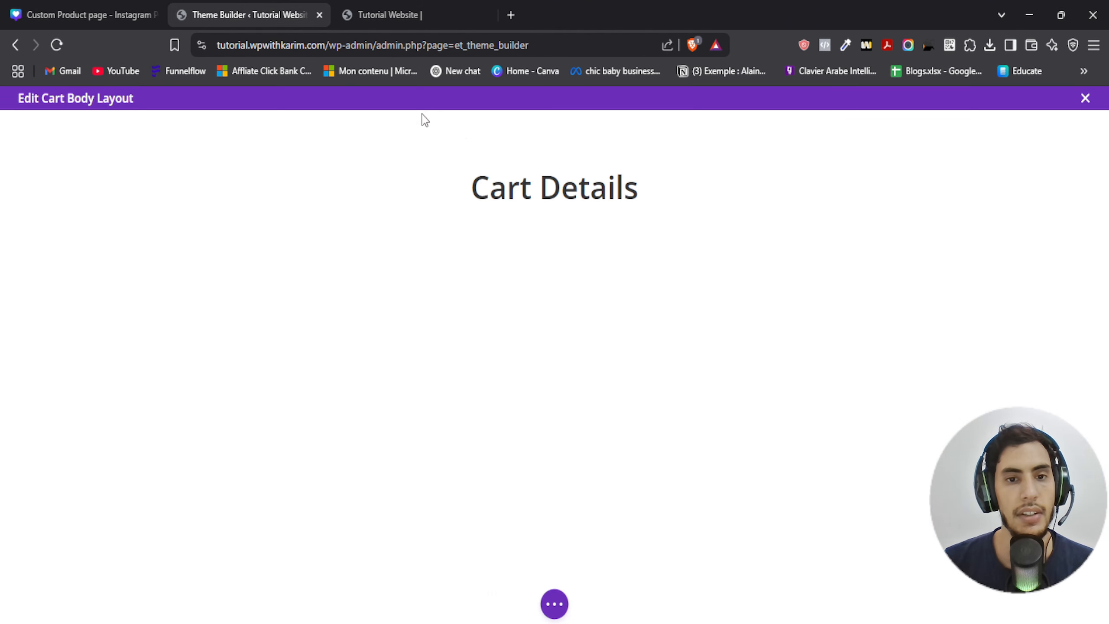
# Step: Set the background color of the Cart Details heading section to #eff2f4 and save the section settings
pyautogui.moveTo(70, 144)
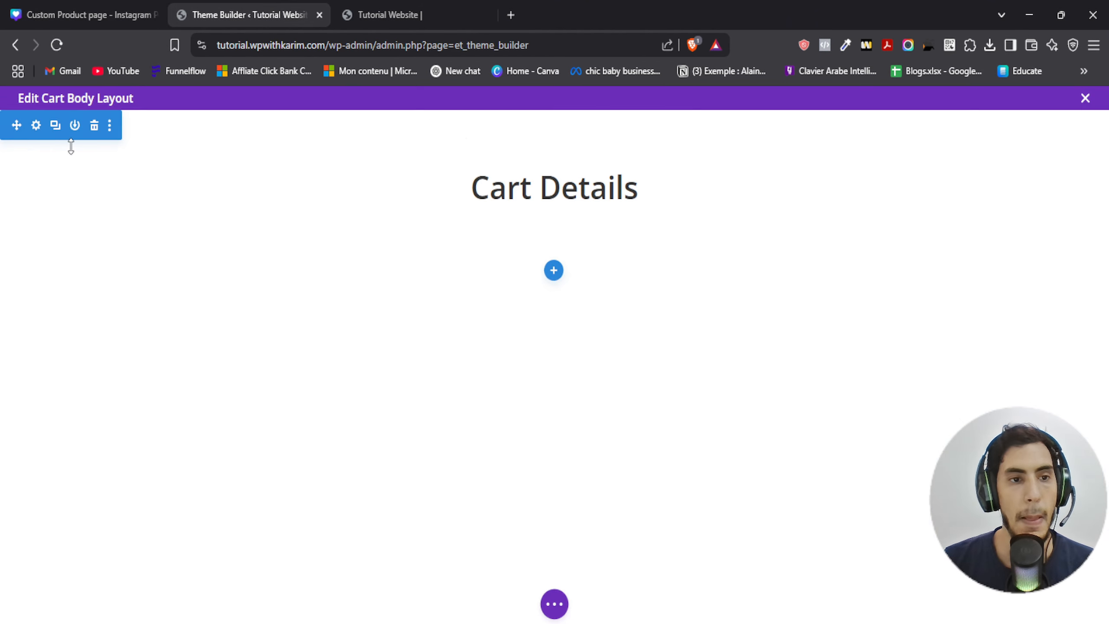
pyautogui.click(36, 127)
pyautogui.click(839, 323)
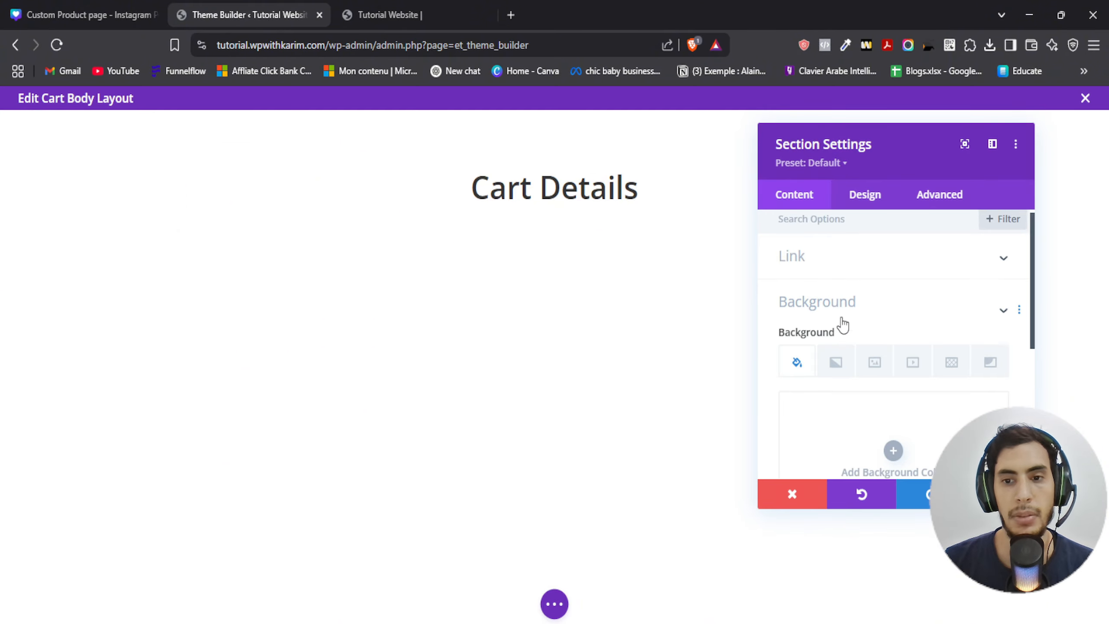
pyautogui.click(890, 381)
pyautogui.write('#eff2f4')
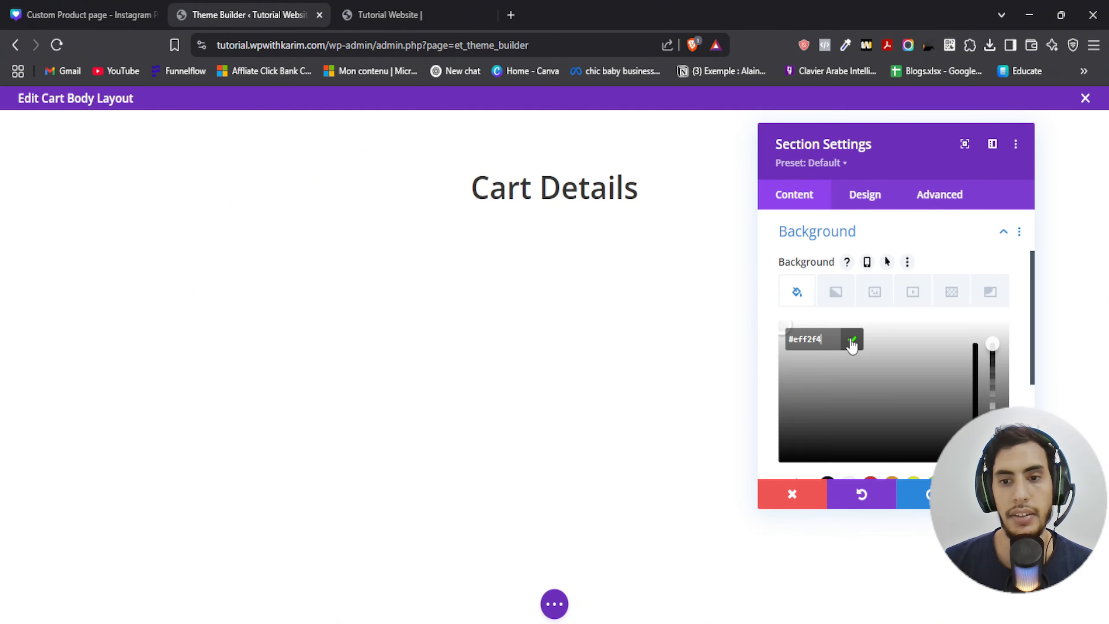
pyautogui.click(853, 341)
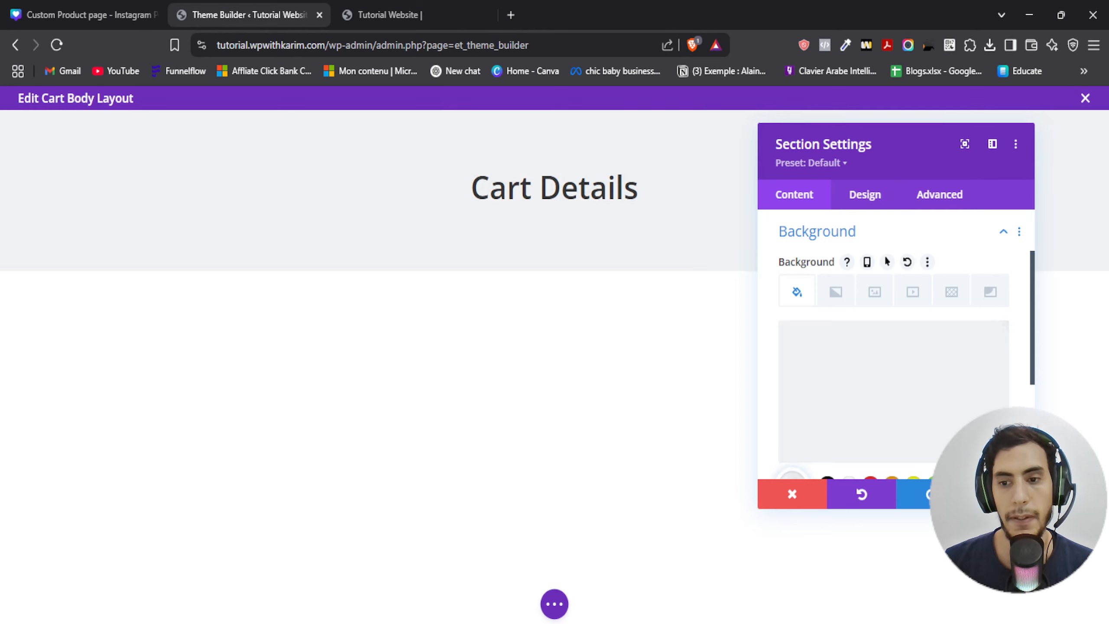
pyautogui.click(678, 461)
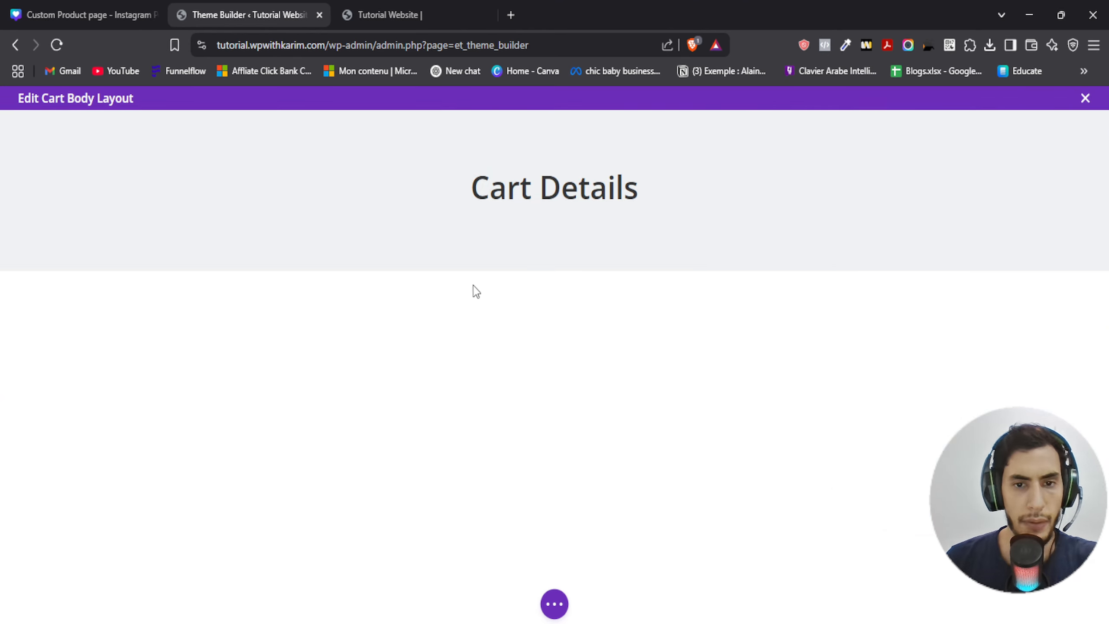
# Step: Insert a regular section below the heading section with a two-column row split three-fifths and two-fifths
pyautogui.click(554, 271)
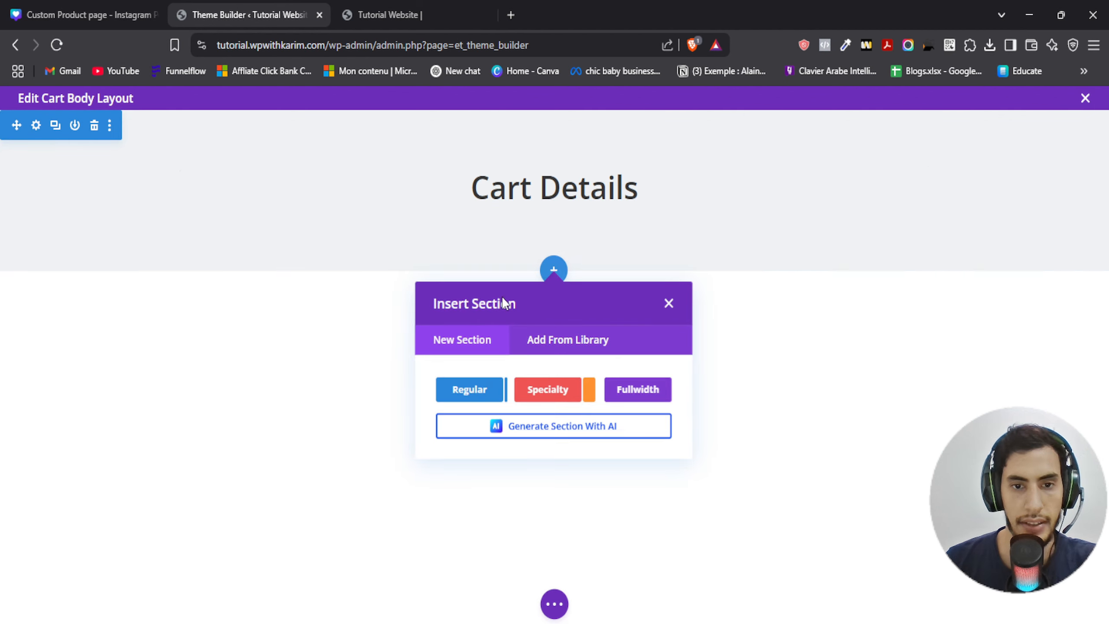
pyautogui.click(469, 393)
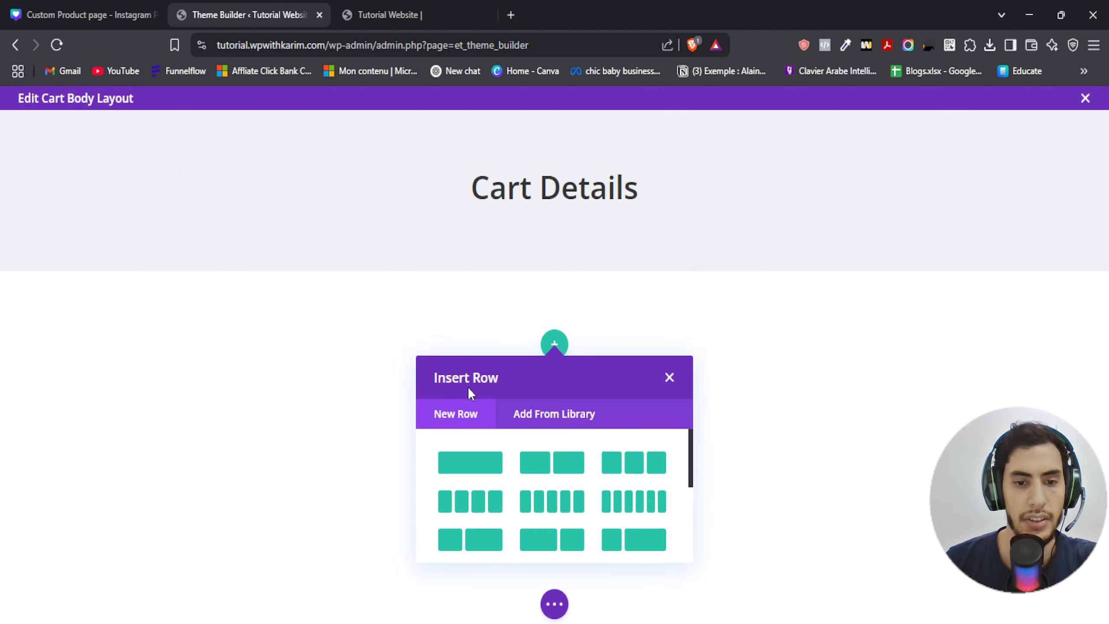
pyautogui.scroll(-1, 519, 481)
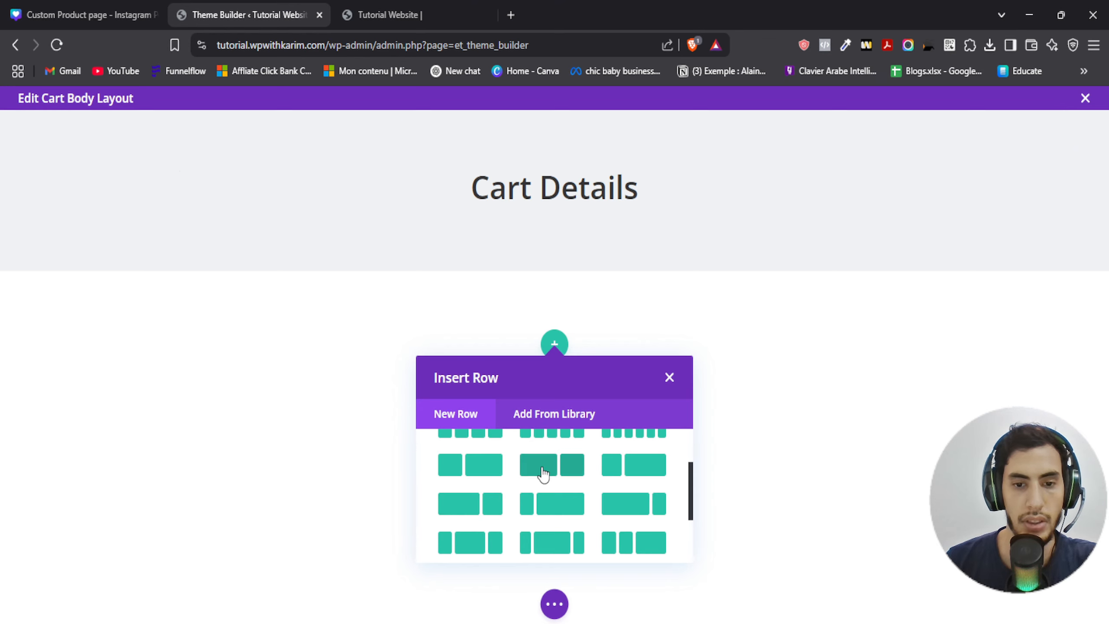
pyautogui.click(543, 472)
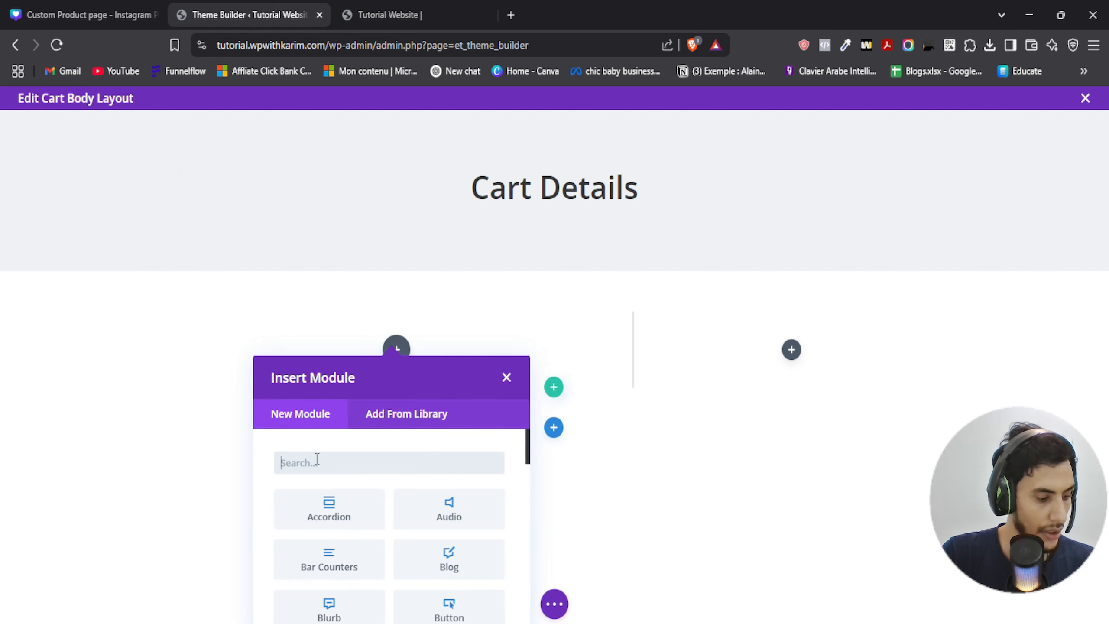
# Step: Add the Woo Cart Products module to the wider column, look over its product table, and close its settings
pyautogui.write('woo cart')
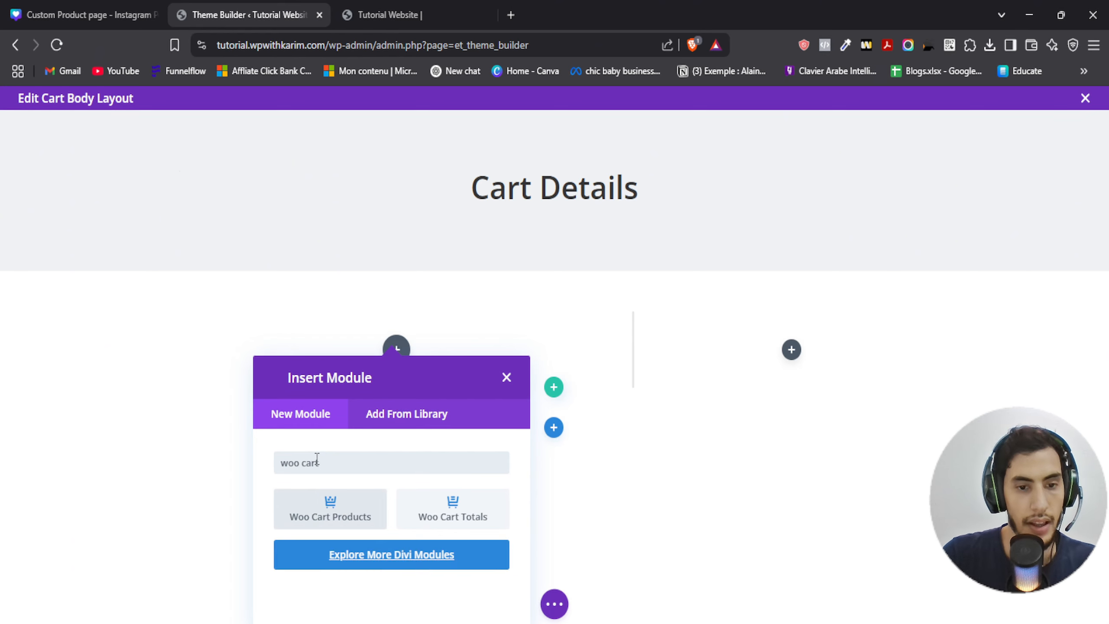
pyautogui.click(332, 508)
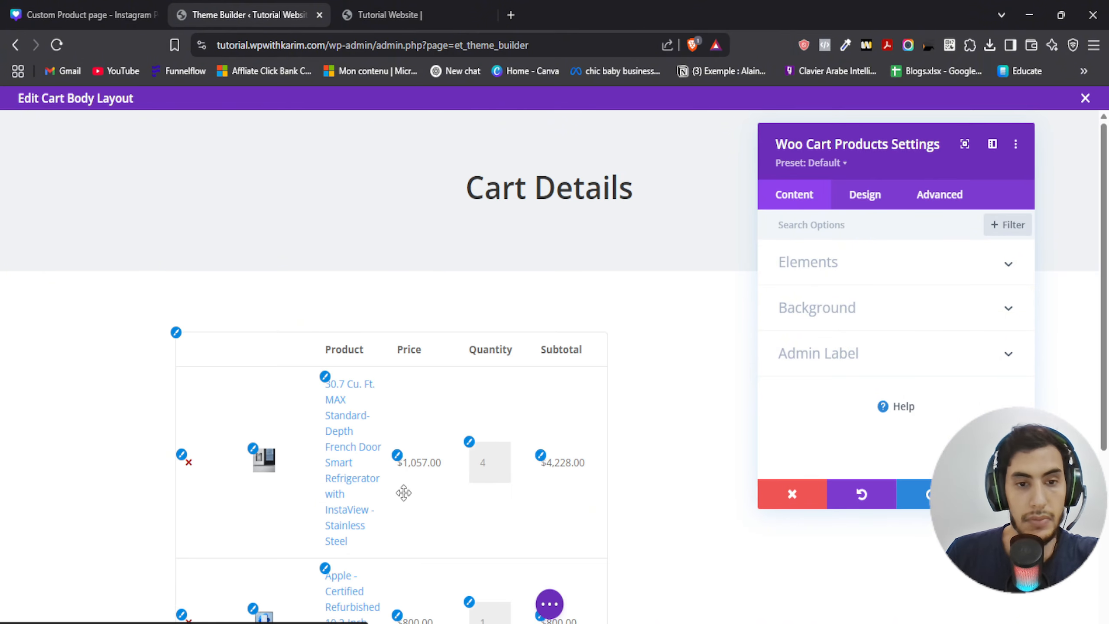
pyautogui.scroll(-3, 379, 364)
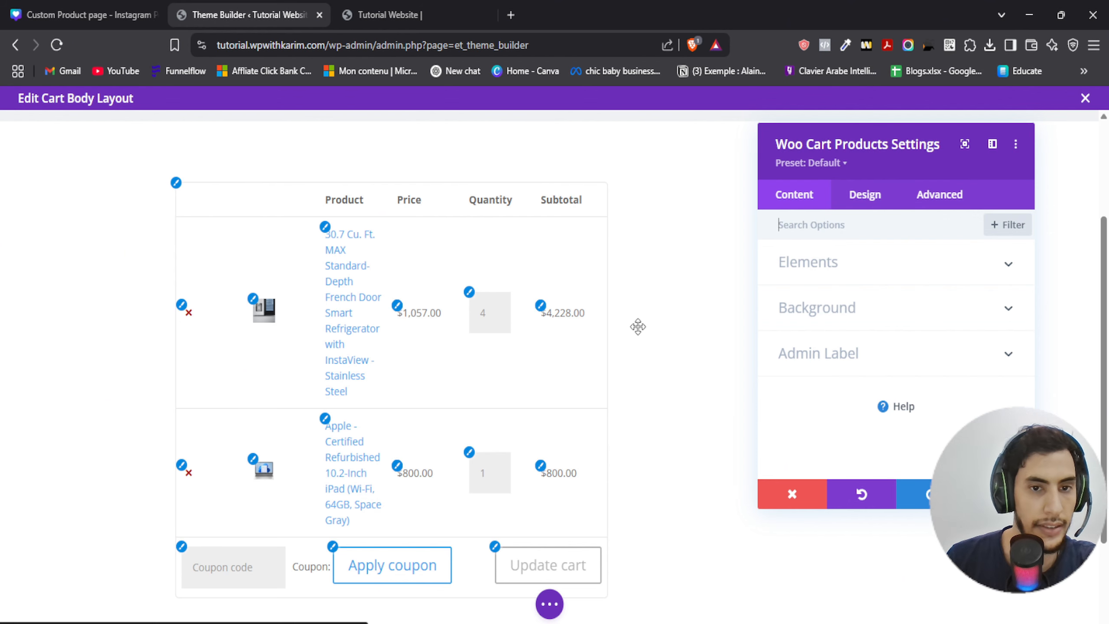
pyautogui.scroll(3, 650, 334)
pyautogui.scroll(-5, 664, 344)
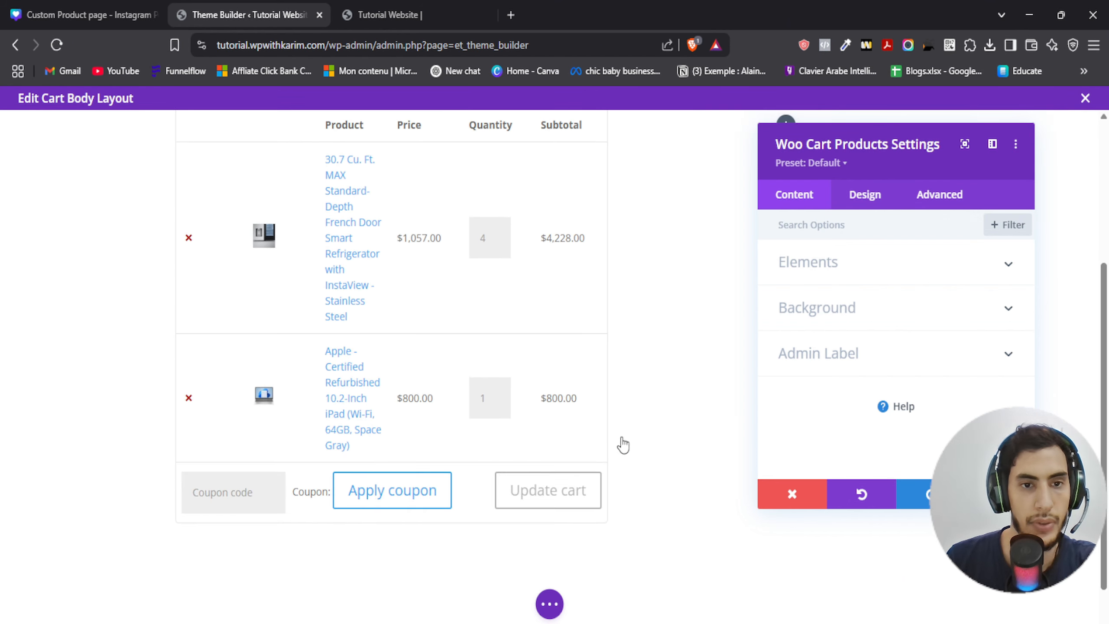
pyautogui.press('Escape')
pyautogui.scroll(3, 738, 393)
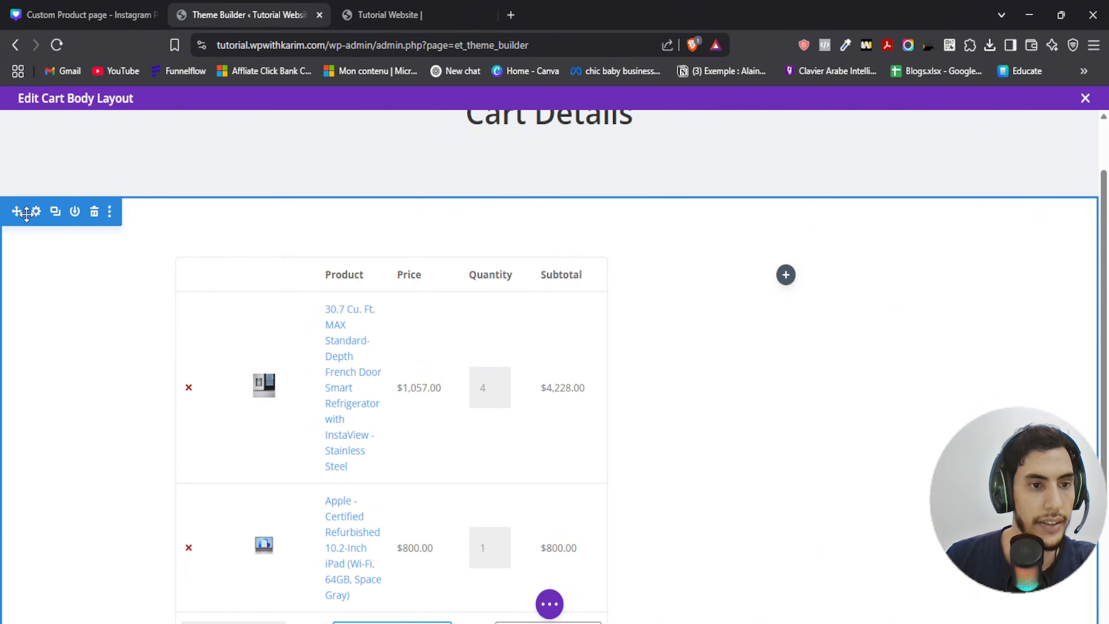
pyautogui.scroll(2, 282, 236)
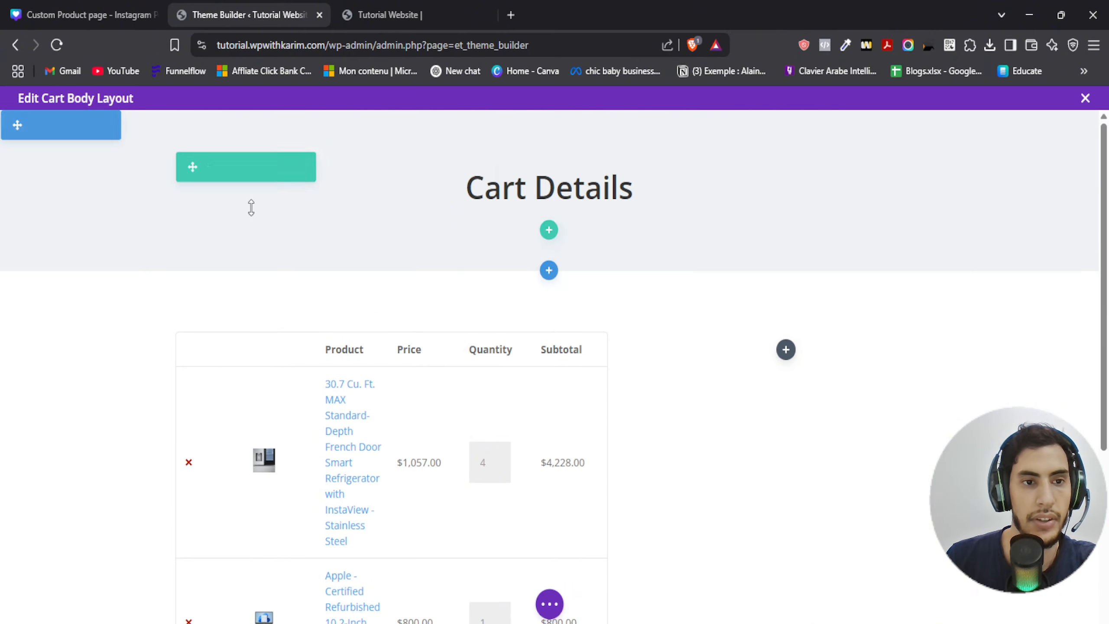
# Step: Switch to the Canva color sheet to copy the #EFF2F4 background code again, and go back to the Theme Builder
pyautogui.click(66, 8)
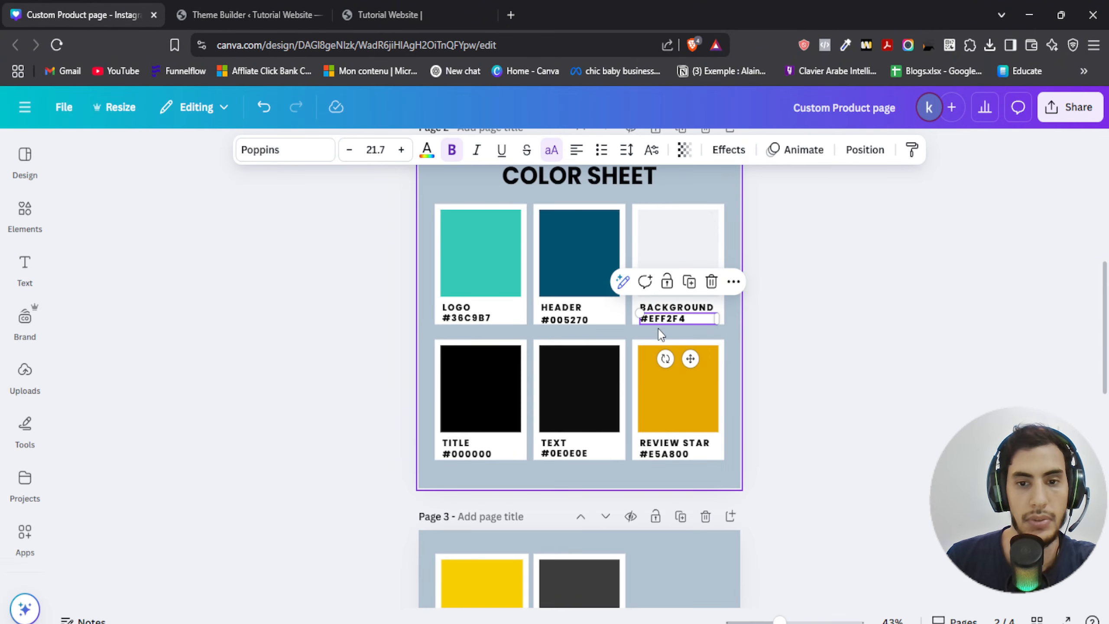
pyautogui.doubleClick(682, 315)
pyautogui.click(254, 14)
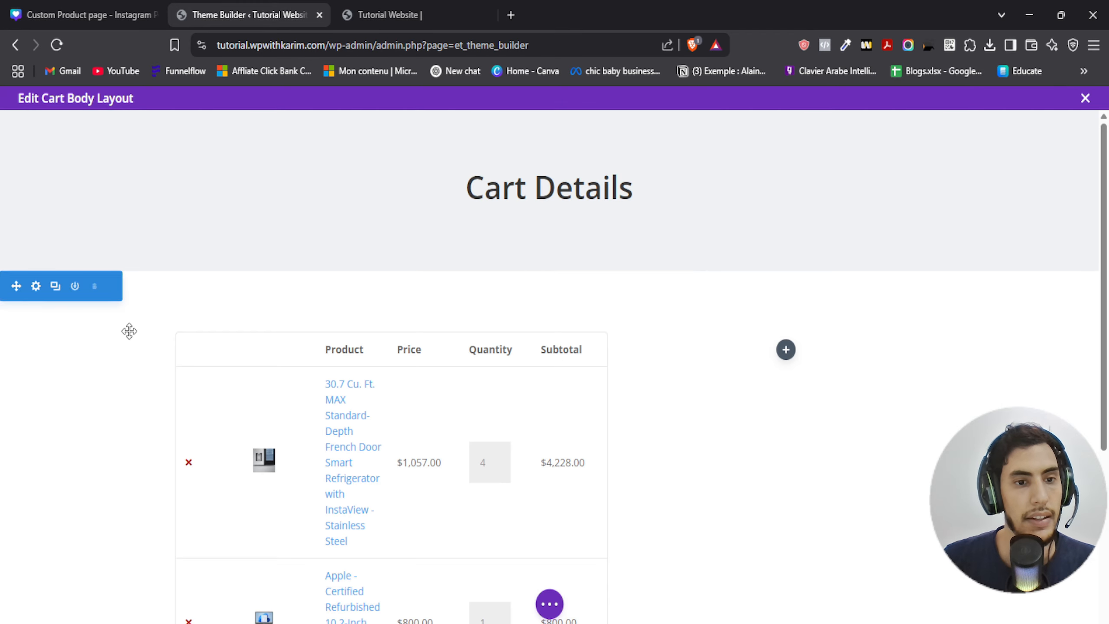
# Step: Set the background color of the section holding the cart products to #eff2f4 and save the section settings
pyautogui.click(36, 286)
pyautogui.click(814, 314)
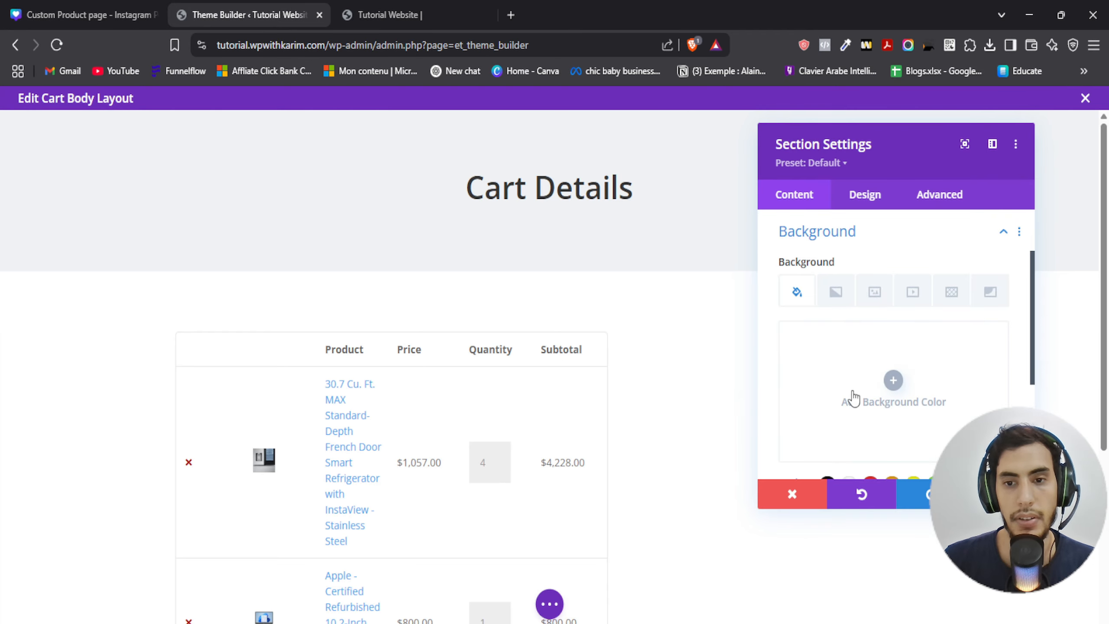
pyautogui.click(851, 396)
pyautogui.click(820, 350)
pyautogui.write('#eff2f4')
pyautogui.click(853, 342)
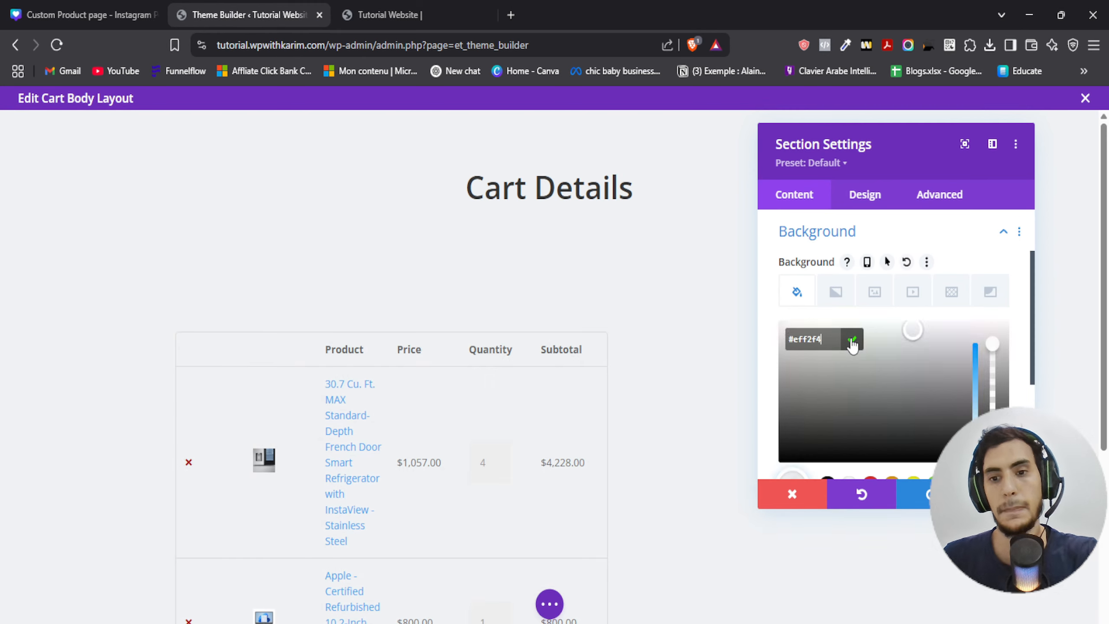
pyautogui.click(1000, 494)
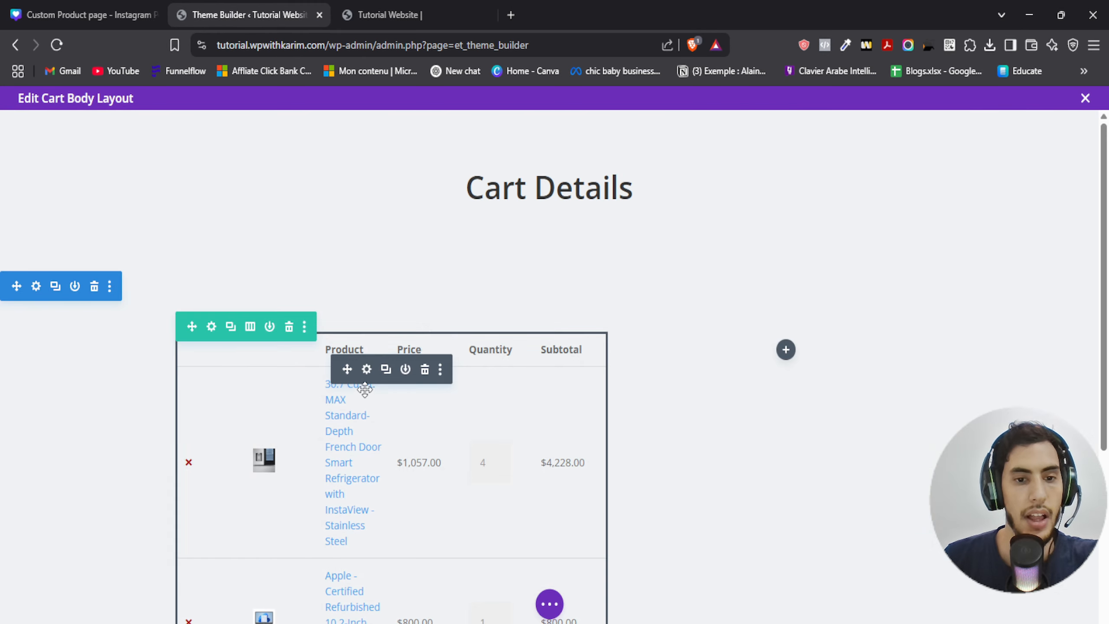
# Step: Open the Woo Cart Products module's settings and set its background color to white, #ffffff
pyautogui.click(365, 369)
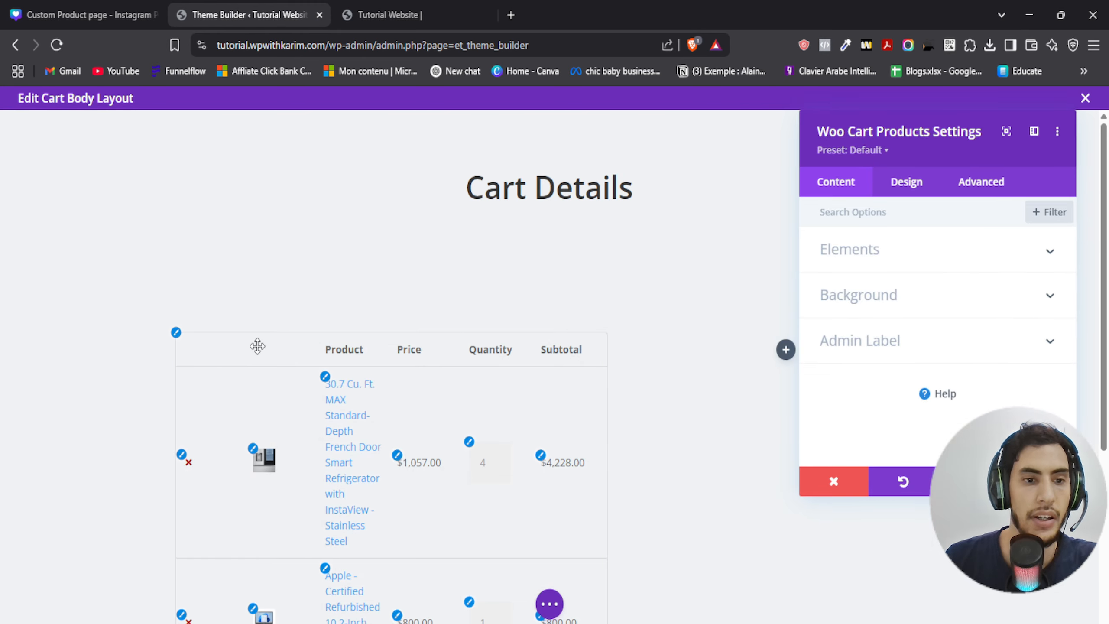
pyautogui.scroll(-2, 302, 294)
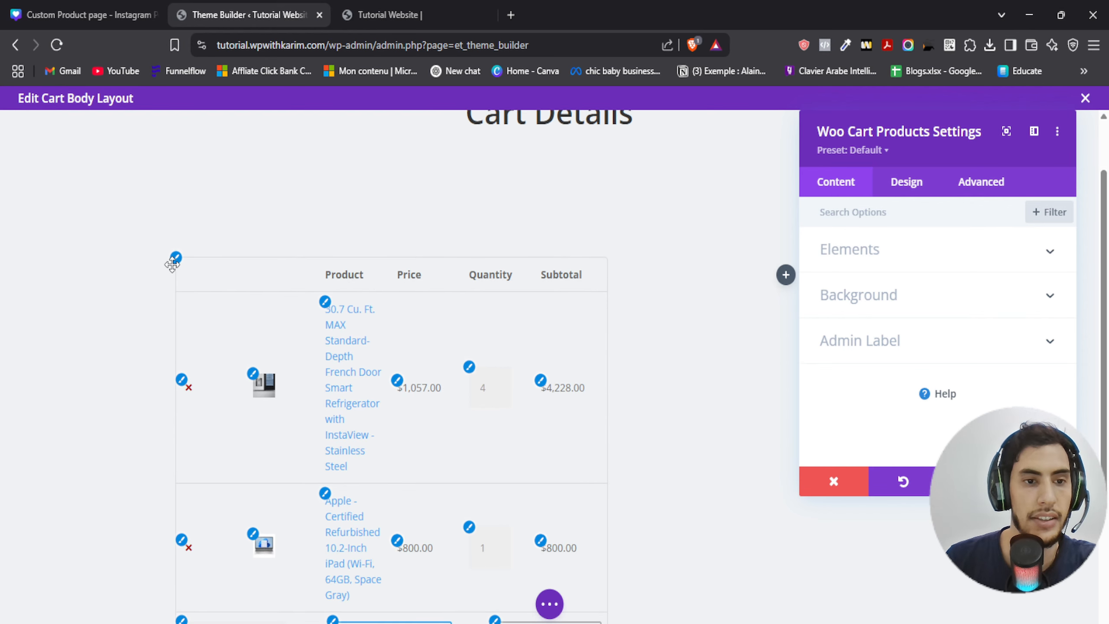
pyautogui.click(899, 302)
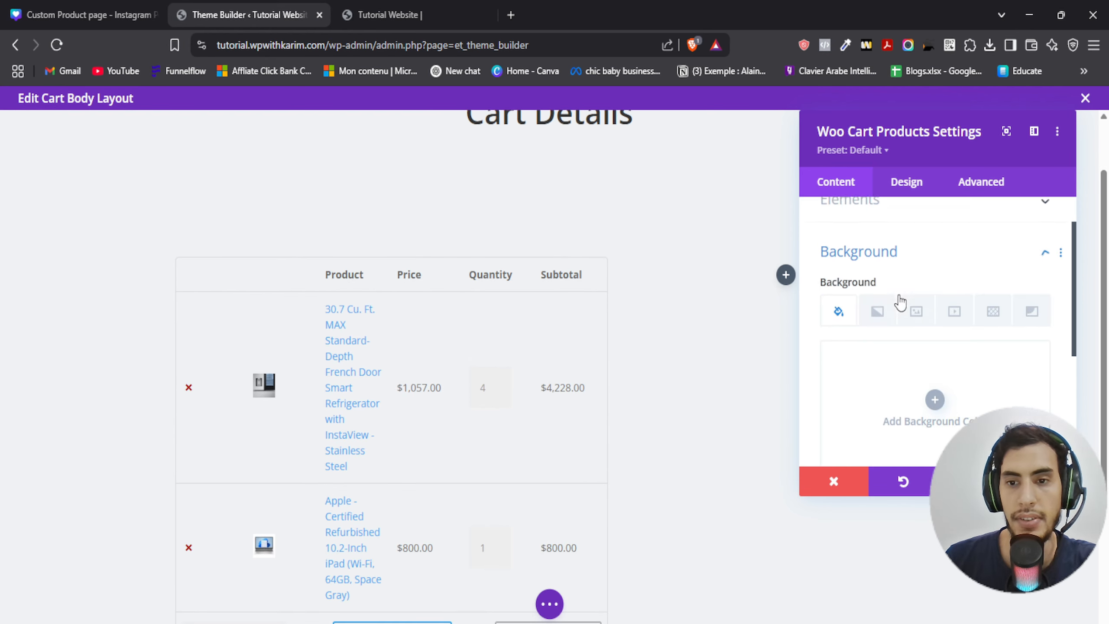
pyautogui.click(933, 399)
pyautogui.click(940, 378)
pyautogui.moveTo(950, 371); pyautogui.dragTo(814, 258)
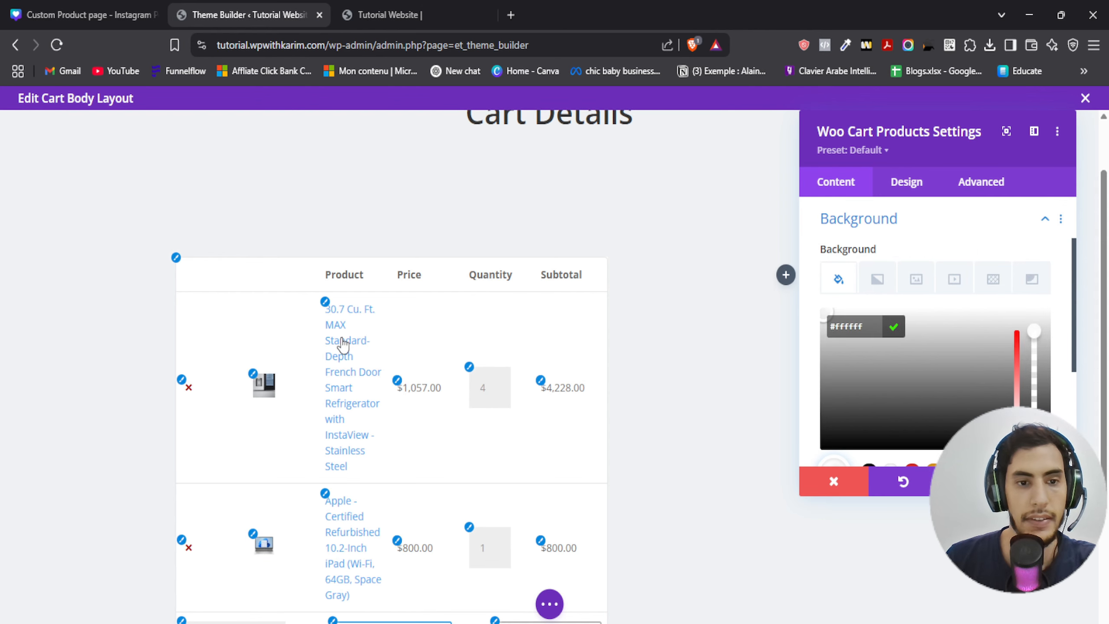
# Step: Set the cart table header's background color to #005270, copying the header code from the Canva color sheet
pyautogui.click(175, 257)
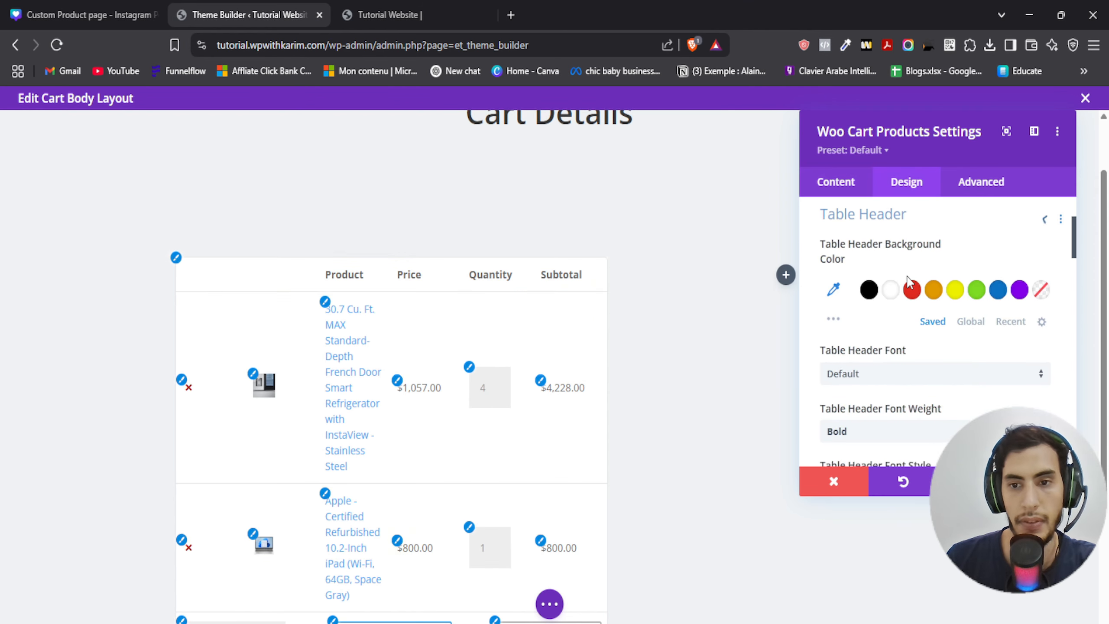
pyautogui.click(933, 295)
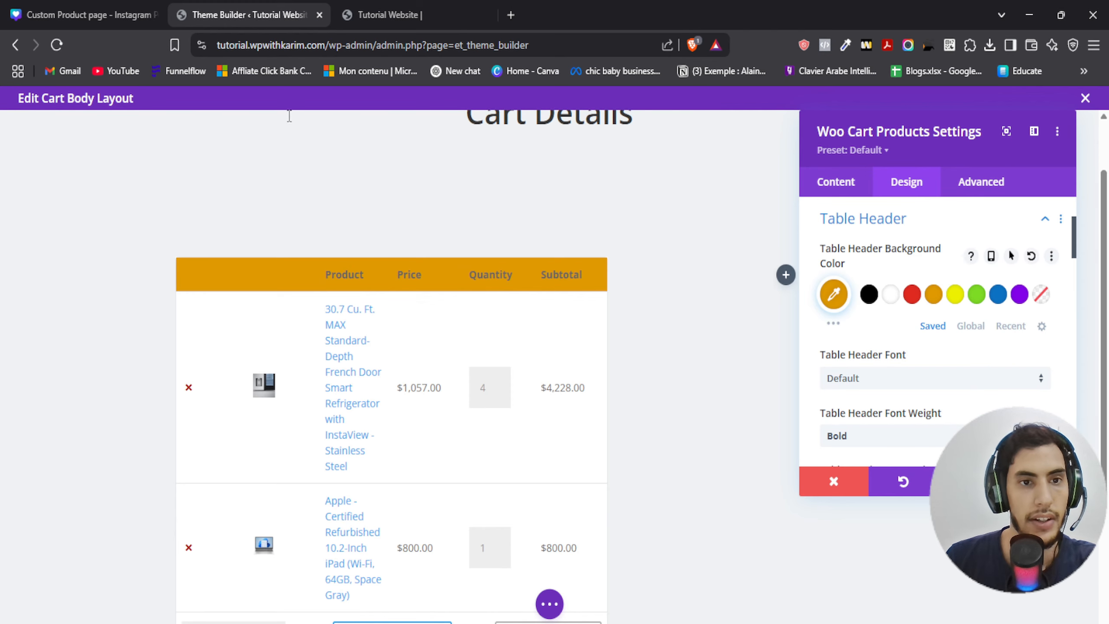
pyautogui.click(87, 14)
pyautogui.scroll(-2, 331, 243)
pyautogui.scroll(2, 331, 243)
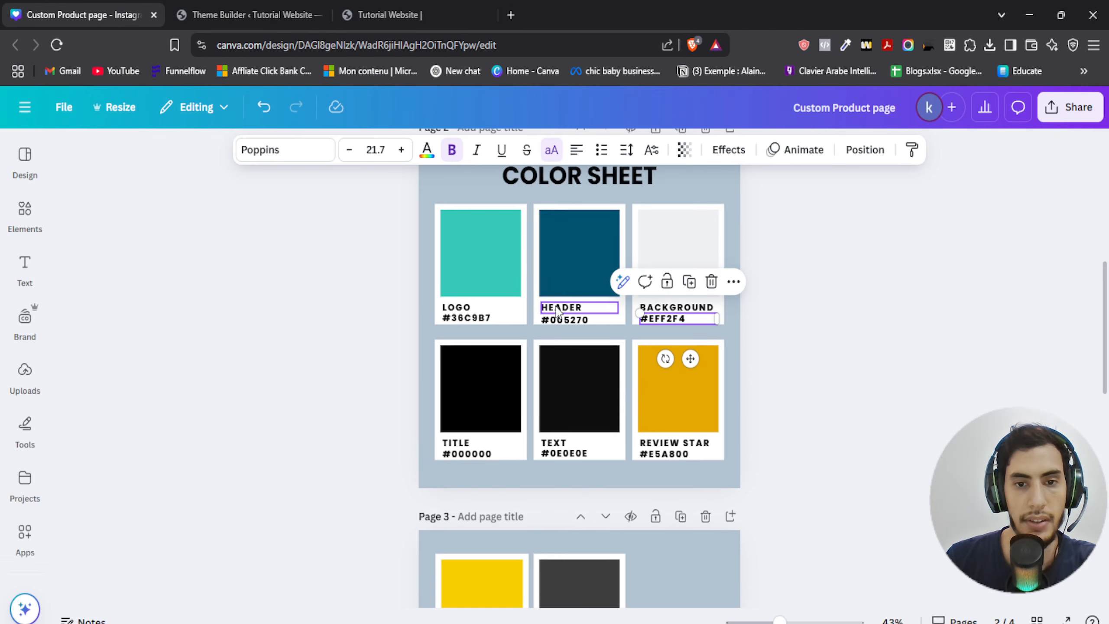
pyautogui.click(551, 321)
pyautogui.doubleClick(563, 322)
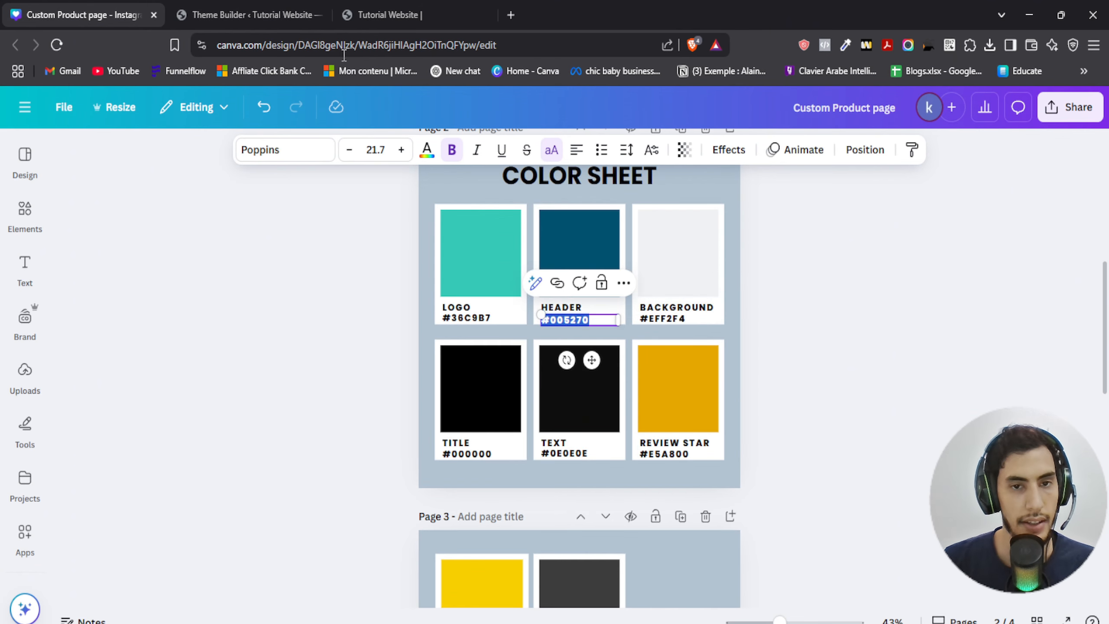
pyautogui.click(288, 25)
pyautogui.click(833, 294)
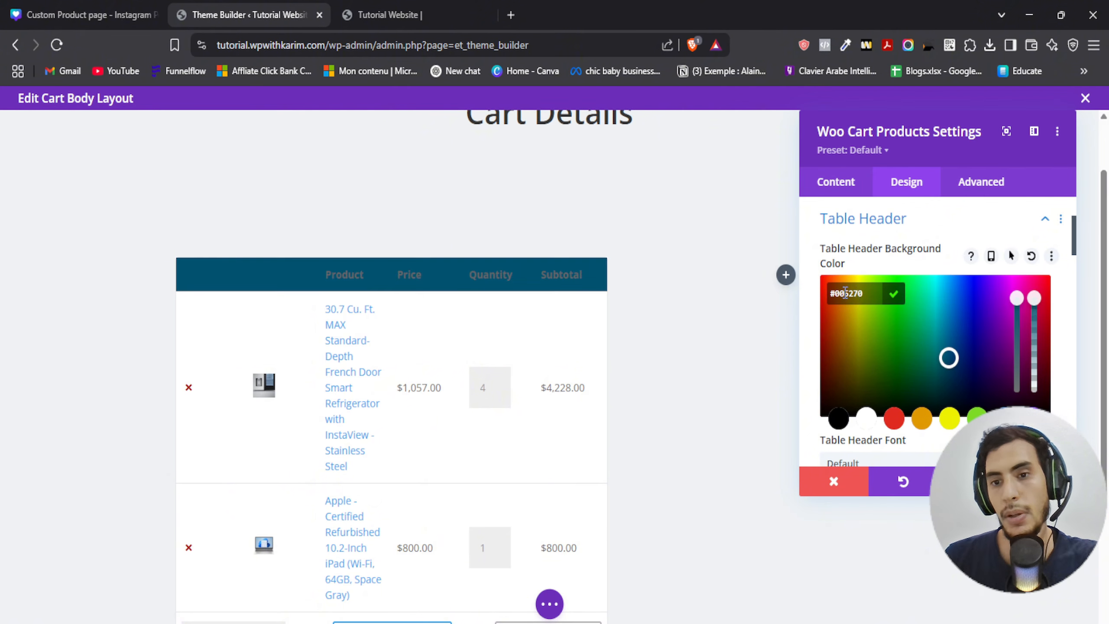
pyautogui.click(894, 296)
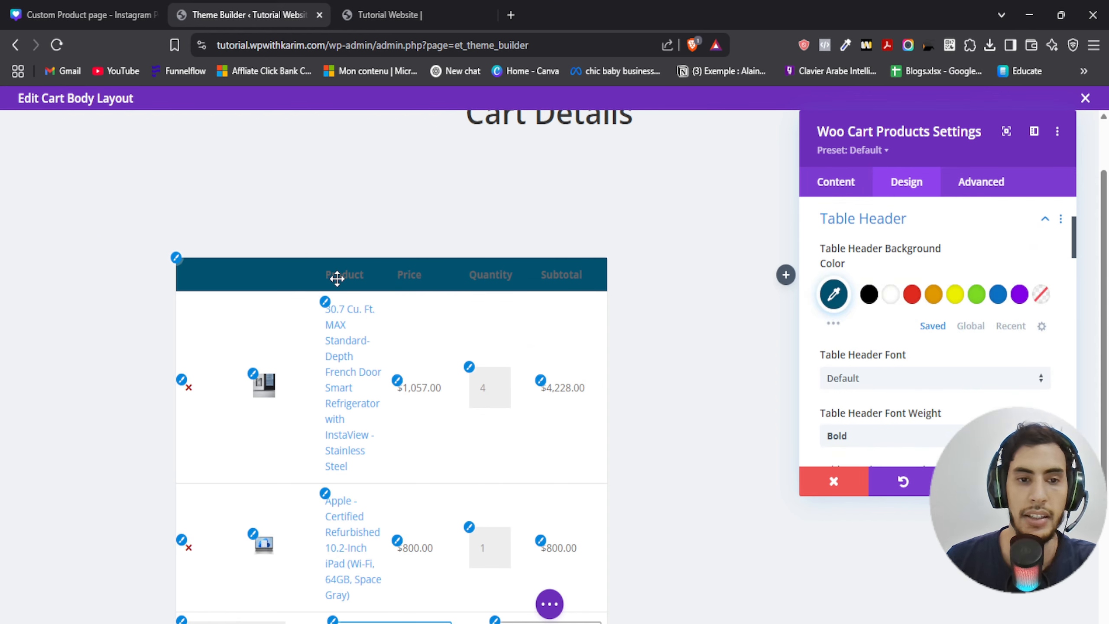
# Step: Set the table header text color to white, #ffffff
pyautogui.scroll(-6, 905, 332)
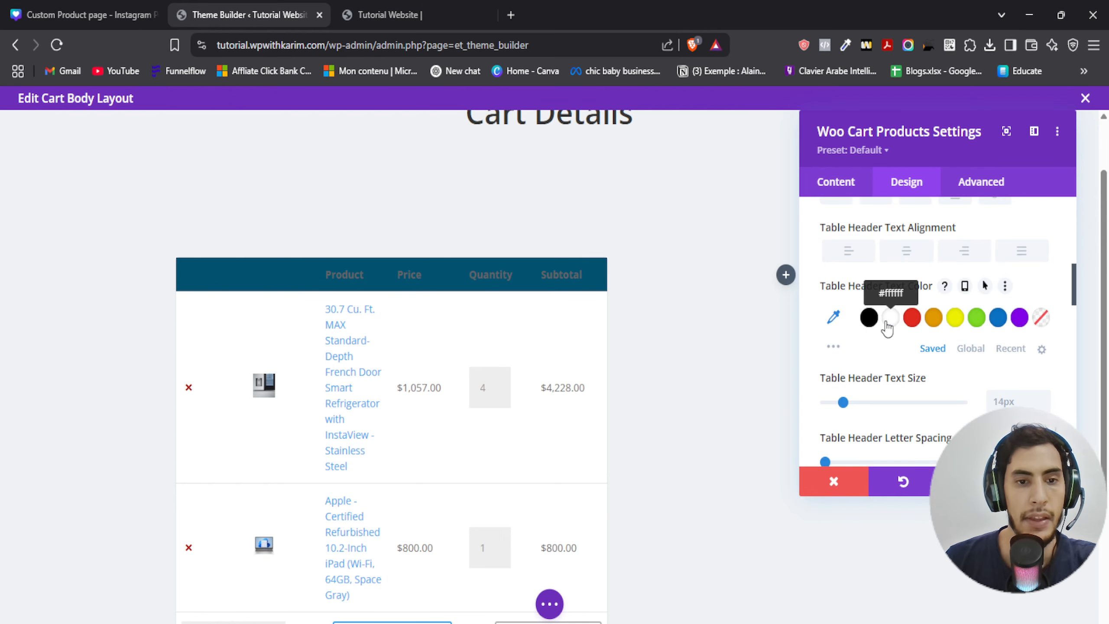
pyautogui.click(887, 324)
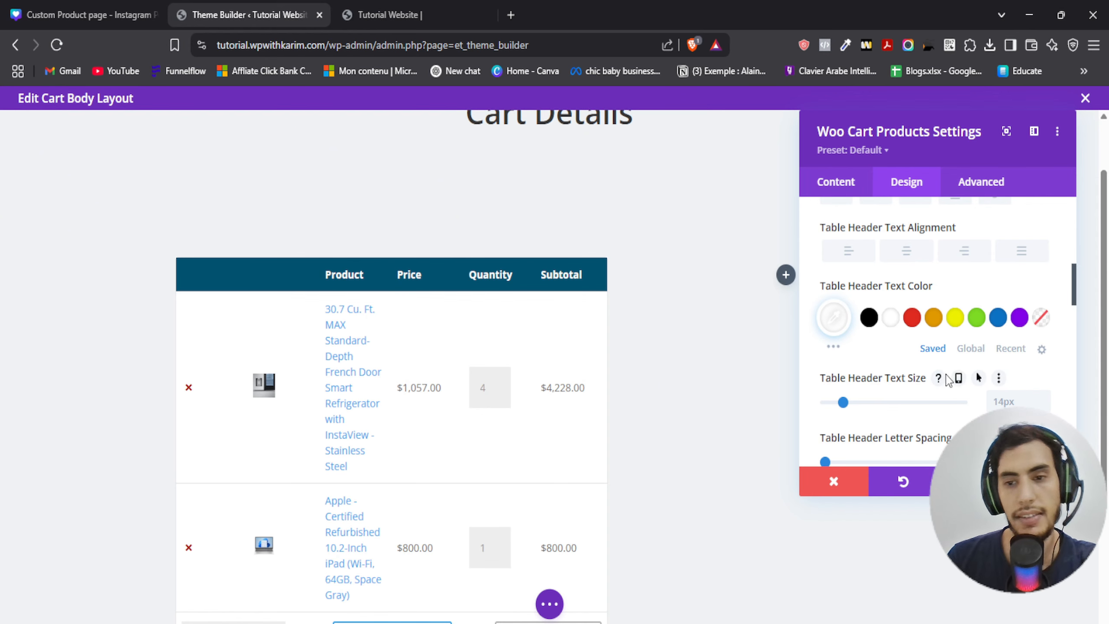
pyautogui.moveTo(265, 292)
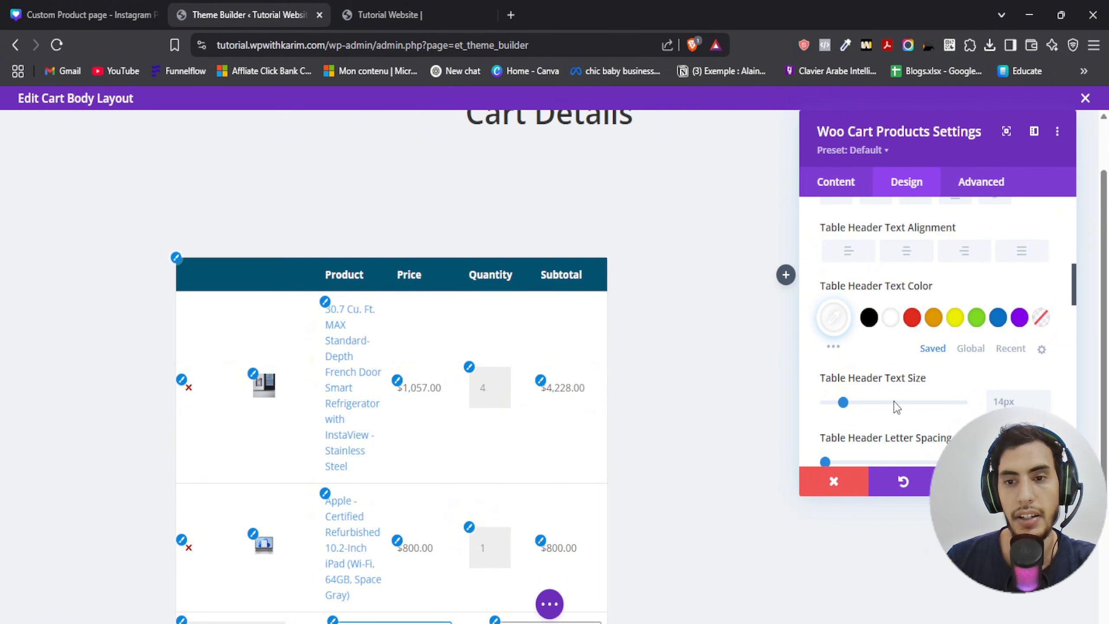
pyautogui.scroll(-2, 717, 292)
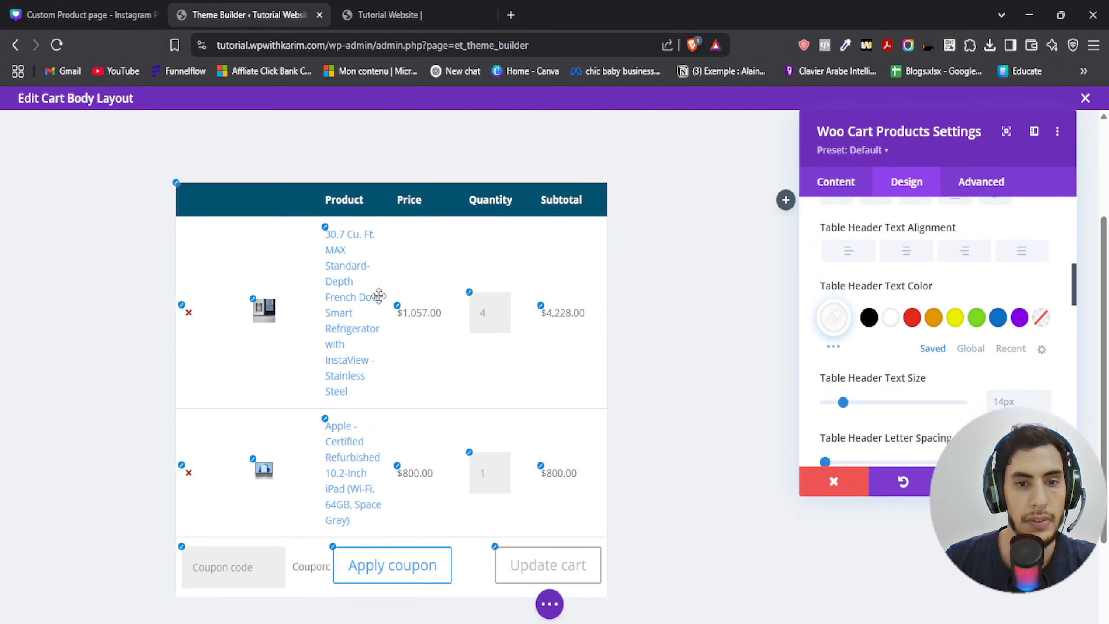
pyautogui.scroll(2, 700, 324)
pyautogui.scroll(4, 916, 262)
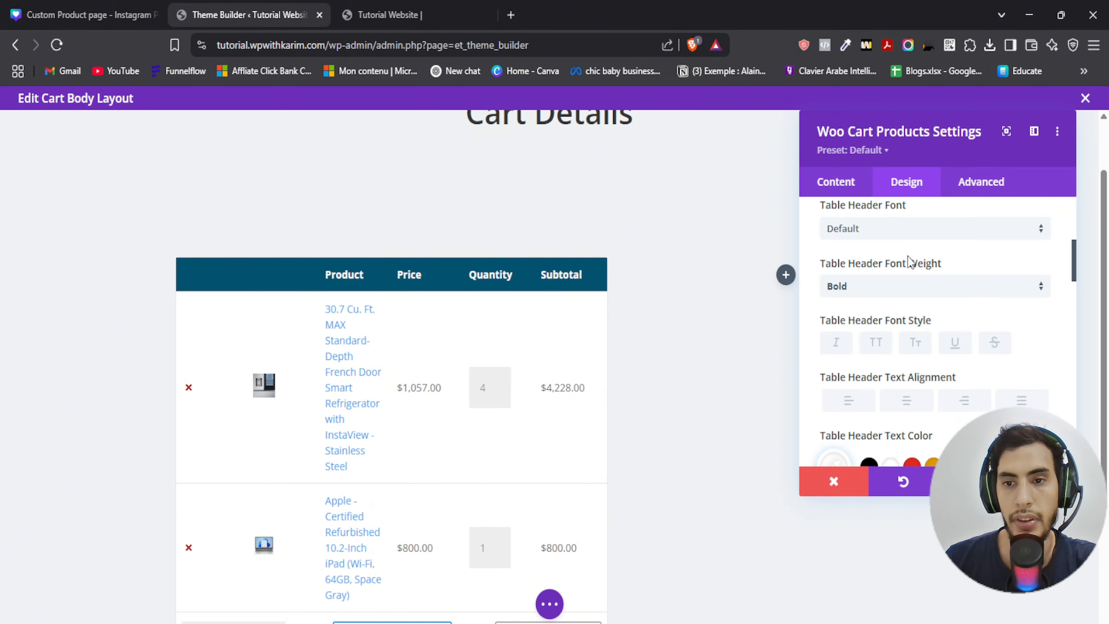
# Step: Round all four corners of the Woo Cart Products module with a 15px border radius
pyautogui.scroll(-8, 896, 302)
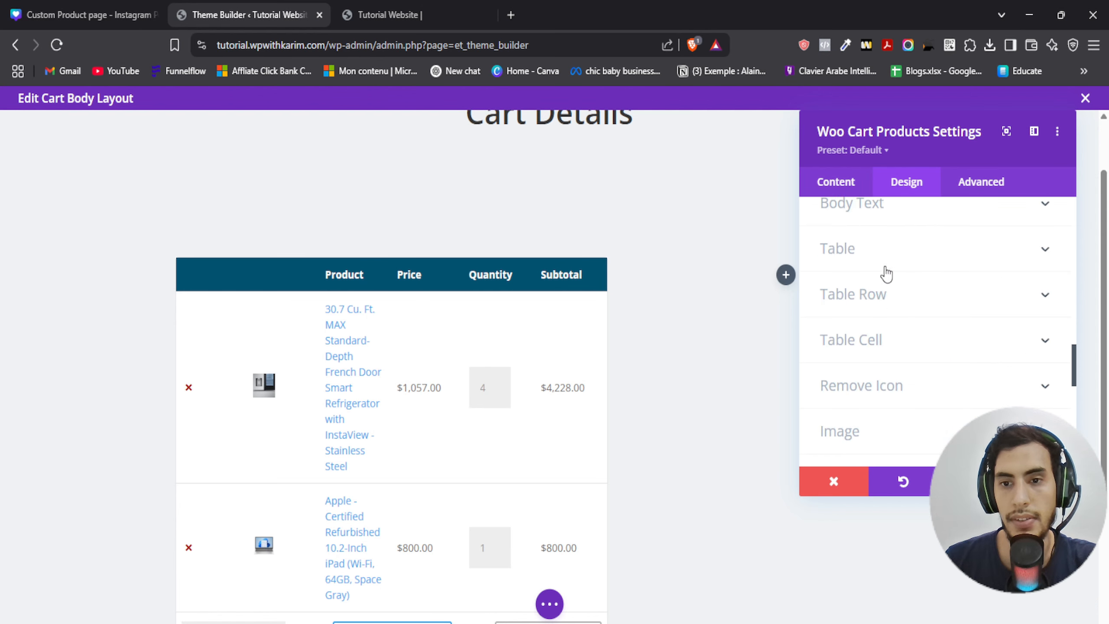
pyautogui.scroll(2, 884, 275)
pyautogui.scroll(-4, 884, 302)
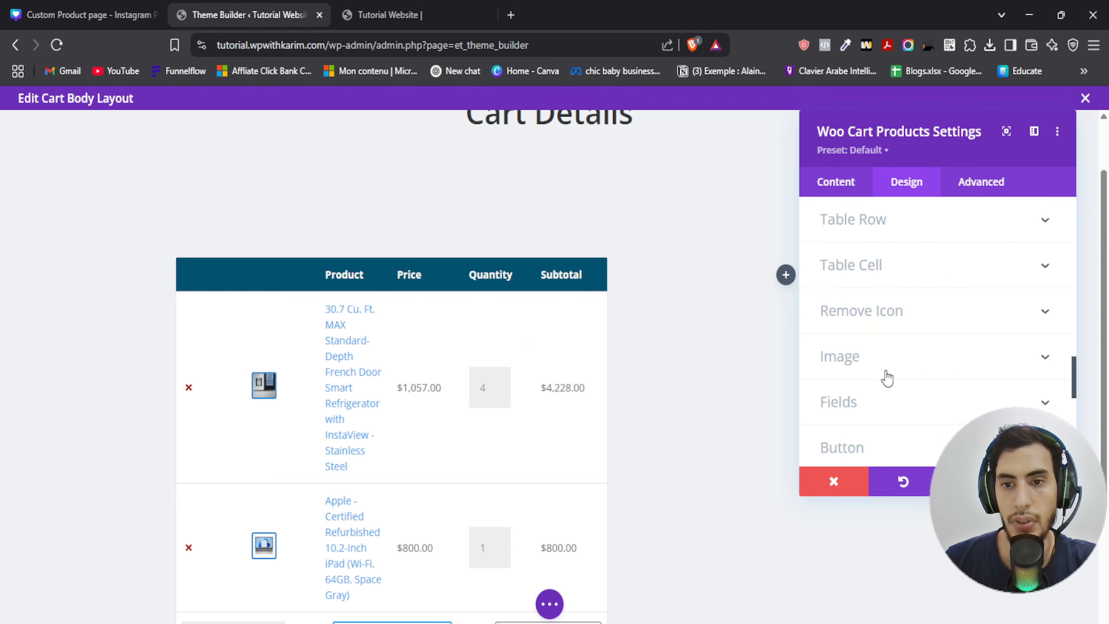
pyautogui.scroll(-3, 886, 376)
pyautogui.scroll(-3, 882, 355)
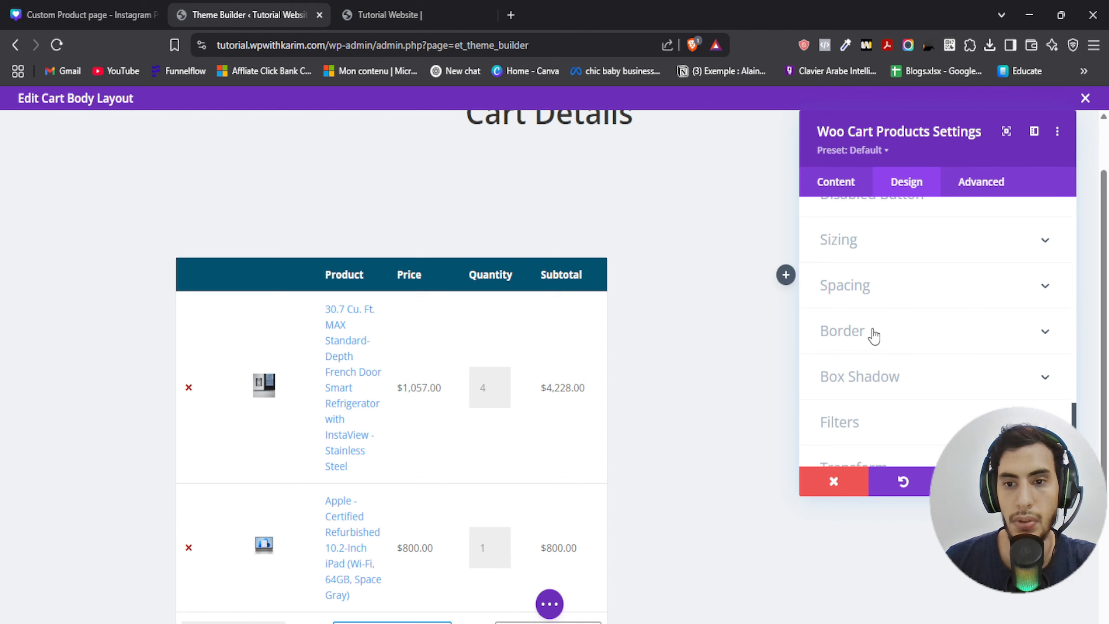
pyautogui.click(872, 334)
pyautogui.scroll(-2, 864, 349)
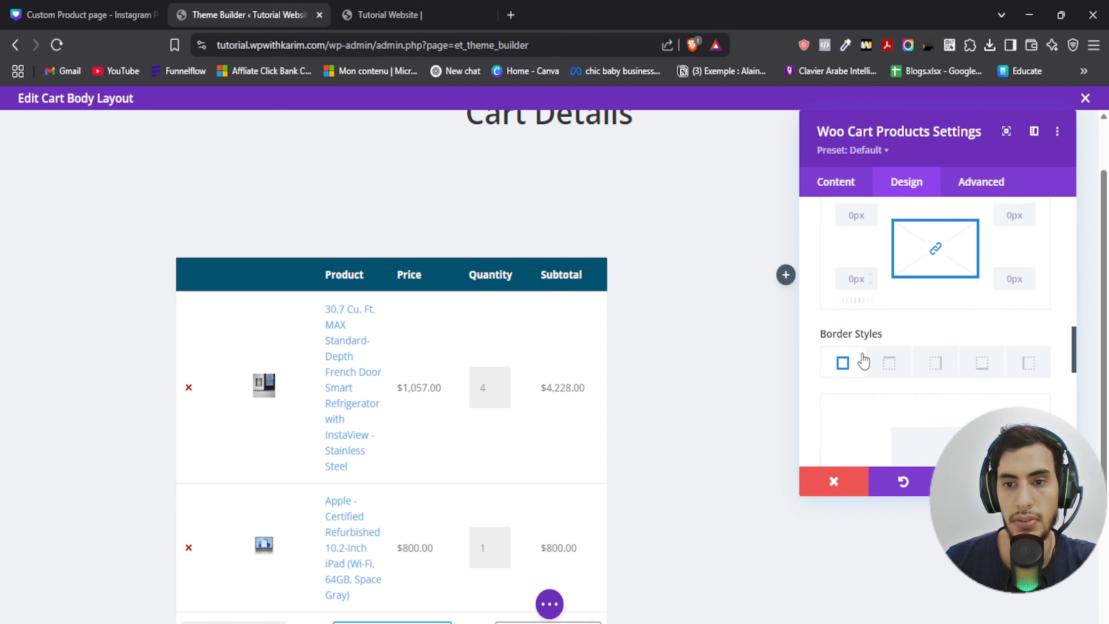
pyautogui.click(860, 300)
pyautogui.click(858, 300)
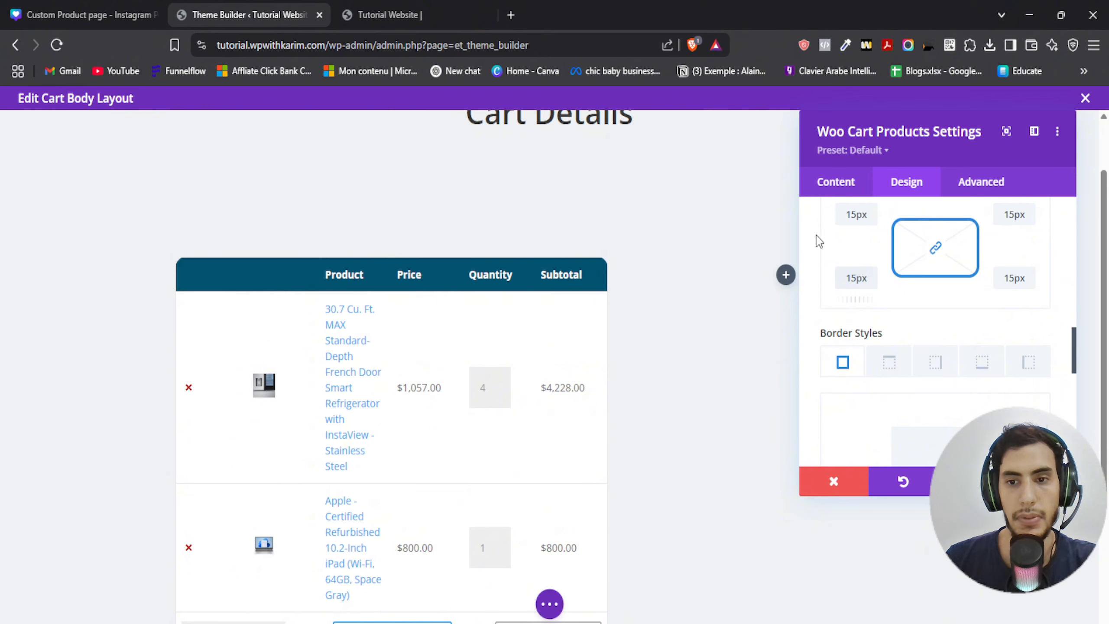
pyautogui.scroll(-1, 941, 383)
# Step: Set the product name links in the cart table to Semi Bold weight and black text color
pyautogui.scroll(10, 930, 389)
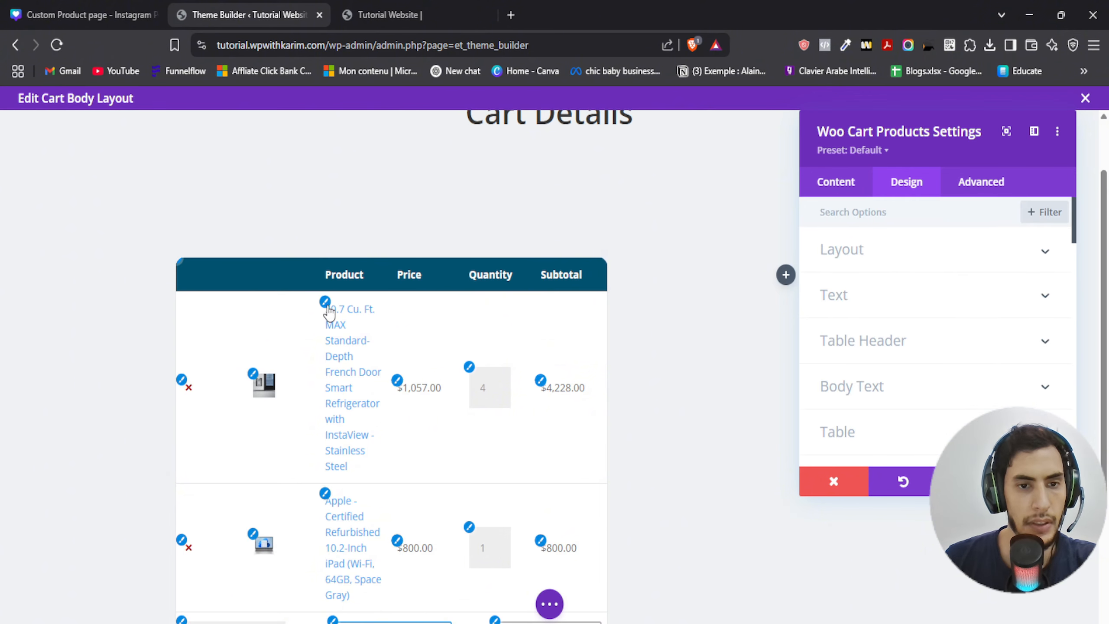
pyautogui.click(325, 303)
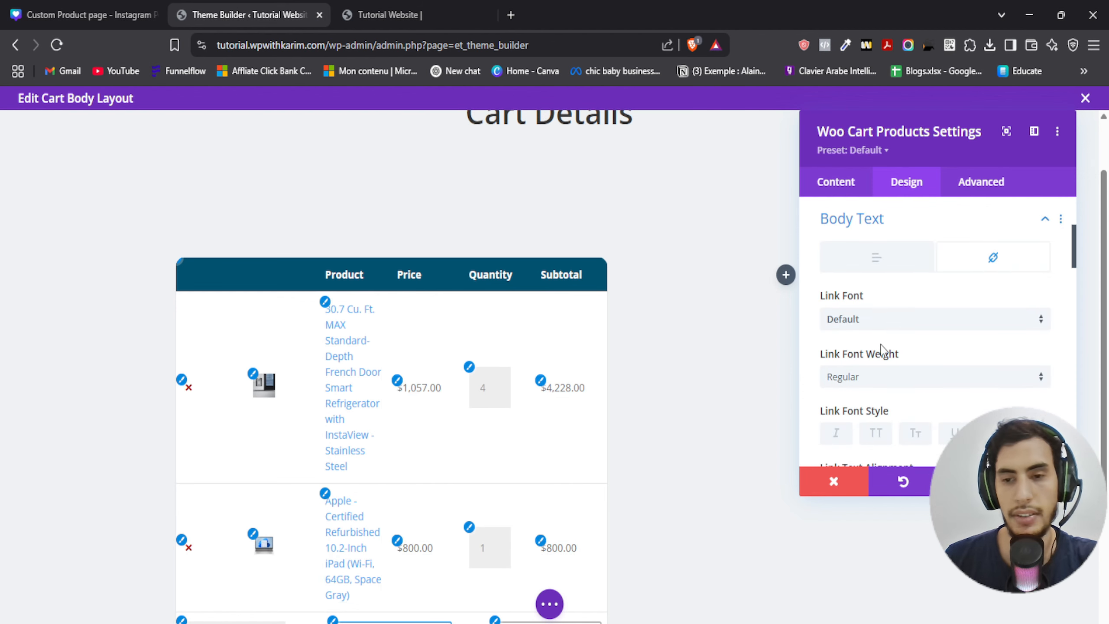
pyautogui.click(869, 380)
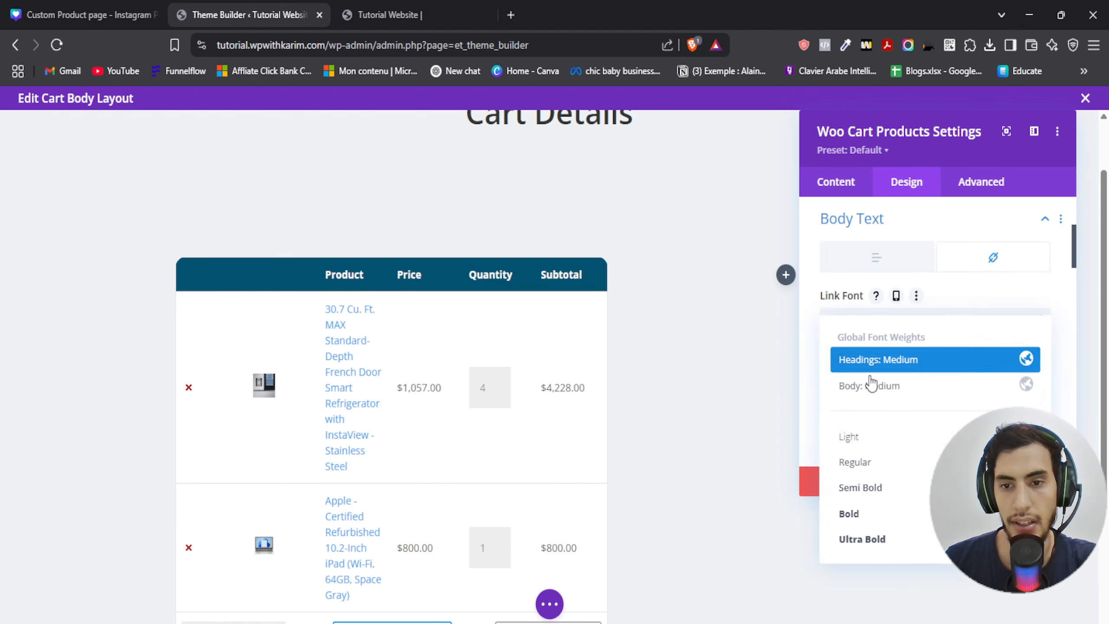
pyautogui.click(876, 487)
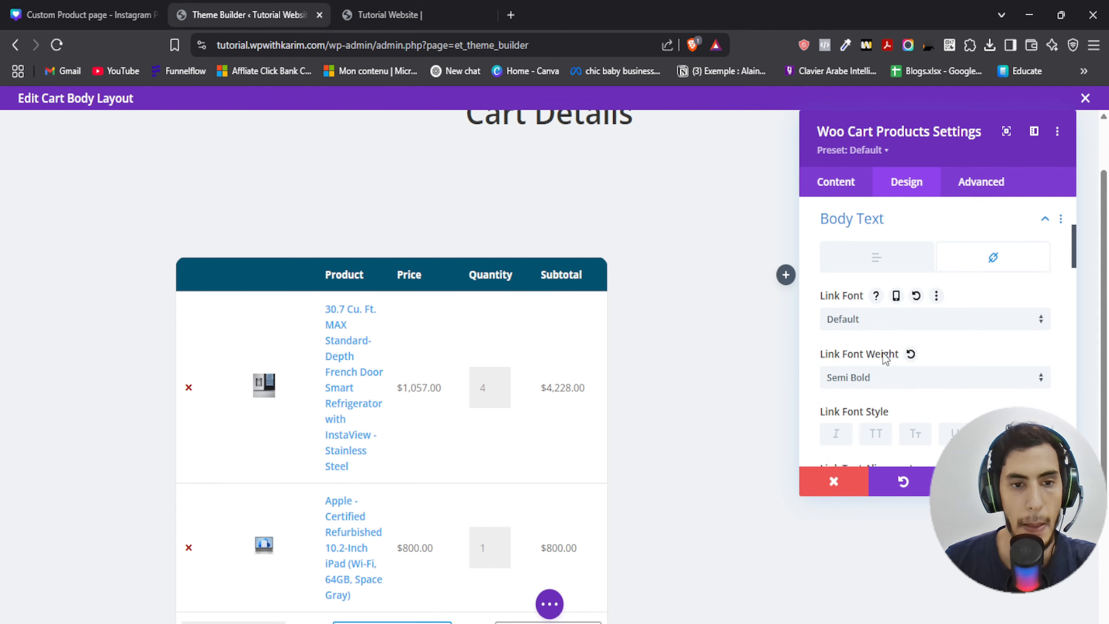
pyautogui.scroll(-2, 917, 346)
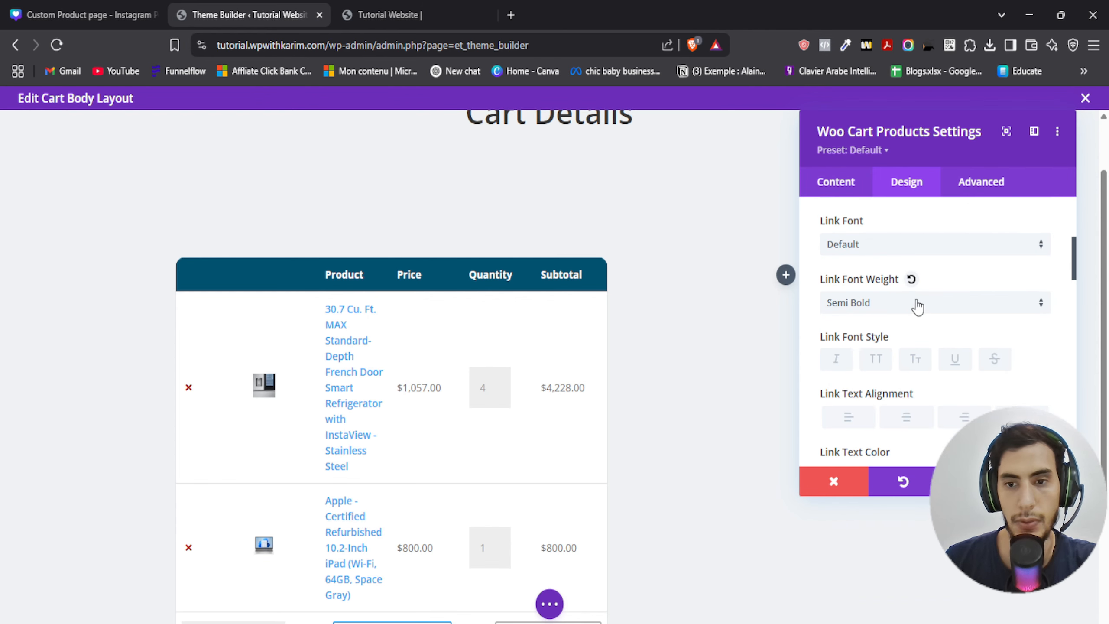
pyautogui.scroll(-4, 873, 323)
pyautogui.click(868, 335)
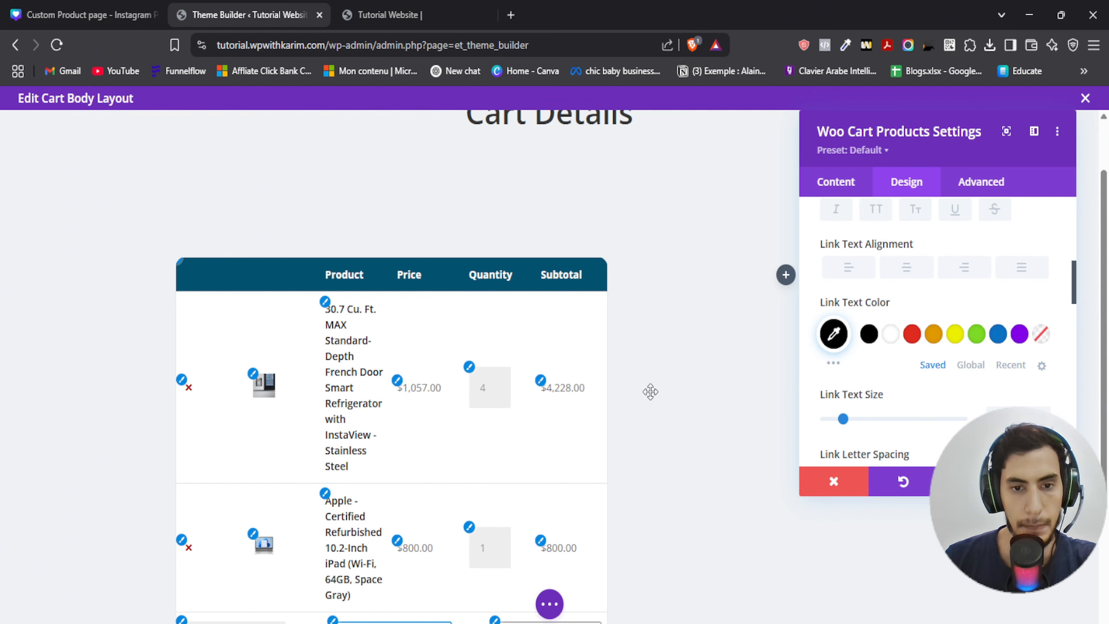
# Step: Set the cart table's body text color to black
pyautogui.scroll(-2, 530, 368)
pyautogui.scroll(-1, 530, 367)
pyautogui.click(397, 231)
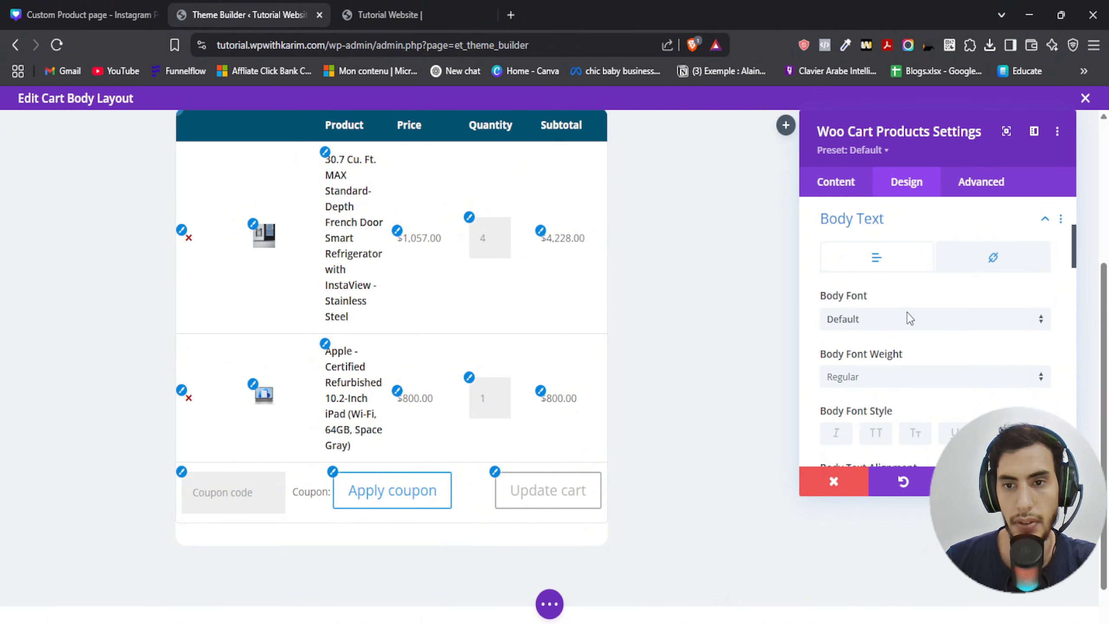
pyautogui.scroll(-5, 1028, 308)
pyautogui.scroll(2, 956, 329)
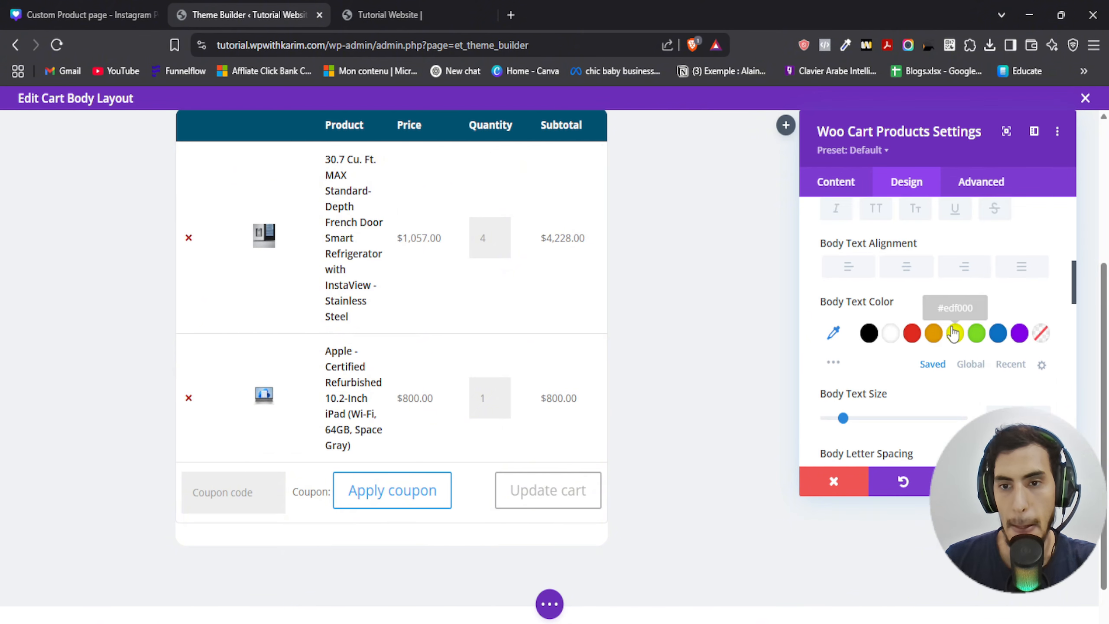
pyautogui.click(869, 333)
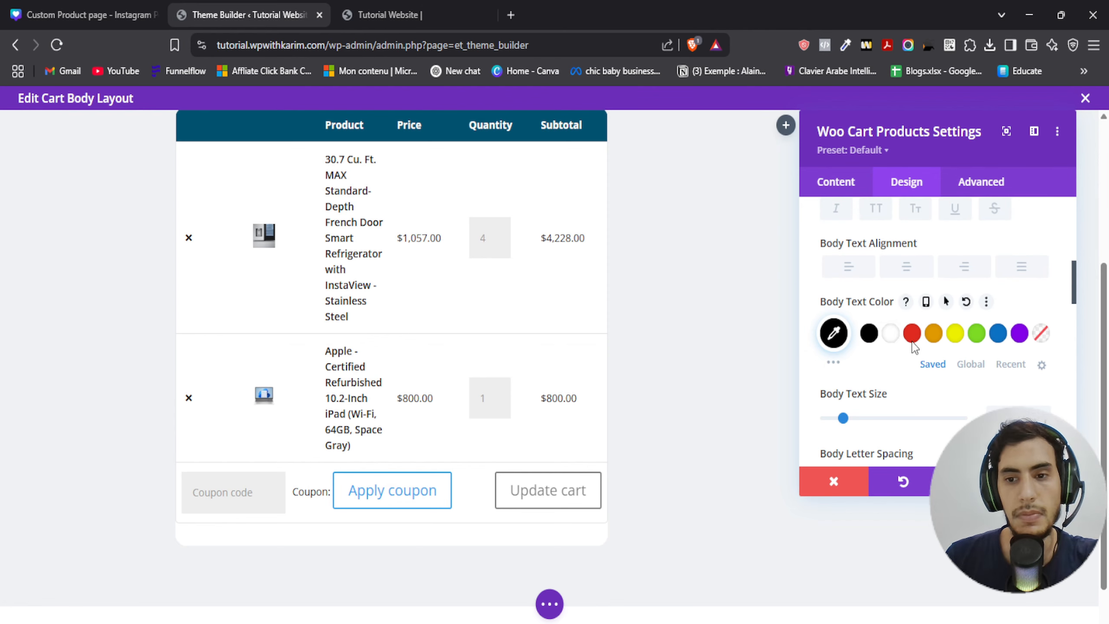
# Step: Try white, black and a custom grey as the background color of the quantity and coupon fields
pyautogui.scroll(-8, 917, 332)
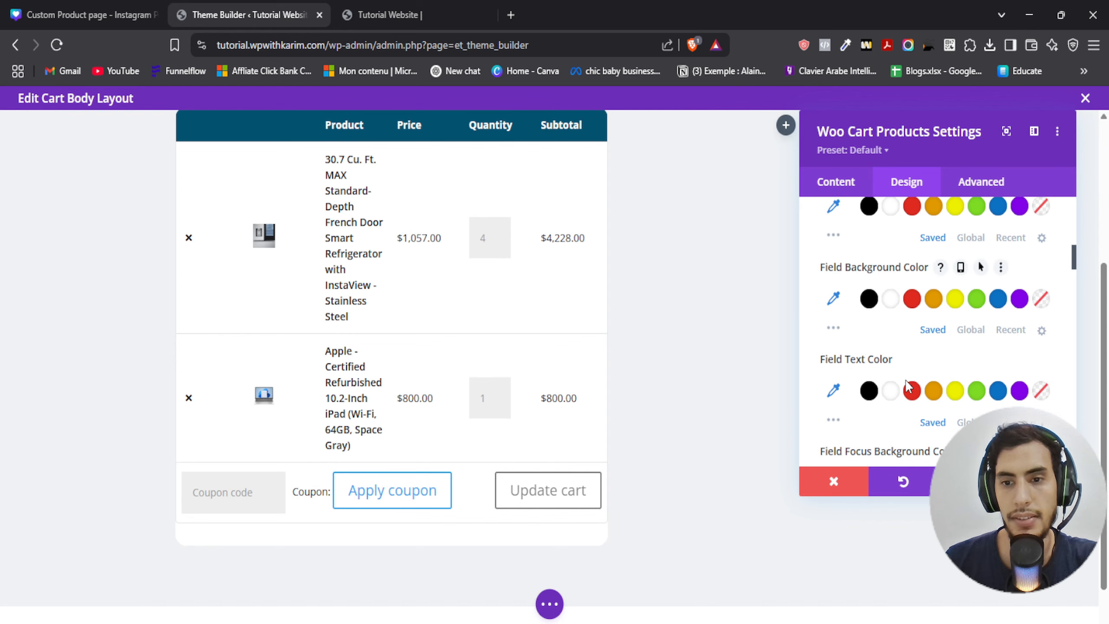
pyautogui.click(891, 309)
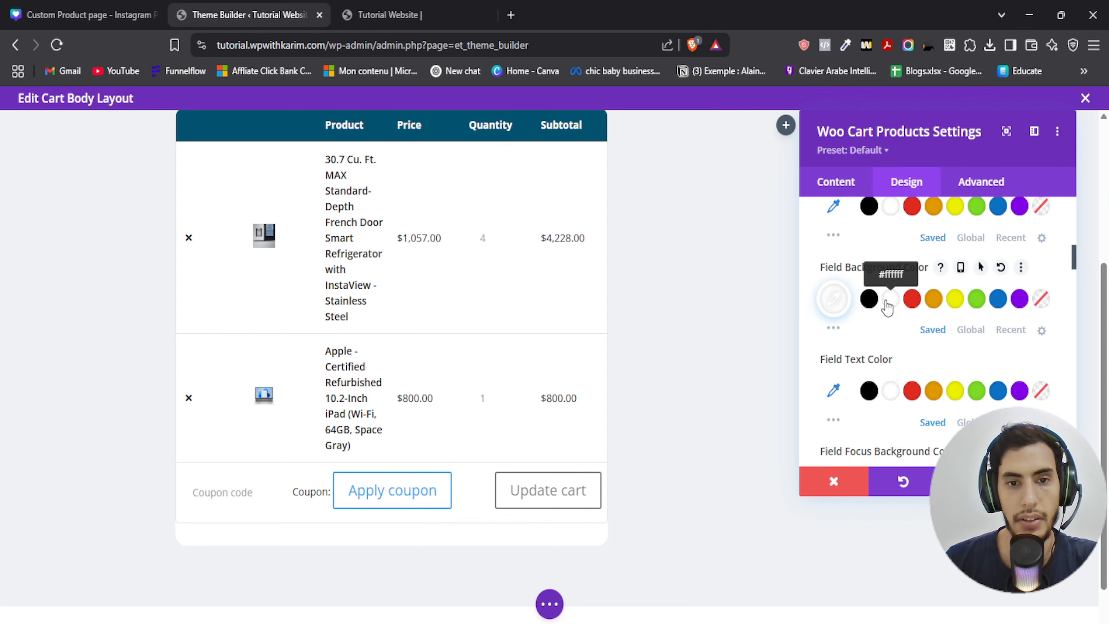
pyautogui.click(869, 300)
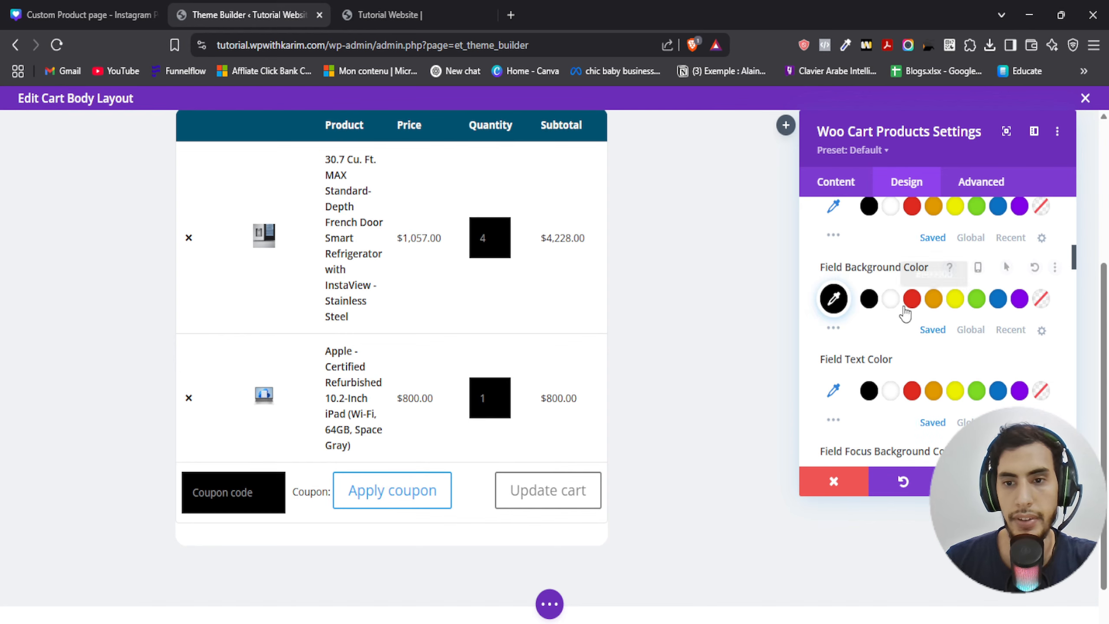
pyautogui.click(835, 299)
pyautogui.click(834, 371)
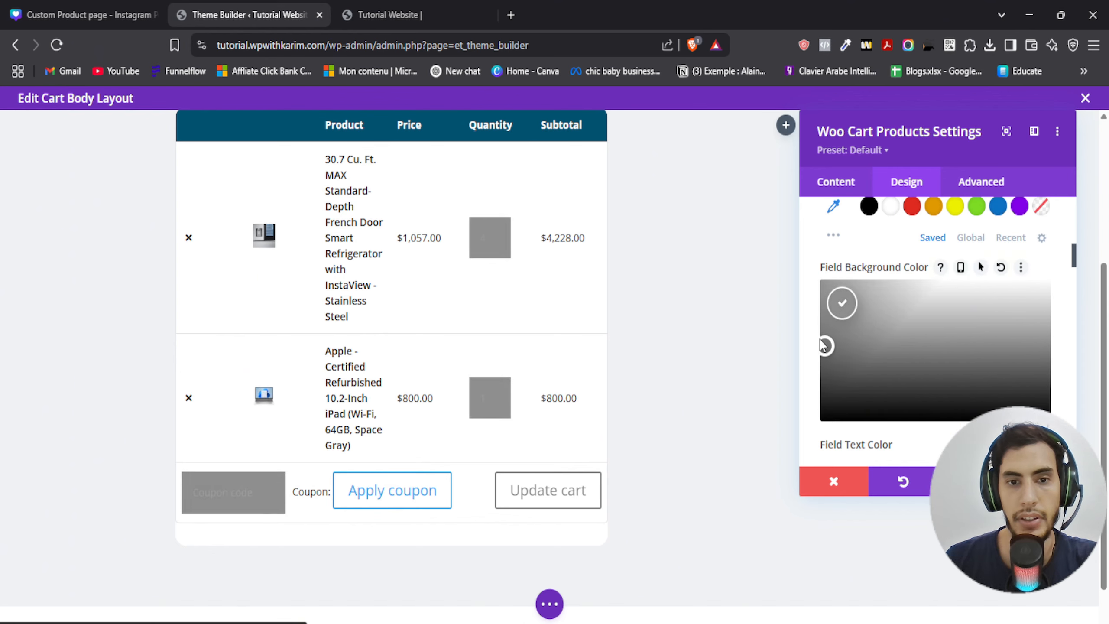
pyautogui.moveTo(820, 321); pyautogui.dragTo(813, 306)
# Step: Check the Canva color sheet for a suitable shade, and set the cart fields' background color to light grey
pyautogui.click(131, 15)
pyautogui.scroll(-5, 567, 306)
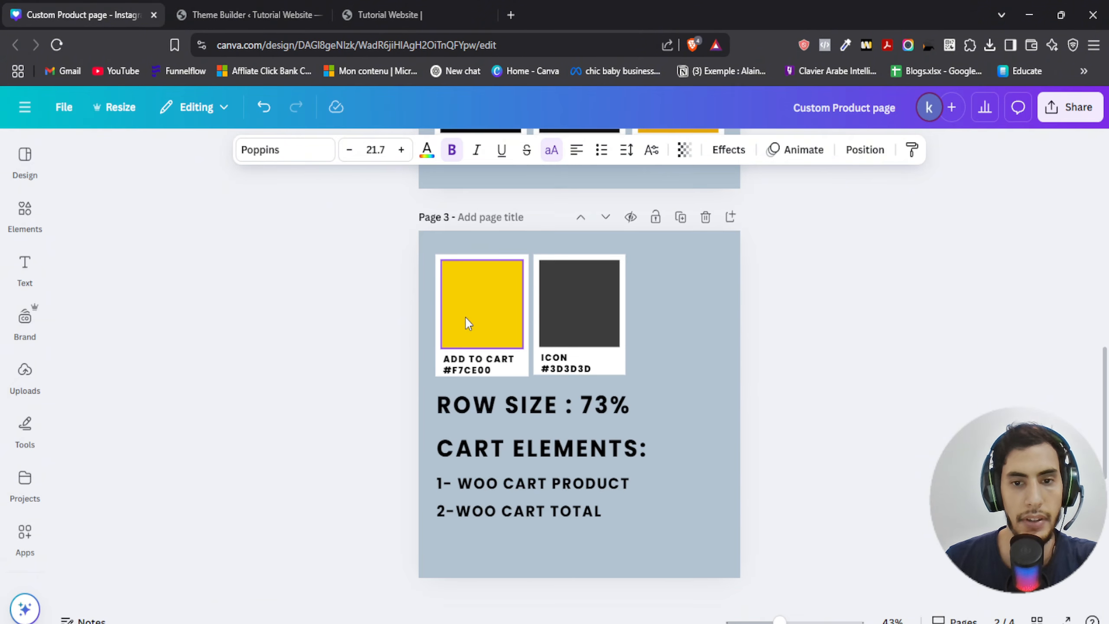
pyautogui.scroll(6, 682, 345)
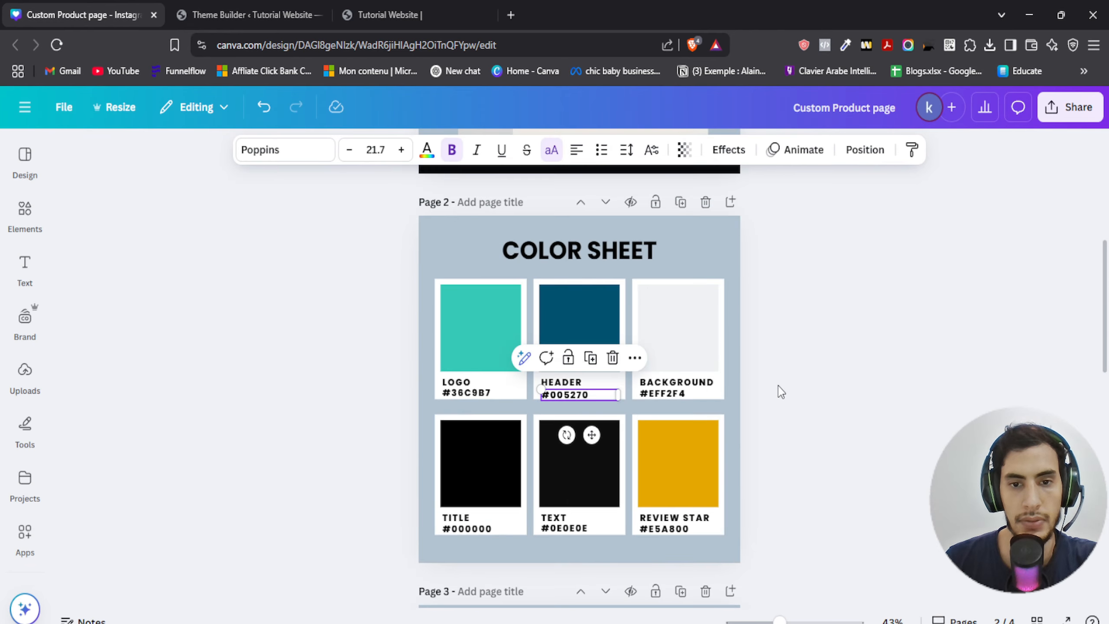
pyautogui.scroll(-1, 699, 384)
pyautogui.click(230, 9)
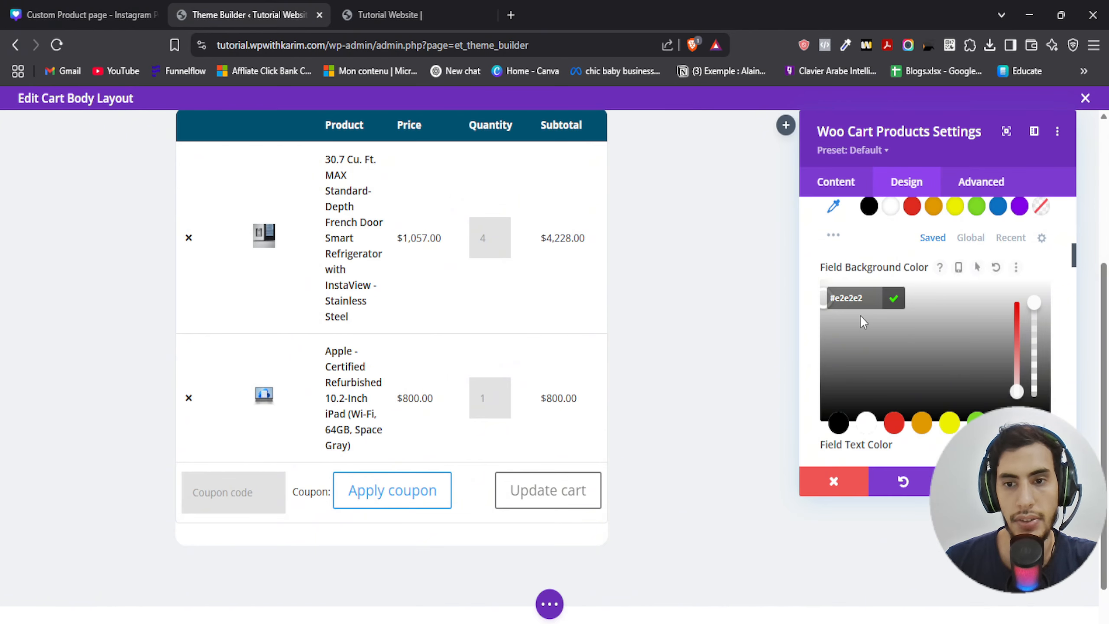
pyautogui.moveTo(824, 309); pyautogui.dragTo(809, 291)
pyautogui.click(809, 292)
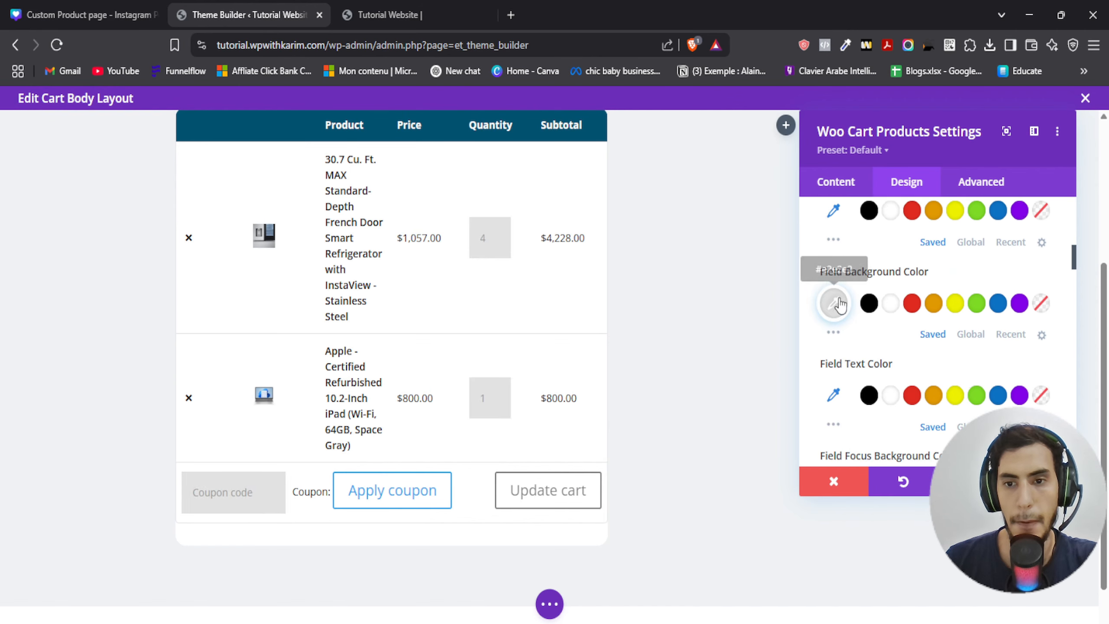
# Step: Set the text color of the cart's quantity and coupon fields to black
pyautogui.scroll(2, 824, 307)
pyautogui.scroll(-3, 824, 307)
pyautogui.click(868, 316)
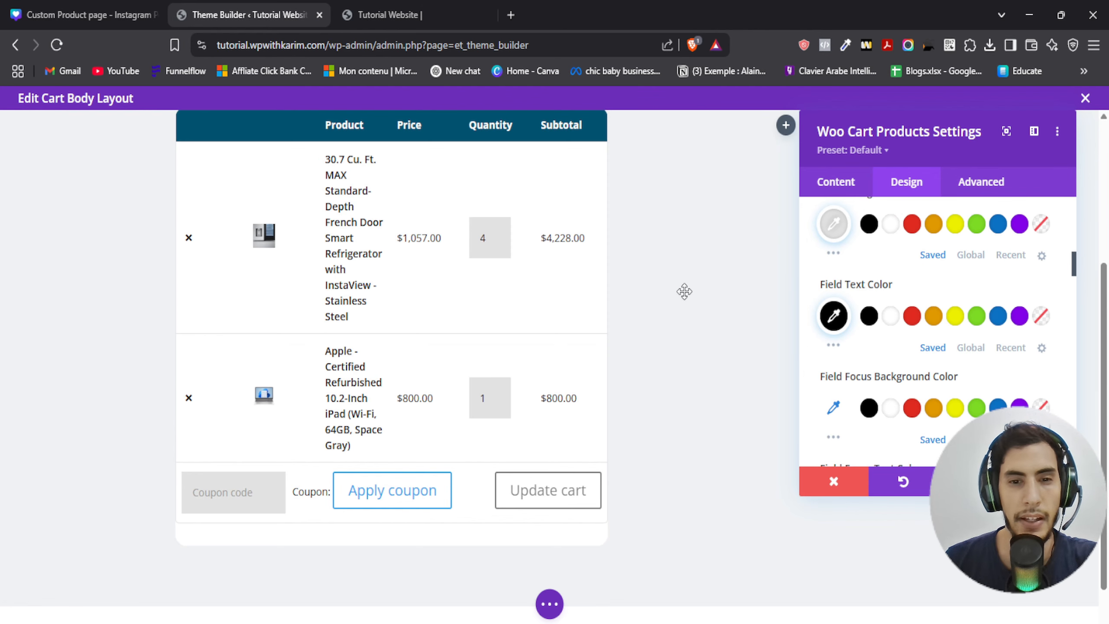
# Step: Round all four corners of the quantity and coupon fields to 8px and save the Woo Cart Products settings
pyautogui.scroll(-2, 838, 312)
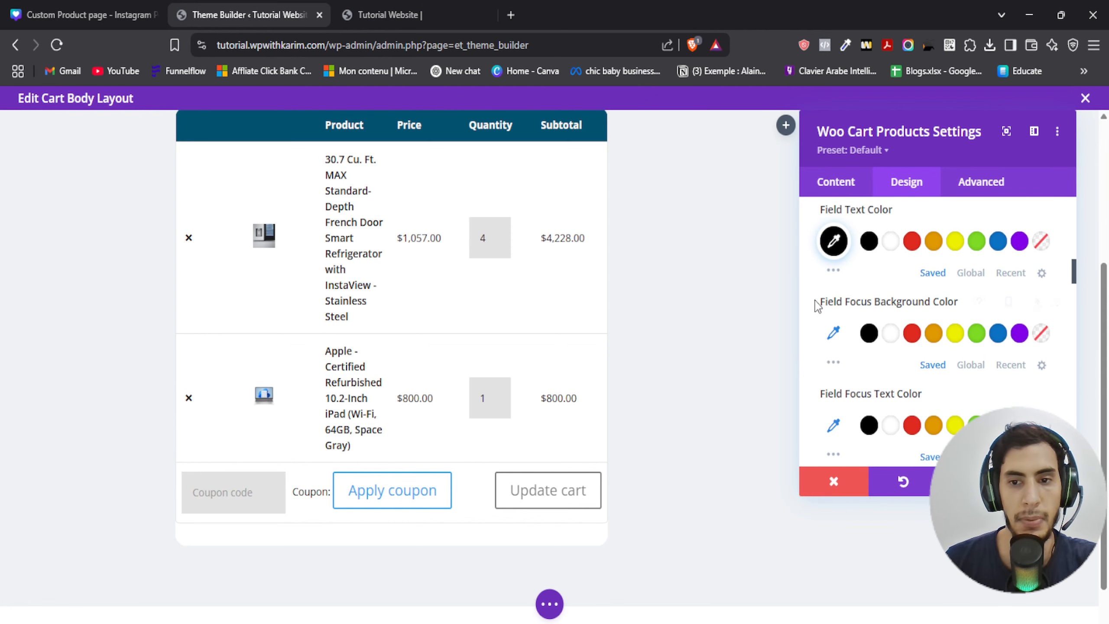
pyautogui.scroll(-8, 817, 305)
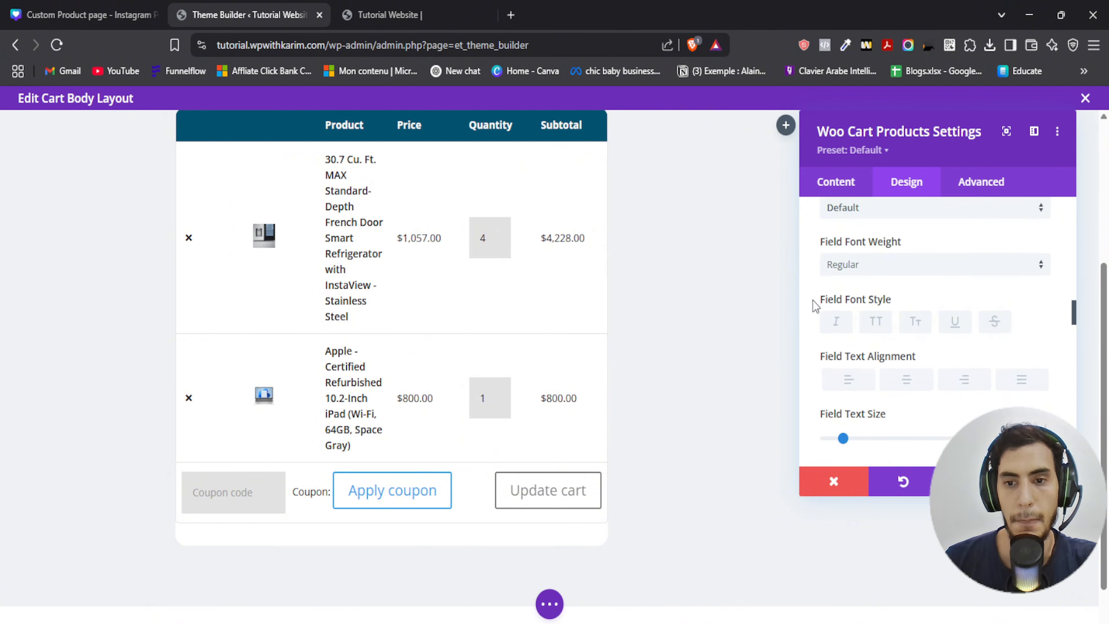
pyautogui.scroll(-14, 812, 300)
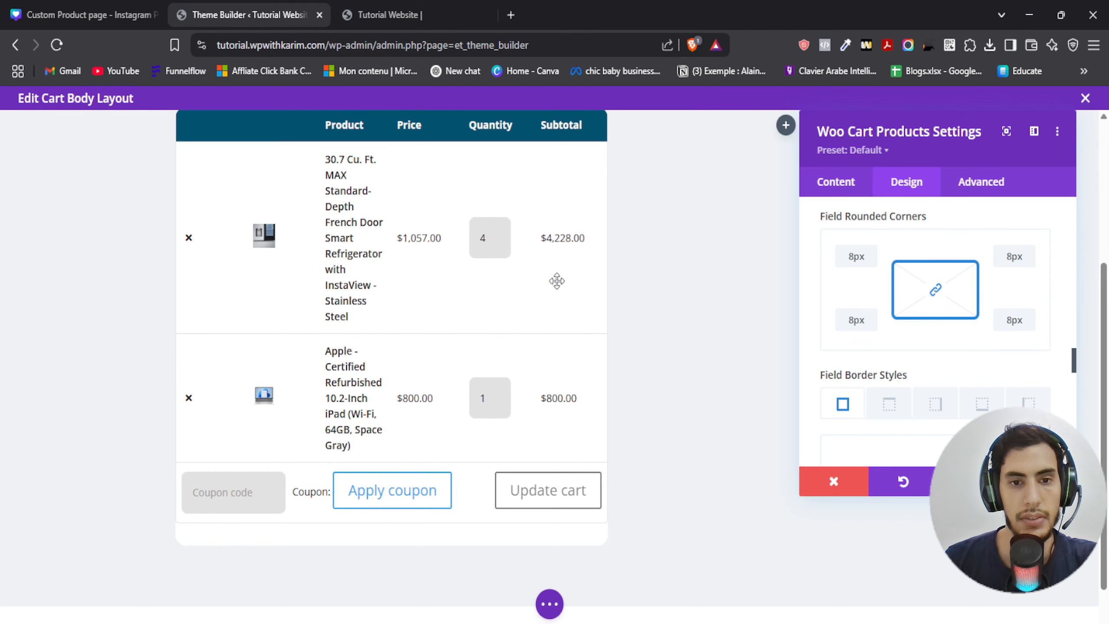
pyautogui.moveTo(598, 381)
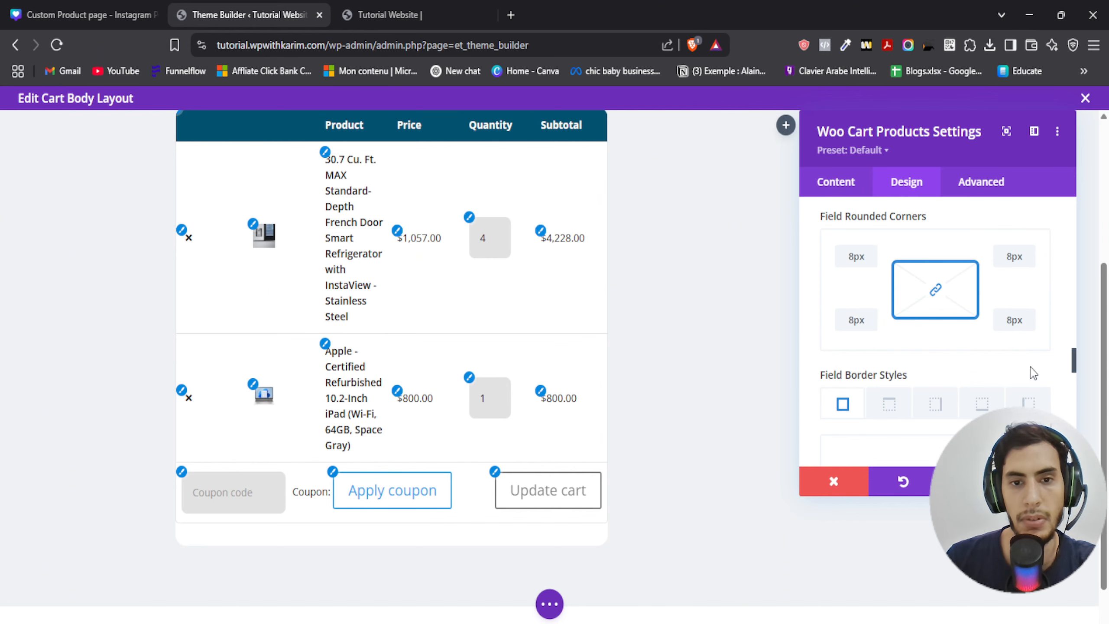
pyautogui.click(1041, 481)
# Step: Reopen the Woo Cart Products settings and enable custom styles for the Apply coupon button
pyautogui.scroll(-1, 289, 384)
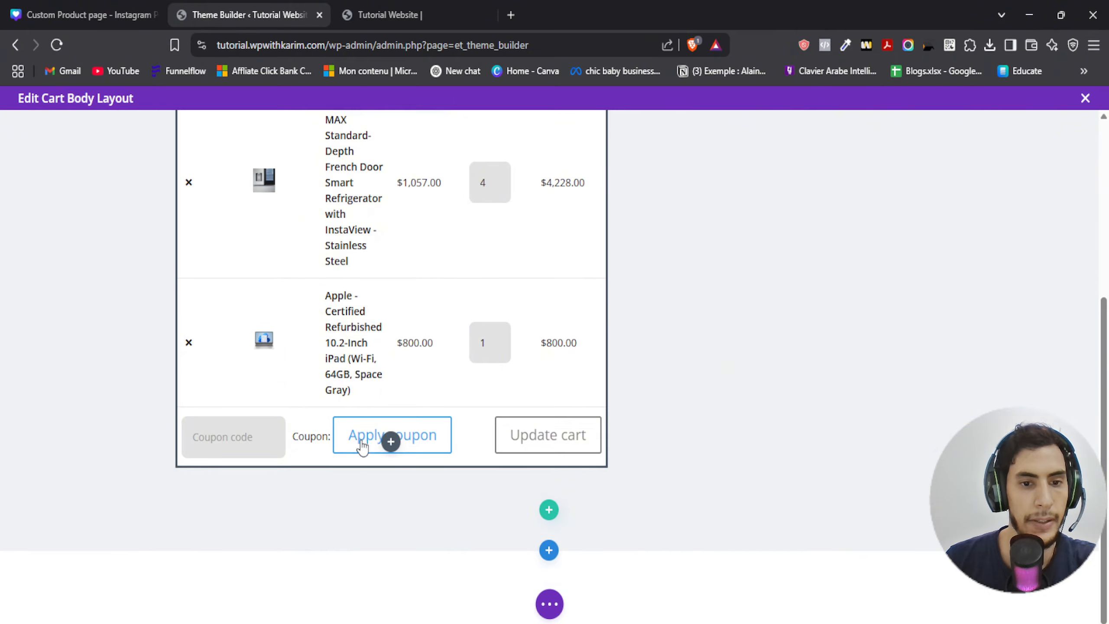
pyautogui.scroll(1, 361, 449)
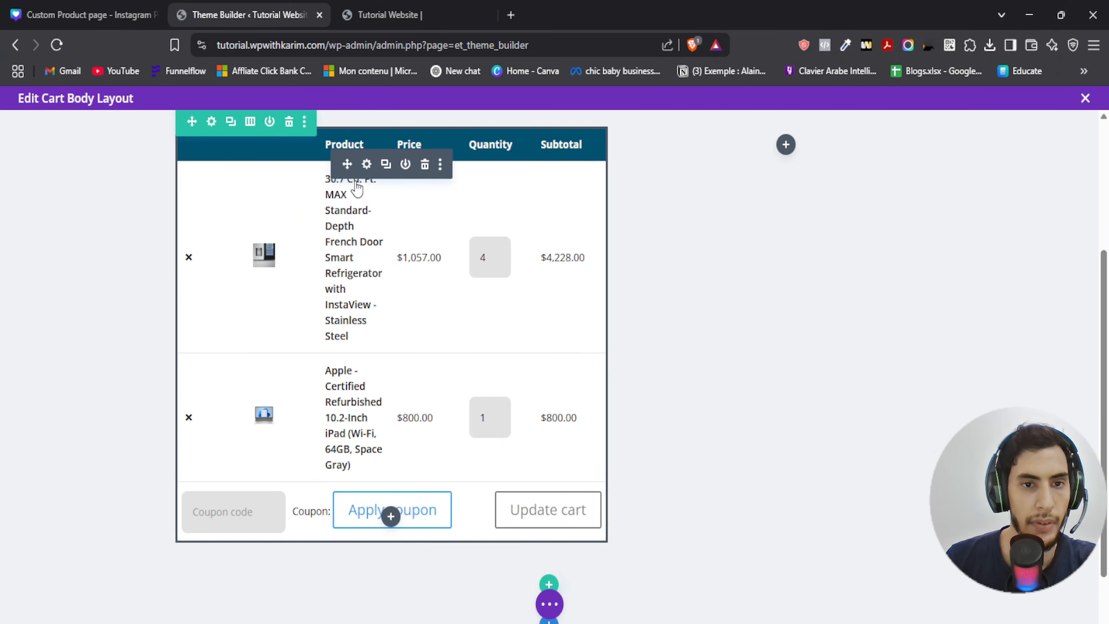
pyautogui.click(365, 166)
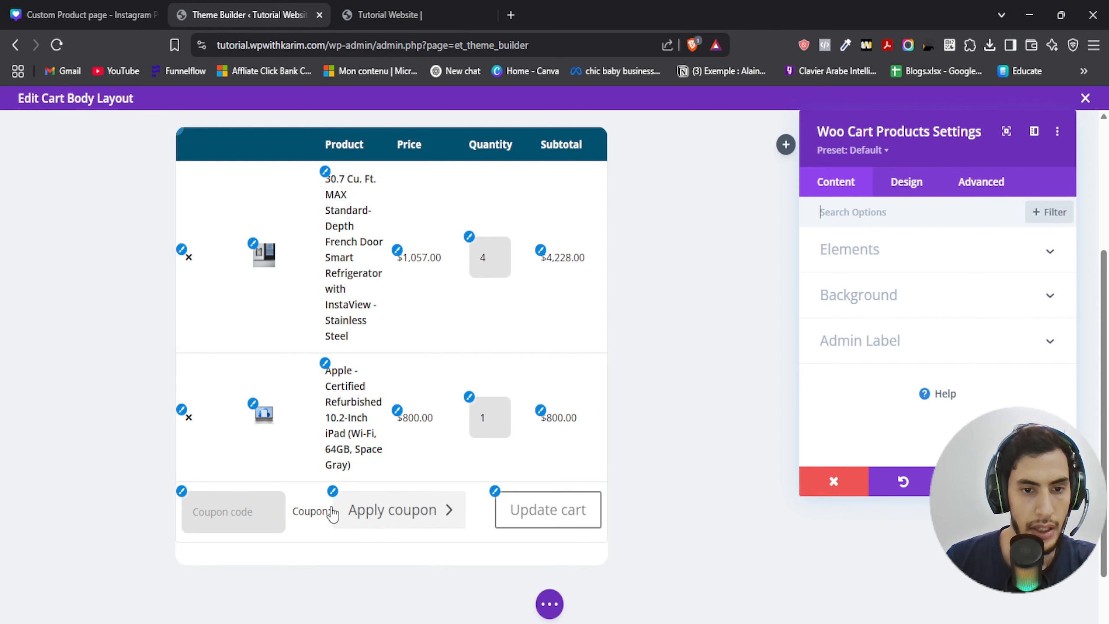
pyautogui.click(335, 493)
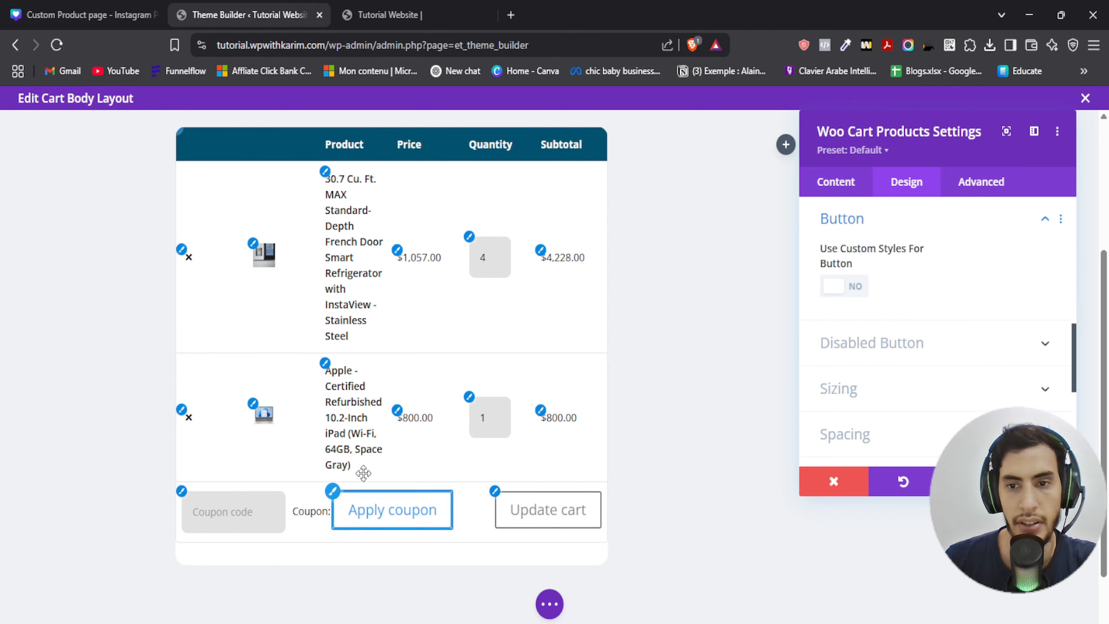
pyautogui.click(849, 288)
pyautogui.scroll(-3, 872, 302)
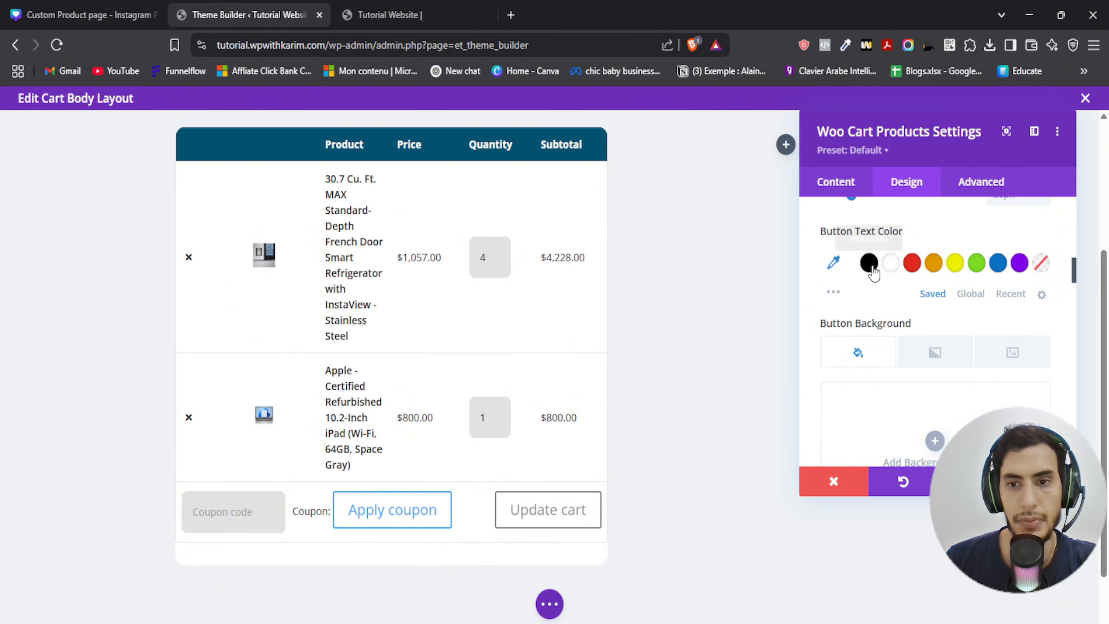
pyautogui.scroll(-2, 895, 310)
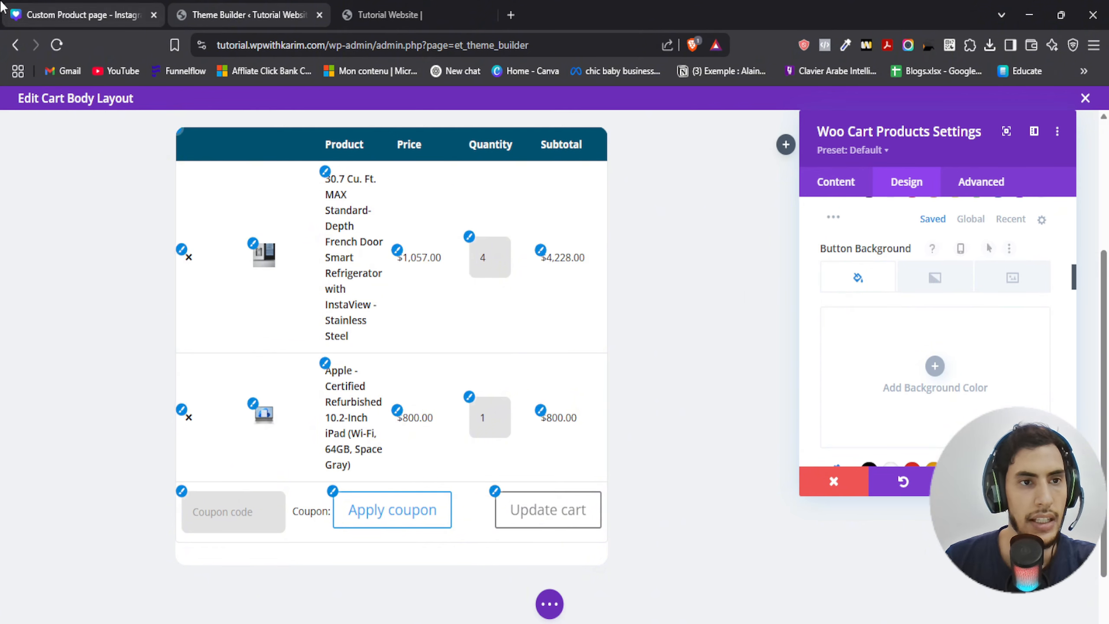
# Step: Copy the LOGO color code #36C9B7 from the Canva color sheet and return to the Theme Builder
pyautogui.click(87, 15)
pyautogui.doubleClick(463, 316)
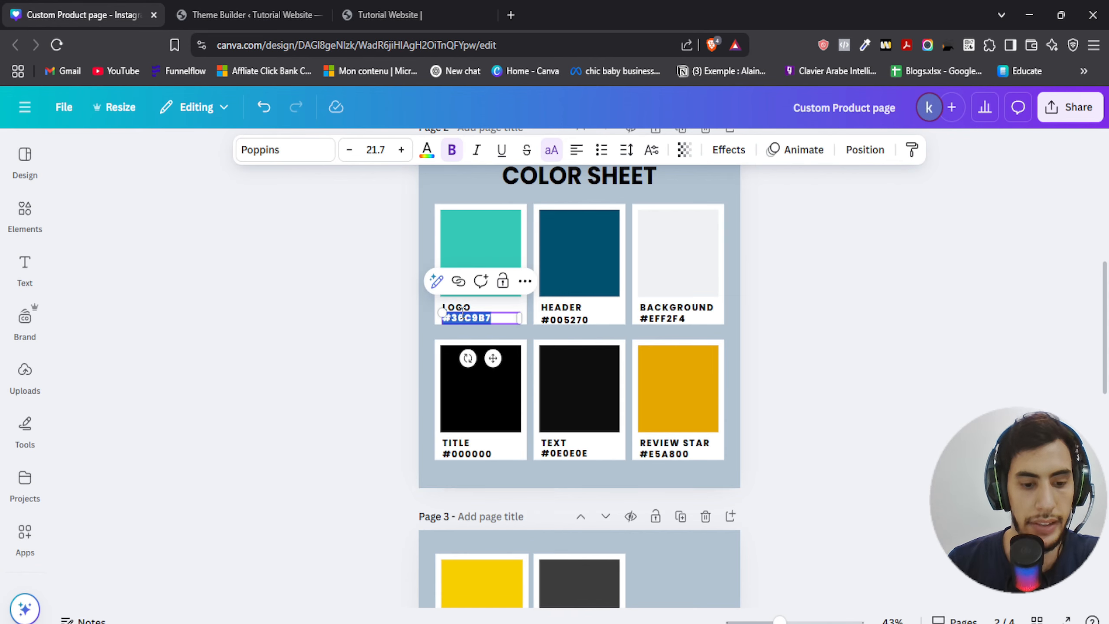
pyautogui.click(249, 15)
# Step: Open the Apply coupon button's styling in the Woo Cart Products module and set its background color to #36c9b7
pyautogui.scroll(3, 388, 437)
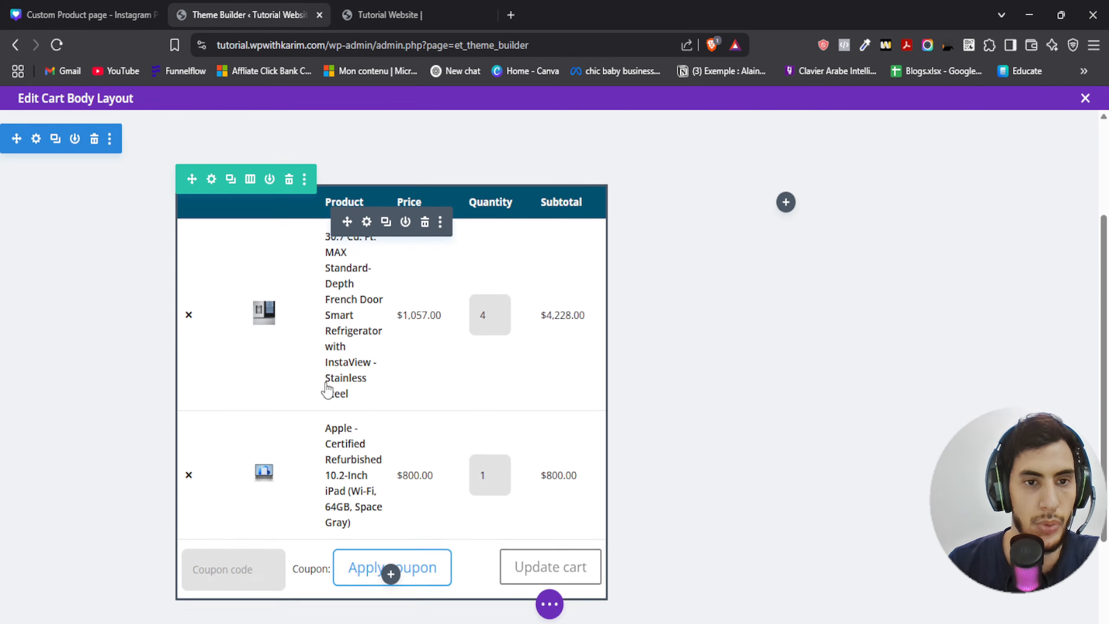
pyautogui.scroll(-1, 445, 399)
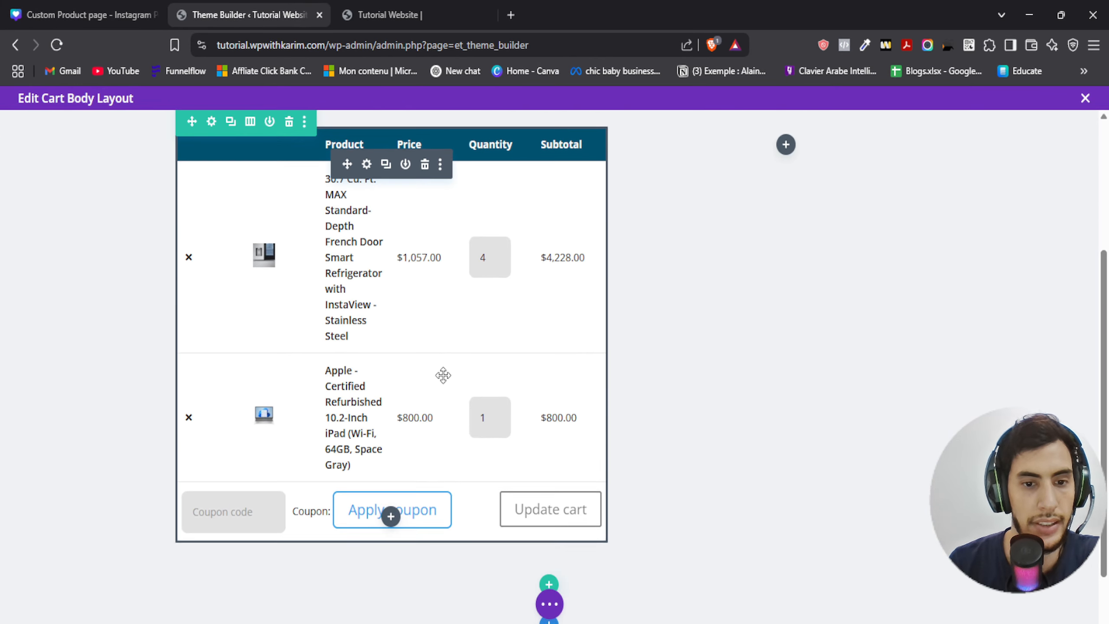
pyautogui.click(366, 165)
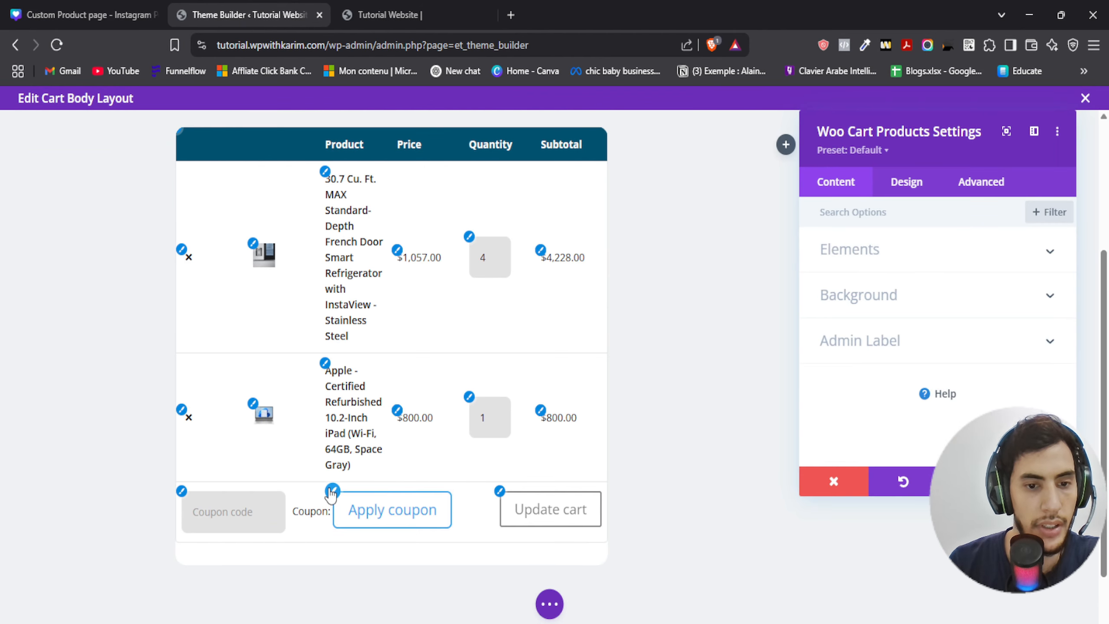
pyautogui.click(332, 491)
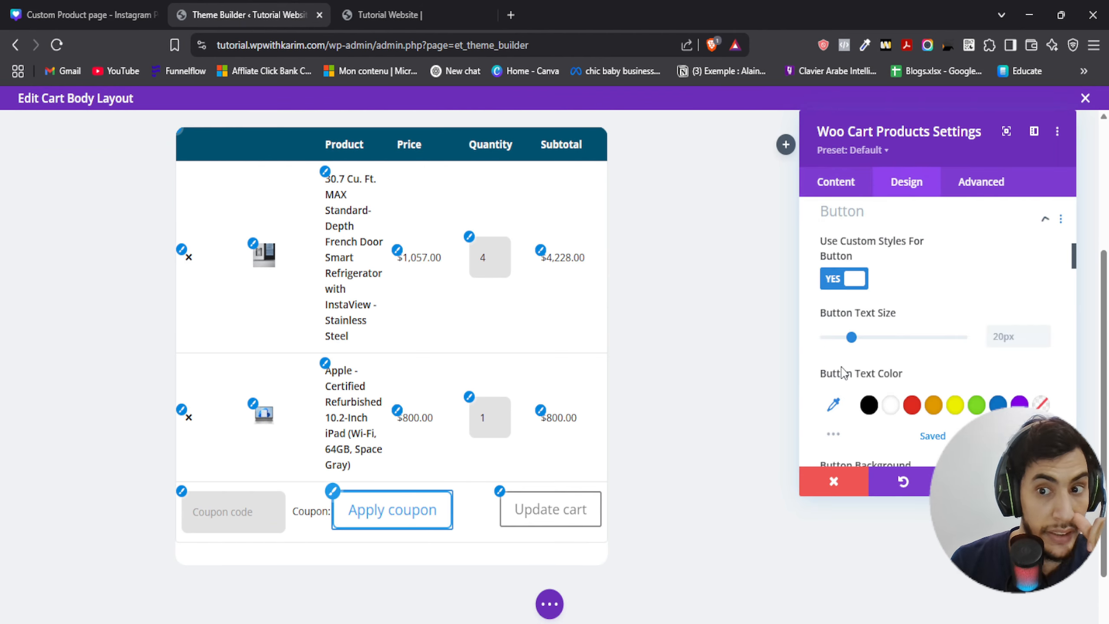
pyautogui.scroll(-3, 871, 298)
pyautogui.scroll(2, 871, 298)
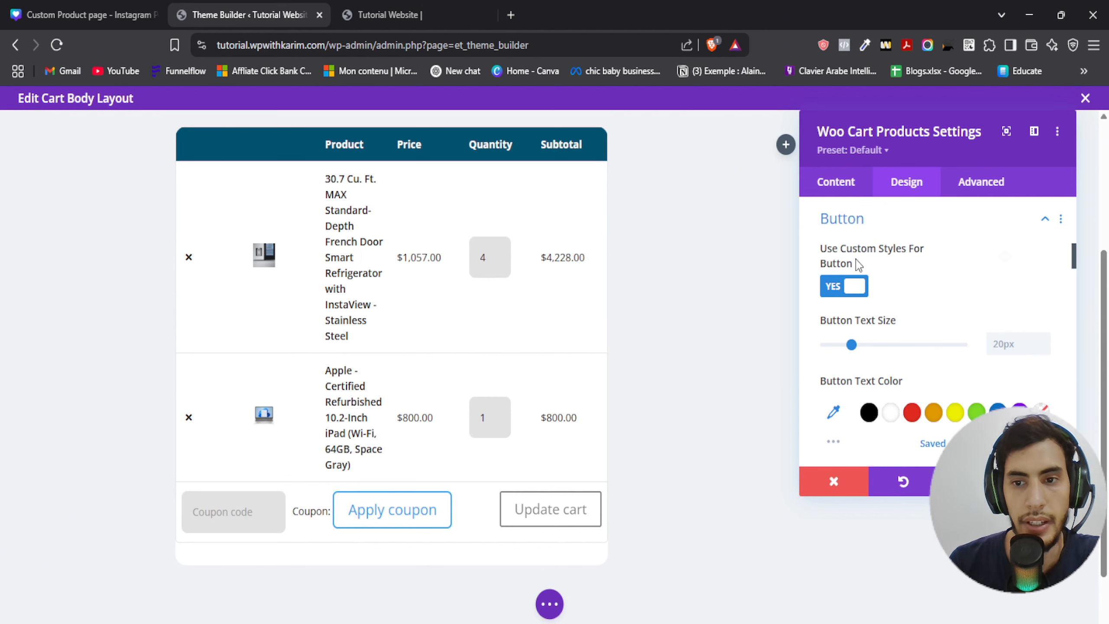
pyautogui.scroll(-5, 853, 310)
pyautogui.click(927, 347)
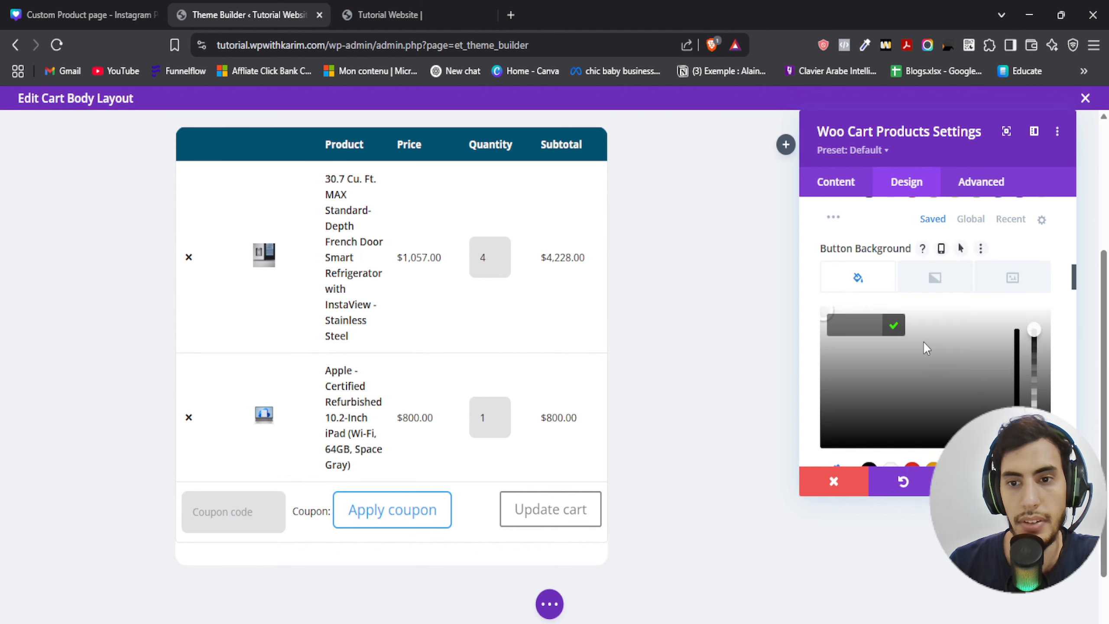
pyautogui.click(894, 326)
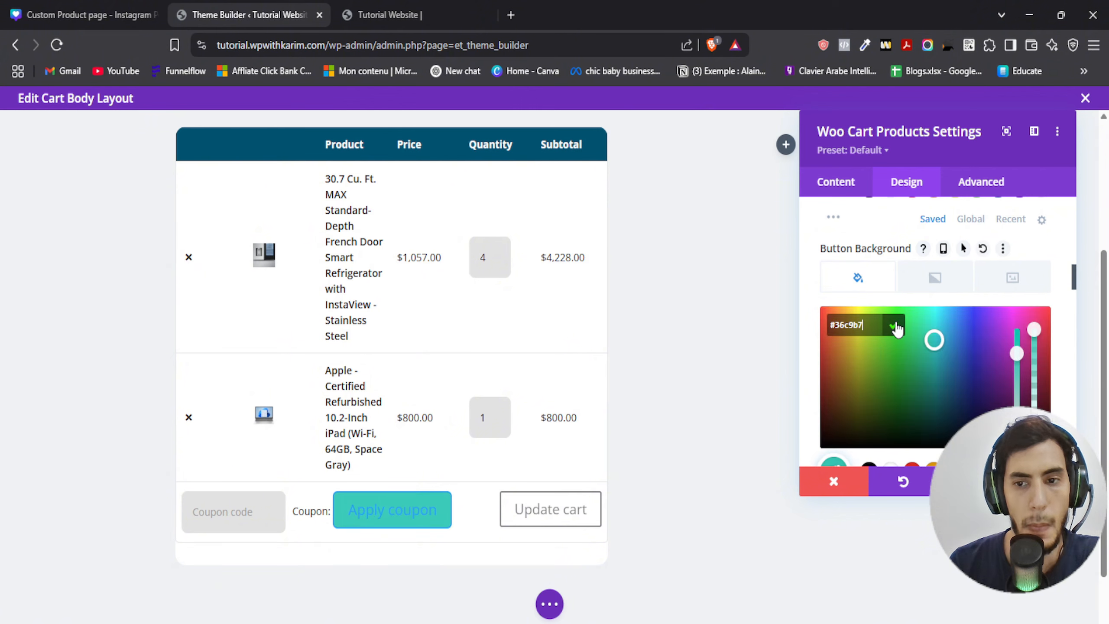
pyautogui.click(895, 327)
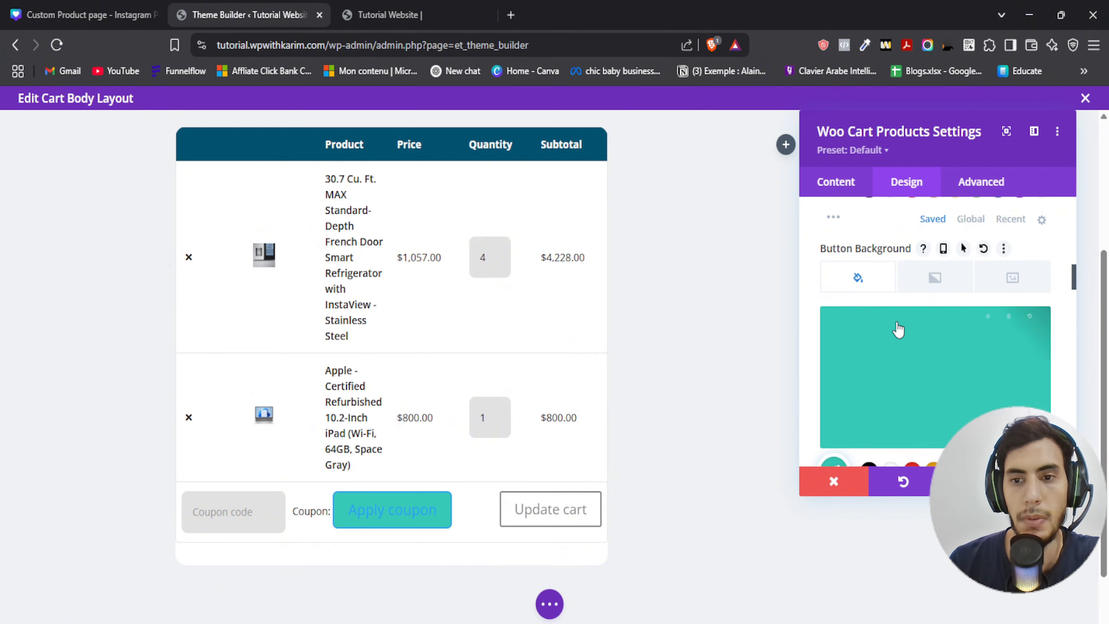
# Step: Set the Apply coupon button's text color to black
pyautogui.scroll(4, 843, 353)
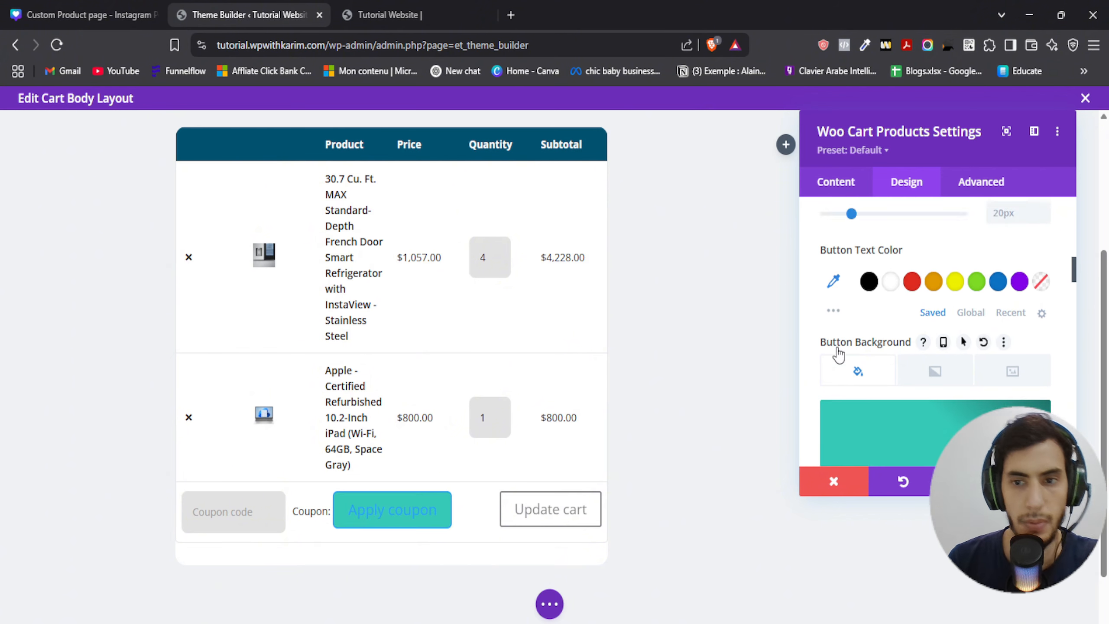
pyautogui.click(869, 338)
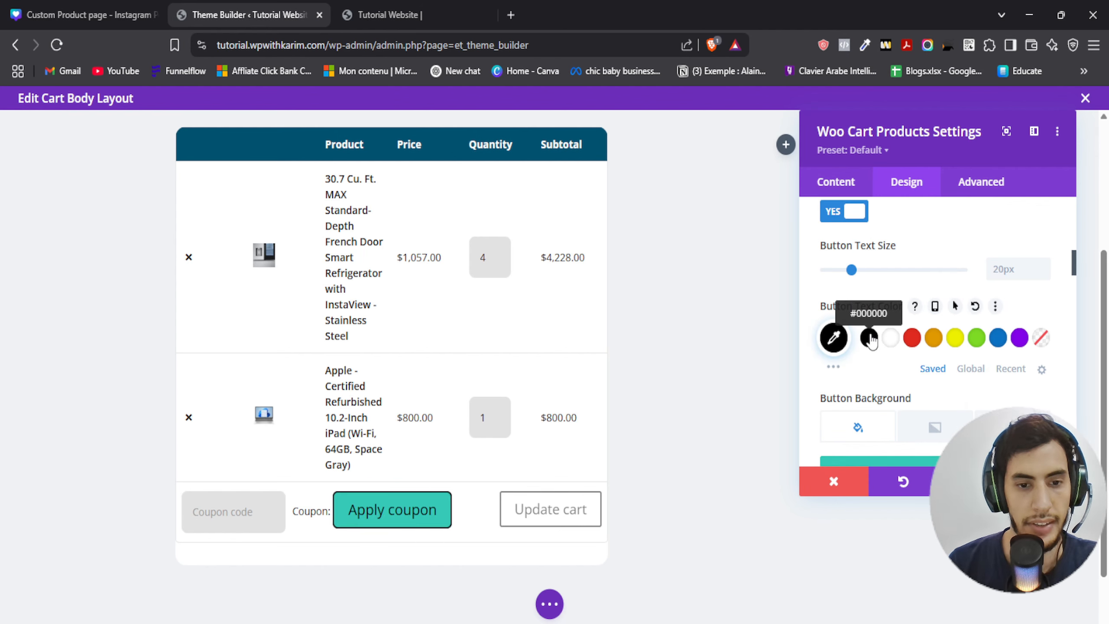
pyautogui.scroll(-2, 557, 365)
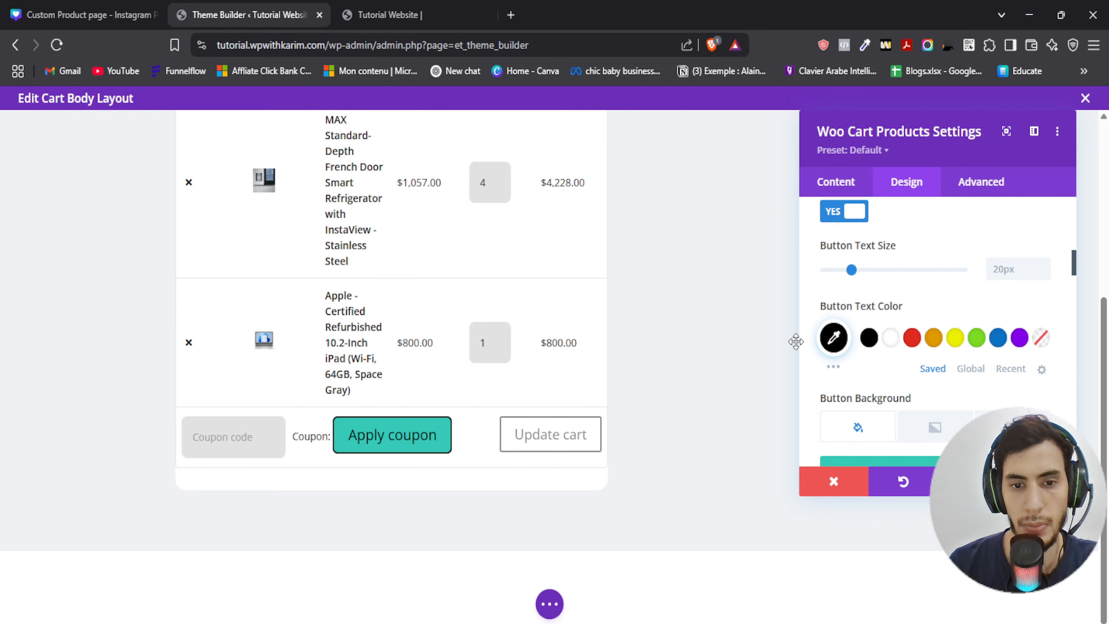
# Step: Set the Apply coupon button's border color to #36c9b7 so it matches the background
pyautogui.scroll(-2, 810, 349)
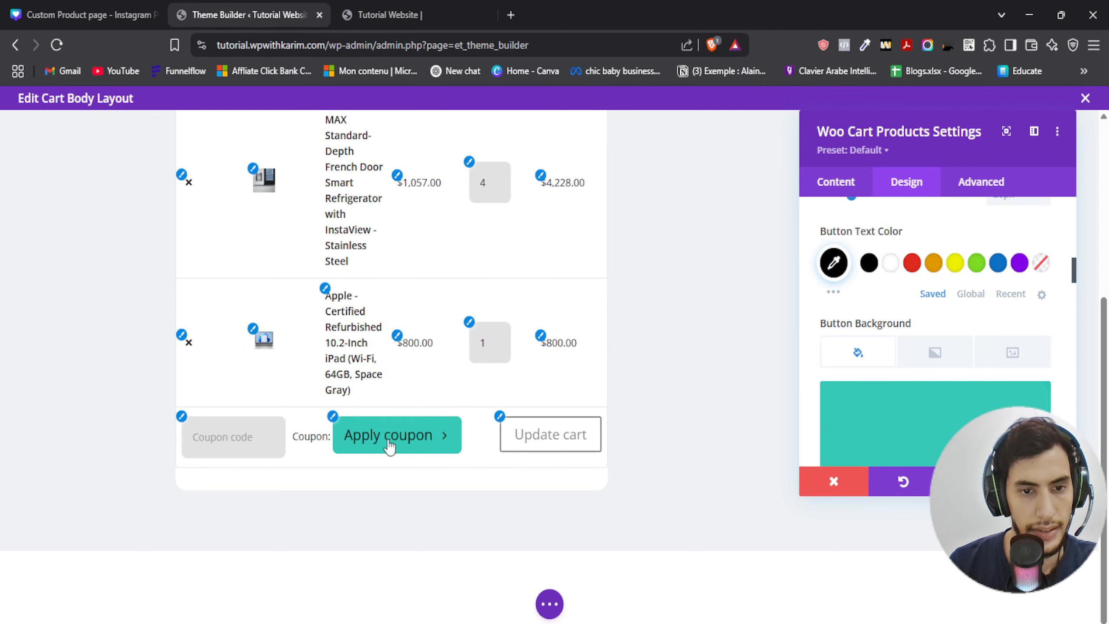
pyautogui.scroll(-5, 928, 342)
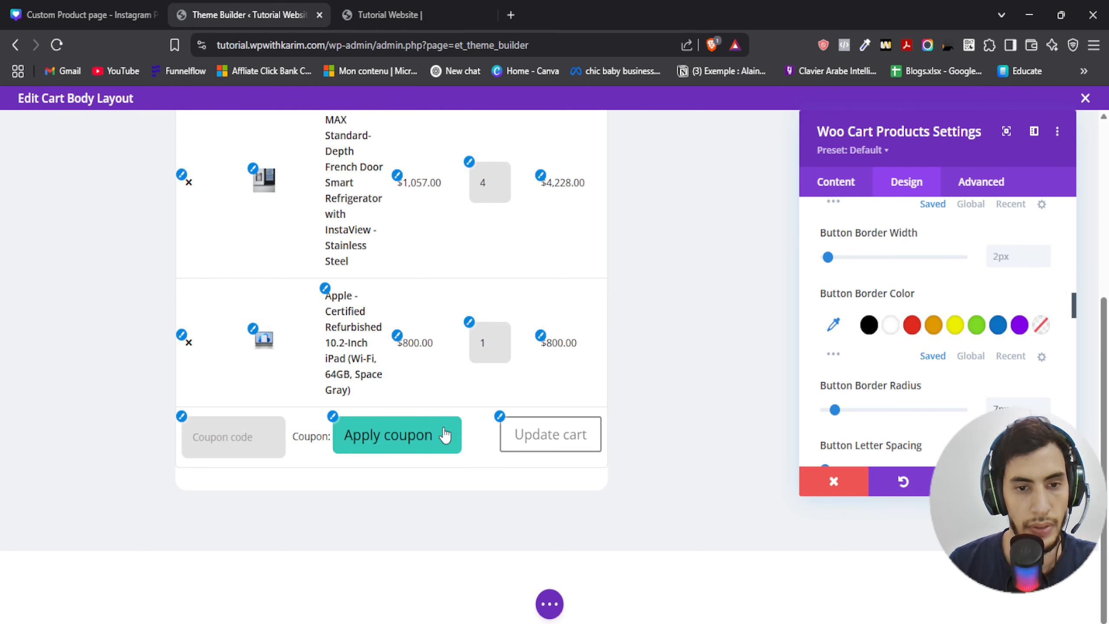
pyautogui.click(833, 323)
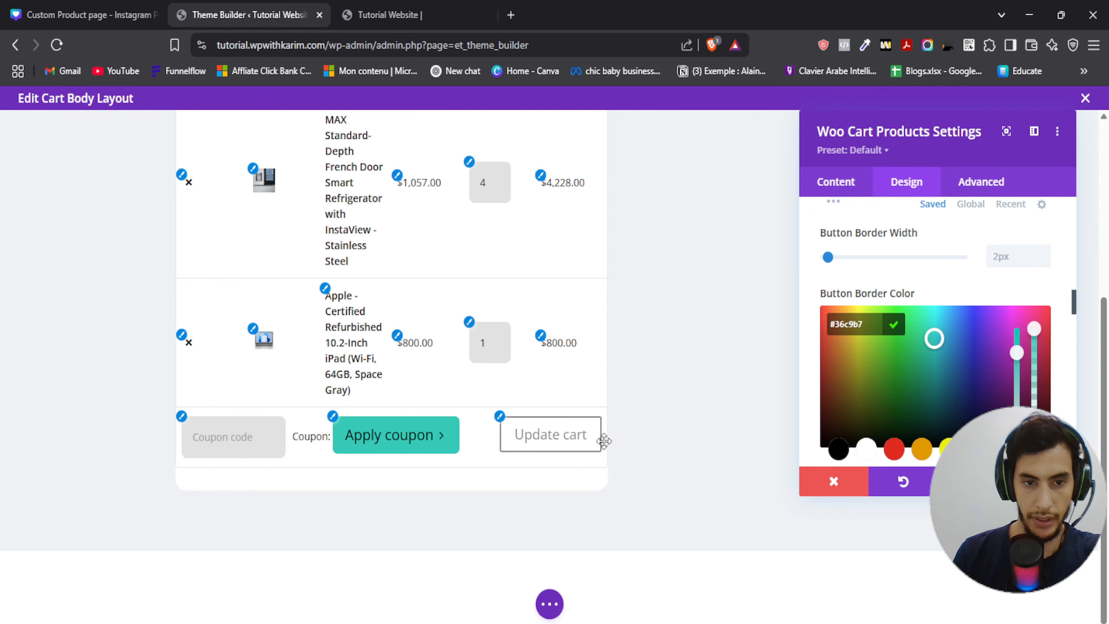
pyautogui.click(893, 324)
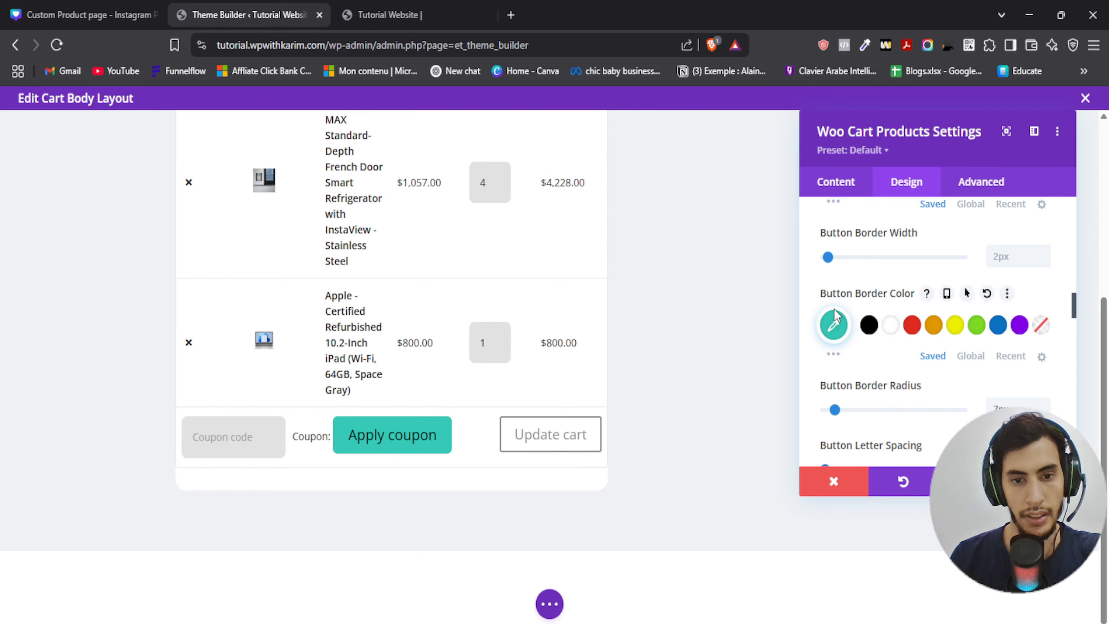
# Step: Open the Update cart button's disabled styling, set its border radius to 7px and save the Woo Cart Products module
pyautogui.click(506, 430)
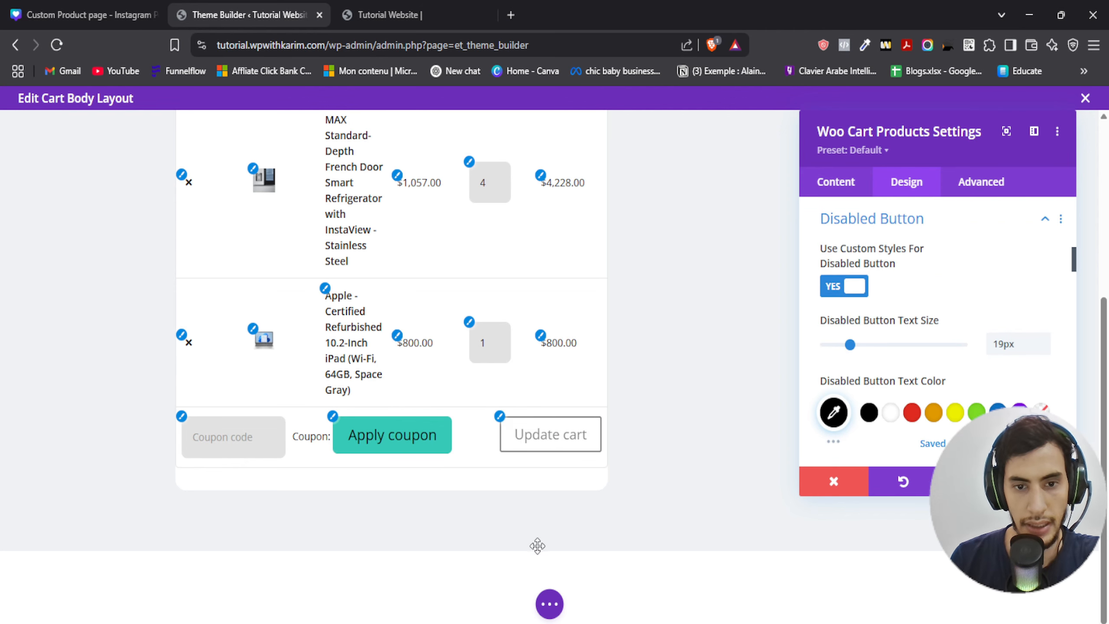
pyautogui.scroll(-2, 876, 393)
pyautogui.scroll(-8, 876, 393)
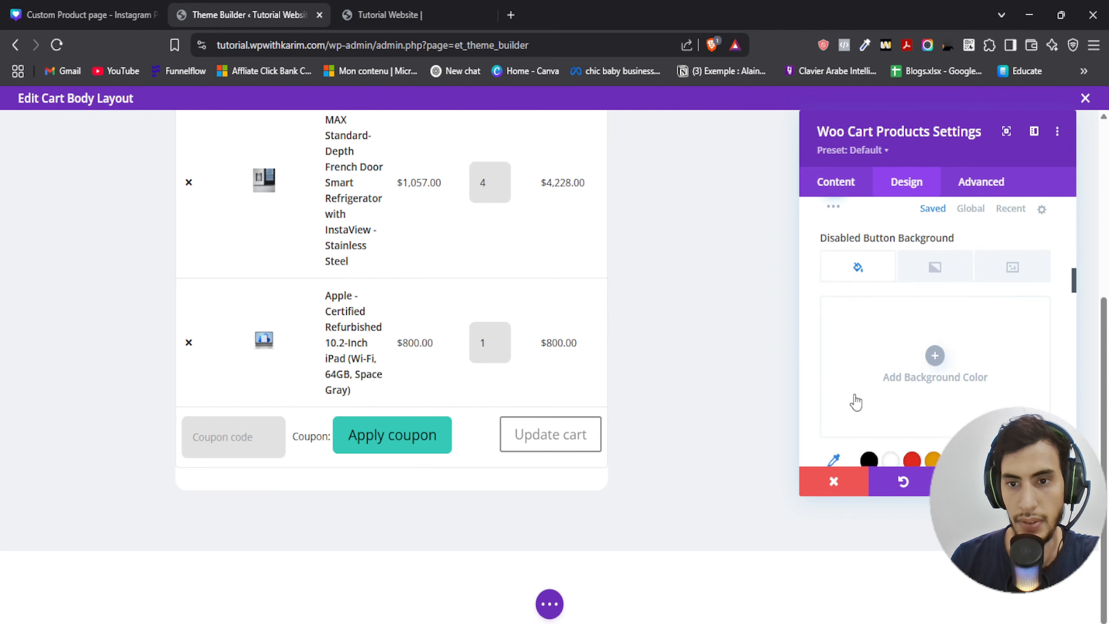
pyautogui.scroll(-10, 849, 351)
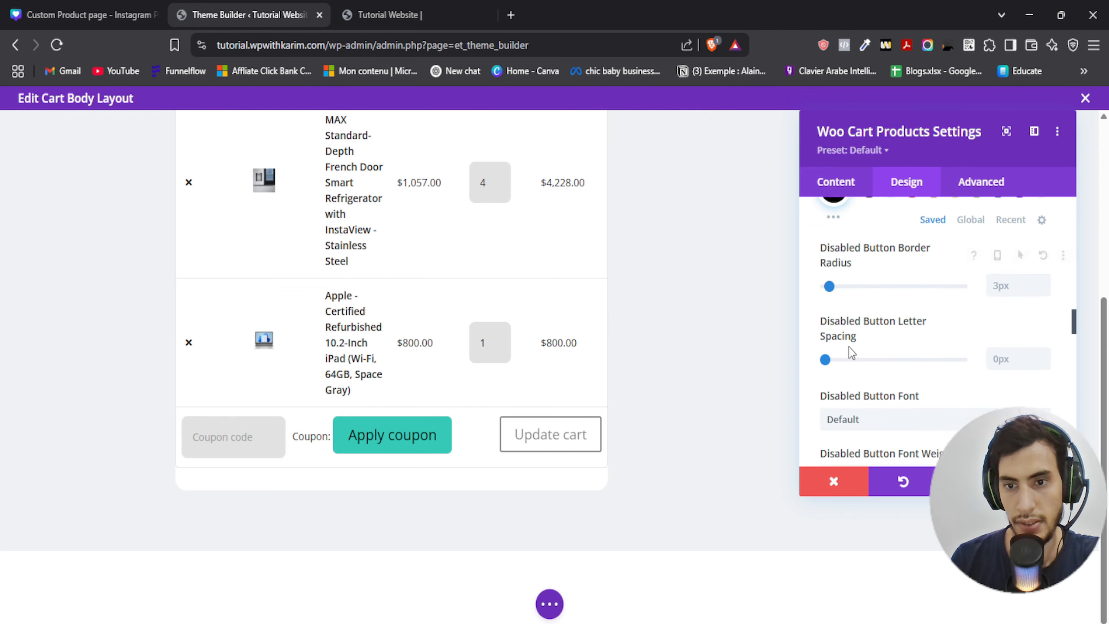
pyautogui.scroll(-10, 849, 352)
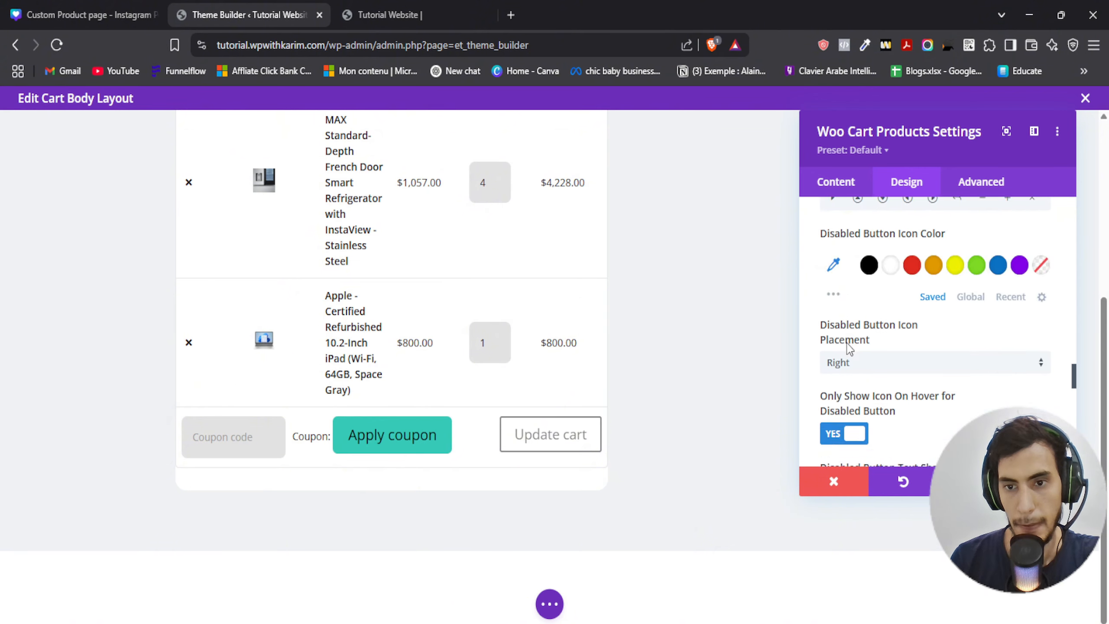
pyautogui.scroll(-6, 848, 347)
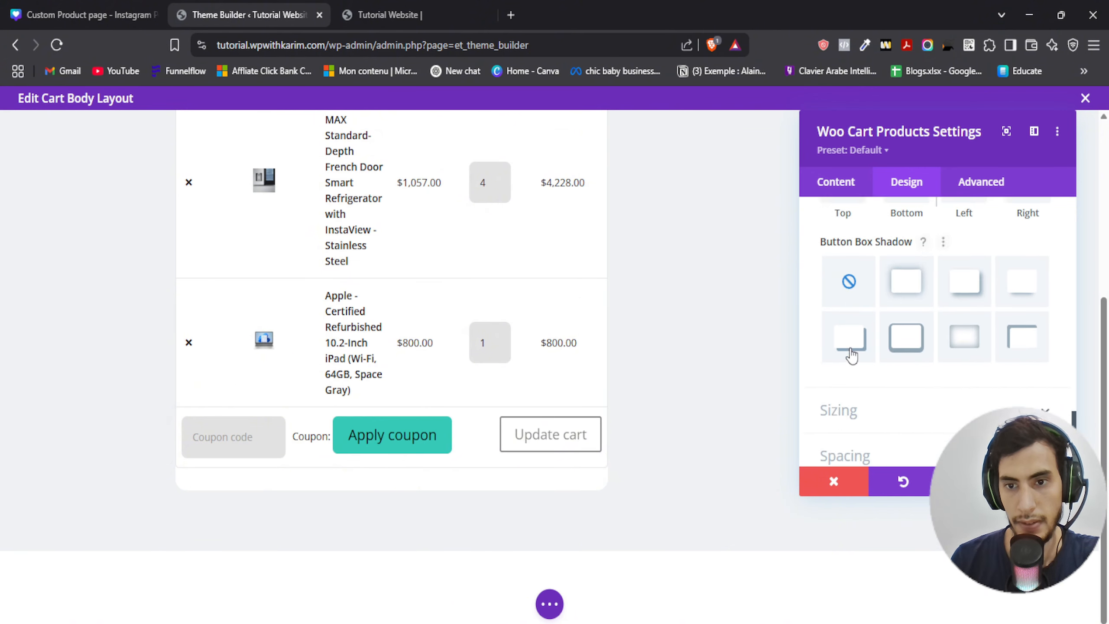
pyautogui.scroll(5, 877, 345)
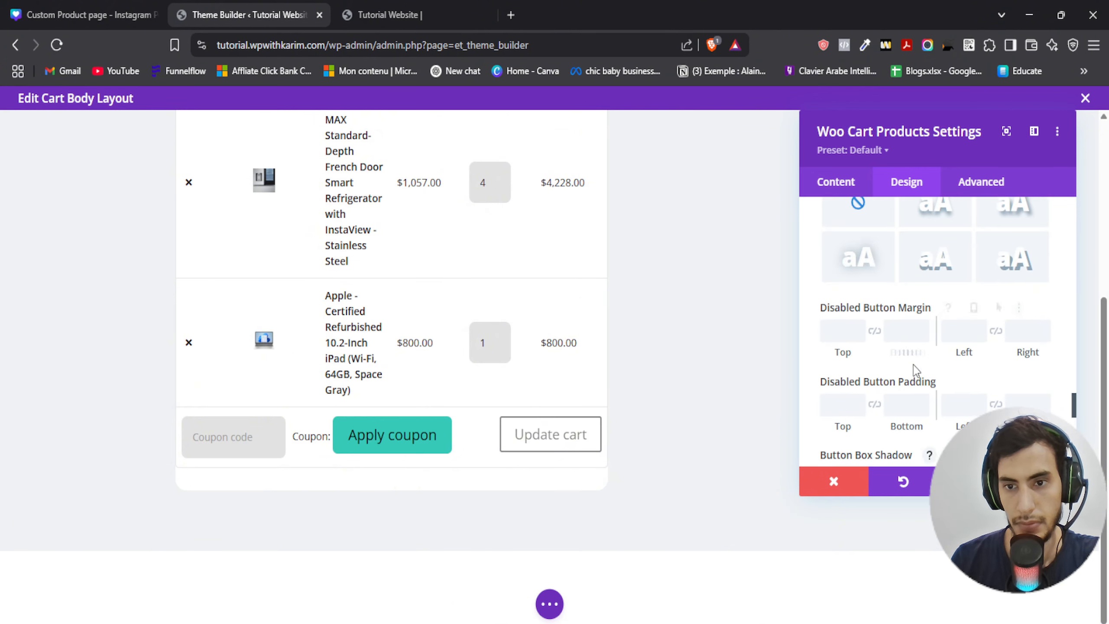
pyautogui.scroll(6, 862, 380)
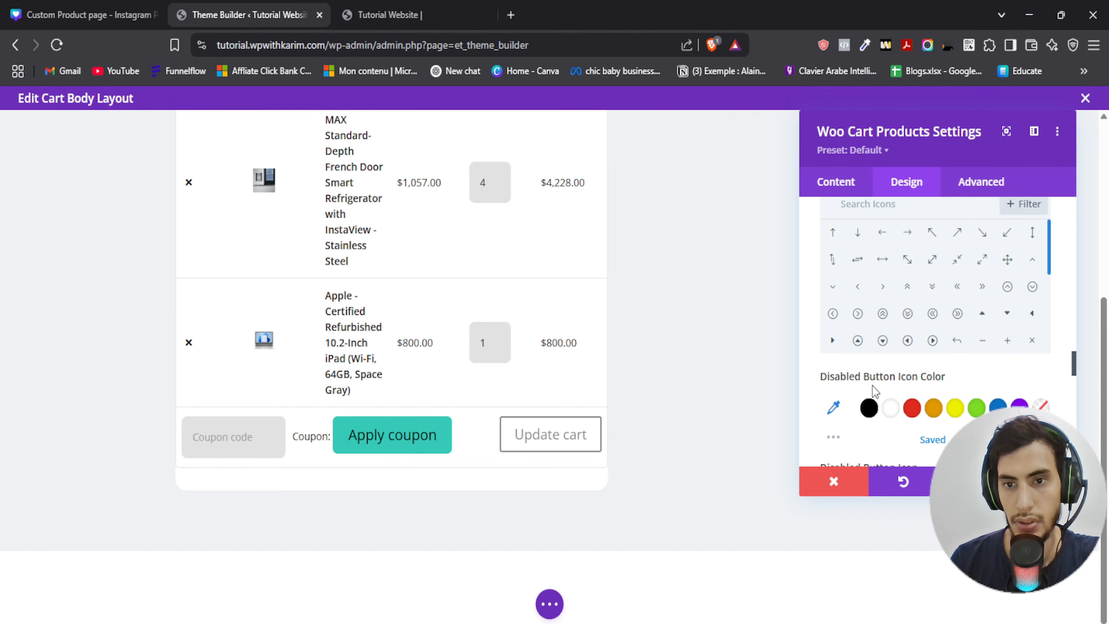
pyautogui.scroll(8, 873, 392)
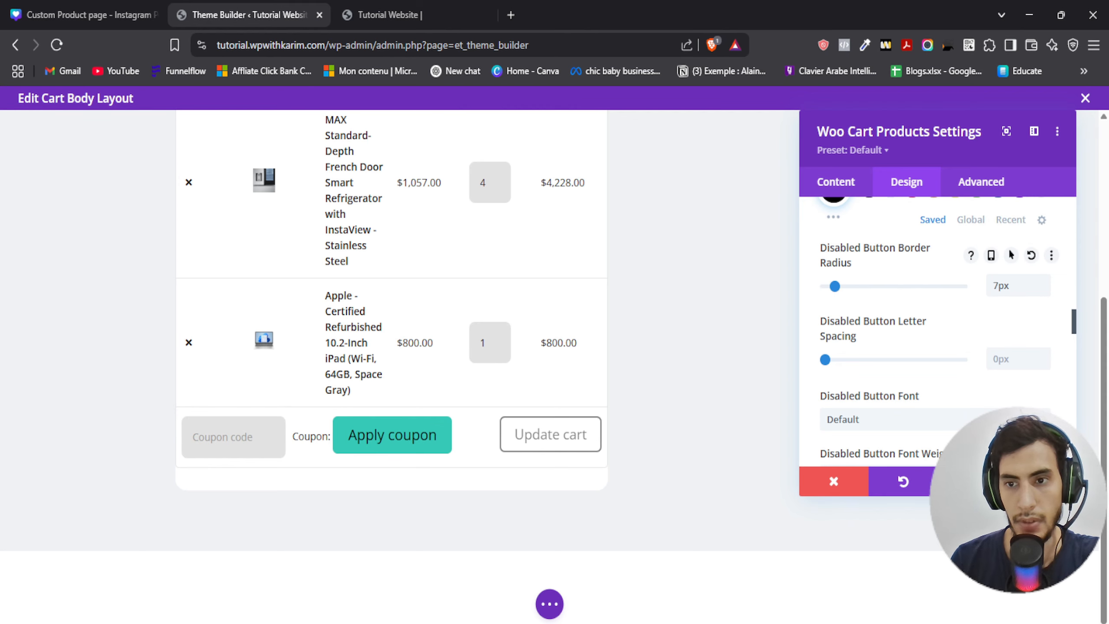
pyautogui.click(1042, 481)
# Step: Reopen the Woo Cart Products module and review the design options of its regular and disabled buttons
pyautogui.scroll(4, 279, 333)
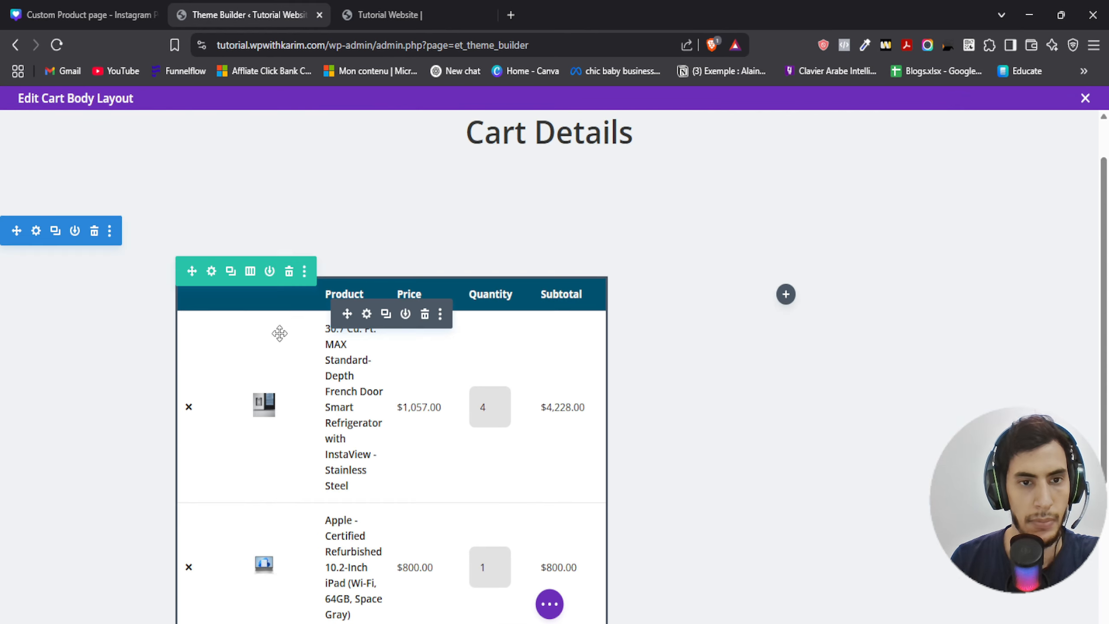
pyautogui.click(367, 314)
pyautogui.scroll(-5, 409, 411)
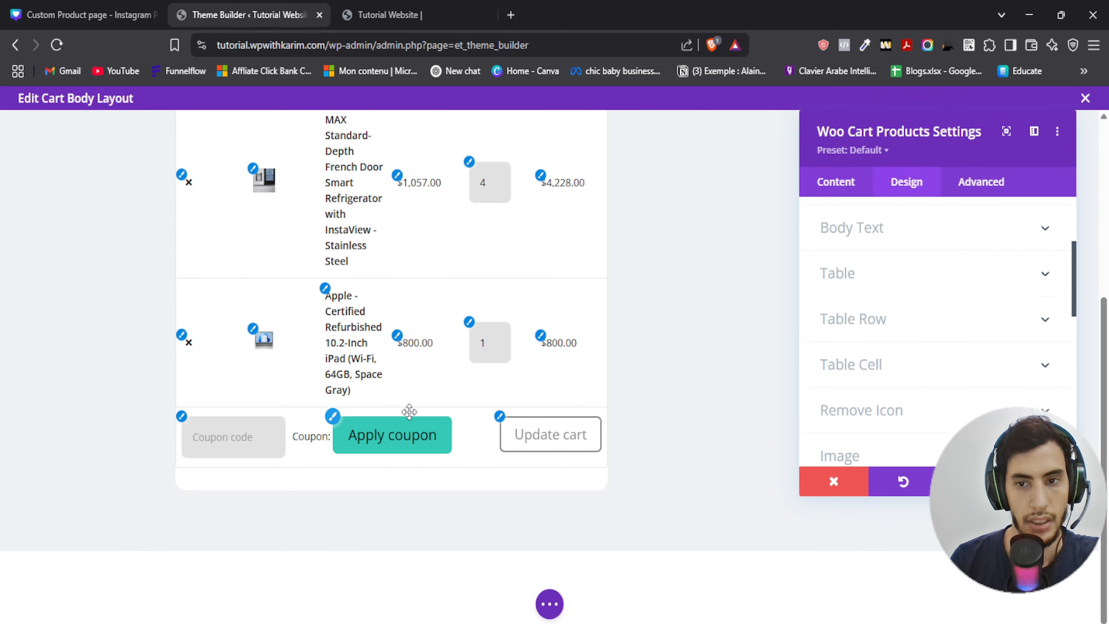
pyautogui.scroll(-9, 951, 357)
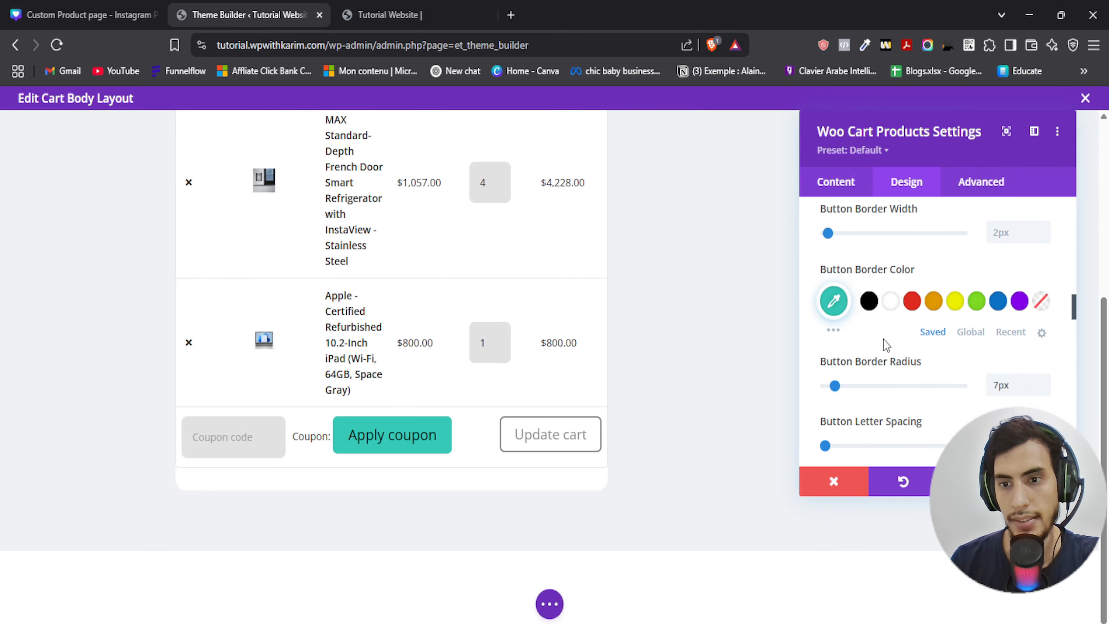
pyautogui.scroll(-3, 886, 345)
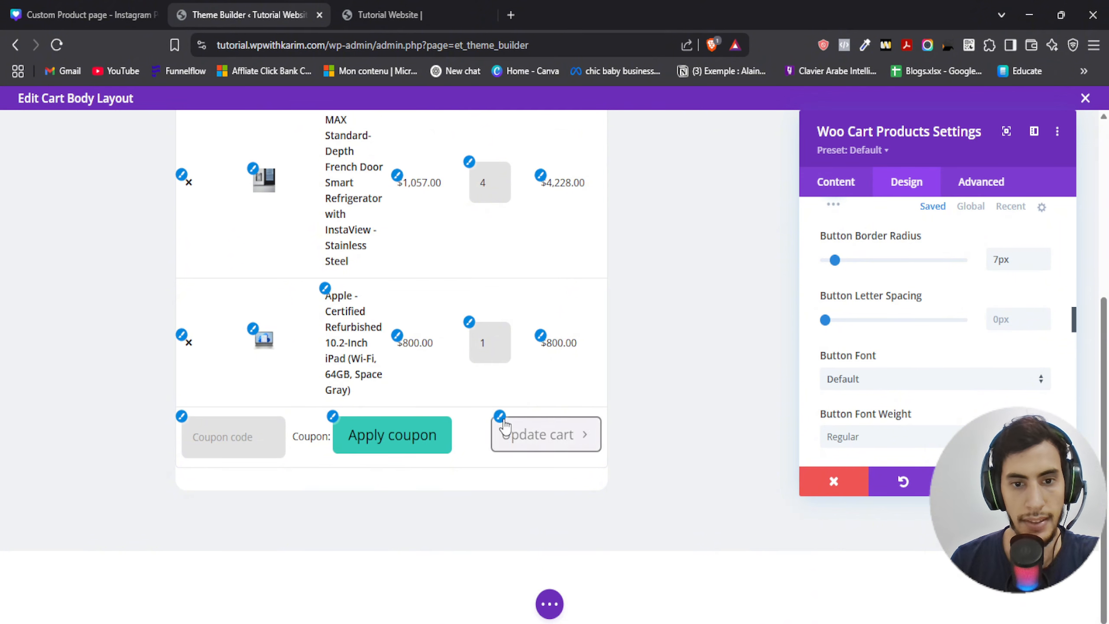
pyautogui.scroll(-10, 980, 329)
pyautogui.scroll(3, 984, 333)
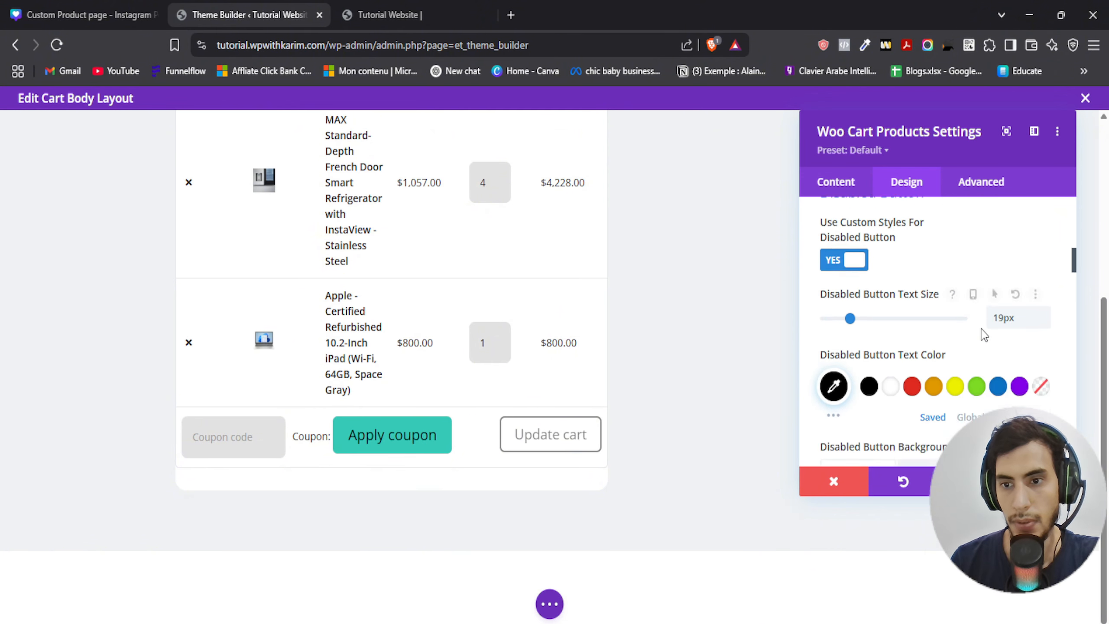
pyautogui.scroll(-6, 987, 331)
pyautogui.scroll(-2, 991, 345)
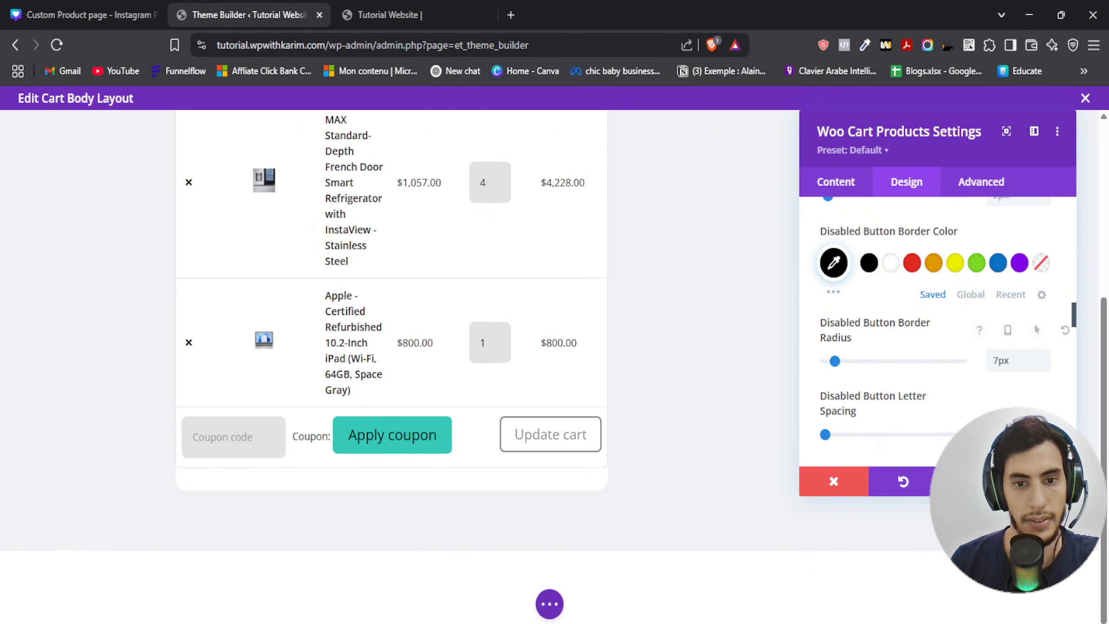
pyautogui.click(1041, 481)
# Step: Give the Woo Cart Products remove icon a transparent background and red text color, and save the module
pyautogui.scroll(3, 305, 370)
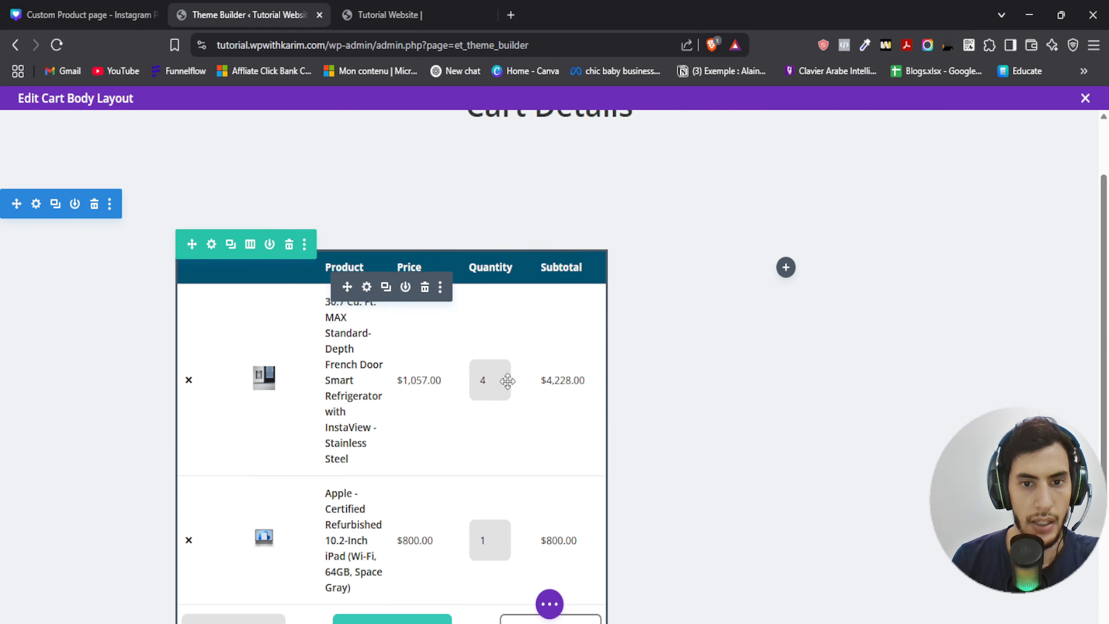
pyautogui.scroll(-1, 509, 382)
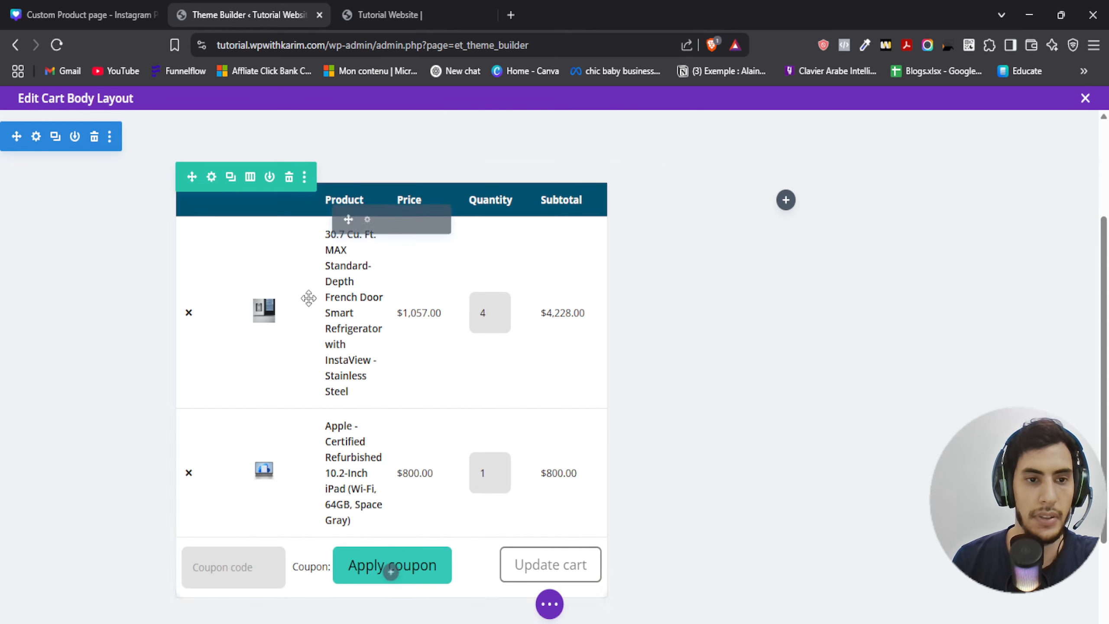
pyautogui.click(365, 218)
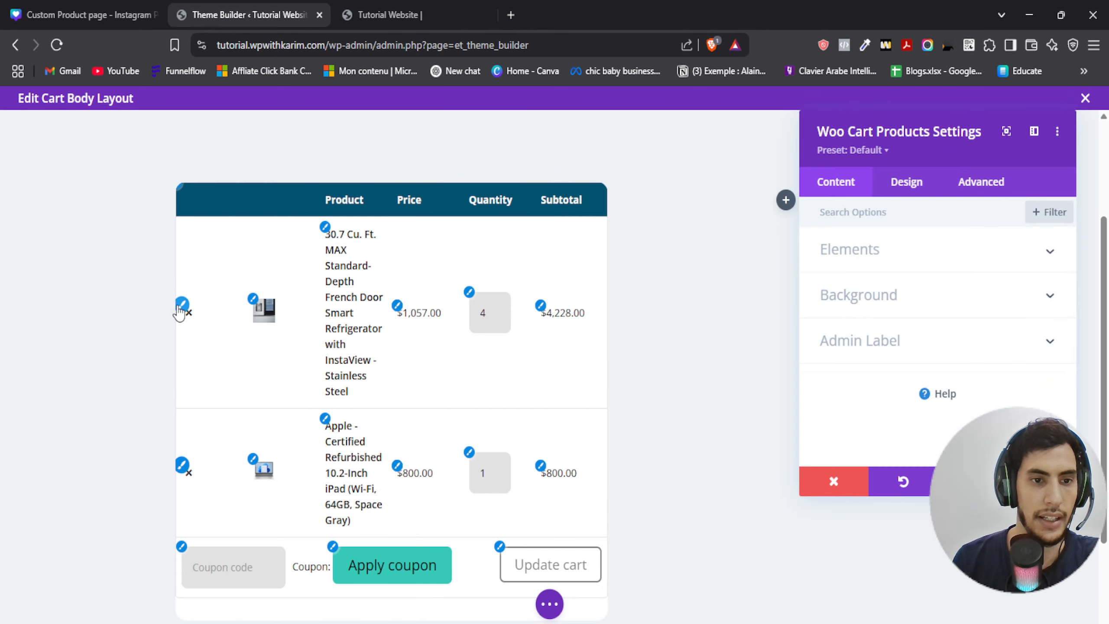
pyautogui.click(181, 304)
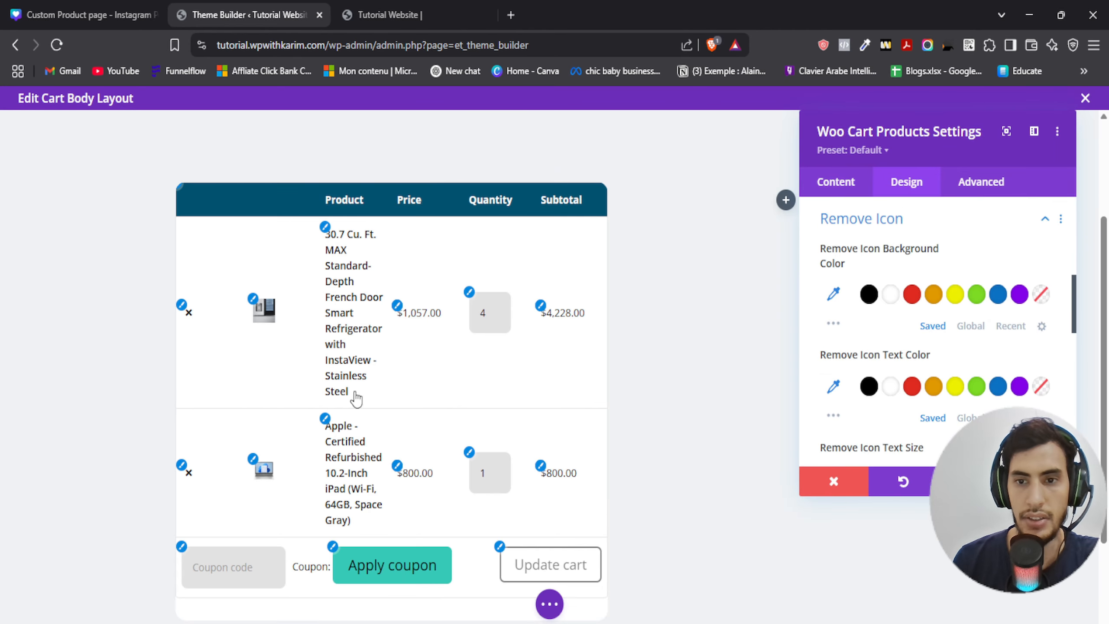
pyautogui.click(909, 296)
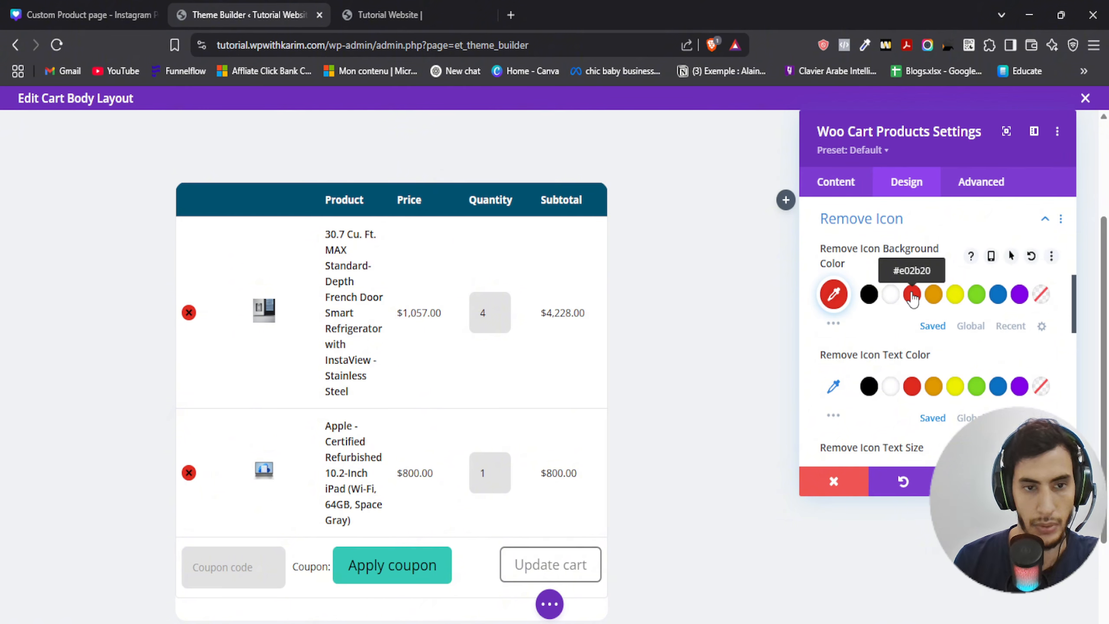
pyautogui.click(1041, 294)
pyautogui.click(911, 386)
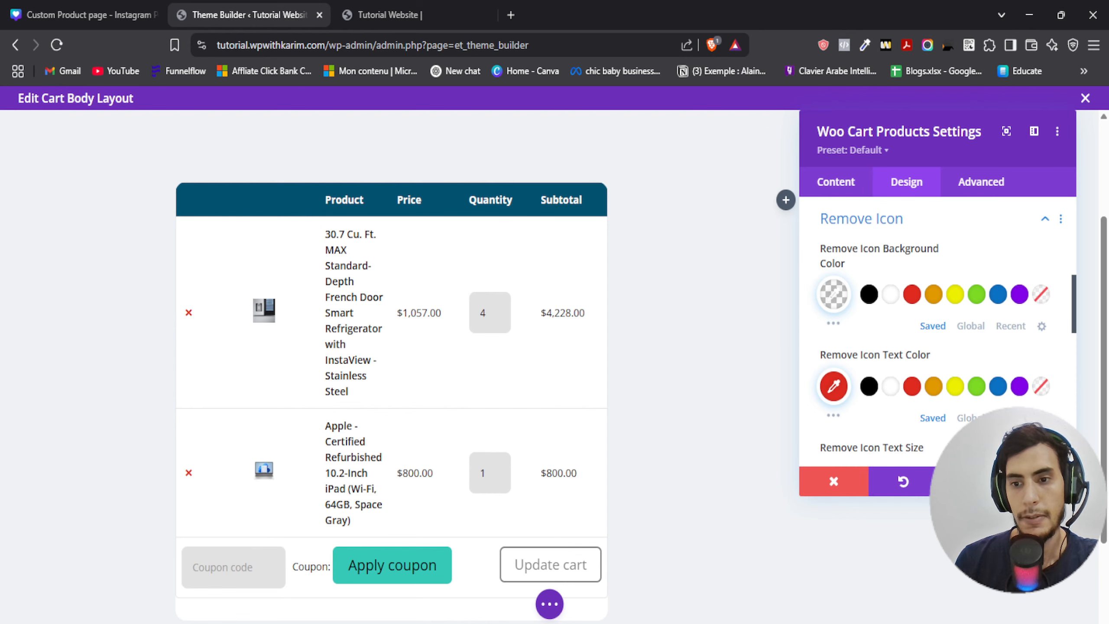
pyautogui.click(1041, 480)
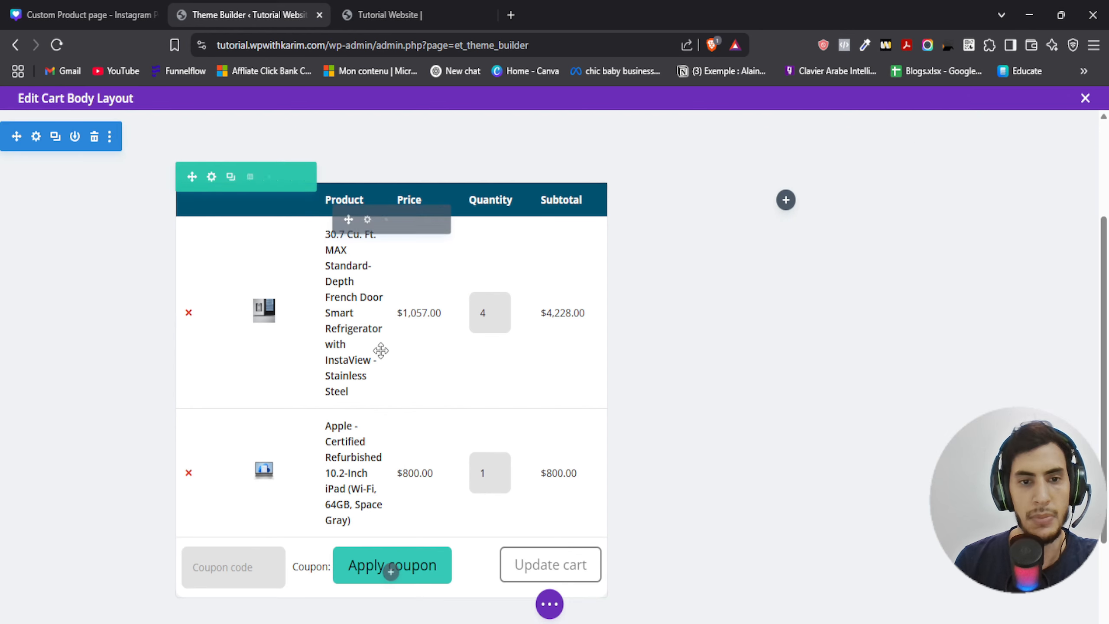
# Step: Enable a custom gutter width for the cart row and set it to 1
pyautogui.click(213, 183)
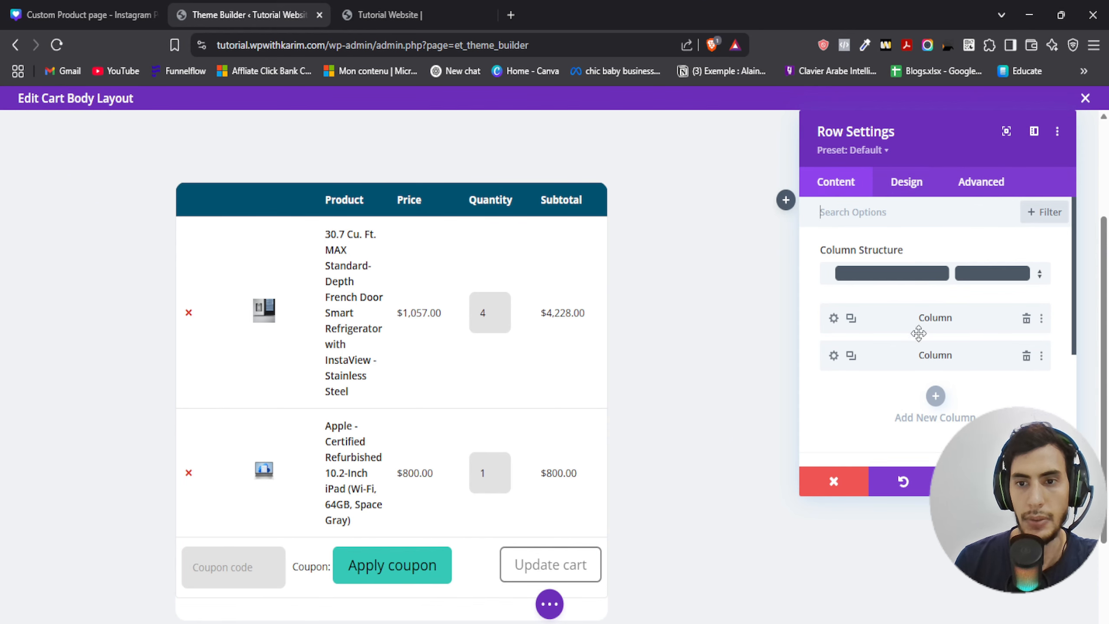
pyautogui.click(906, 182)
pyautogui.click(868, 255)
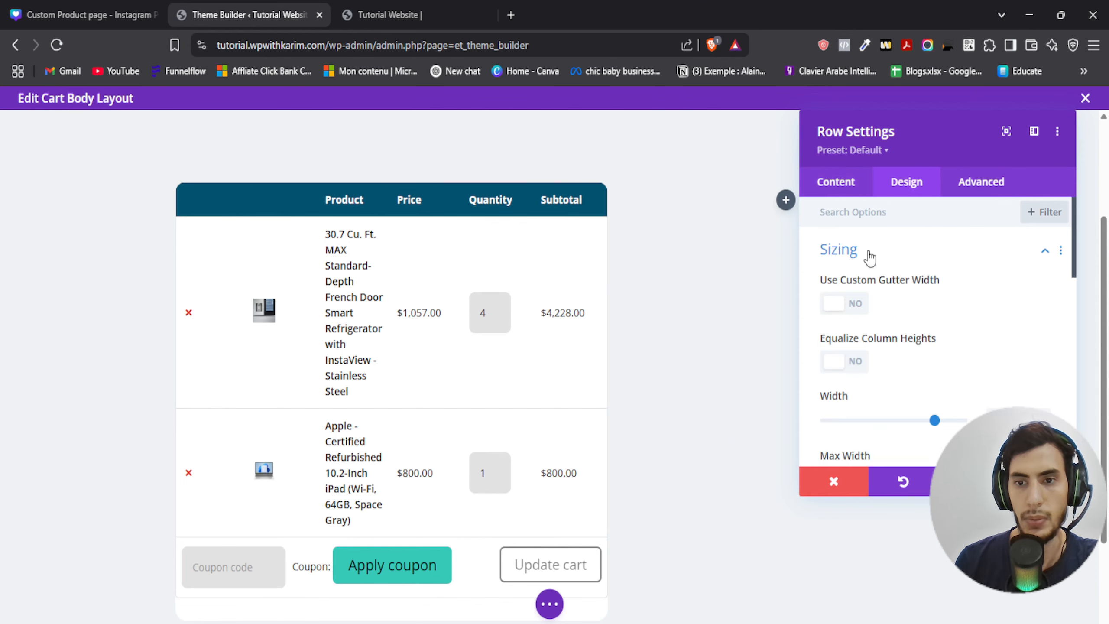
pyautogui.click(842, 306)
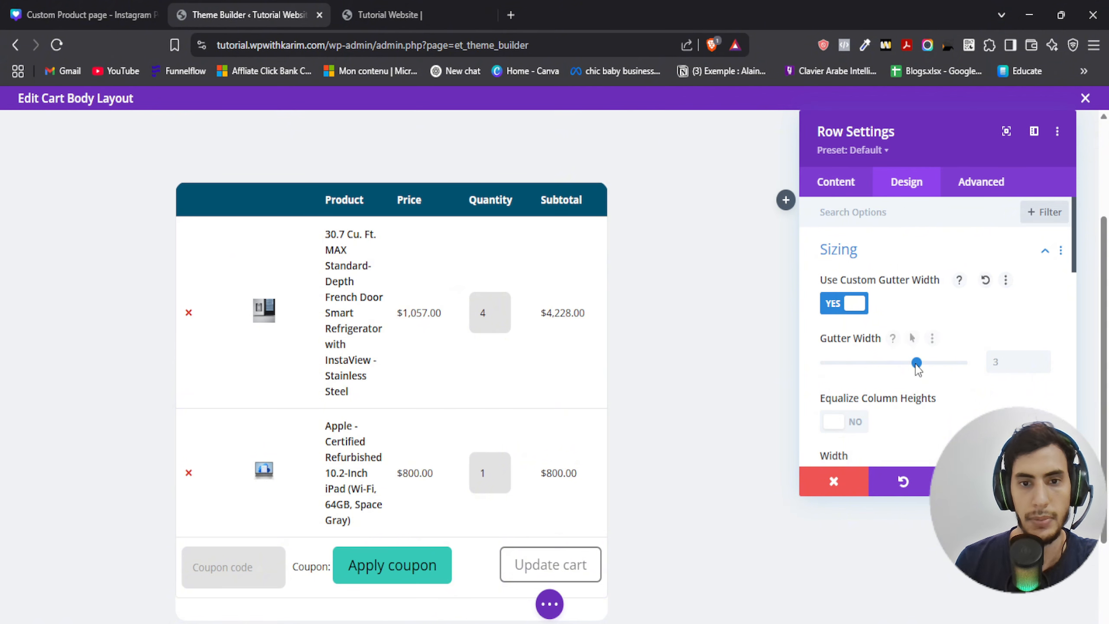
pyautogui.moveTo(914, 373); pyautogui.dragTo(821, 373)
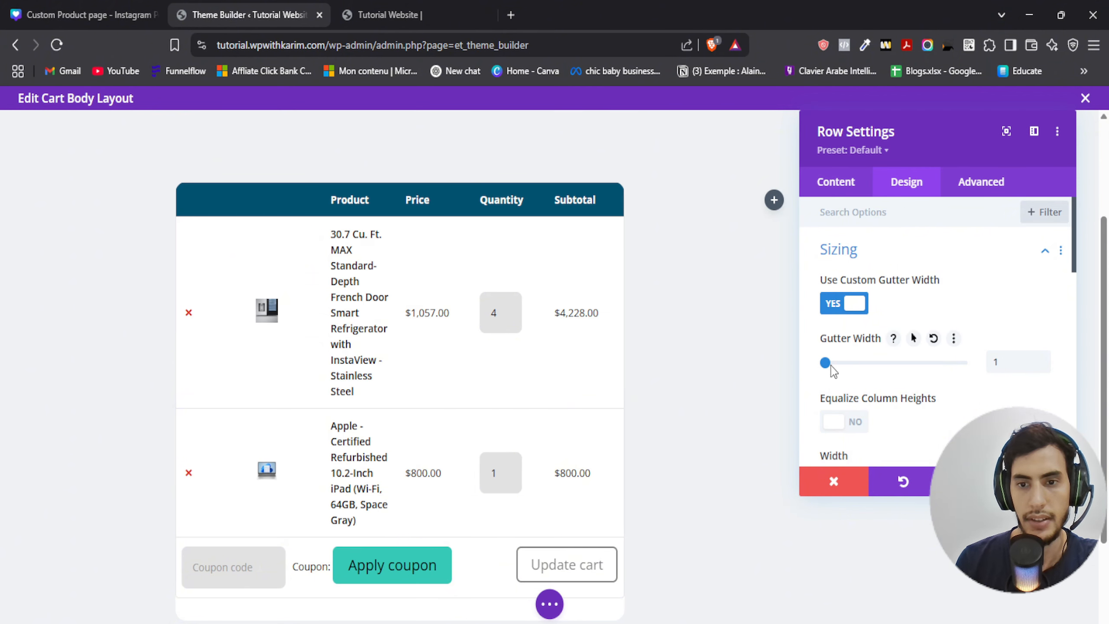
pyautogui.press('Escape')
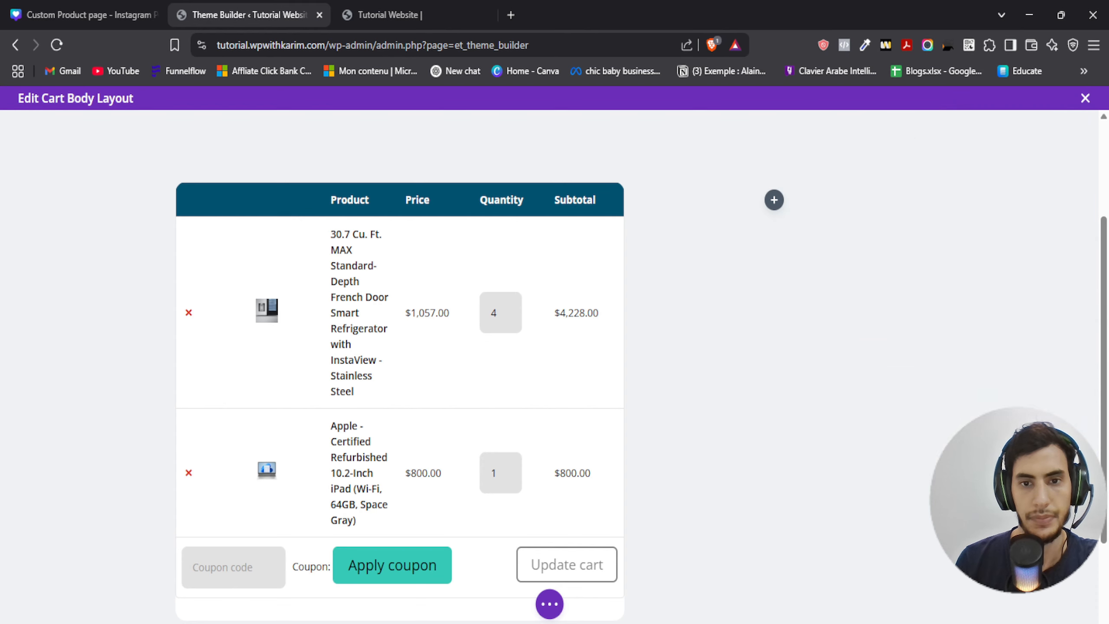
# Step: Insert a Woo Cart Totals module in the row's empty second column and save it with its default settings
pyautogui.click(773, 201)
pyautogui.write('w')
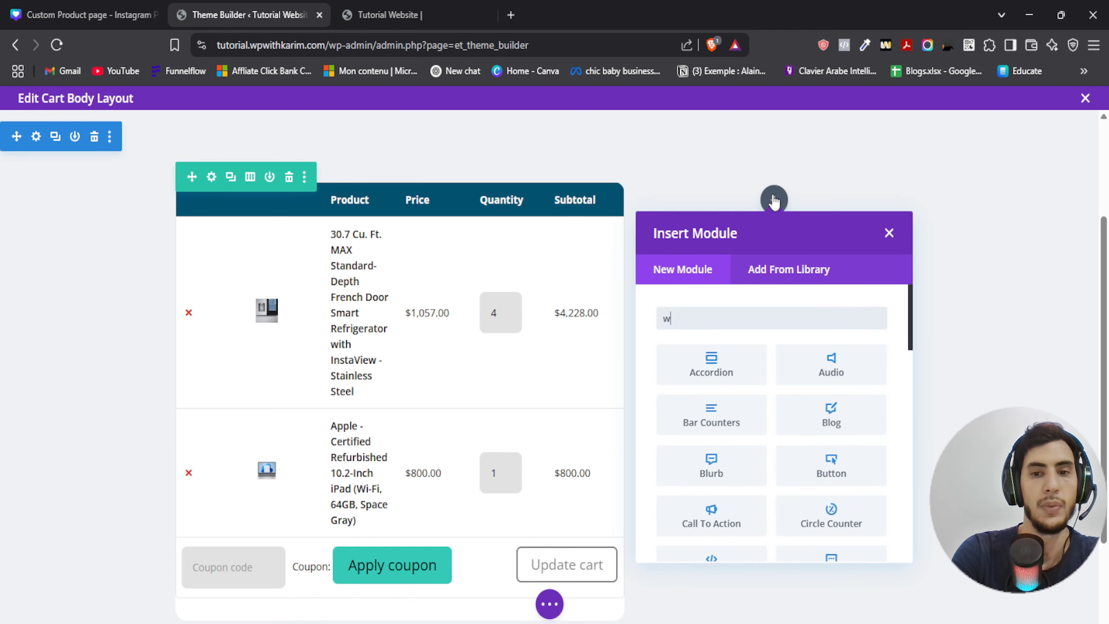
pyautogui.write('oo to')
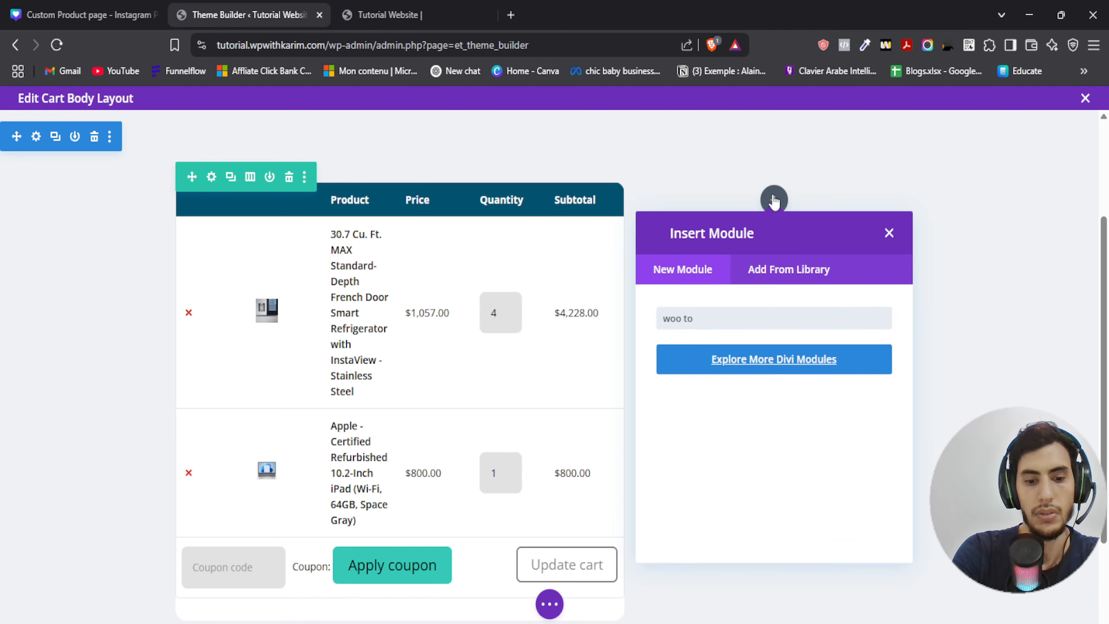
pyautogui.press('BackSpace')
pyautogui.press('BackSpace')
pyautogui.write('cart')
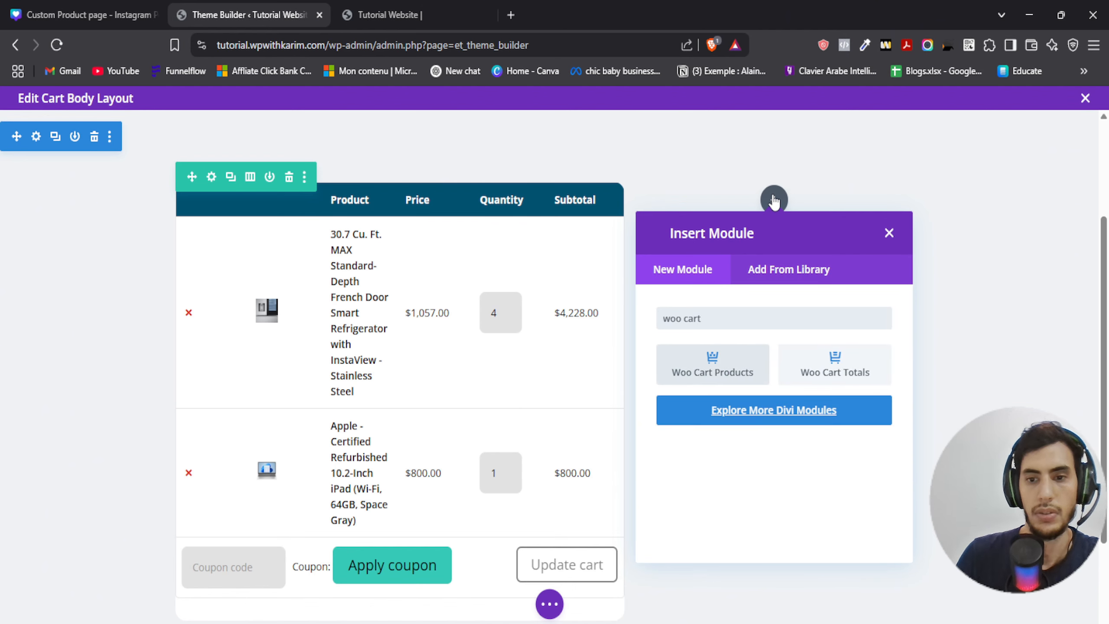
pyautogui.click(830, 366)
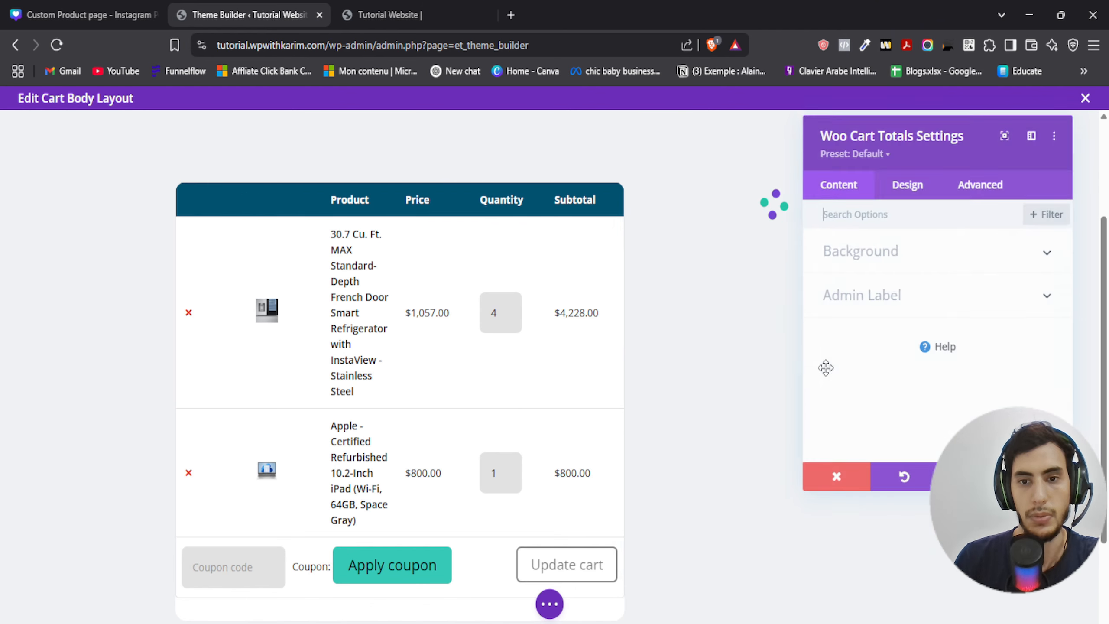
pyautogui.moveTo(909, 113); pyautogui.dragTo(211, 136)
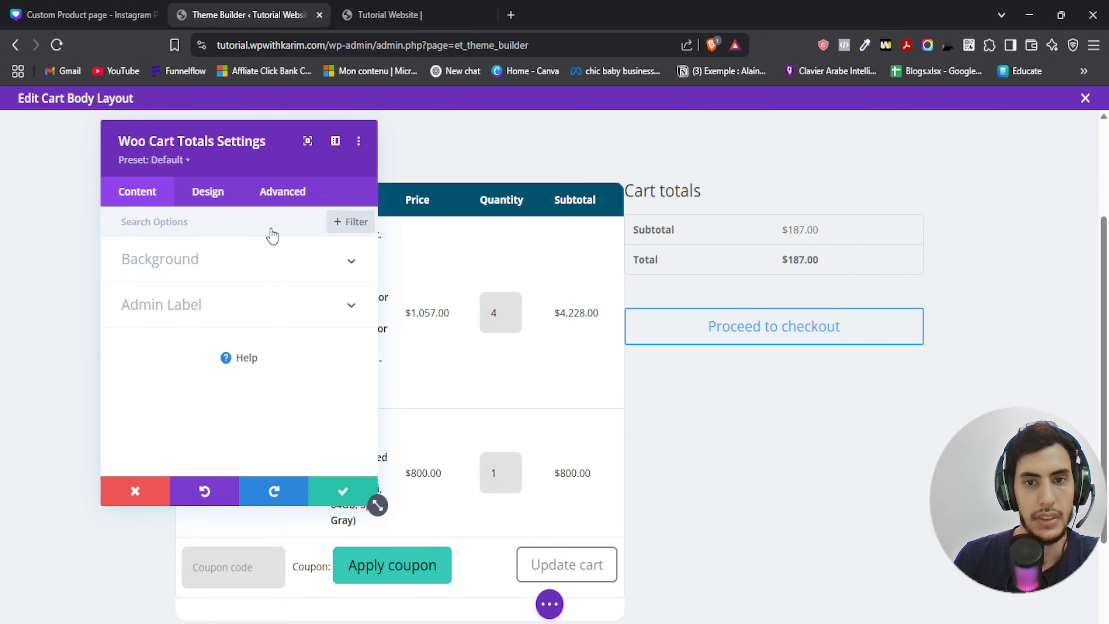
pyautogui.click(343, 492)
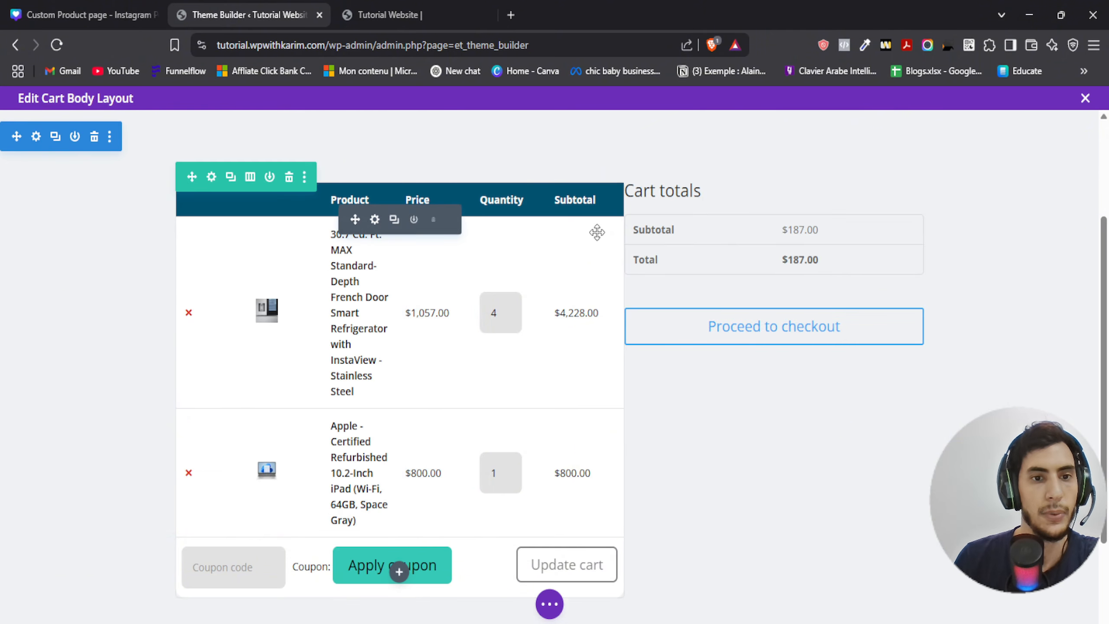
# Step: Change the cart row's column layout to a two-thirds column followed by a one-third column
pyautogui.click(249, 176)
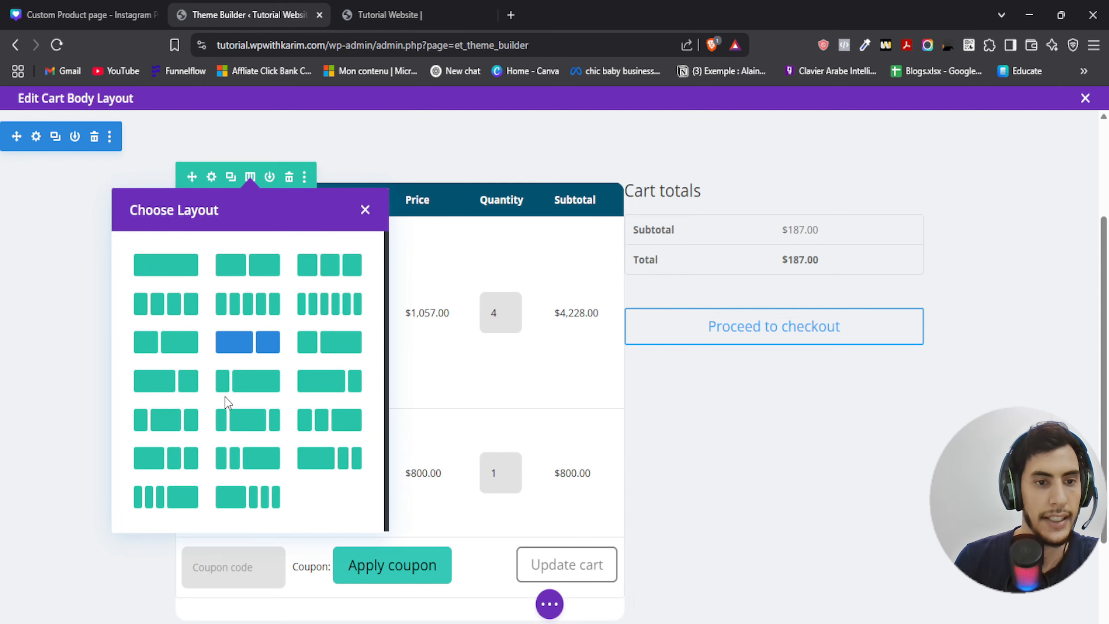
pyautogui.click(151, 383)
pyautogui.scroll(-3, 485, 350)
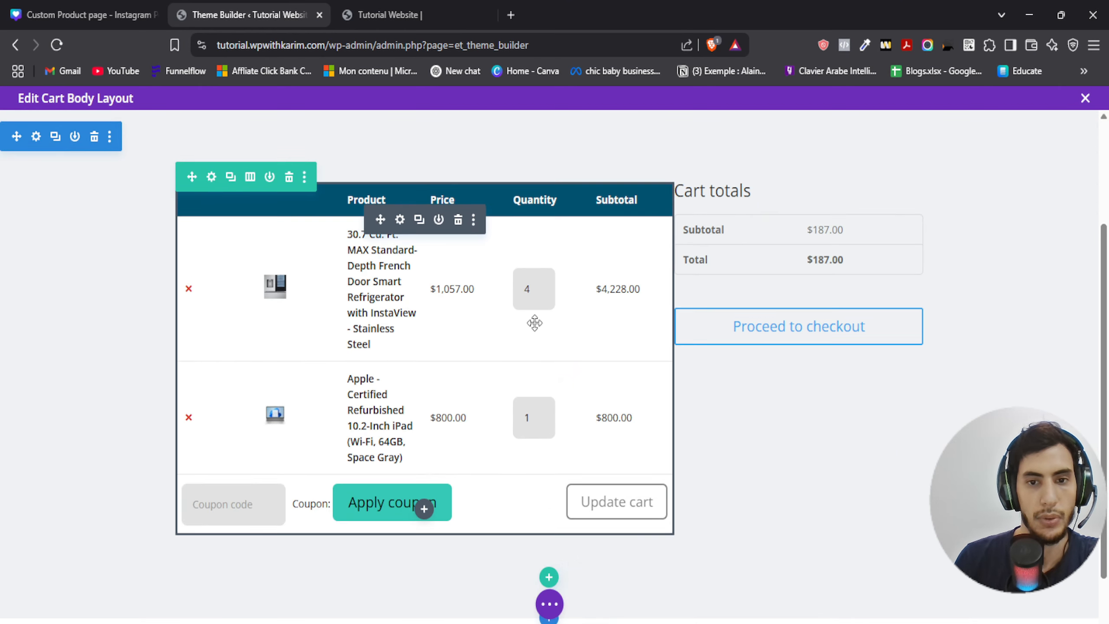
# Step: Set the cart row's gutter width to 2 and save the row settings
pyautogui.click(211, 176)
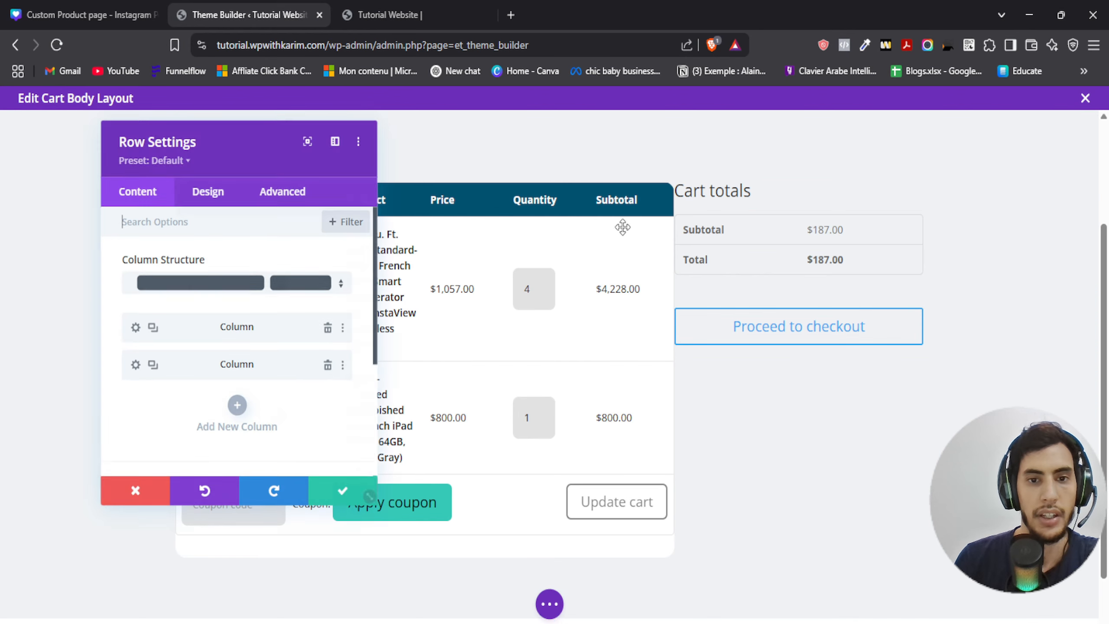
pyautogui.click(209, 191)
pyautogui.click(191, 260)
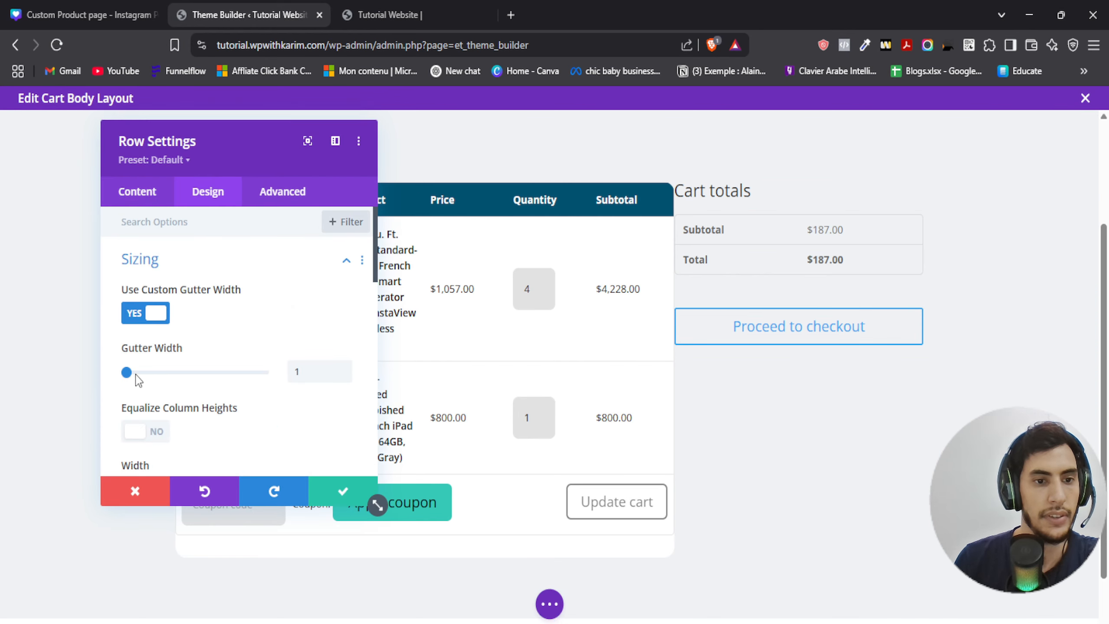
pyautogui.moveTo(127, 375); pyautogui.dragTo(172, 375)
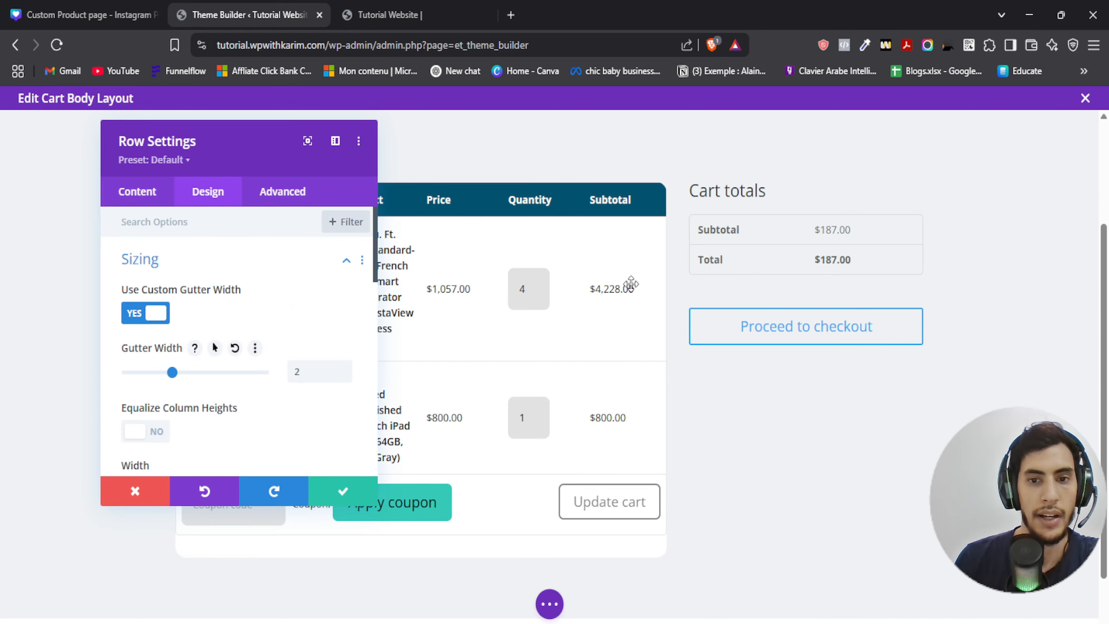
pyautogui.click(358, 493)
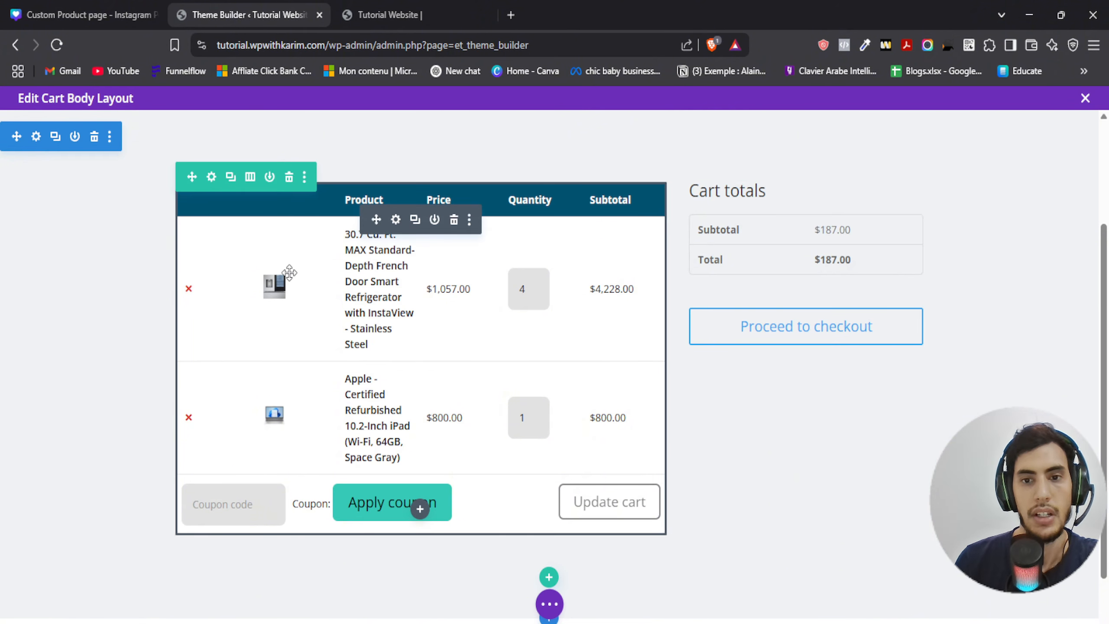
# Step: Give the cart row's second column, holding the cart totals, a white background
pyautogui.click(211, 178)
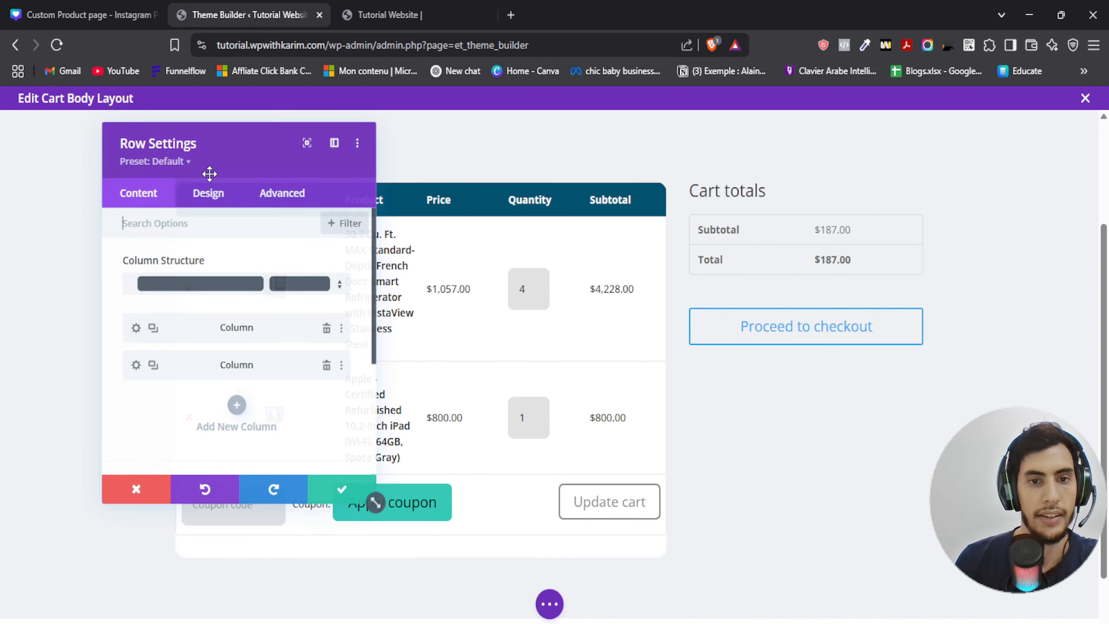
pyautogui.click(135, 365)
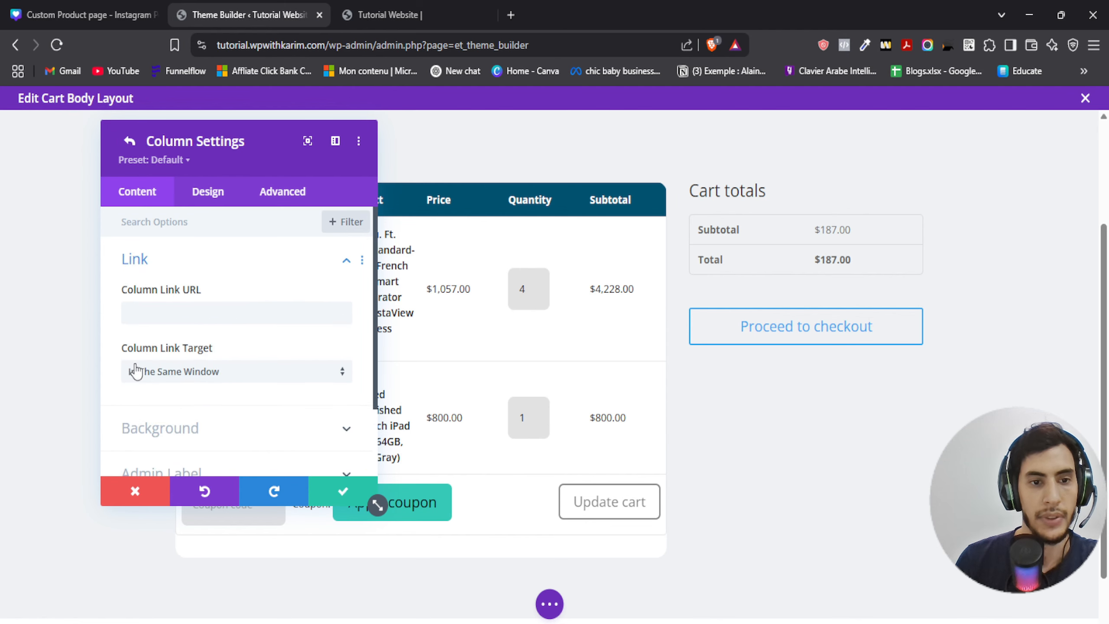
pyautogui.scroll(-2, 204, 284)
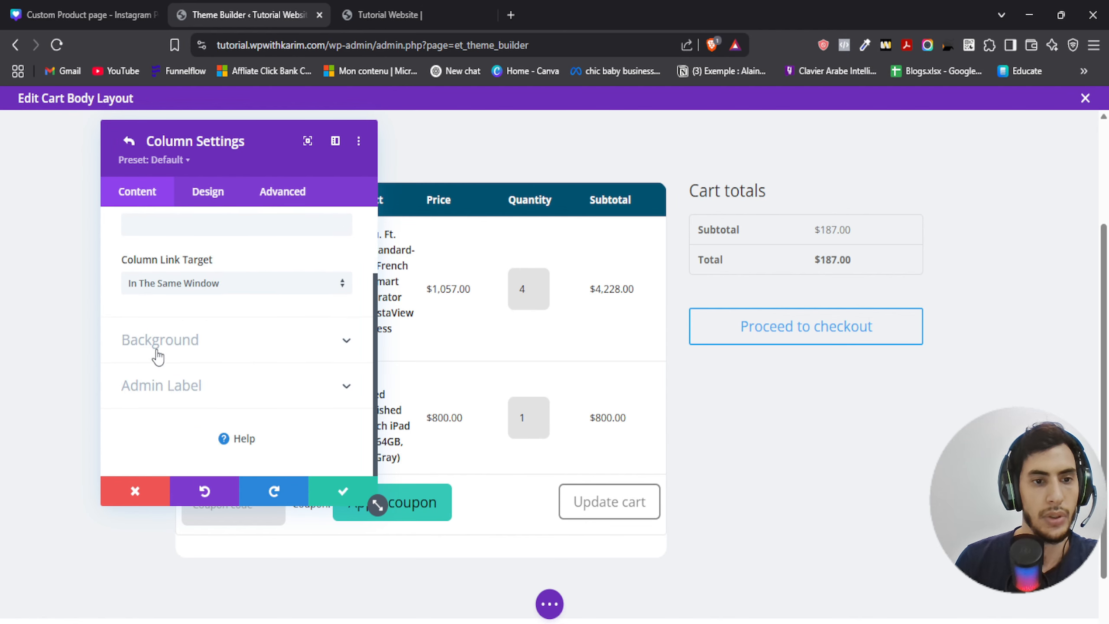
pyautogui.click(195, 348)
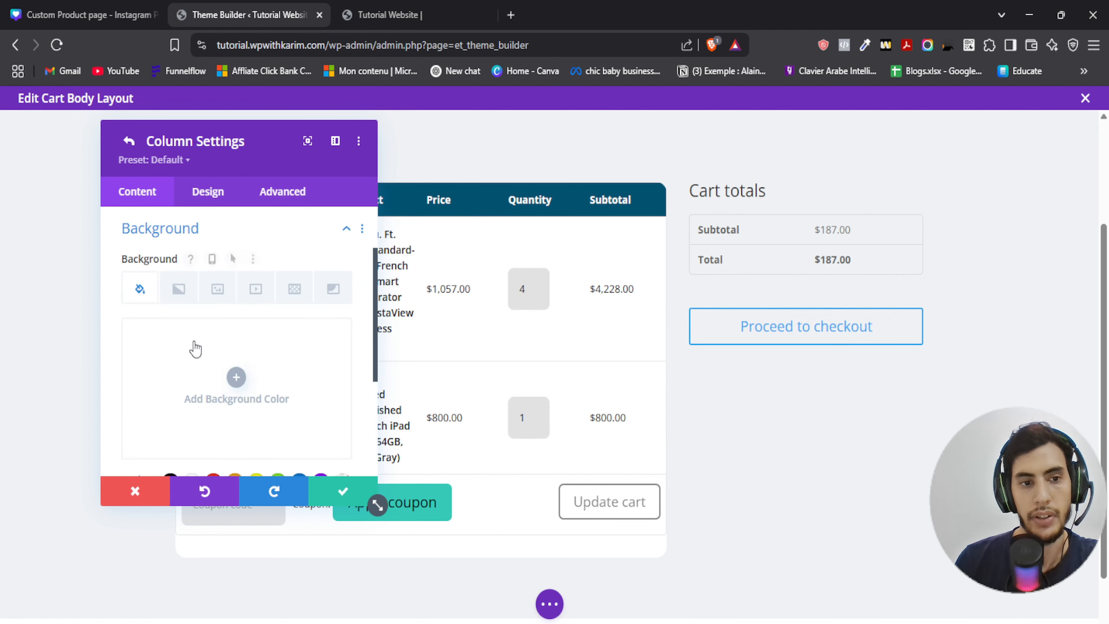
pyautogui.scroll(-2, 205, 332)
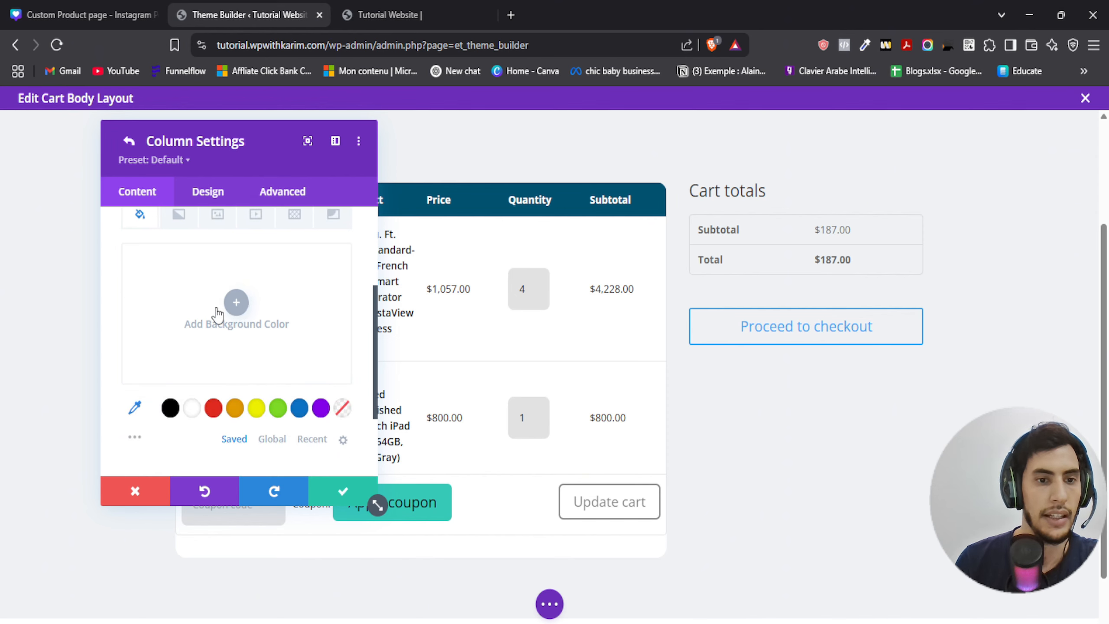
pyautogui.click(191, 408)
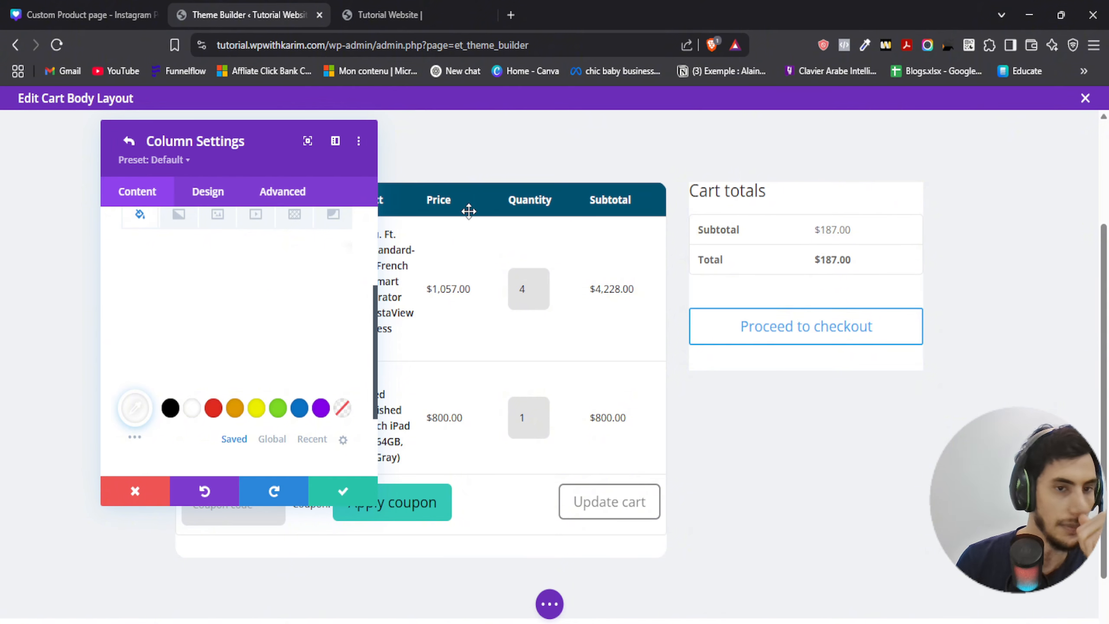
# Step: Set the second column's padding to 30px top, 80px bottom, and linked 10px left and right
pyautogui.click(208, 191)
pyautogui.click(149, 264)
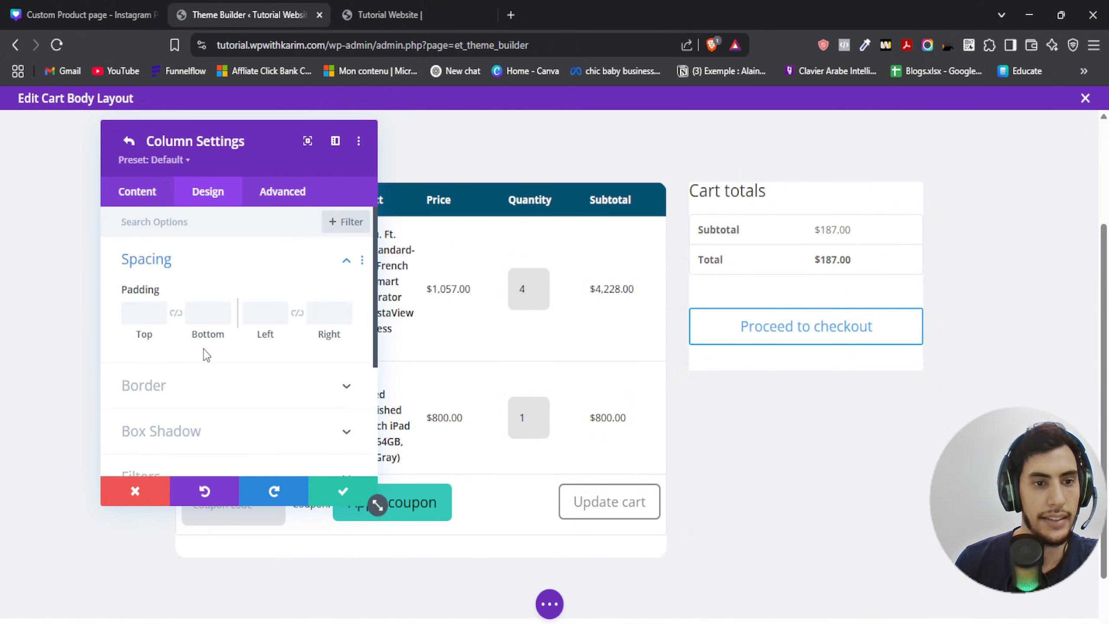
pyautogui.click(256, 309)
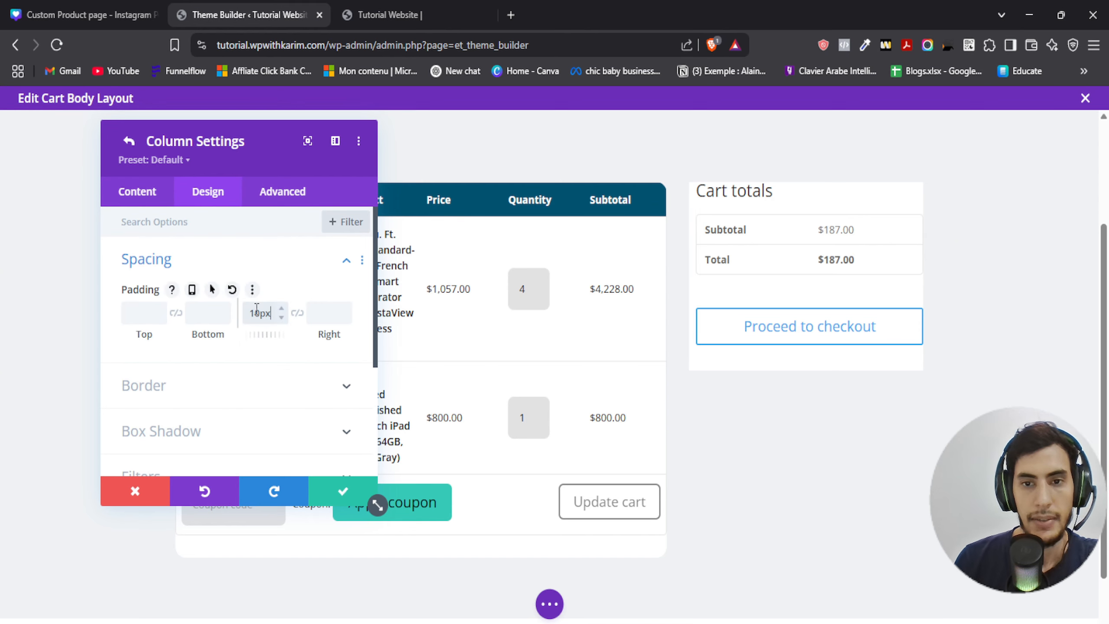
pyautogui.click(296, 313)
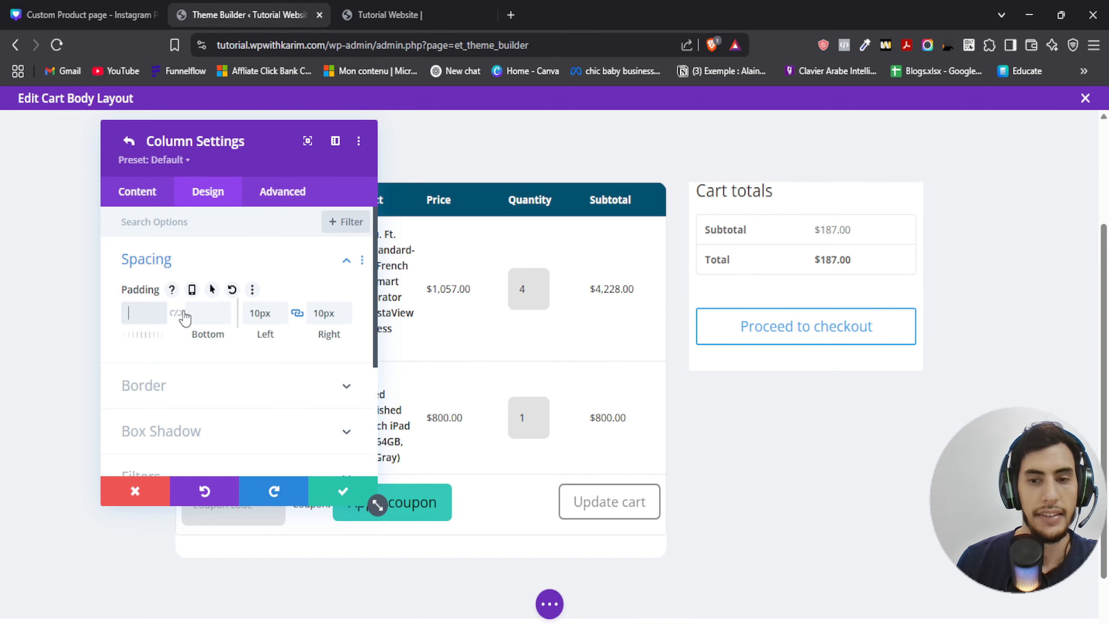
pyautogui.write('20')
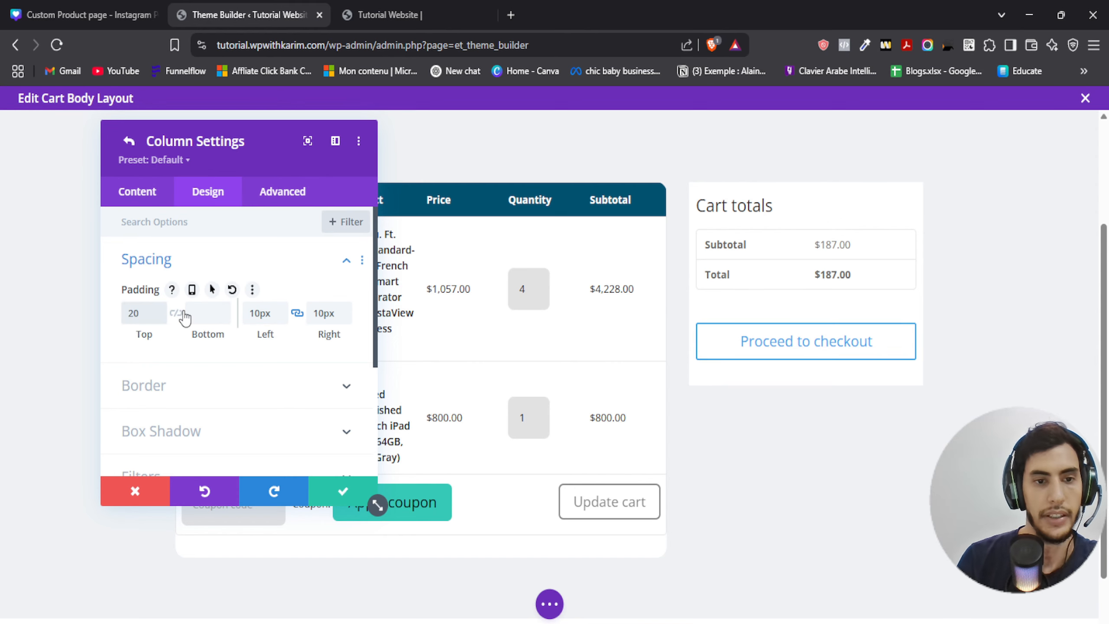
pyautogui.write('pxpx')
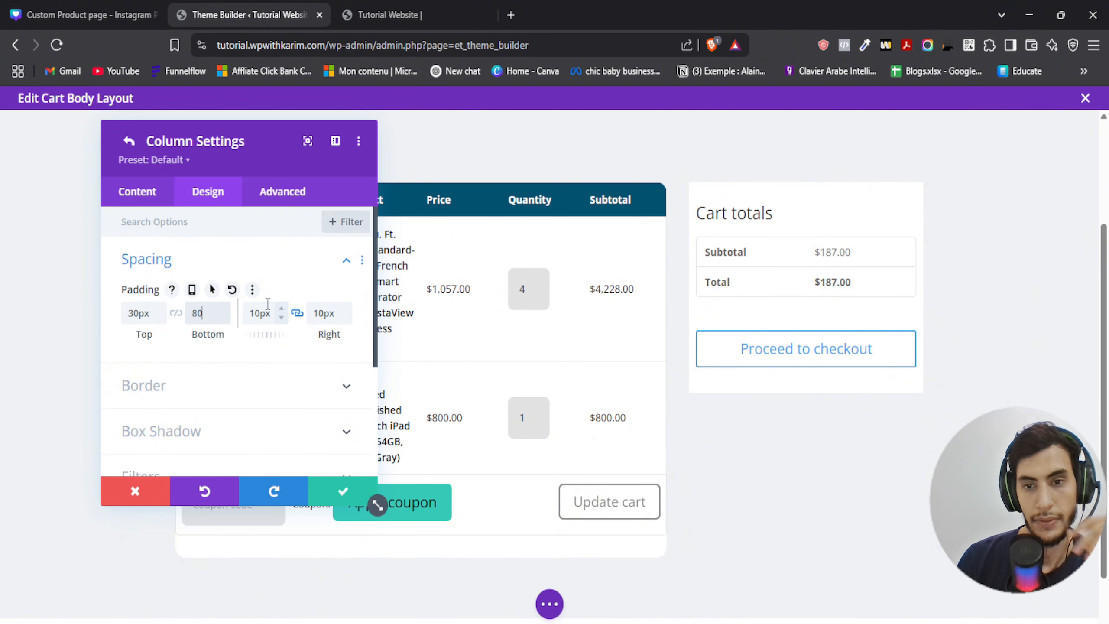
pyautogui.scroll(-2, 829, 345)
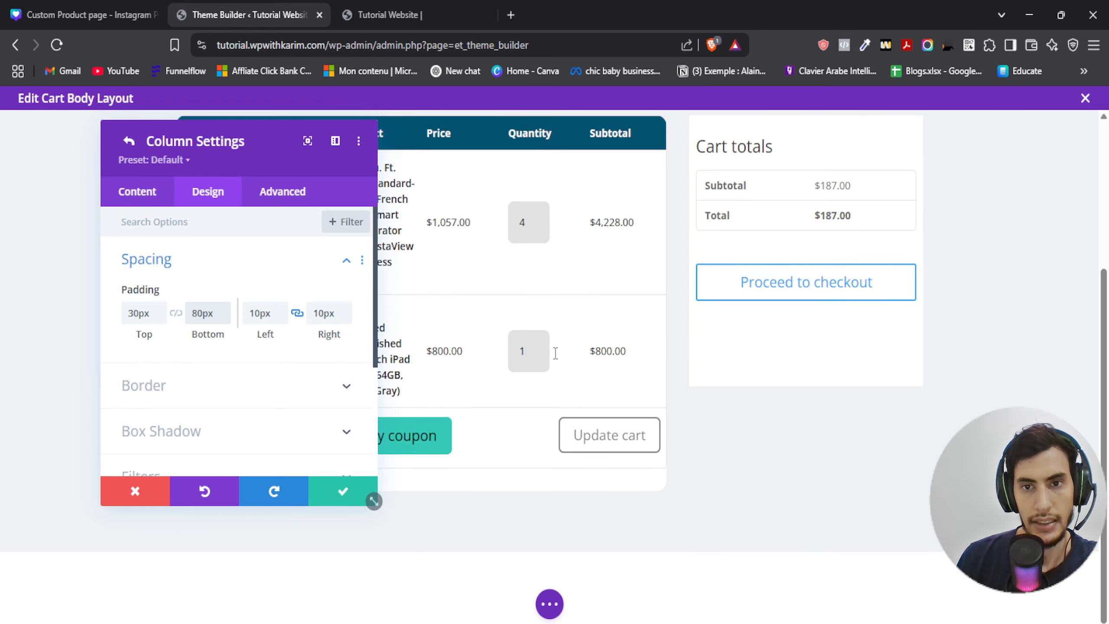
pyautogui.scroll(4, 567, 352)
pyautogui.scroll(-3, 791, 342)
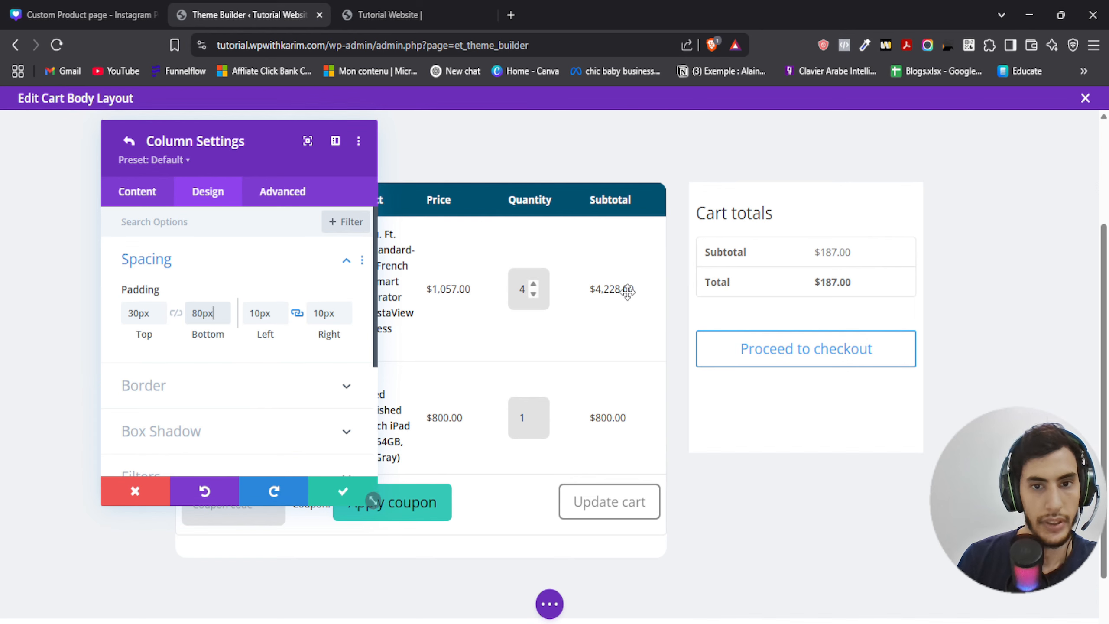
# Step: Round all four corners of the cart totals column by 15px
pyautogui.scroll(-4, 219, 301)
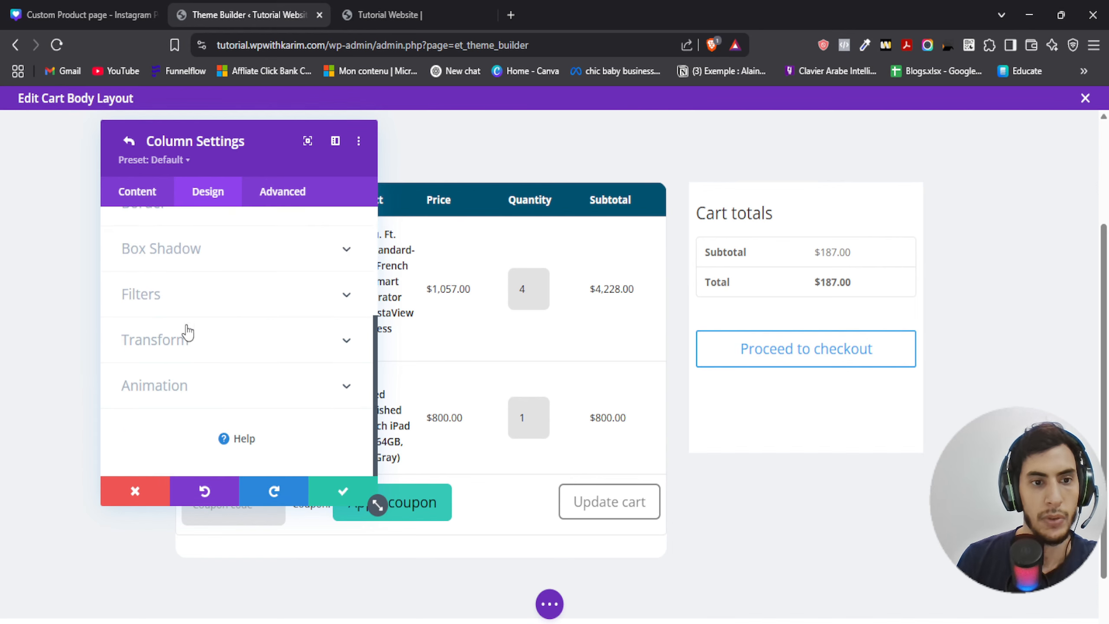
pyautogui.scroll(2, 187, 333)
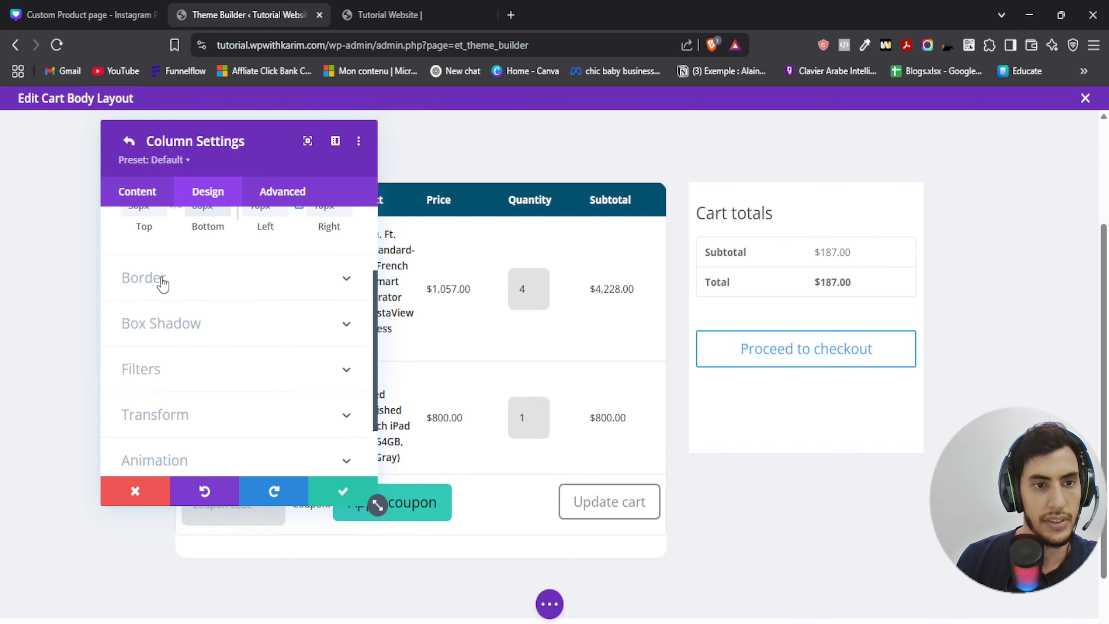
pyautogui.click(161, 280)
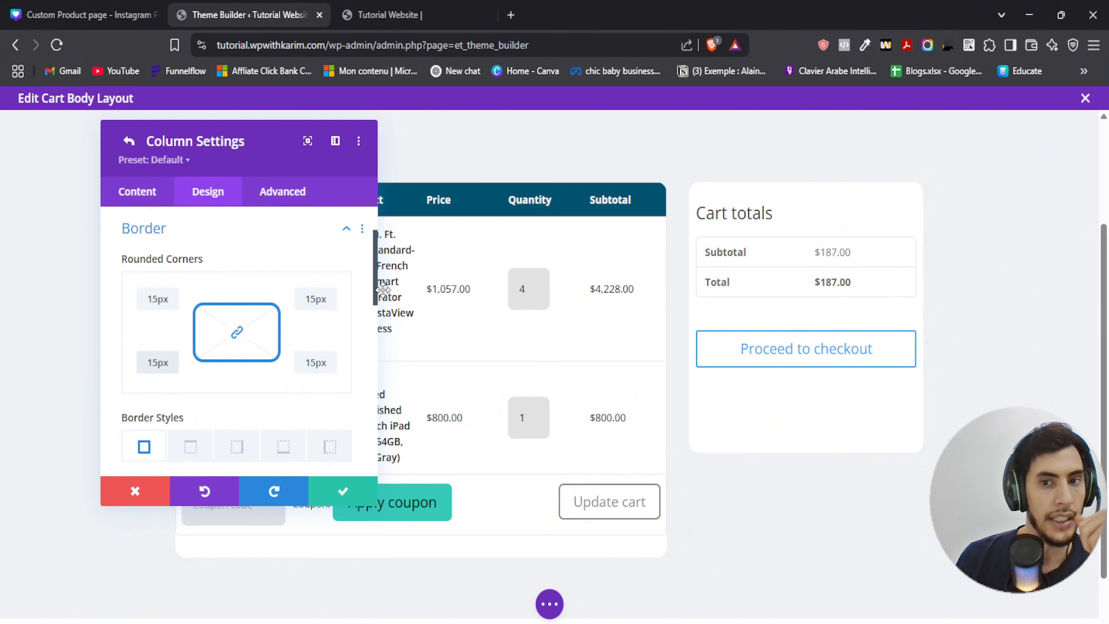
# Step: Add a 14px wide border along only the top edge of the cart totals column
pyautogui.scroll(-3, 191, 345)
pyautogui.click(188, 300)
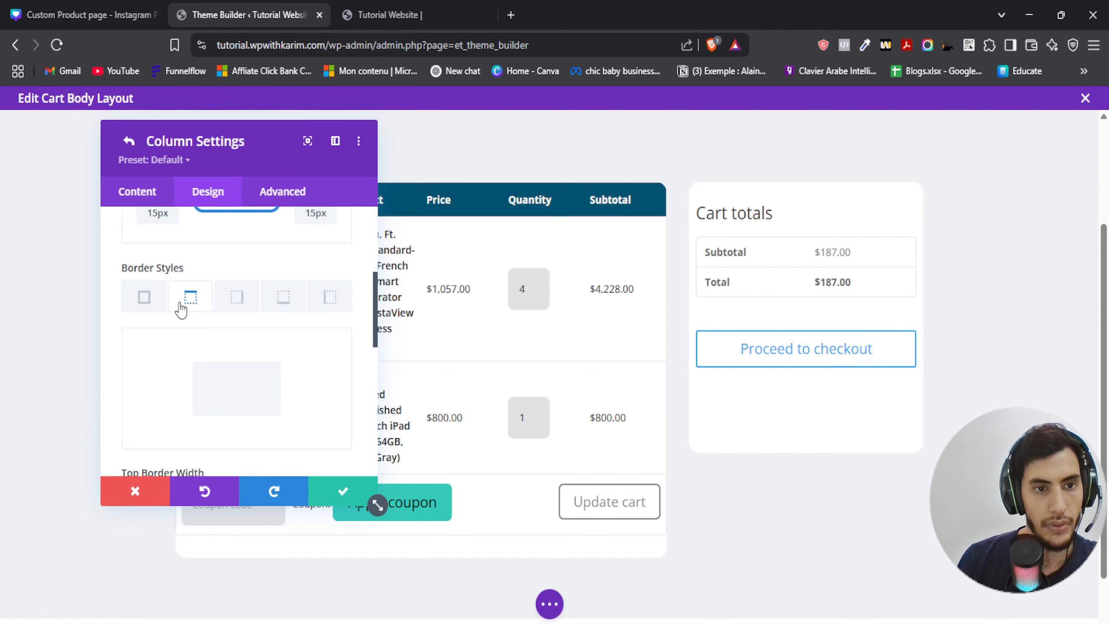
pyautogui.scroll(-3, 179, 307)
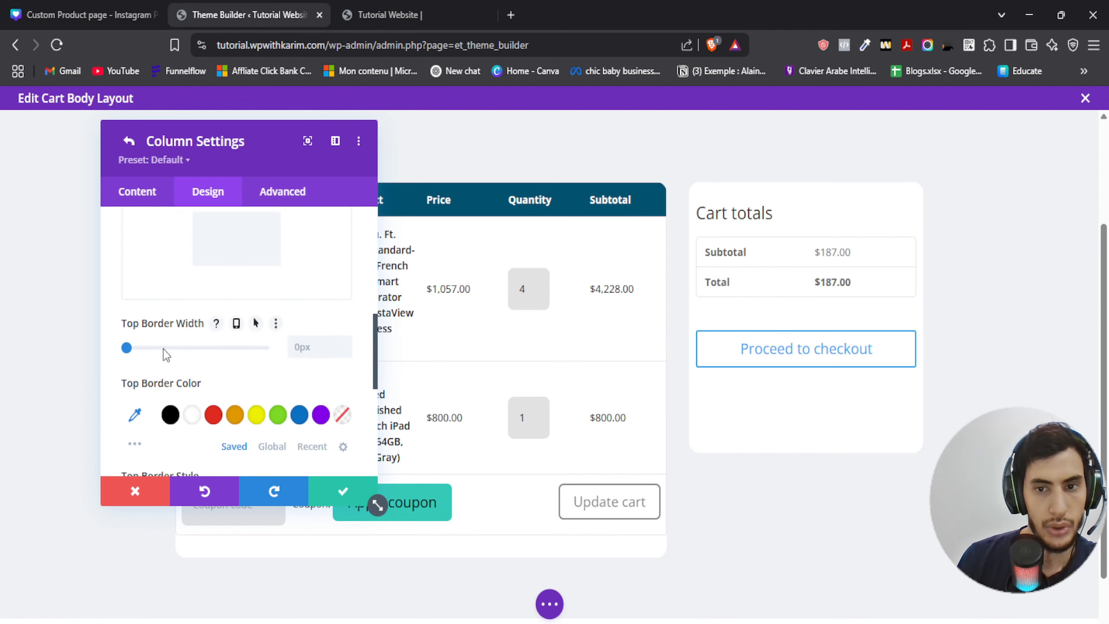
pyautogui.moveTo(123, 353); pyautogui.dragTo(168, 354)
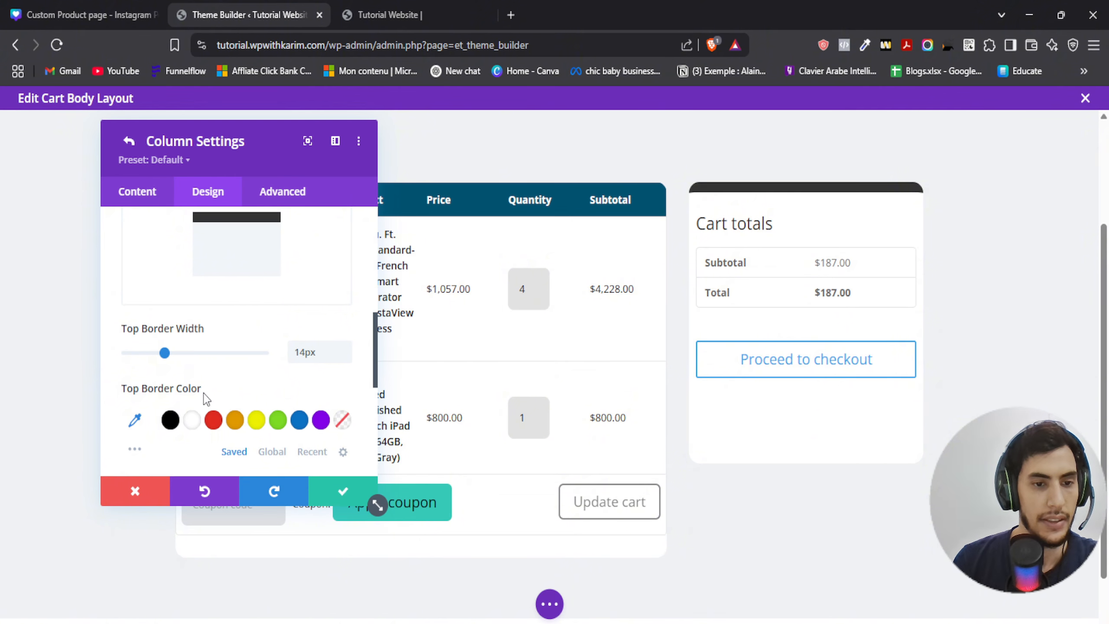
# Step: Try the red, green and blue preset colors on the column's top border
pyautogui.click(213, 420)
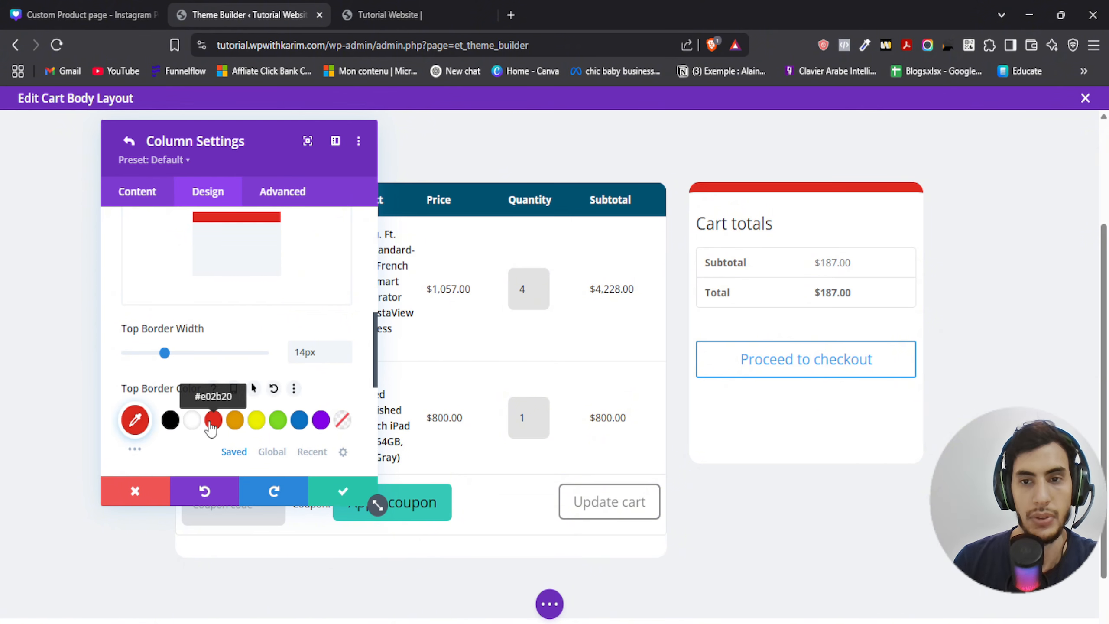
pyautogui.click(278, 419)
pyautogui.click(299, 420)
# Step: Copy the header color #005270 from the Canva color sheet, apply it to the column's top border, and save the column and row
pyautogui.click(88, 15)
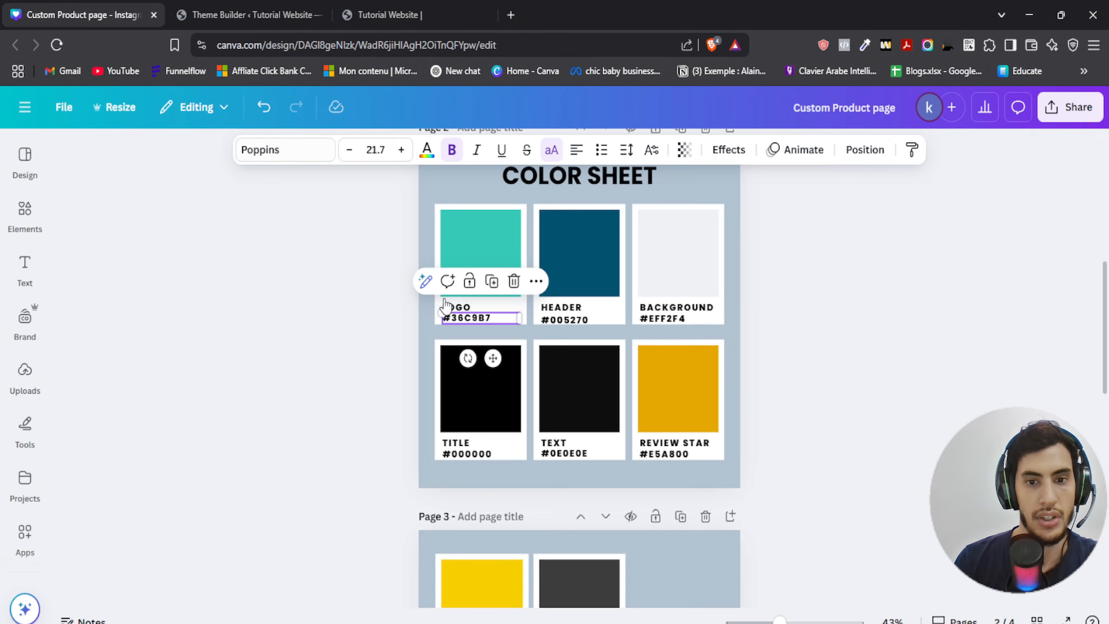
pyautogui.doubleClick(565, 319)
pyautogui.click(248, 15)
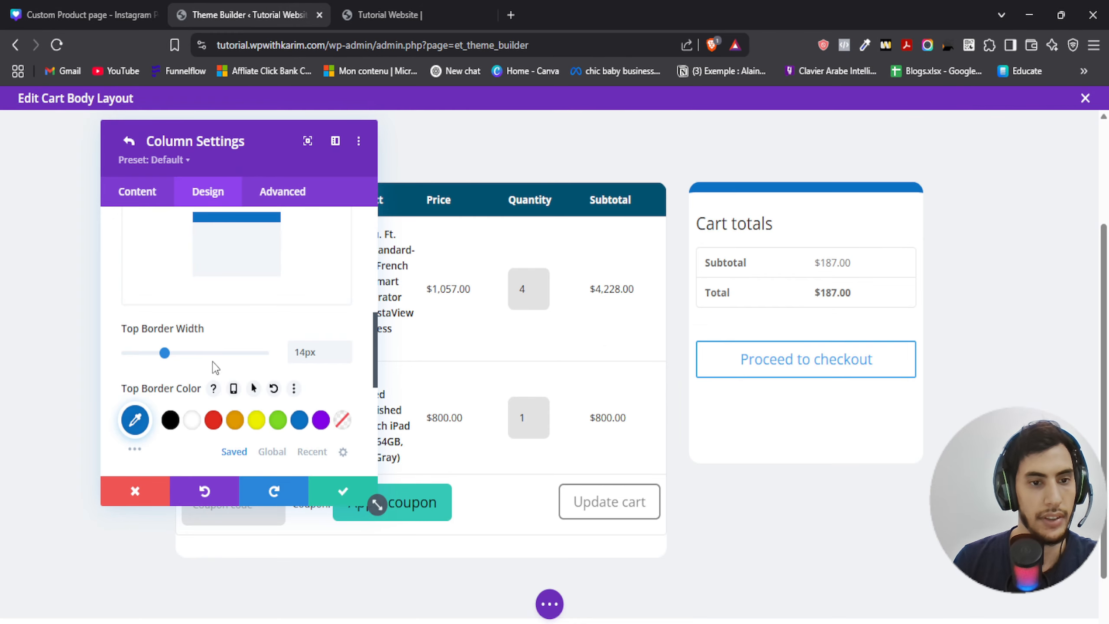
pyautogui.click(147, 422)
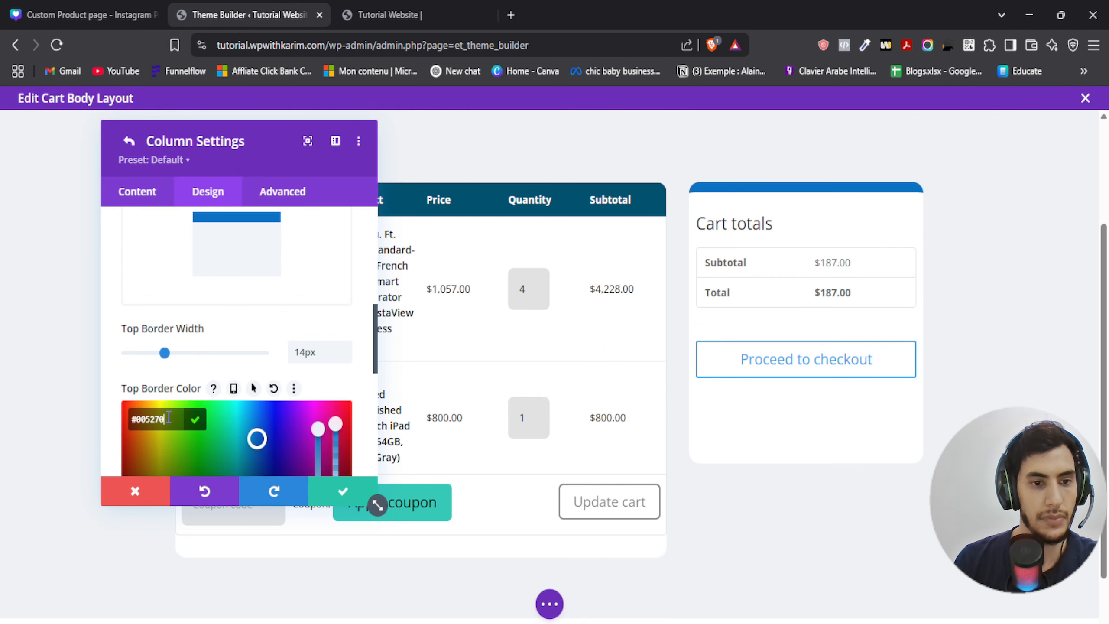
pyautogui.click(196, 421)
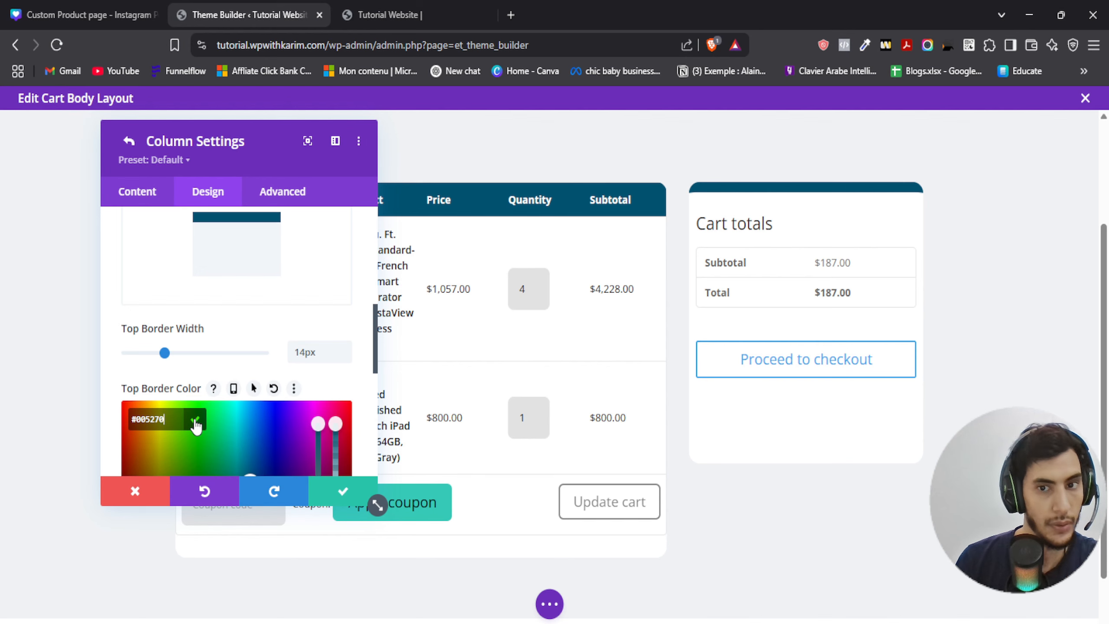
pyautogui.click(195, 422)
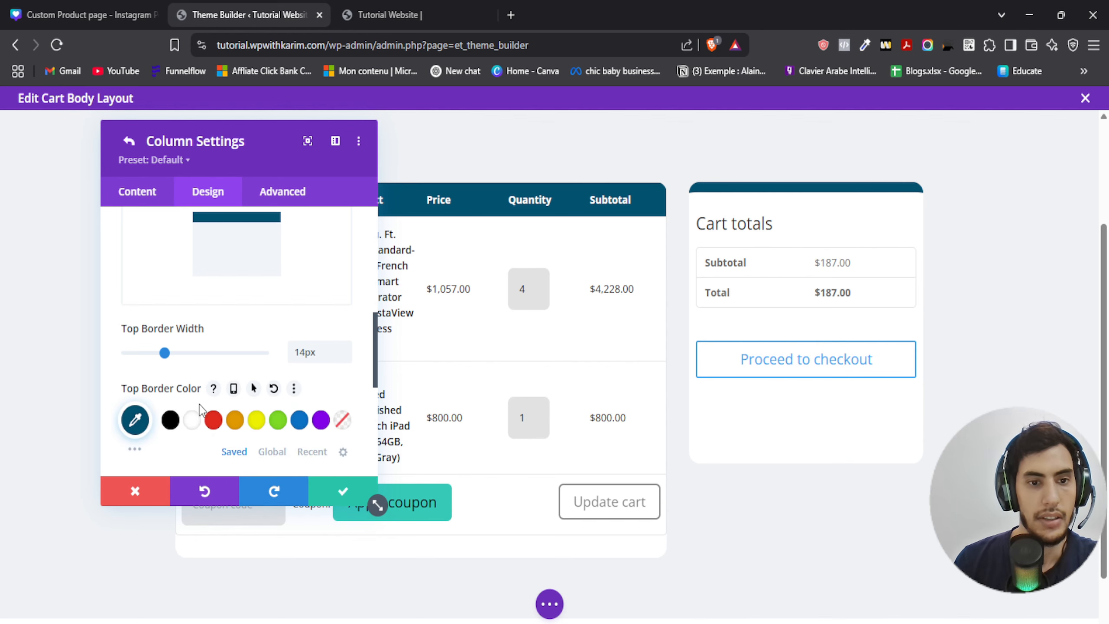
pyautogui.click(348, 489)
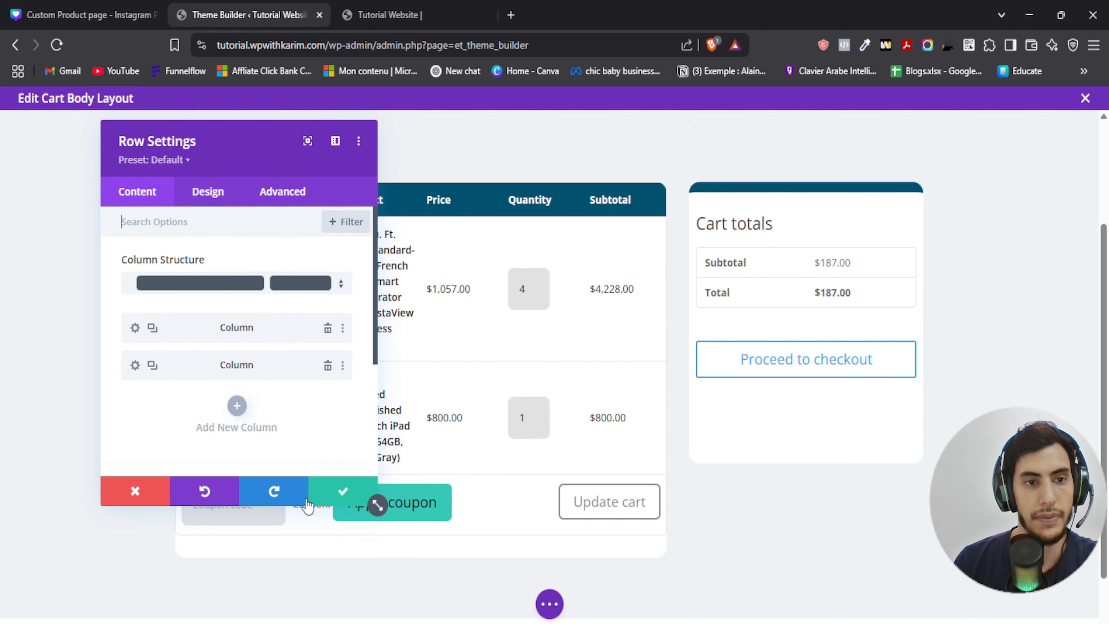
pyautogui.click(331, 496)
# Step: Open the Woo Cart Totals module's design settings and try black and then white as the table background color
pyautogui.click(782, 254)
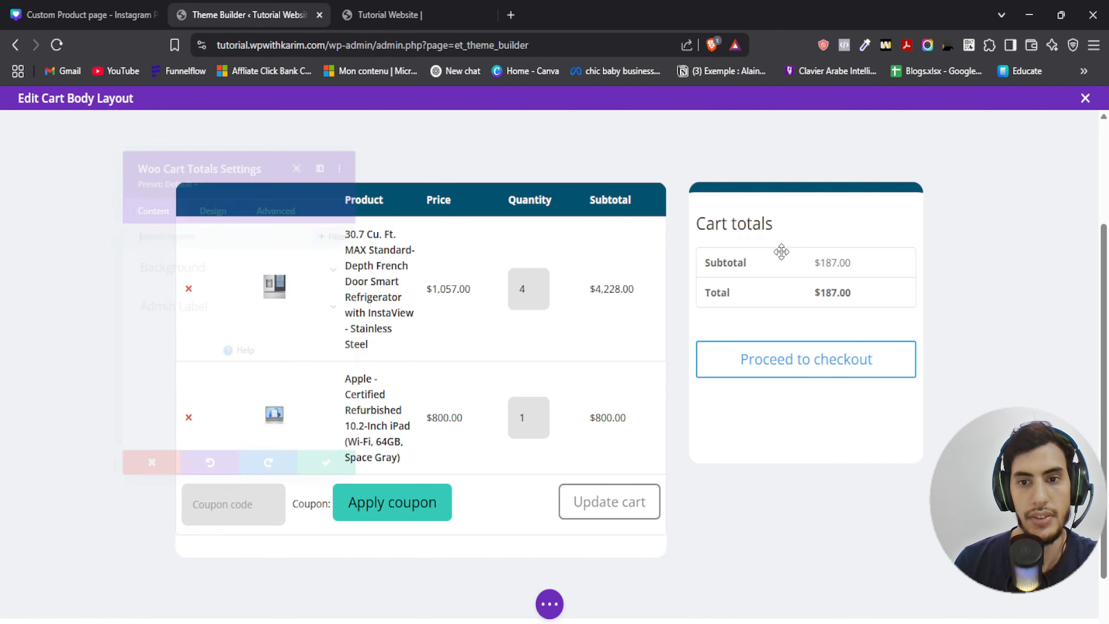
pyautogui.moveTo(212, 154); pyautogui.dragTo(179, 160)
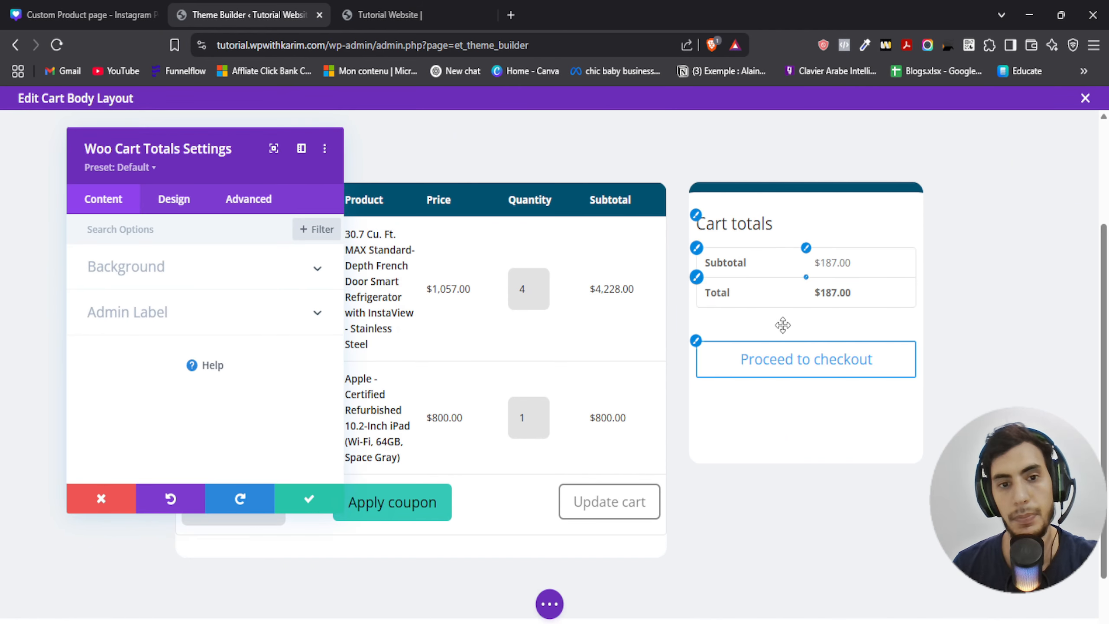
pyautogui.moveTo(239, 137); pyautogui.dragTo(207, 137)
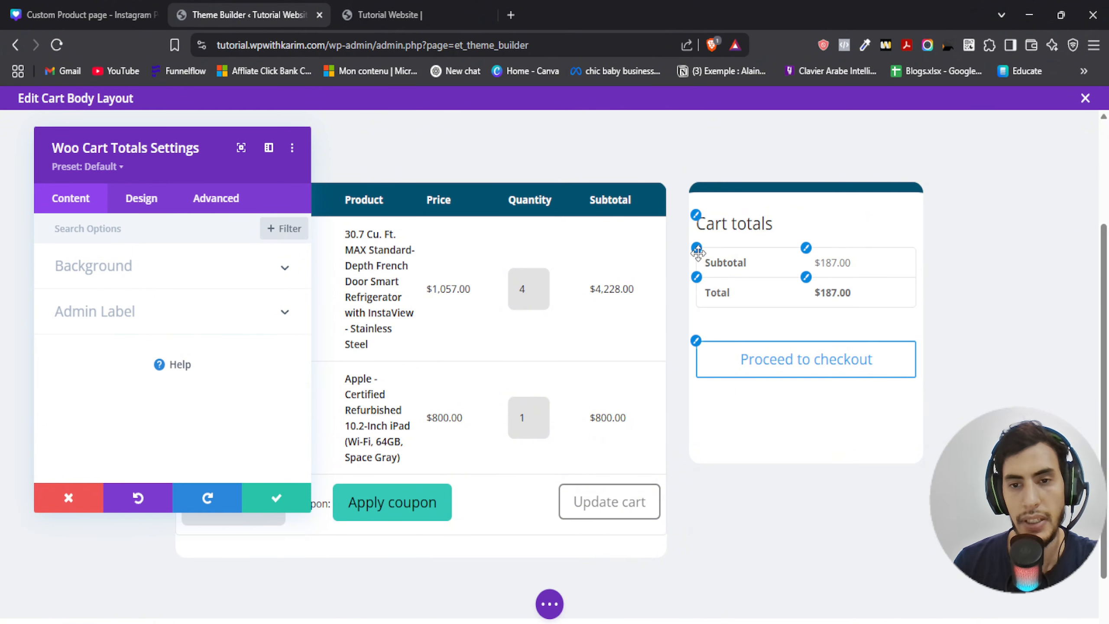
pyautogui.click(716, 263)
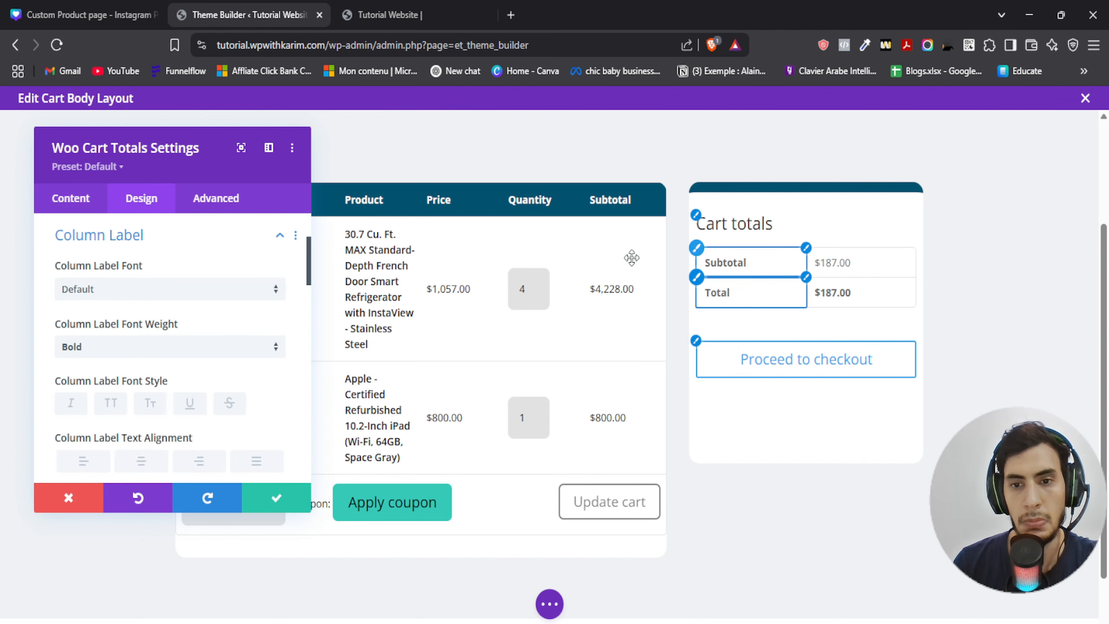
pyautogui.scroll(-6, 159, 360)
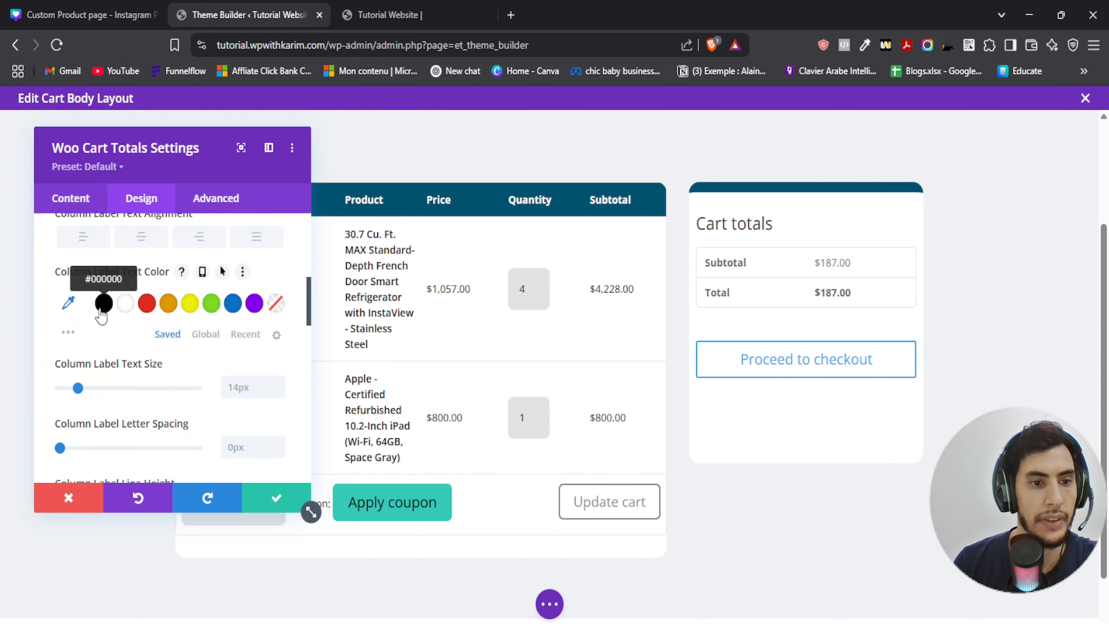
pyautogui.scroll(-6, 91, 348)
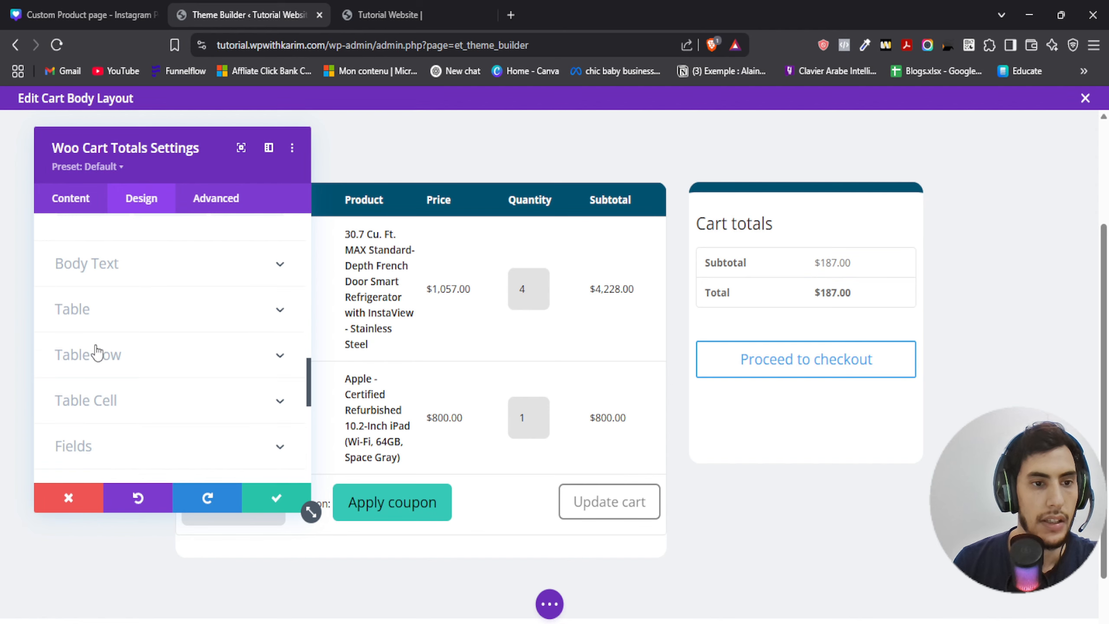
pyautogui.click(92, 350)
pyautogui.scroll(7, 131, 331)
pyautogui.scroll(-4, 130, 328)
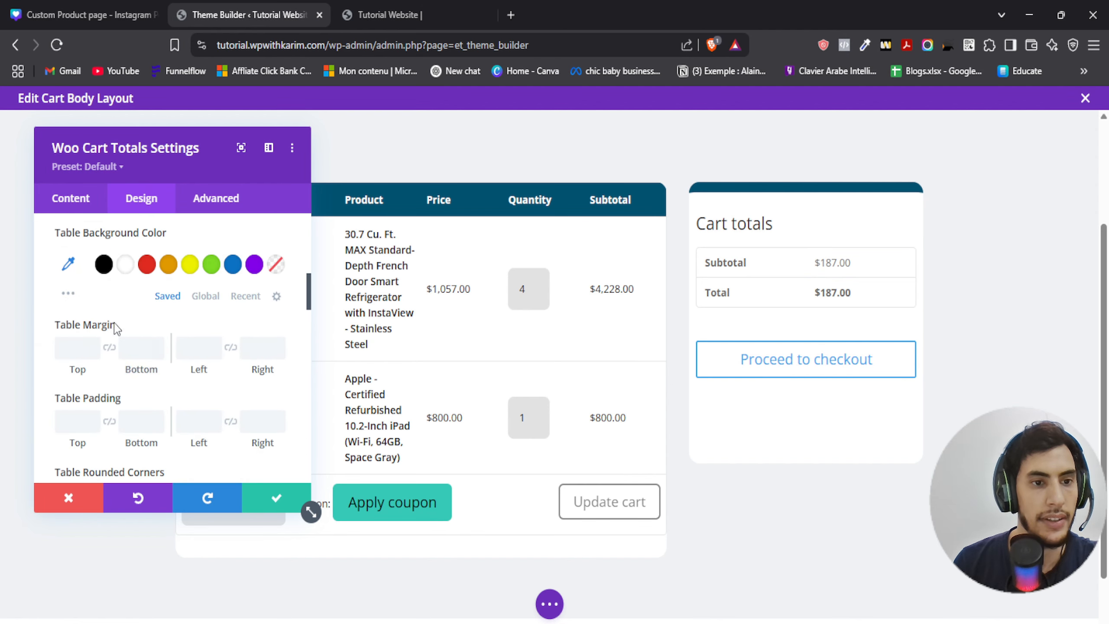
pyautogui.click(104, 265)
pyautogui.click(125, 264)
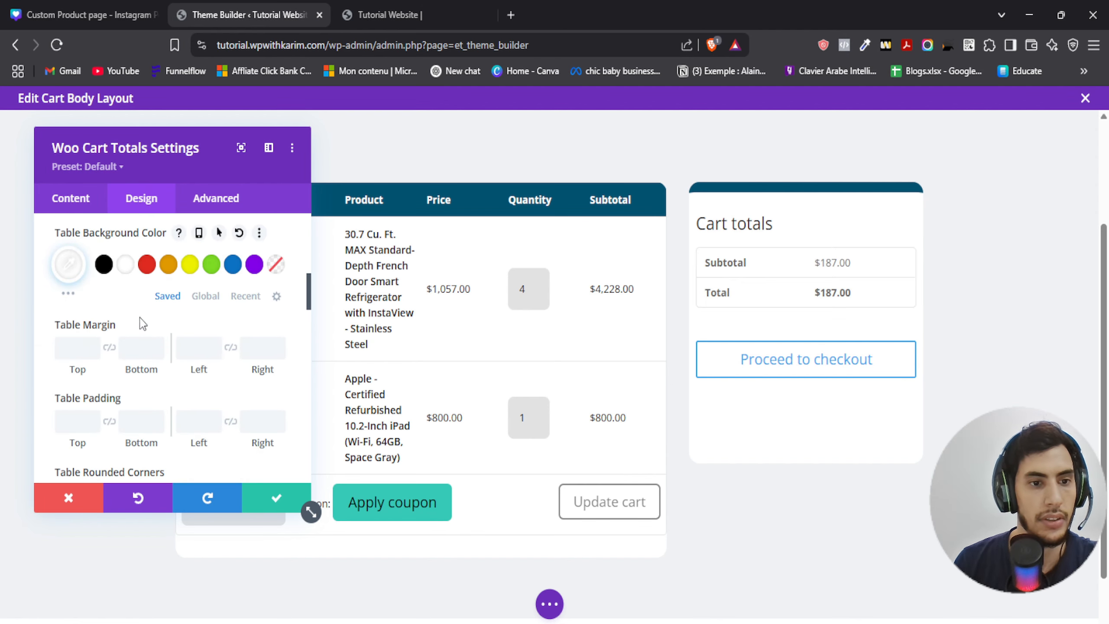
# Step: Try black as the border color of the cart totals table
pyautogui.scroll(2, 131, 305)
pyautogui.scroll(-4, 134, 362)
pyautogui.scroll(-8, 113, 353)
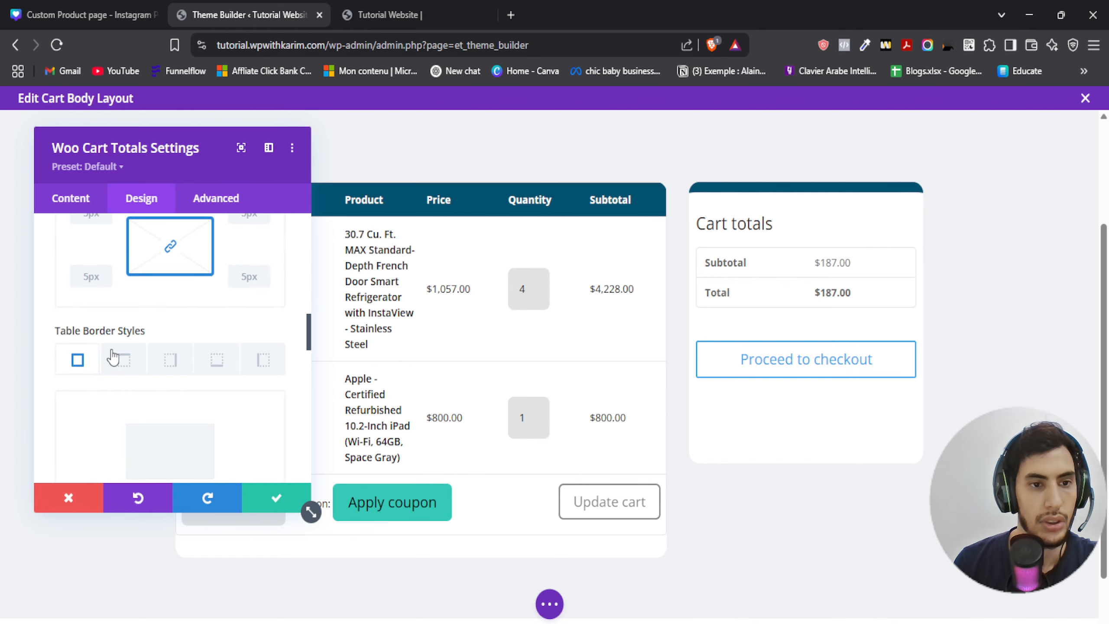
pyautogui.scroll(-5, 130, 332)
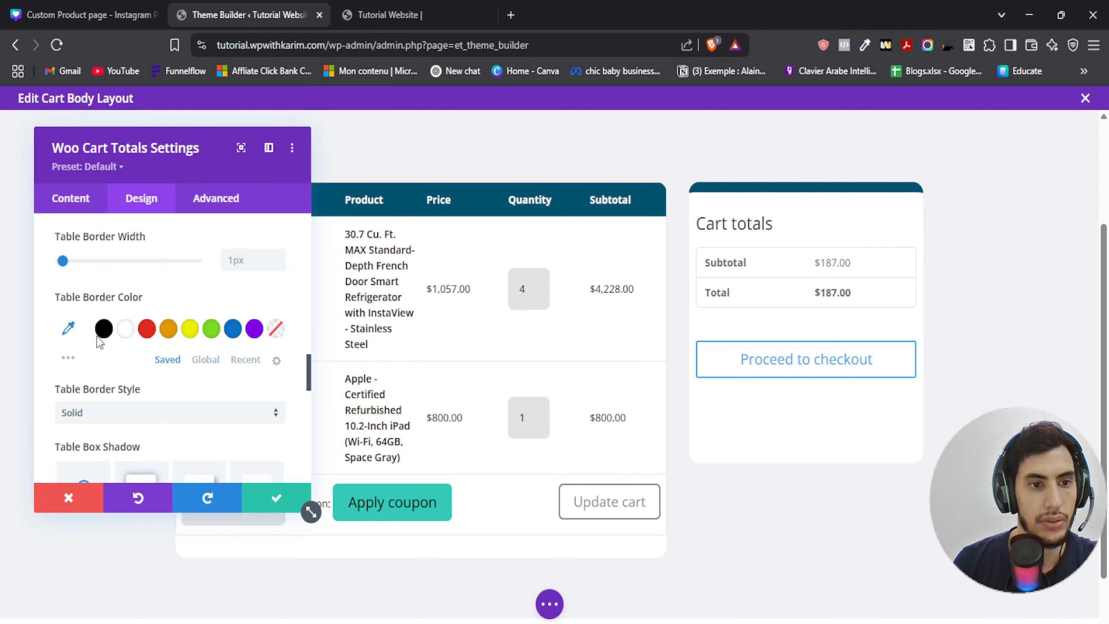
pyautogui.click(104, 329)
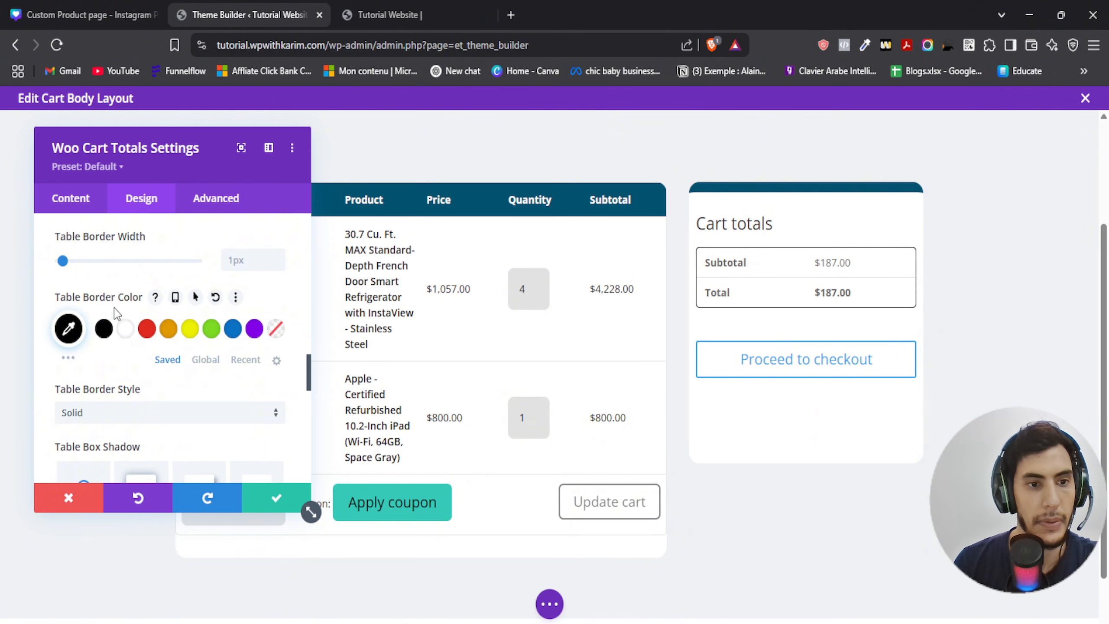
pyautogui.scroll(-4, 108, 343)
pyautogui.scroll(-5, 118, 306)
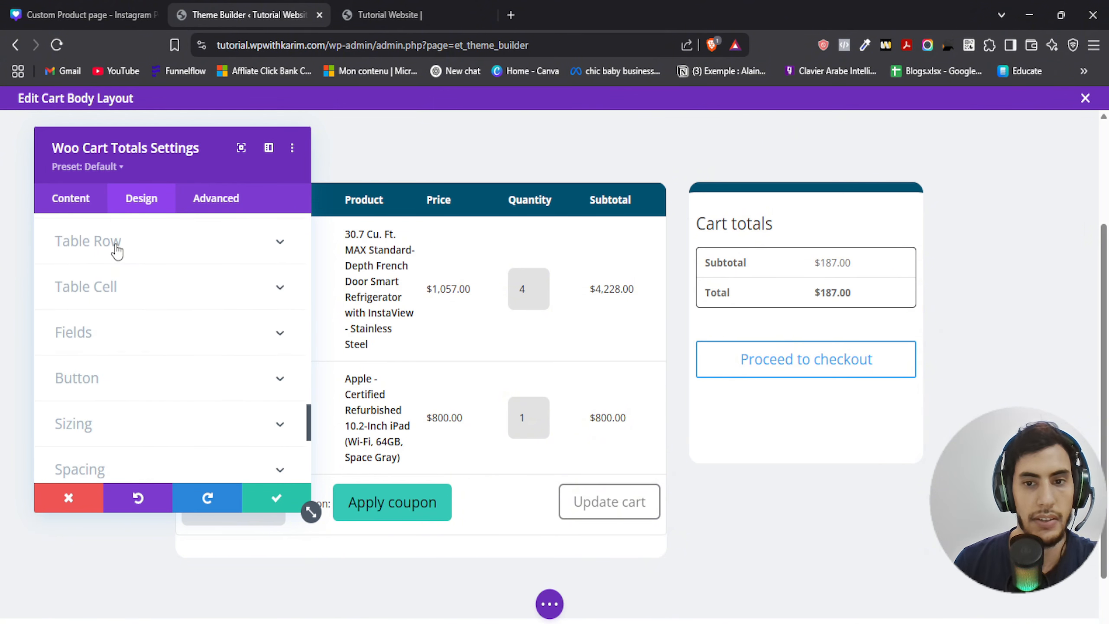
# Step: Try black and then white as the background color of the cart totals table rows
pyautogui.click(129, 251)
pyautogui.scroll(-6, 155, 371)
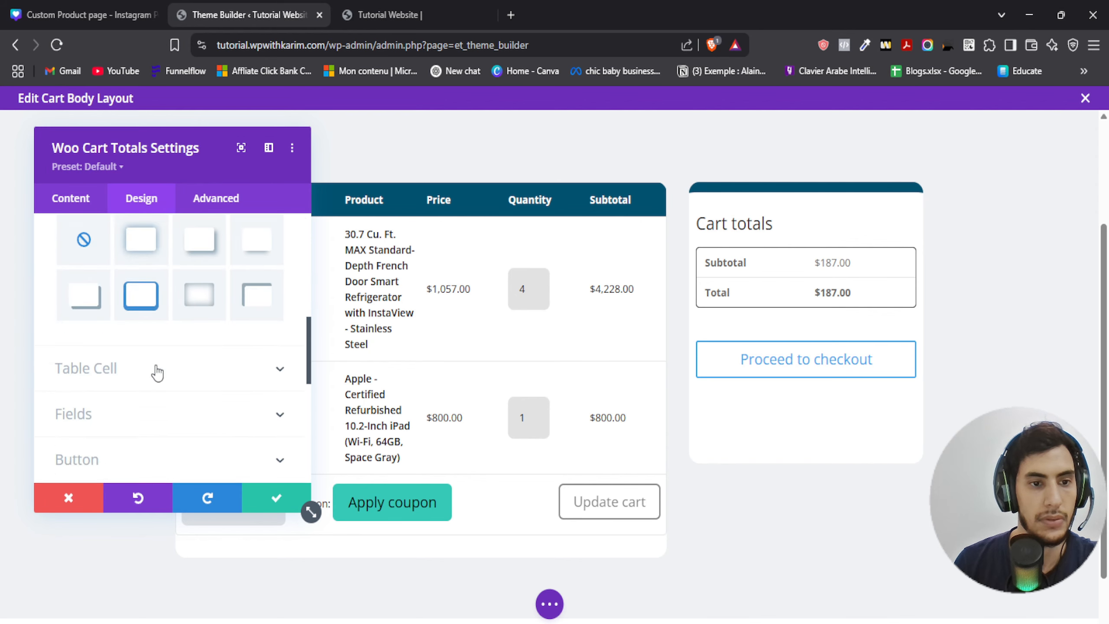
pyautogui.scroll(6, 157, 371)
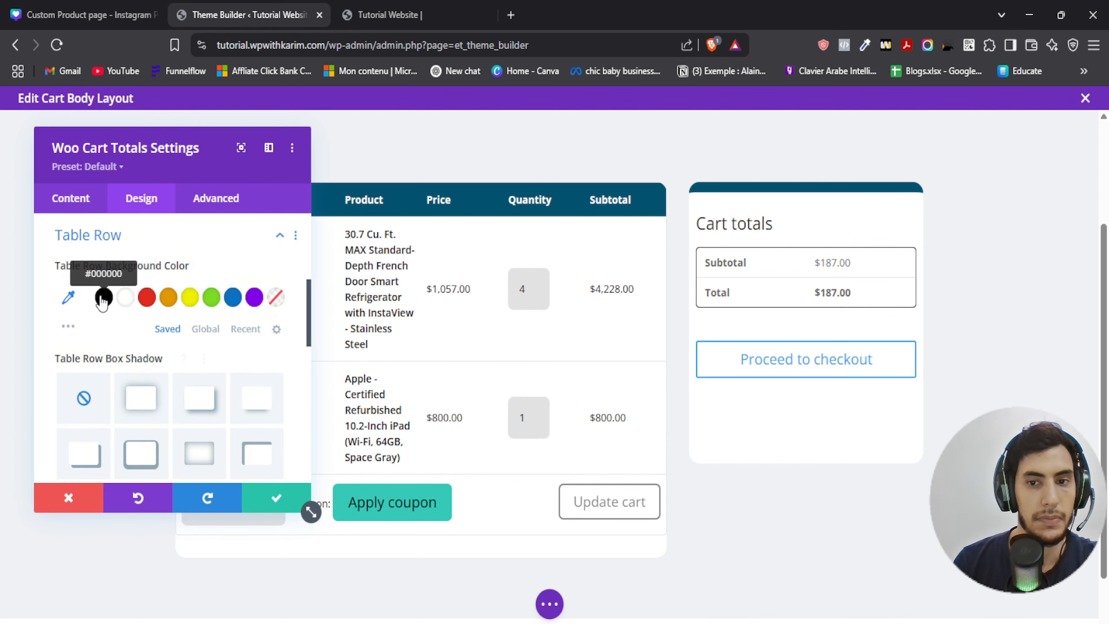
pyautogui.click(104, 298)
pyautogui.click(126, 299)
pyautogui.scroll(-8, 131, 309)
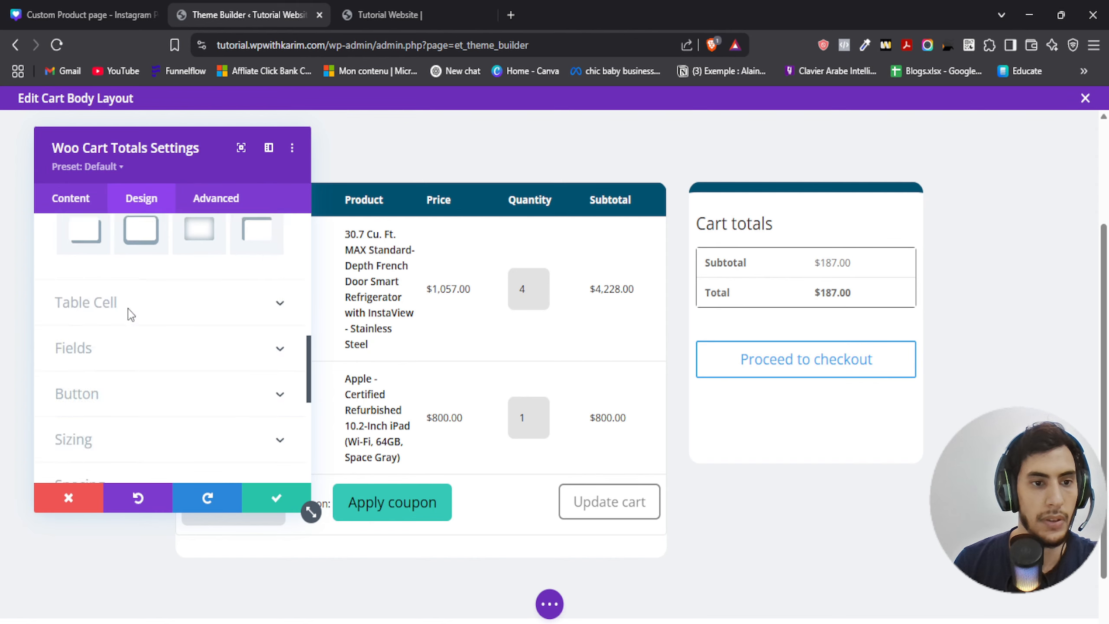
pyautogui.scroll(3, 102, 277)
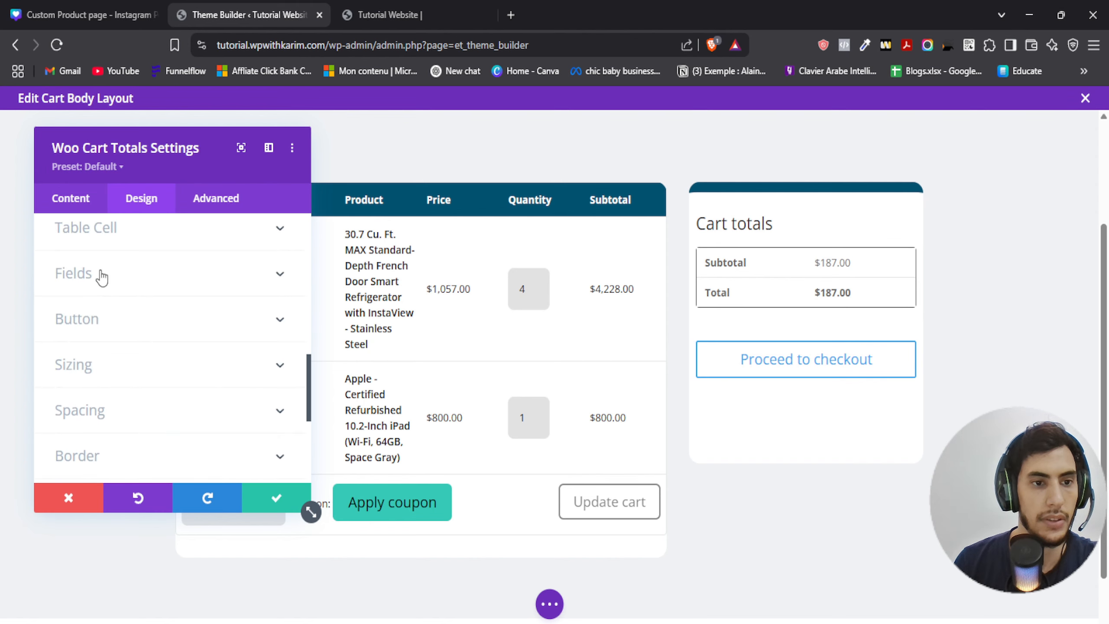
# Step: Try black as the table cell border color, and discard all changes made to the Cart Totals module
pyautogui.click(124, 243)
pyautogui.scroll(-6, 131, 306)
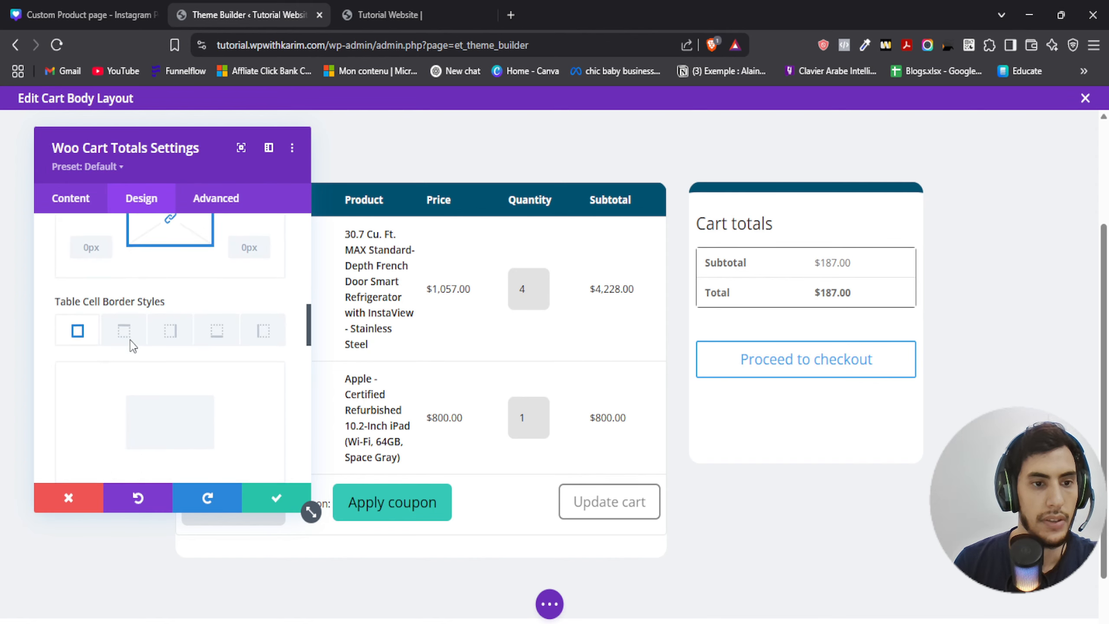
pyautogui.scroll(-4, 130, 345)
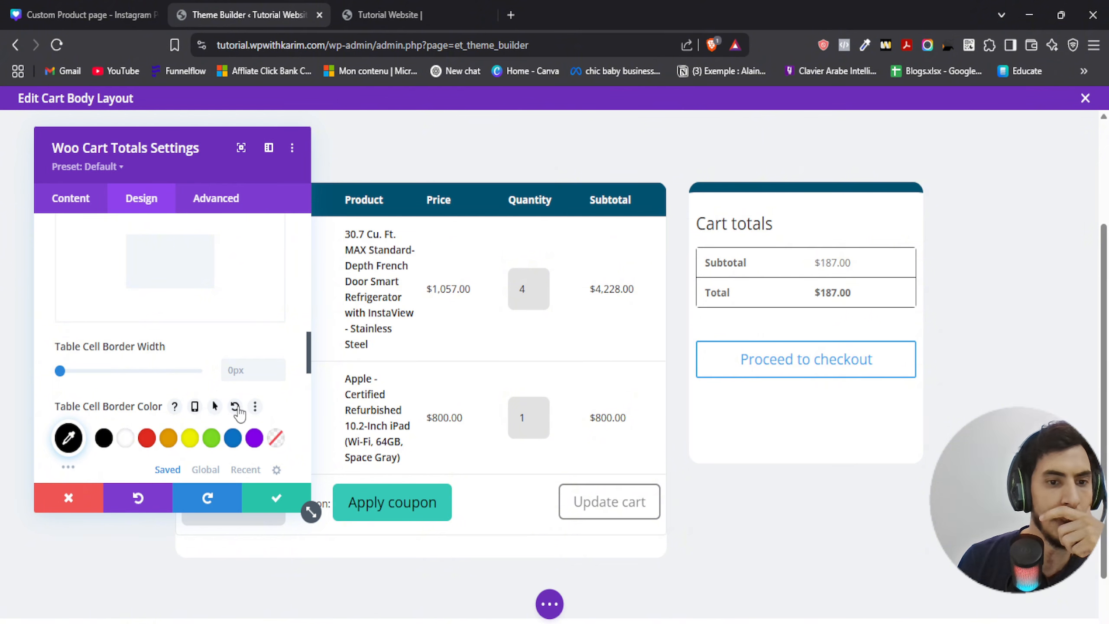
pyautogui.click(62, 501)
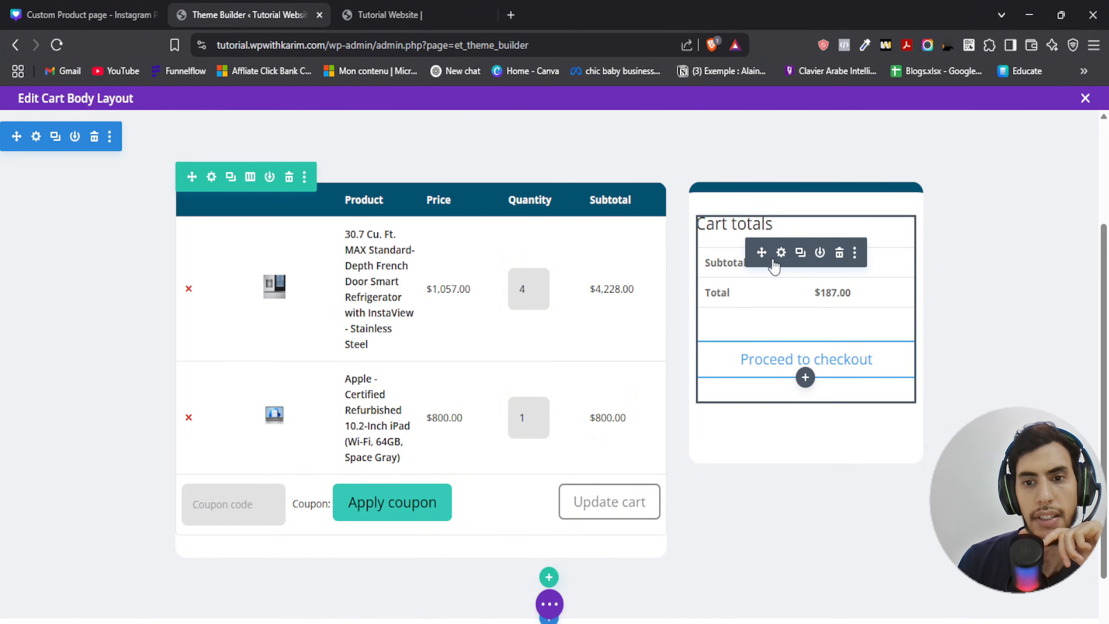
# Step: Reopen the Woo Cart Totals settings and enable custom styles for the Proceed to checkout button
pyautogui.click(780, 253)
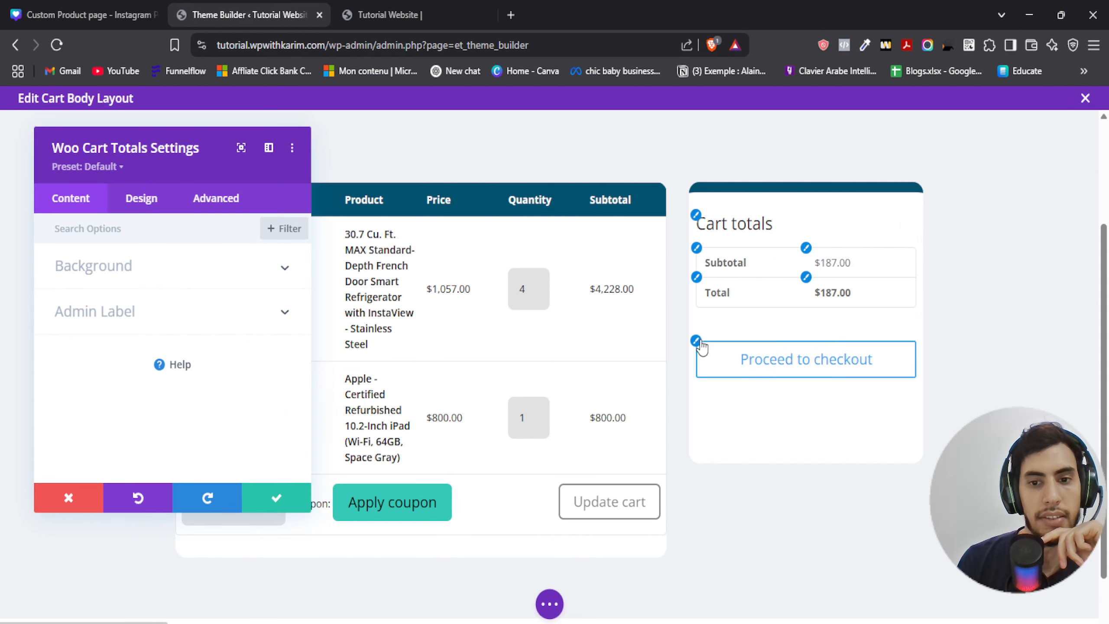
pyautogui.click(696, 341)
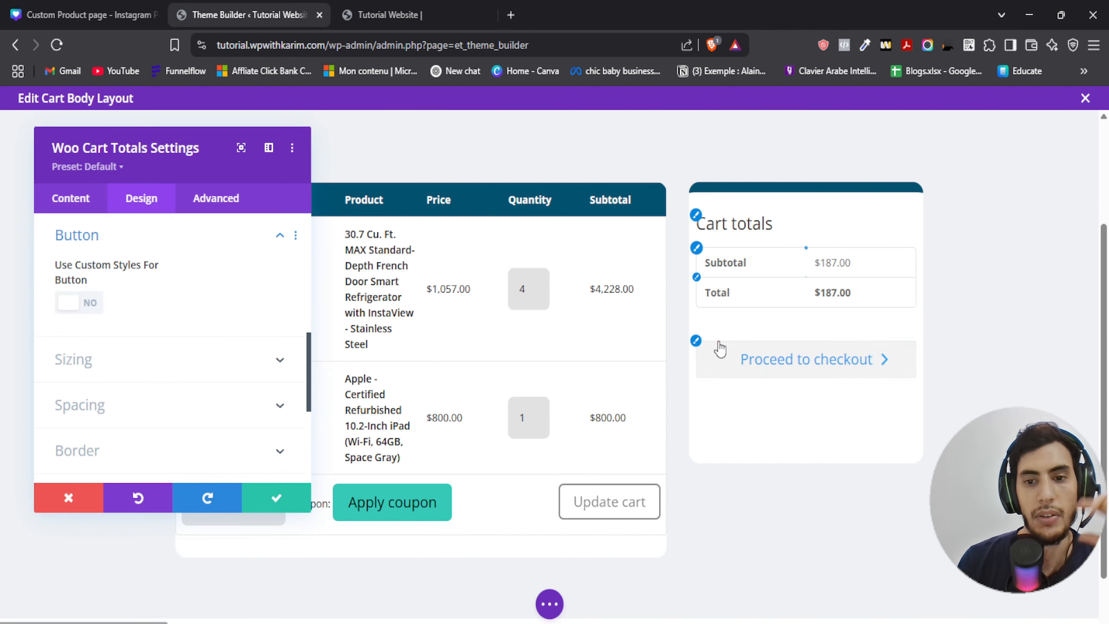
pyautogui.click(74, 306)
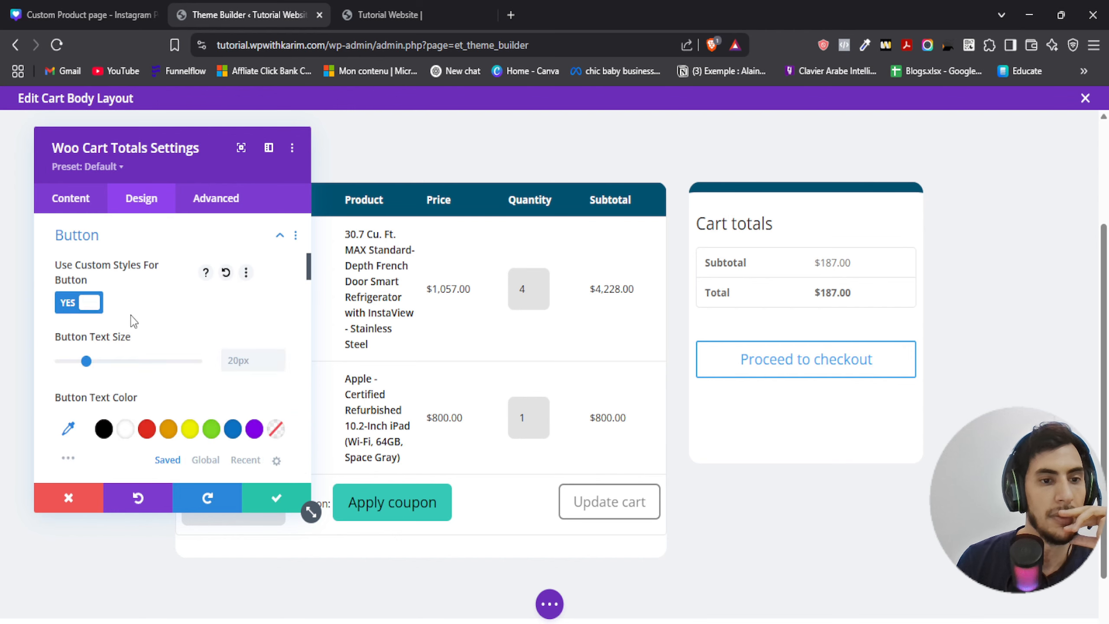
pyautogui.click(240, 361)
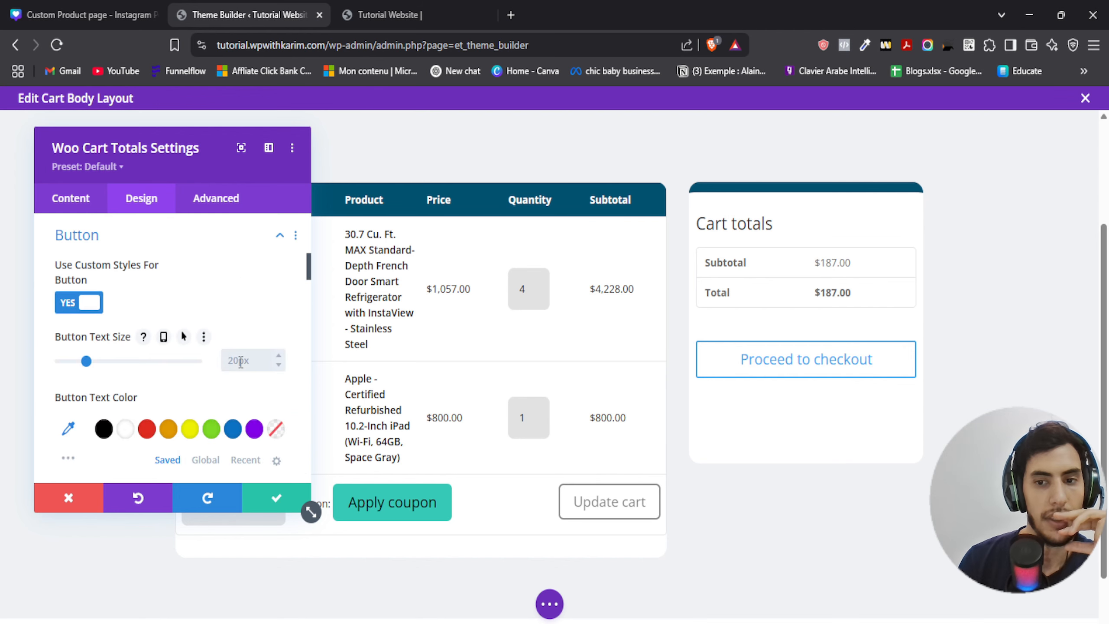
# Step: Copy the logo color #36C9B7 from the Canva color sheet and apply it as the checkout button's background in the Theme Builder
pyautogui.scroll(-3, 210, 360)
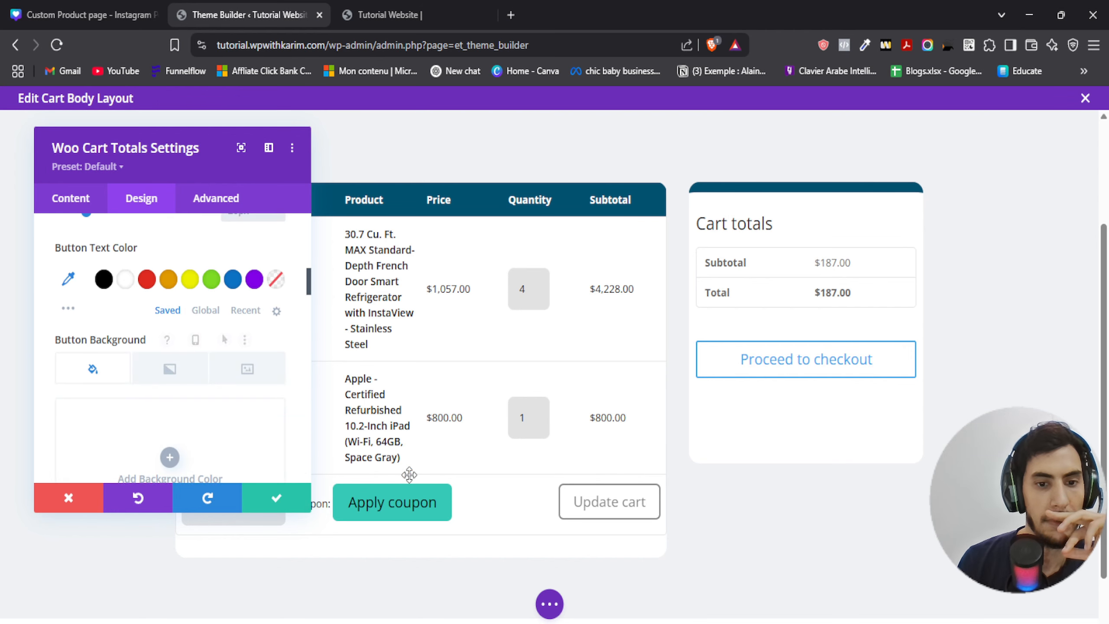
pyautogui.click(103, 14)
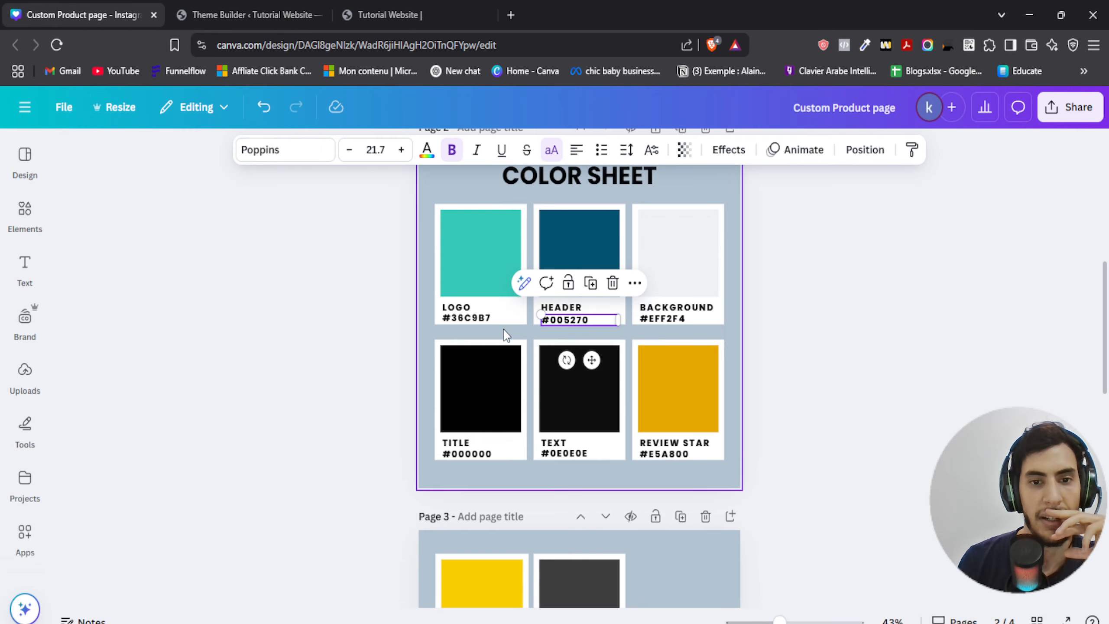
pyautogui.click(480, 318)
pyautogui.doubleClick(481, 319)
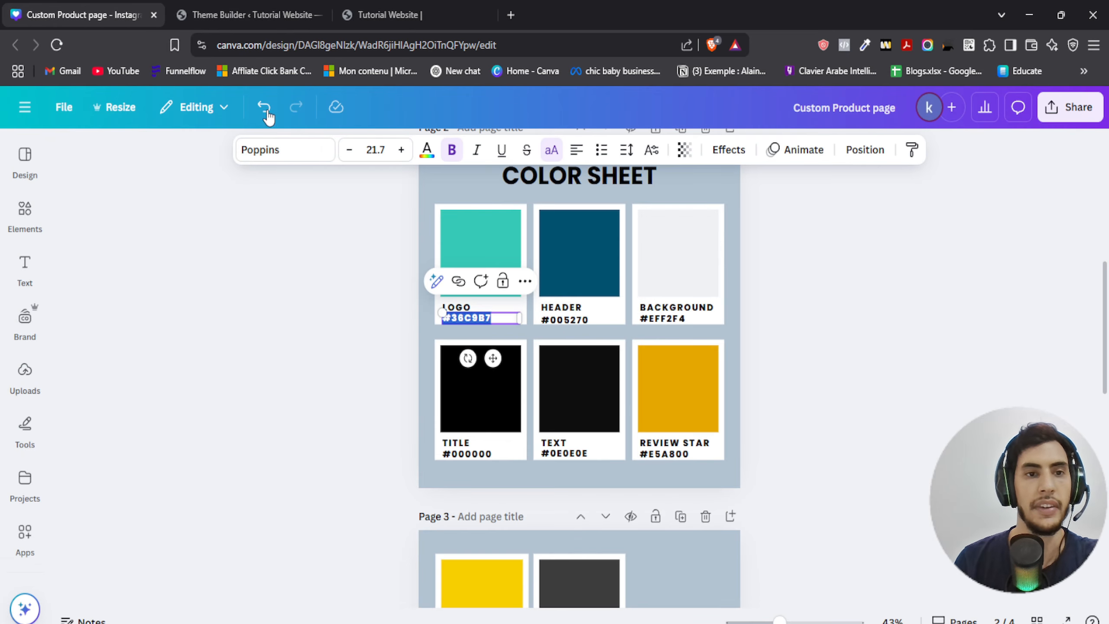
pyautogui.click(251, 14)
pyautogui.click(128, 430)
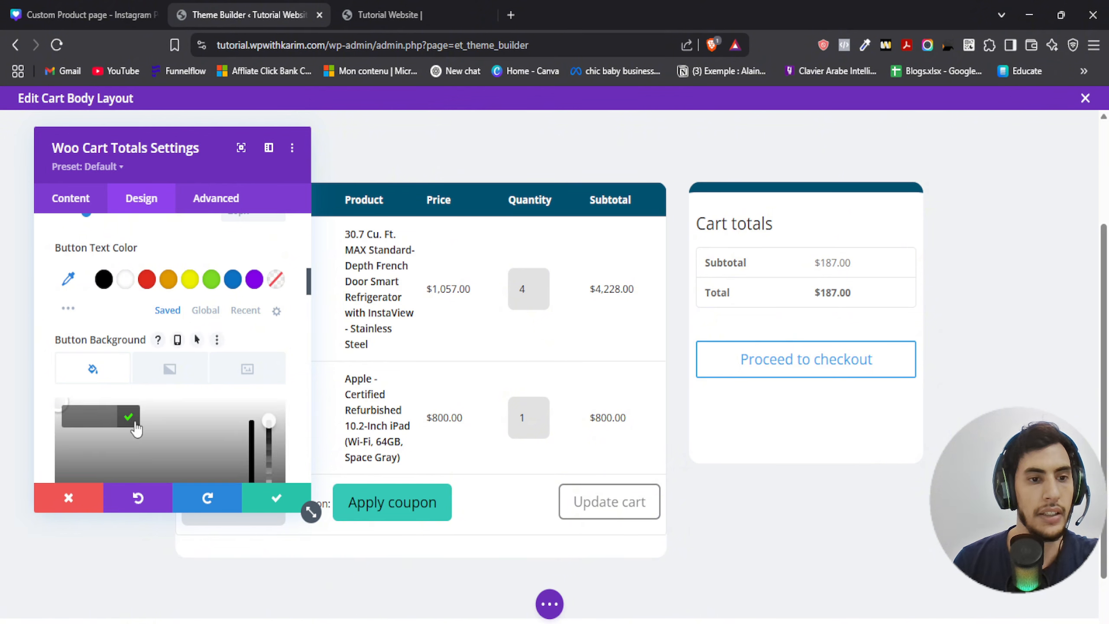
pyautogui.write('#36c9b7')
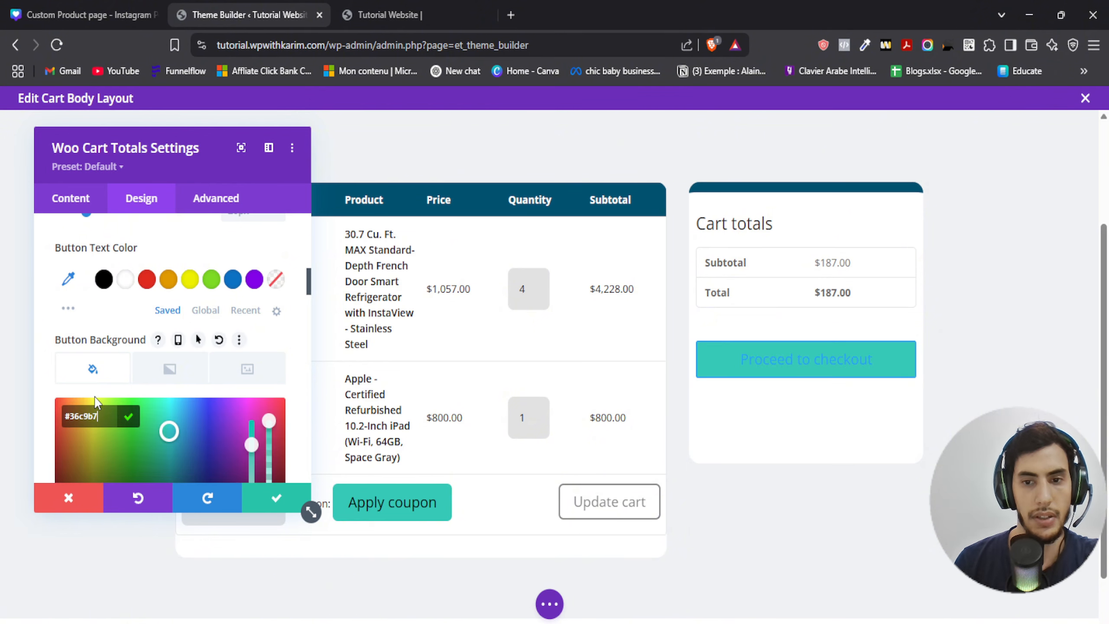
# Step: Set the checkout button's text color to black and its border color to #36c9b7
pyautogui.click(105, 280)
pyautogui.scroll(-5, 104, 289)
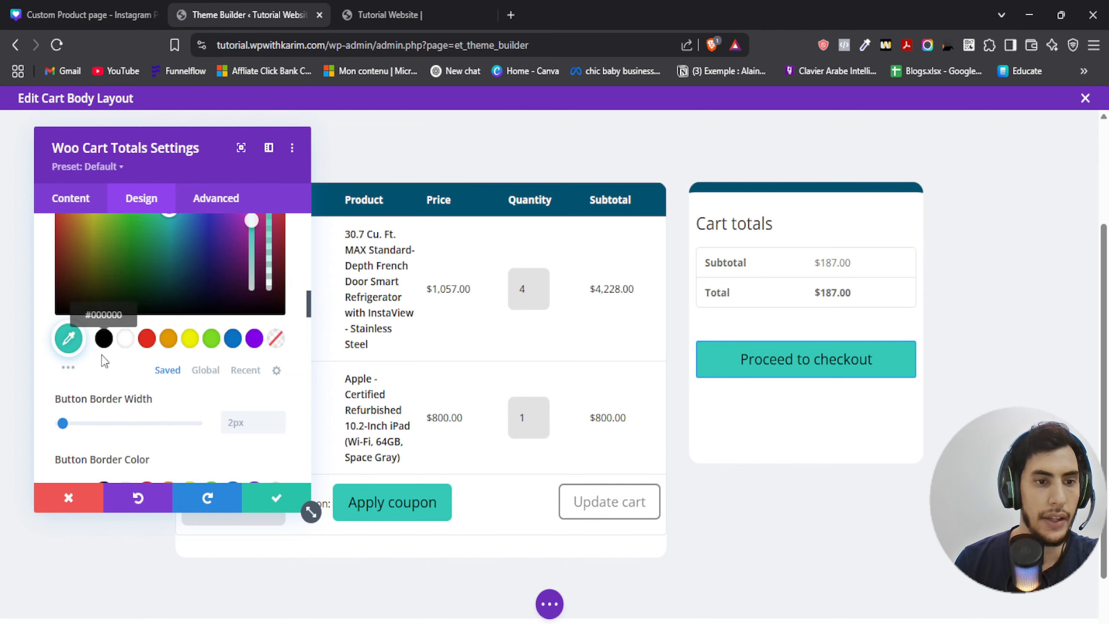
pyautogui.click(77, 349)
pyautogui.click(87, 343)
pyautogui.write('#36c9b7')
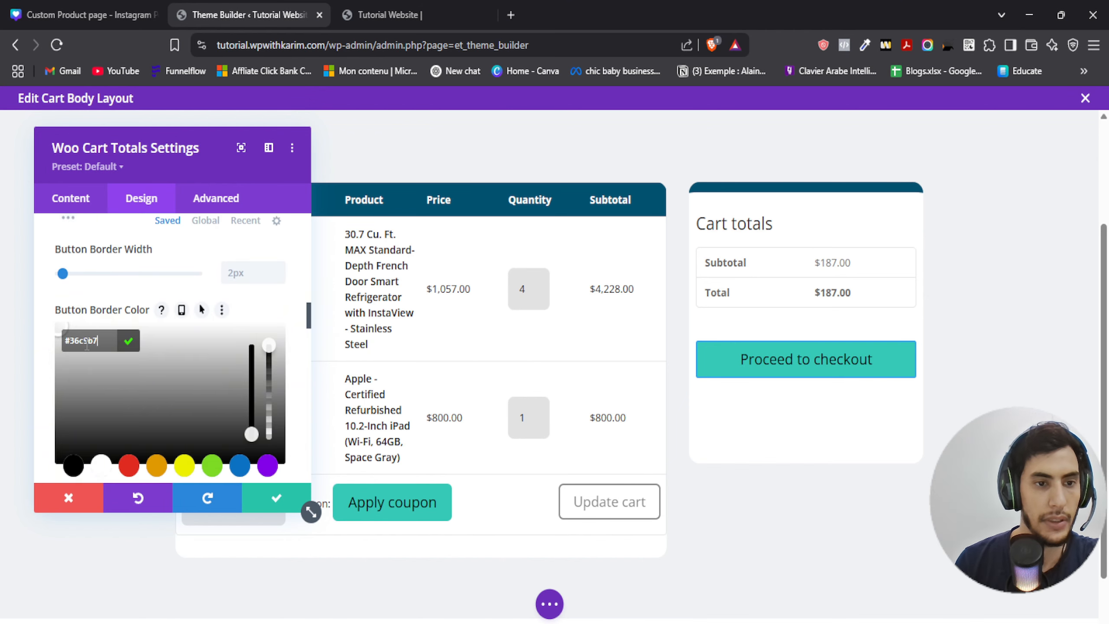
pyautogui.click(128, 341)
# Step: Change the checkout button's background color to black
pyautogui.scroll(-4, 168, 305)
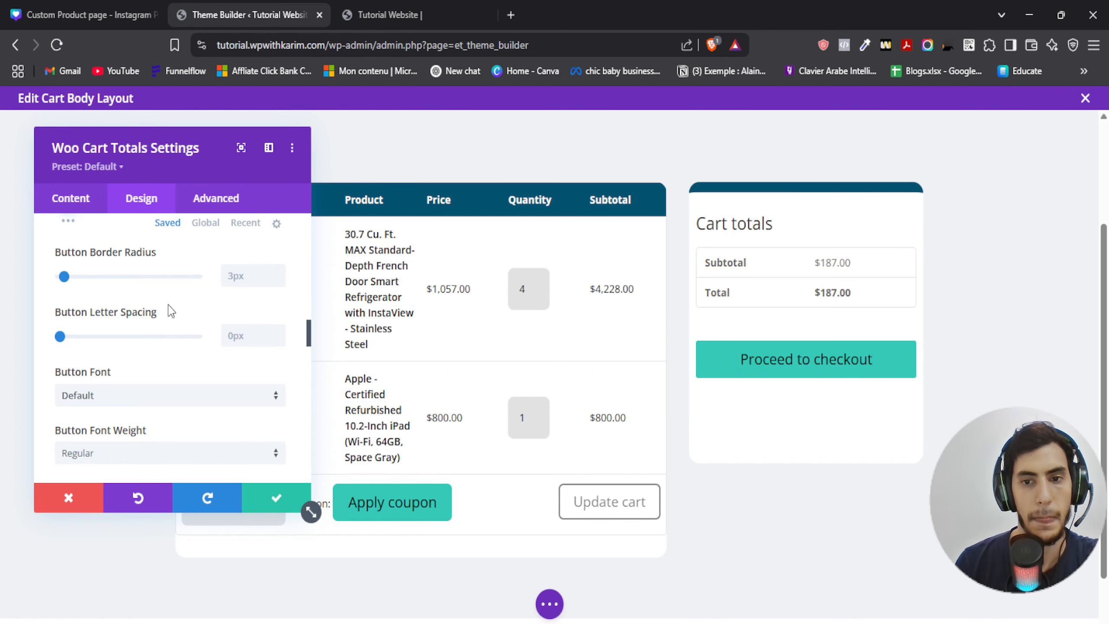
pyautogui.scroll(4, 186, 376)
pyautogui.scroll(4, 186, 376)
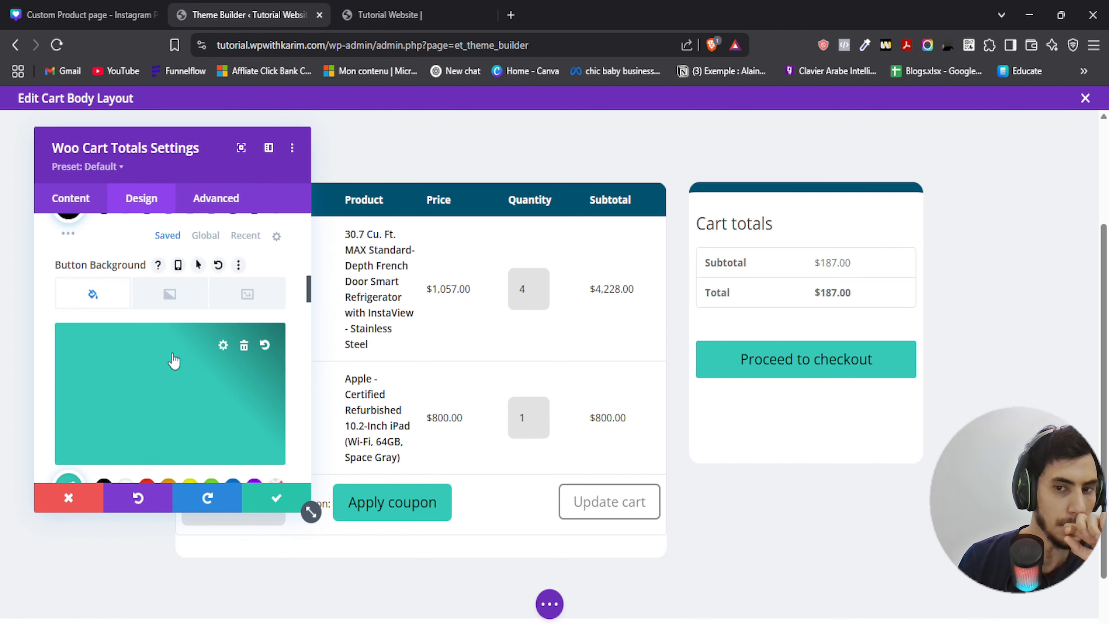
pyautogui.scroll(-5, 174, 343)
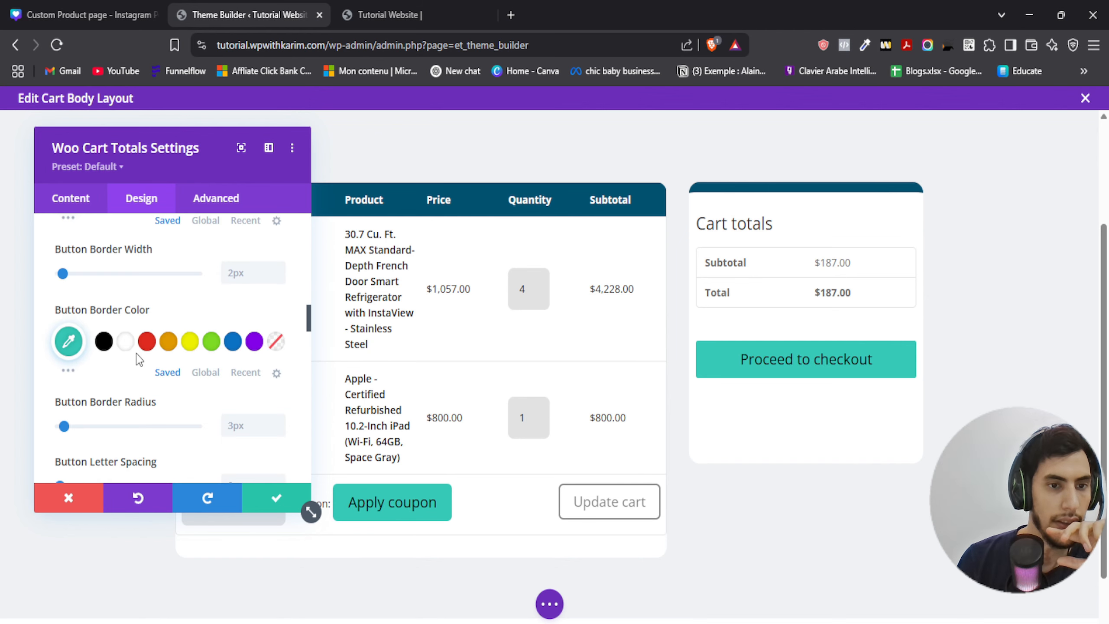
pyautogui.scroll(3, 136, 354)
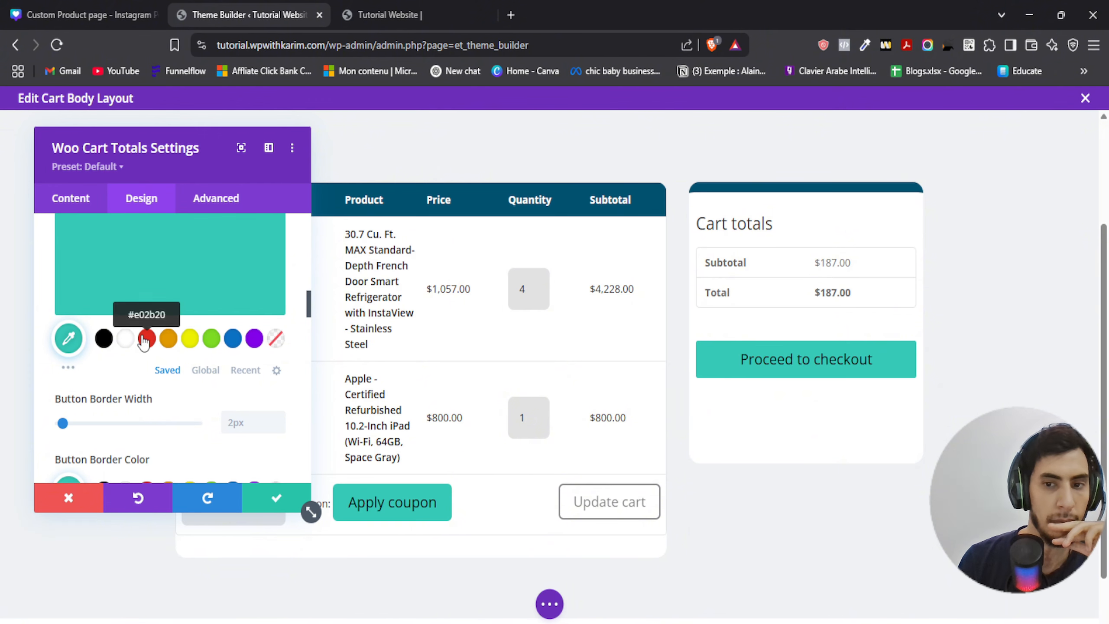
pyautogui.click(102, 339)
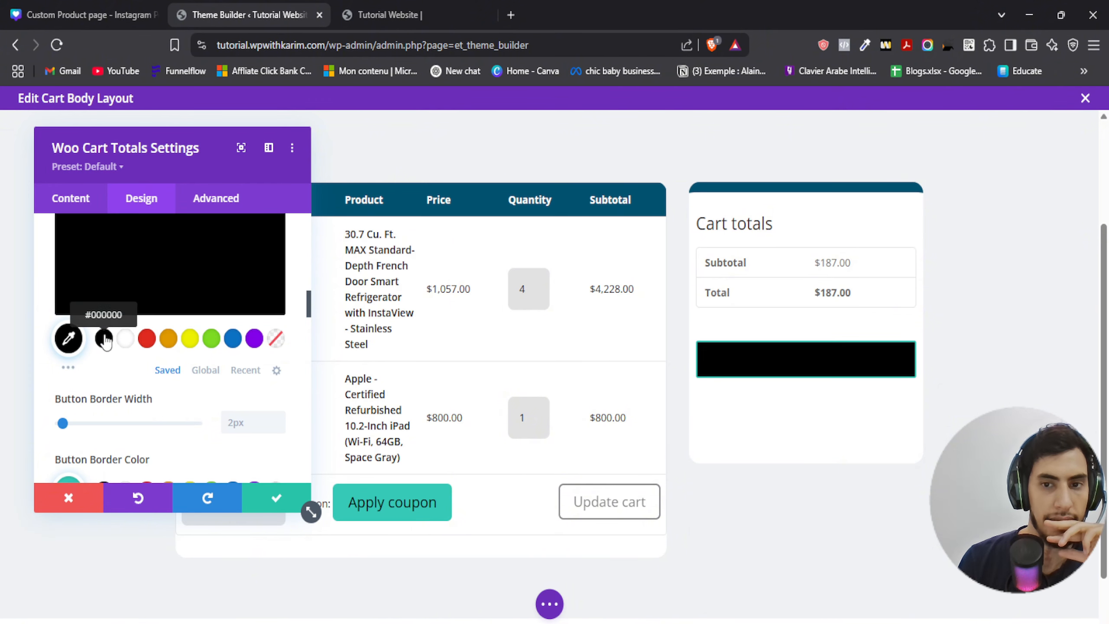
# Step: Copy the header color #005270 from the Canva color sheet and apply it as the checkout button's background in the Theme Builder
pyautogui.click(88, 15)
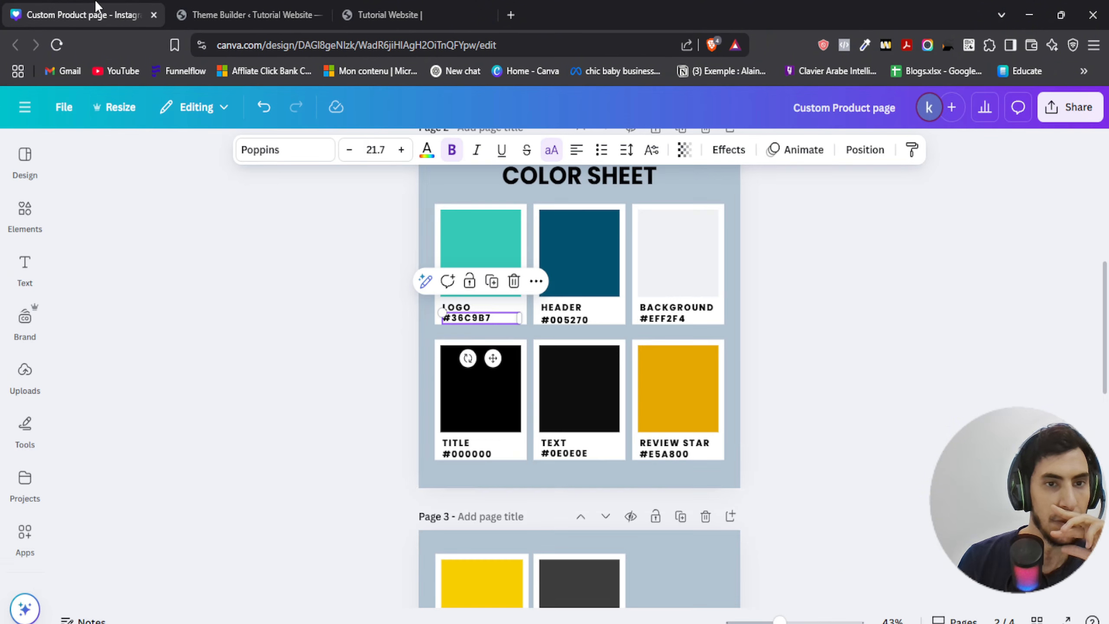
pyautogui.click(568, 320)
pyautogui.moveTo(602, 319); pyautogui.dragTo(512, 292)
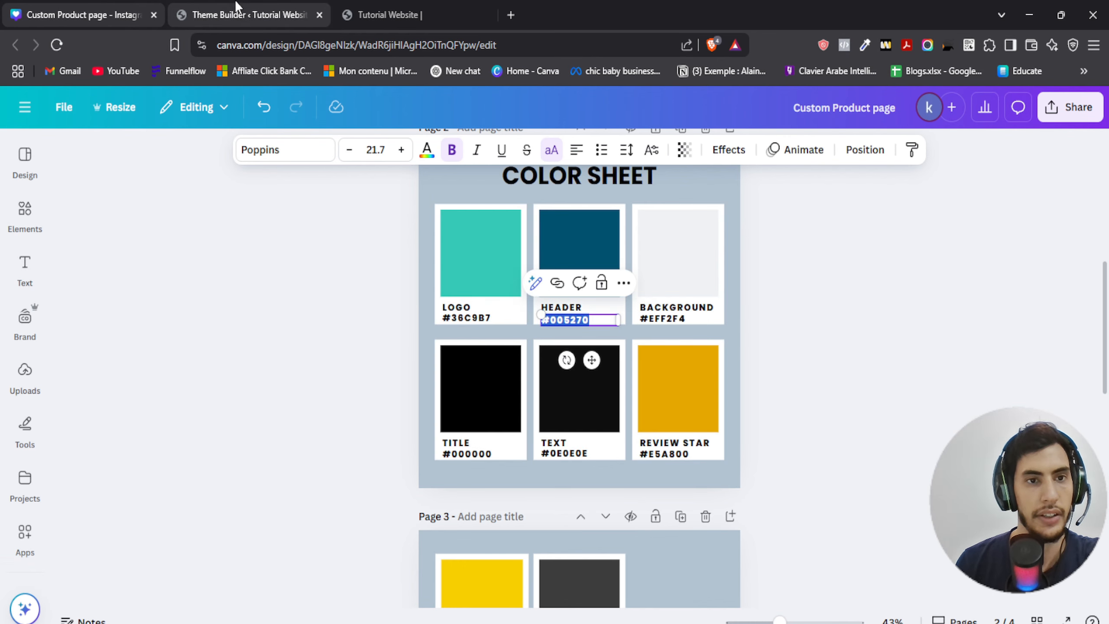
pyautogui.click(249, 15)
pyautogui.click(64, 344)
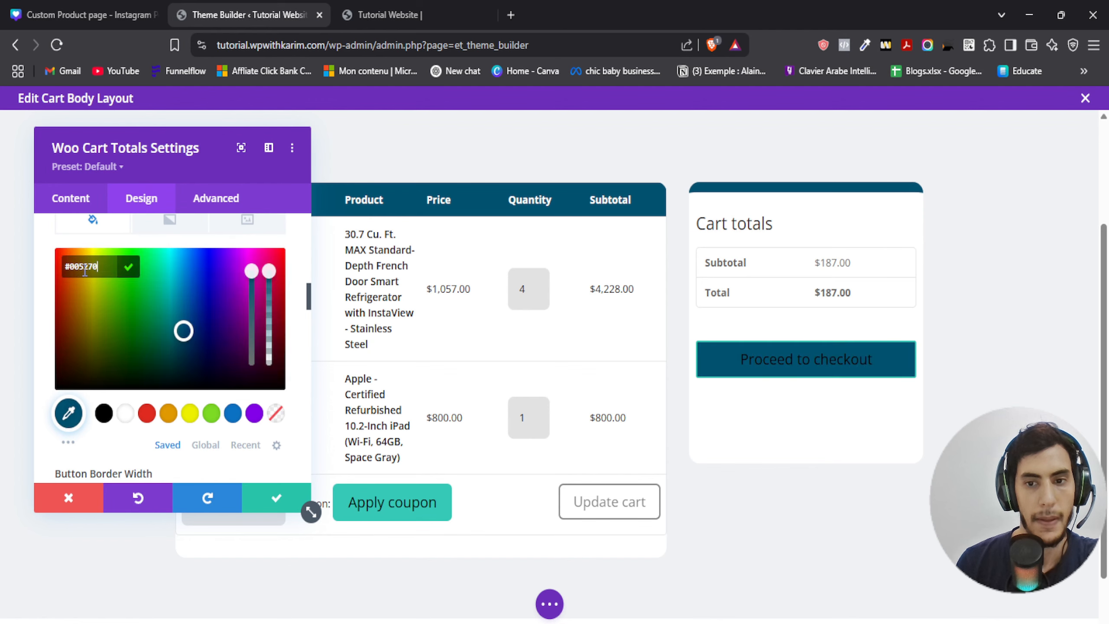
# Step: Examine the Canva color sheet pages for a more suitable checkout button color, and return to the Theme Builder
pyautogui.click(82, 15)
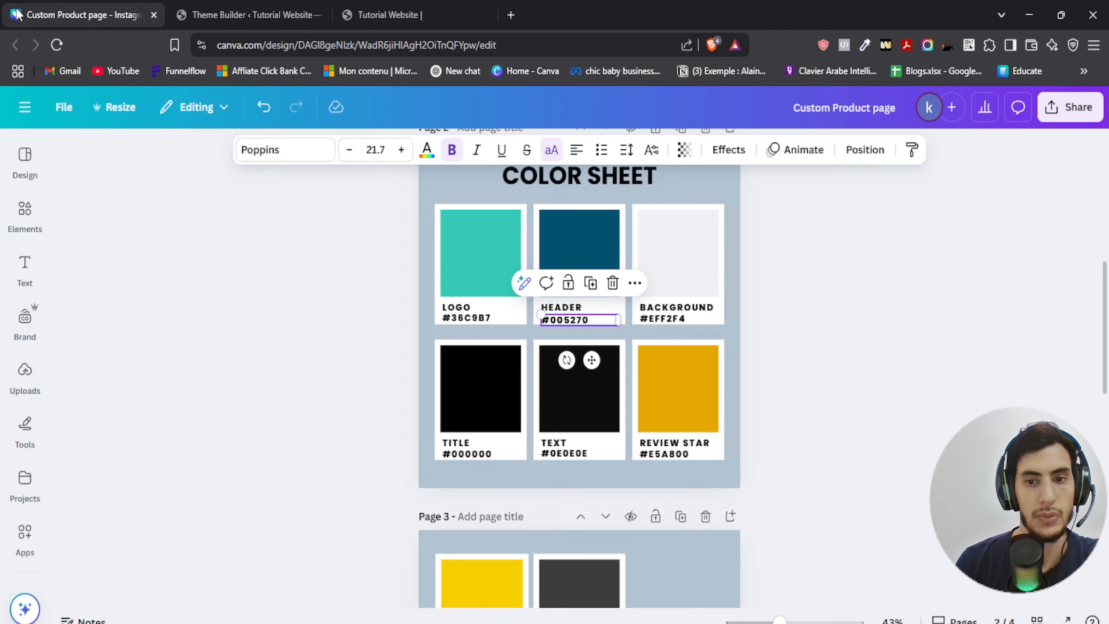
pyautogui.scroll(-5, 532, 410)
pyautogui.scroll(-1, 531, 411)
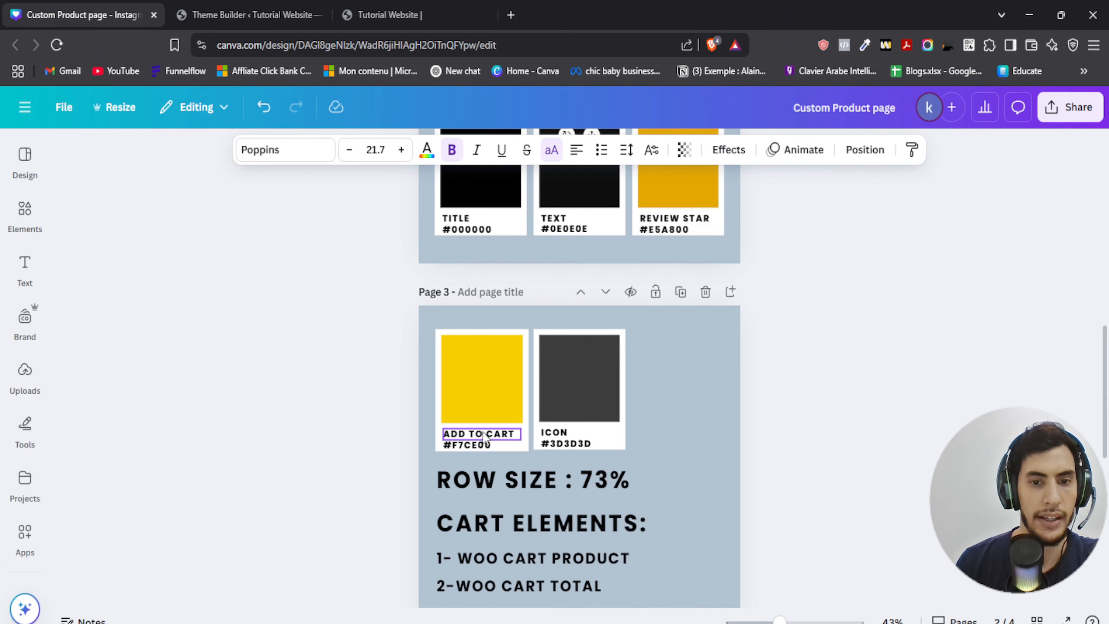
pyautogui.scroll(5, 485, 434)
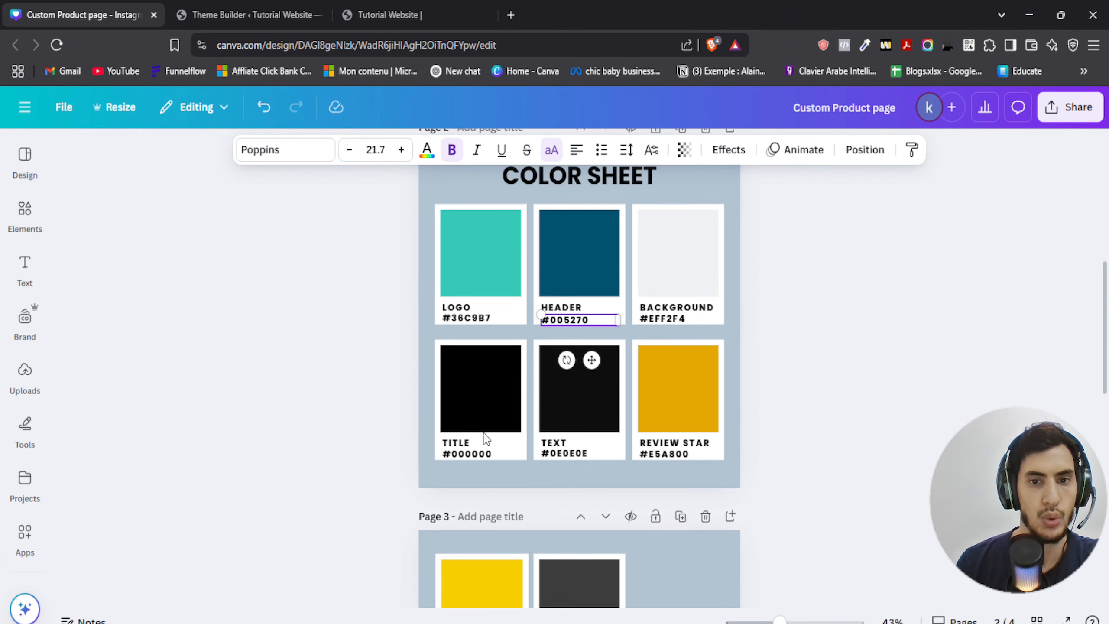
pyautogui.scroll(-3, 568, 433)
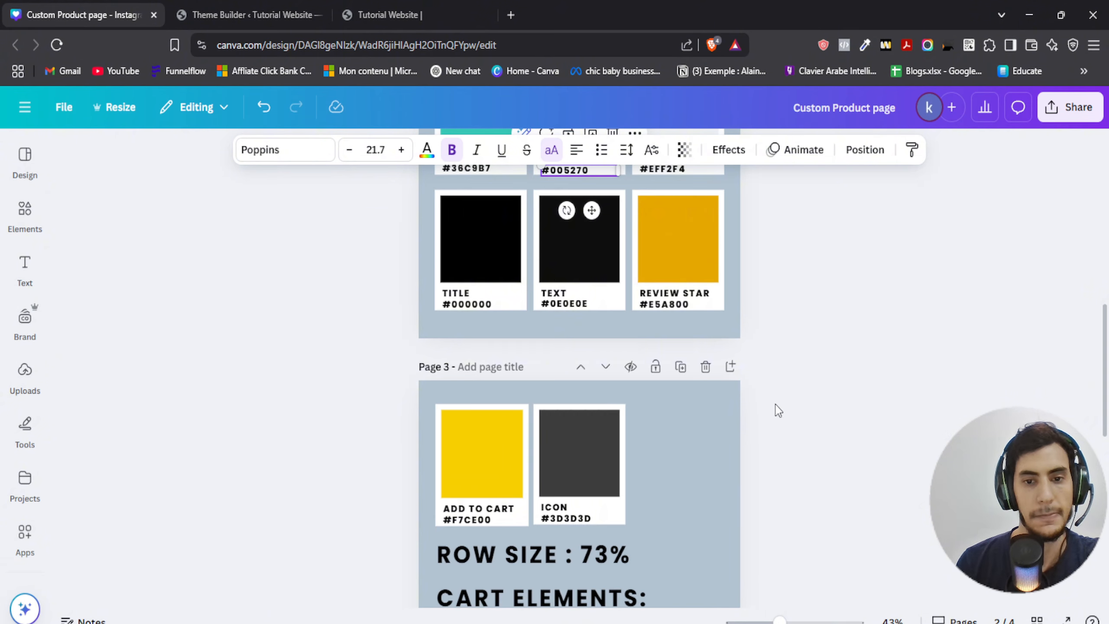
pyautogui.scroll(-3, 775, 408)
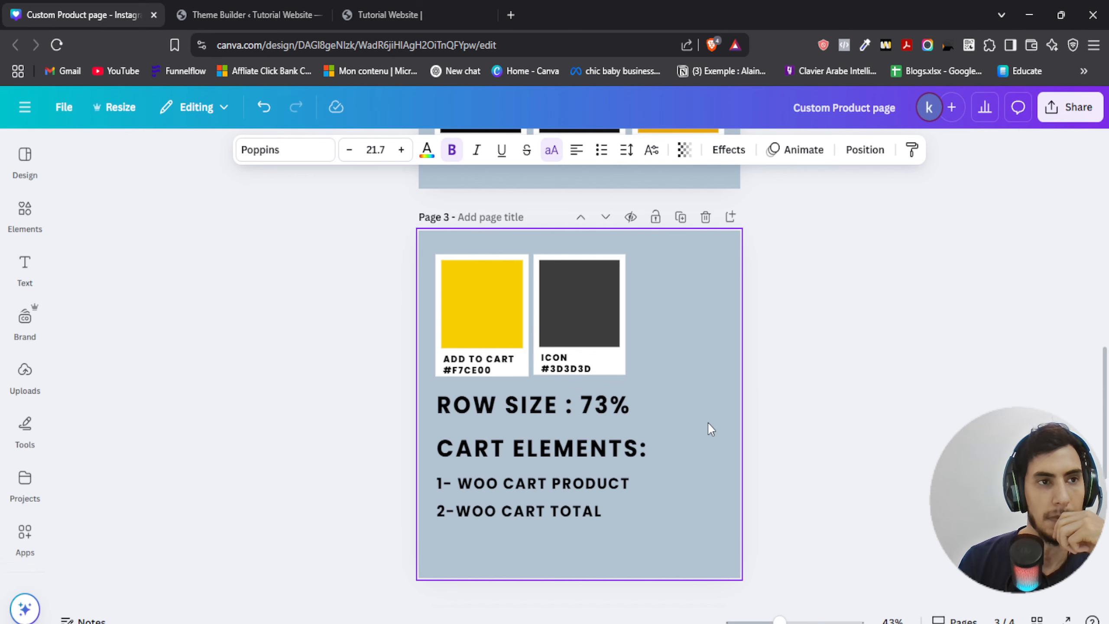
pyautogui.scroll(7, 707, 422)
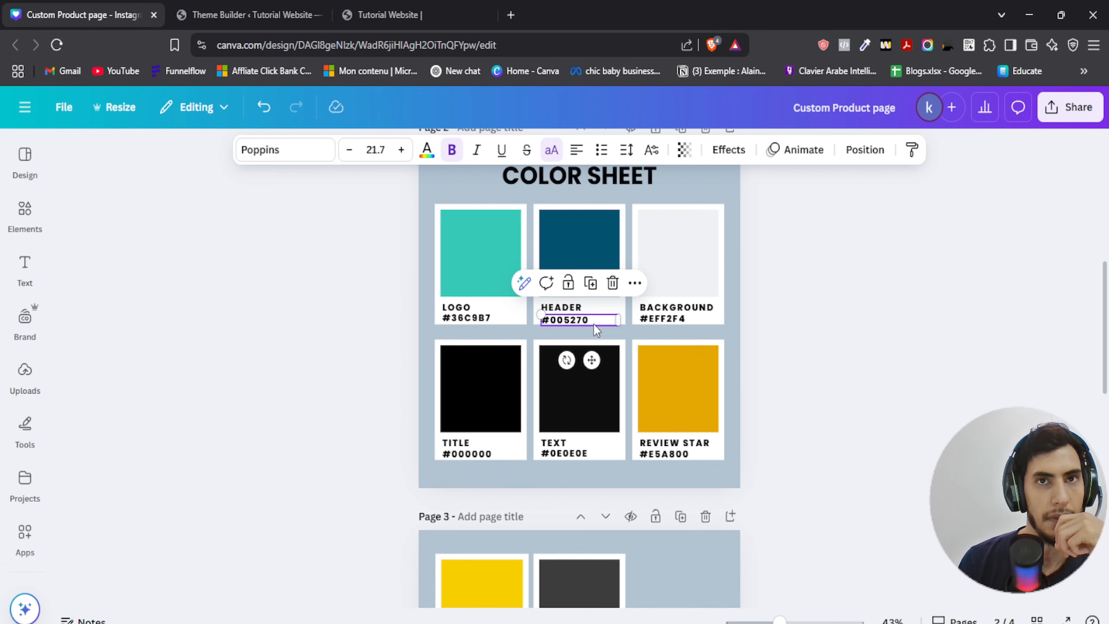
pyautogui.click(198, 13)
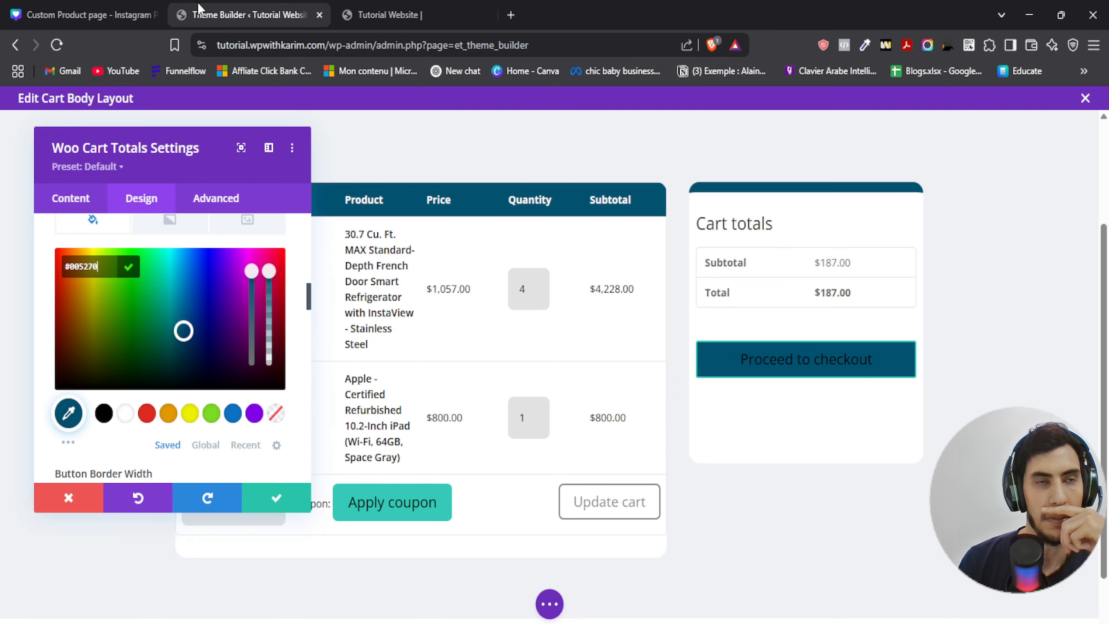
pyautogui.click(83, 14)
pyautogui.doubleClick(683, 443)
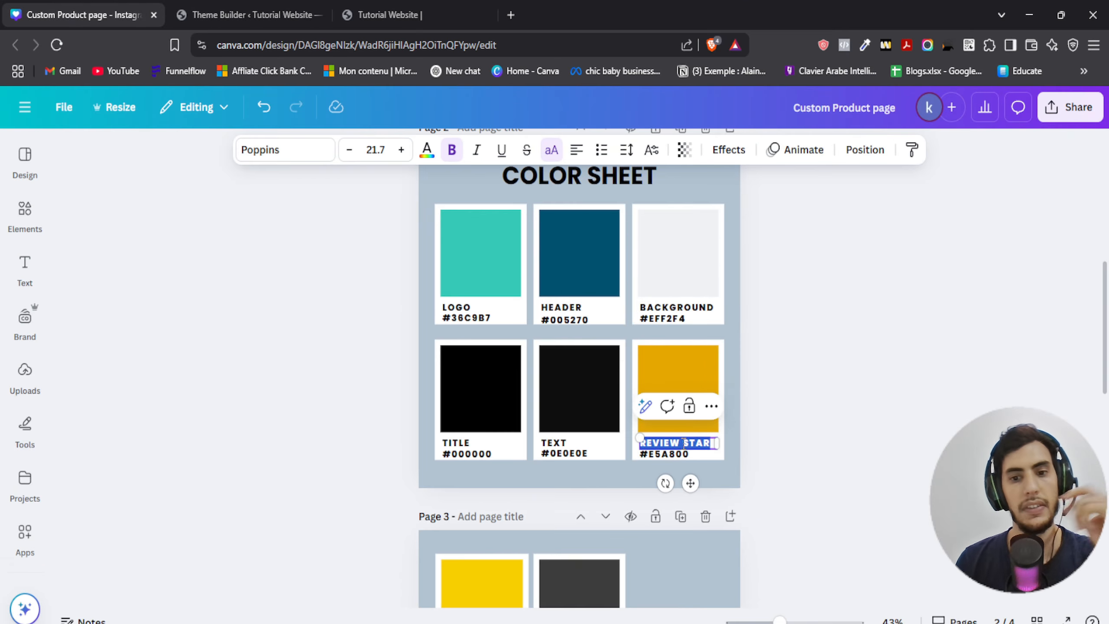
pyautogui.scroll(-3, 684, 442)
pyautogui.doubleClick(480, 509)
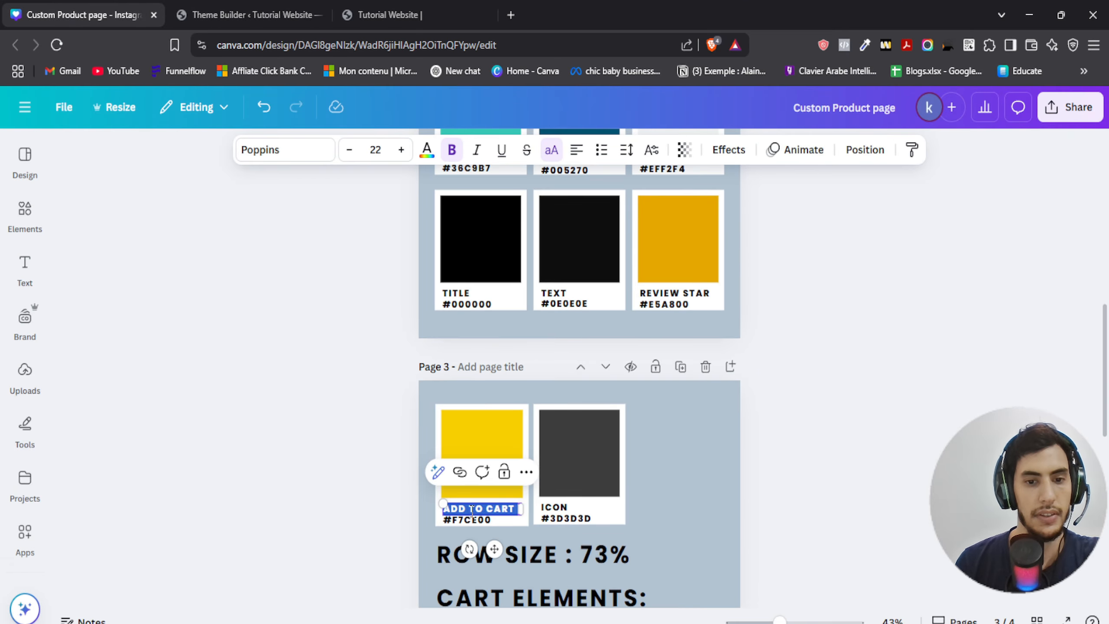
pyautogui.click(262, 6)
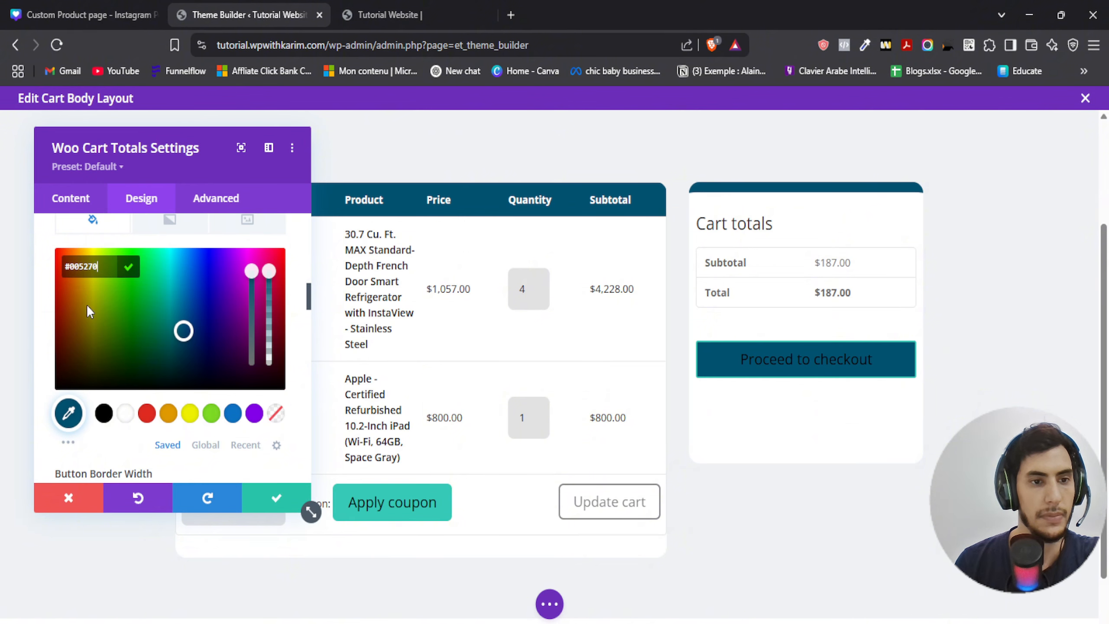
pyautogui.write('Add to cart')
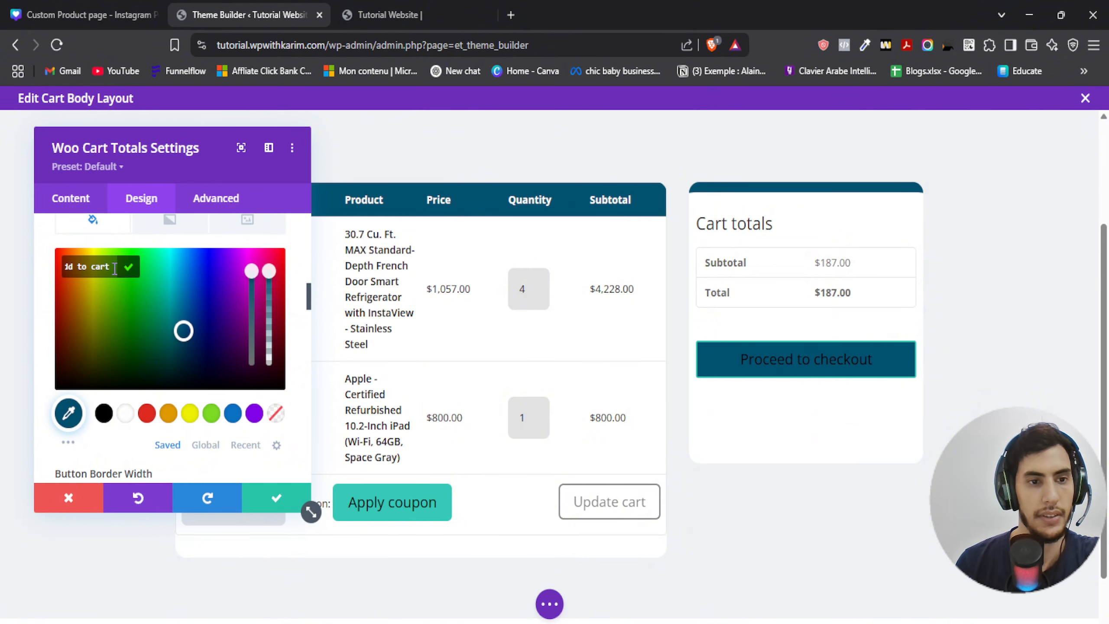
pyautogui.hotkey('ctrl', 'a')
pyautogui.write('#0052')
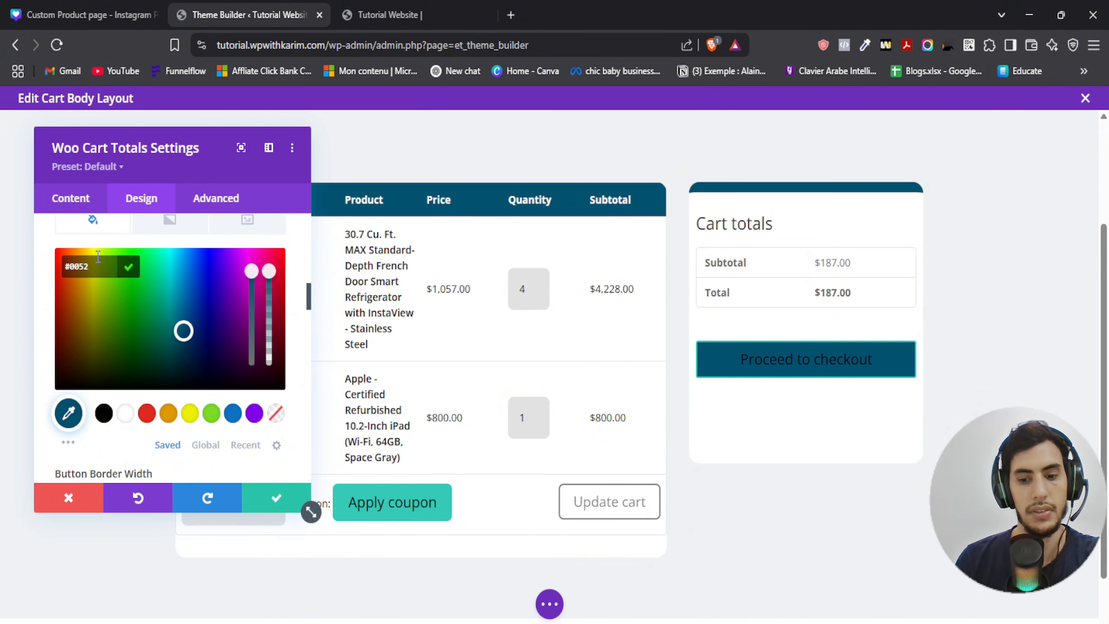
# Step: Copy the add-to-cart color #F7CE00 from the Canva color sheet and apply it as the checkout button's background in the Theme Builder
pyautogui.click(82, 15)
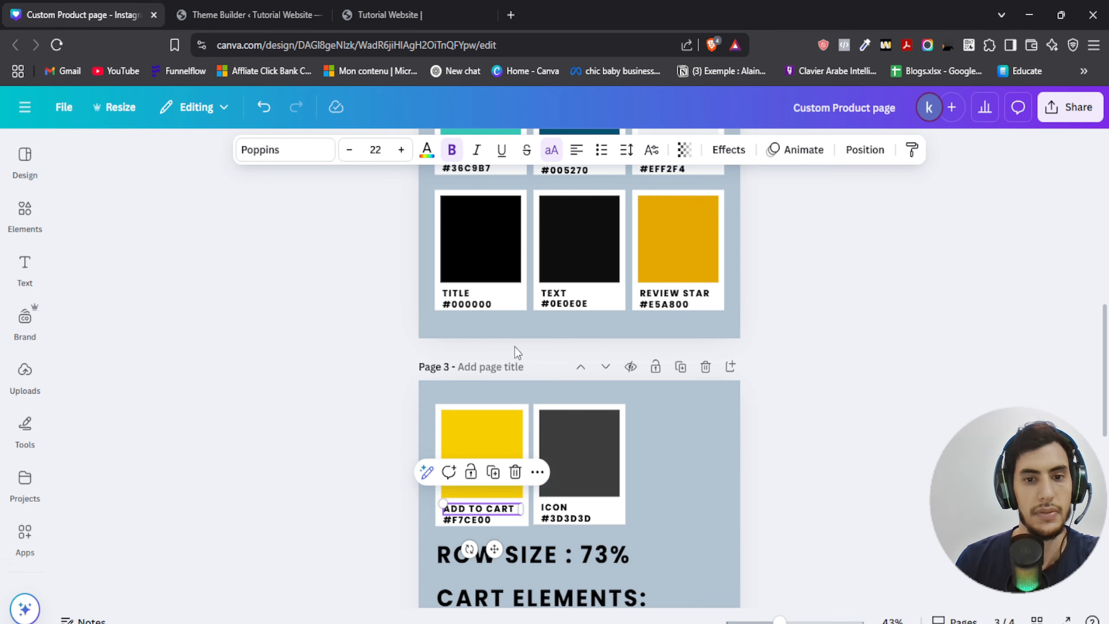
pyautogui.doubleClick(470, 520)
pyautogui.hotkey('ctrl', 'c')
pyautogui.click(262, 15)
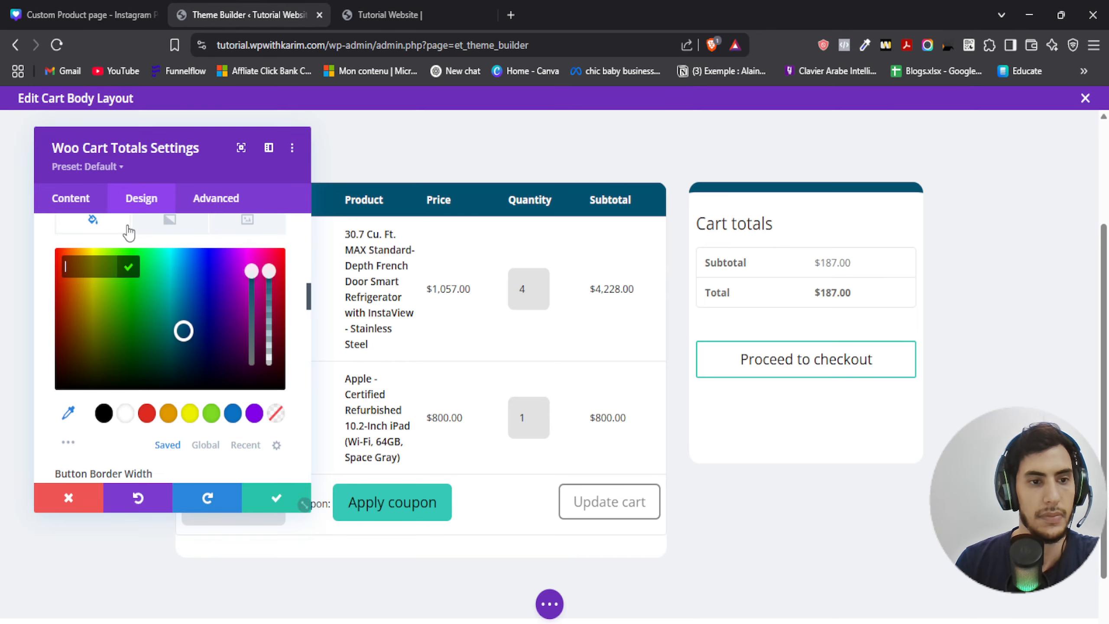
pyautogui.hotkey('ctrl', 'v')
pyautogui.press('Return')
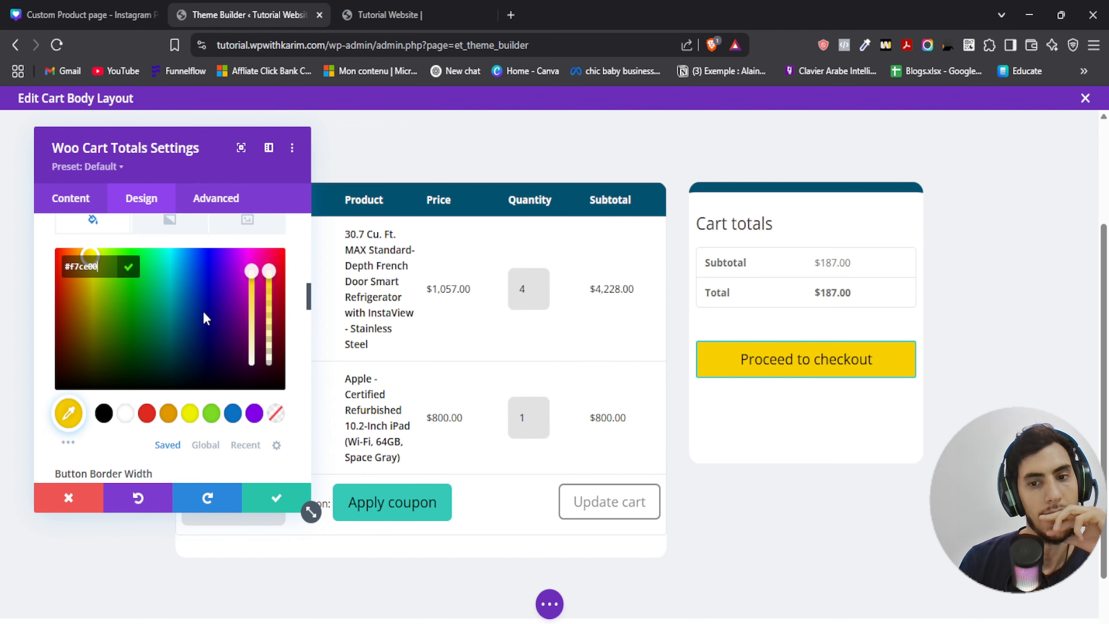
# Step: Set the checkout button's border color to #f7ce00 and save the Woo Cart Totals settings
pyautogui.scroll(-5, 203, 311)
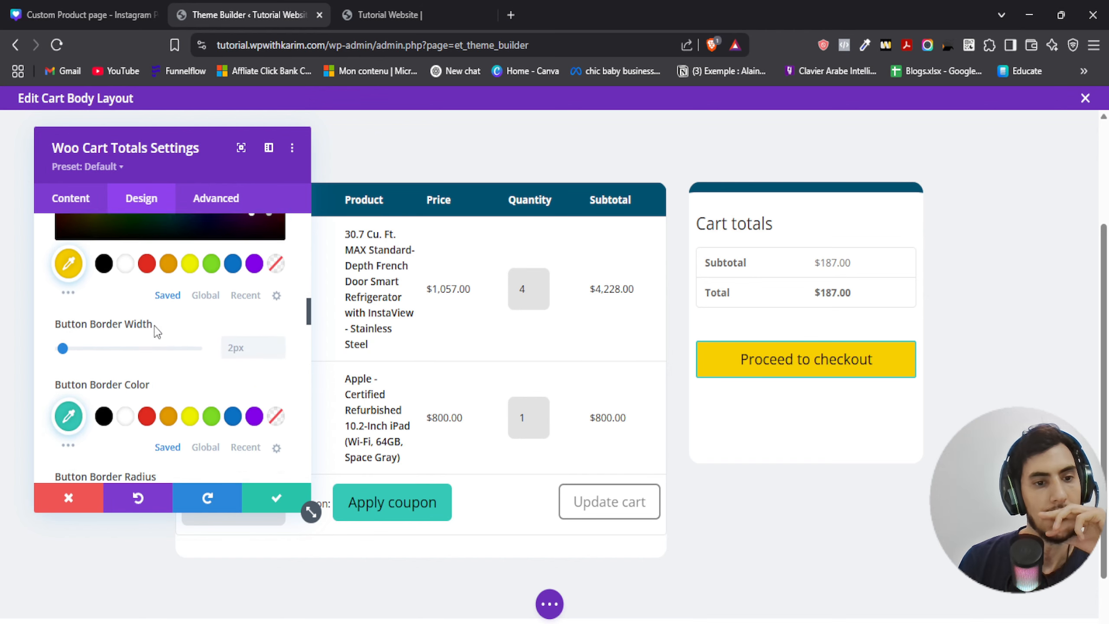
pyautogui.click(68, 266)
pyautogui.click(83, 265)
pyautogui.hotkey('ctrl', 'v')
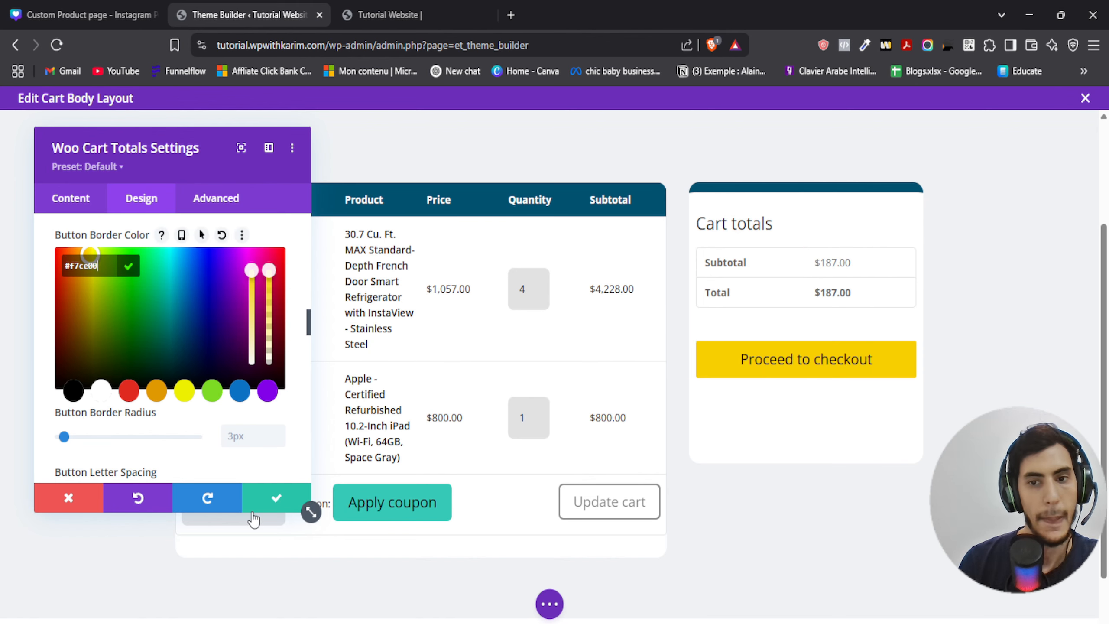
pyautogui.click(279, 507)
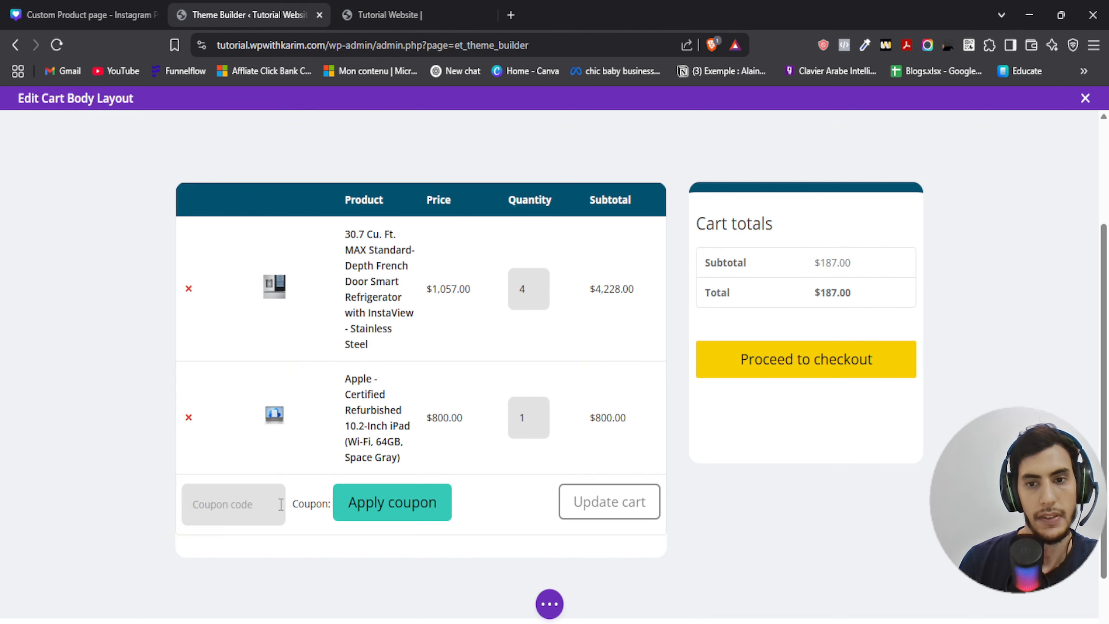
# Step: Open the Apply coupon button's styling in the Woo Cart Products settings and set its background color to #f7ce00
pyautogui.scroll(-1, 374, 319)
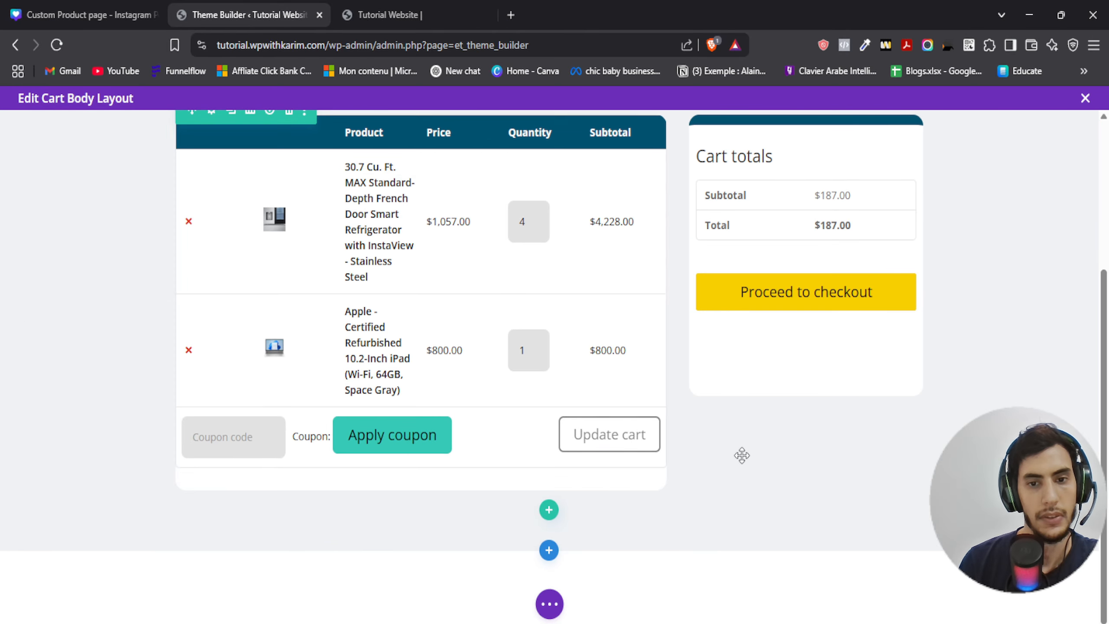
pyautogui.scroll(2, 720, 481)
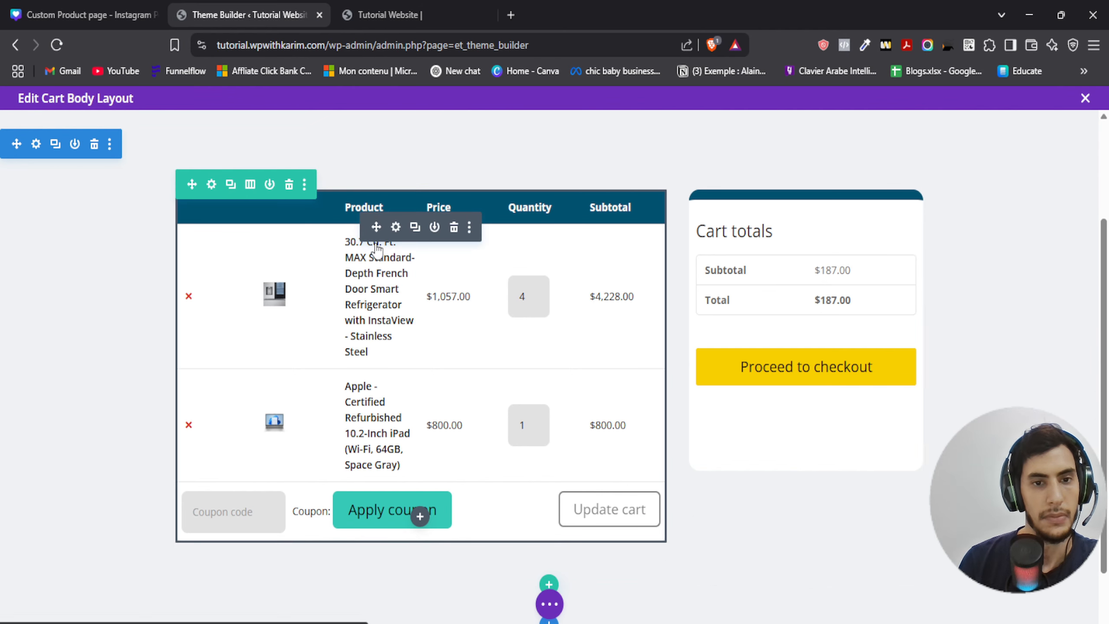
pyautogui.click(396, 227)
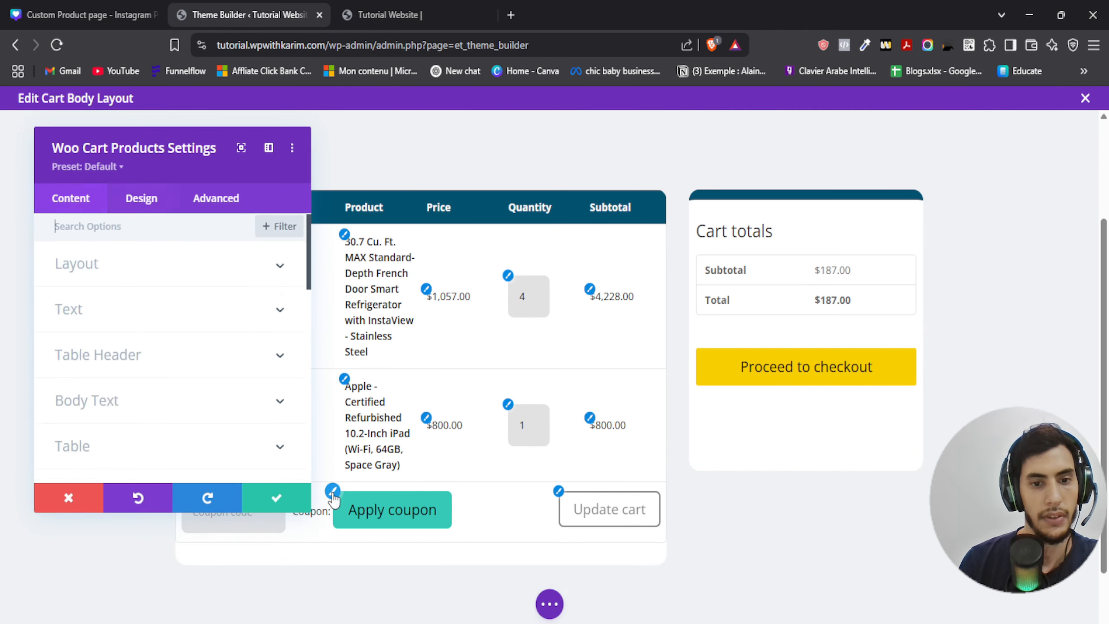
pyautogui.click(332, 496)
pyautogui.scroll(-5, 134, 376)
pyautogui.click(133, 376)
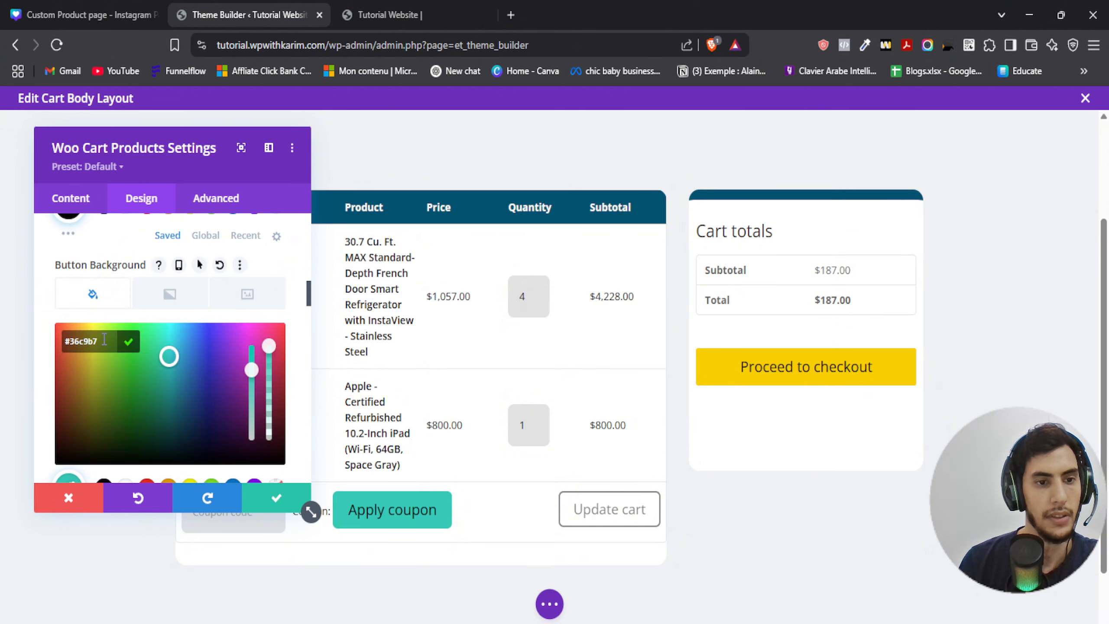
pyautogui.tripleClick(105, 340)
pyautogui.hotkey('ctrl', 'v')
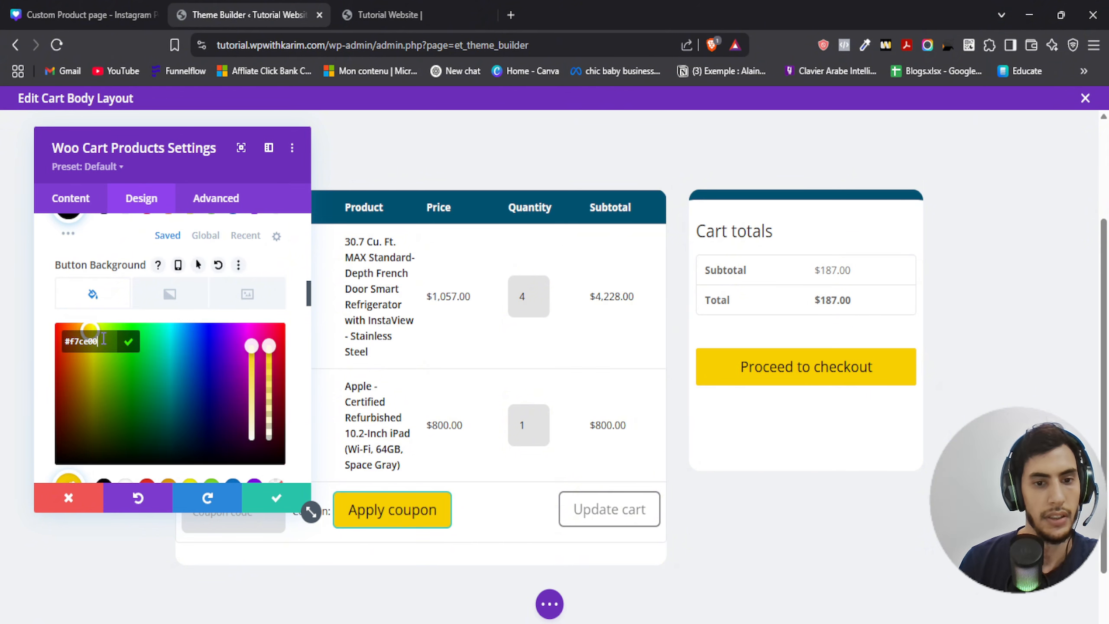
# Step: Set the Apply coupon button's border color to #f7ce00 and save the Woo Cart Products settings
pyautogui.scroll(-3, 166, 314)
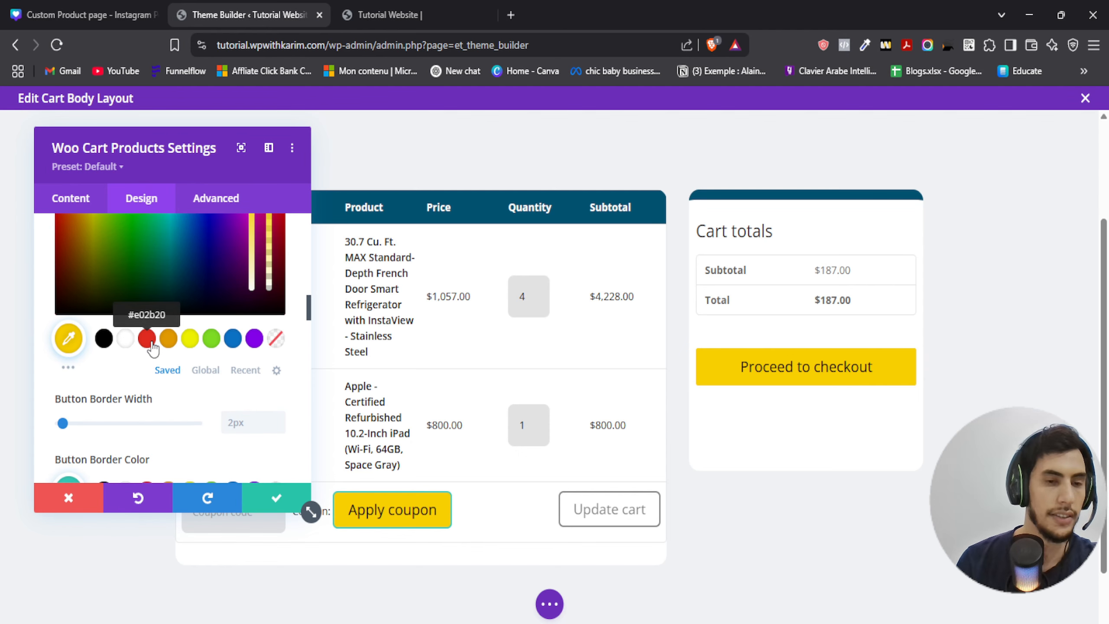
pyautogui.scroll(-2, 105, 380)
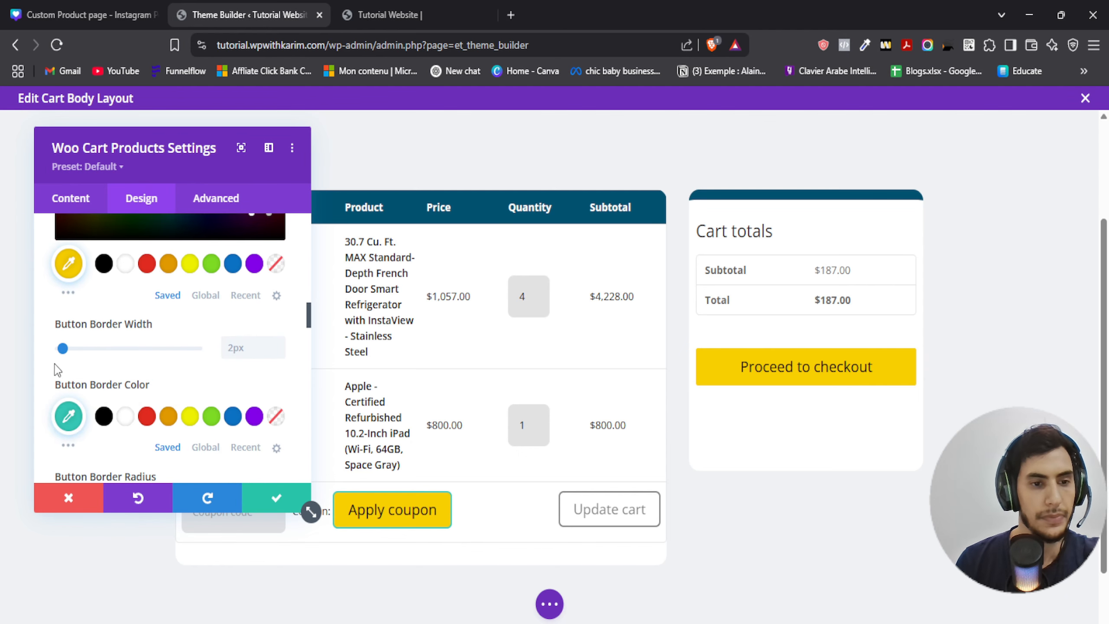
pyautogui.scroll(-2, 75, 422)
pyautogui.click(67, 342)
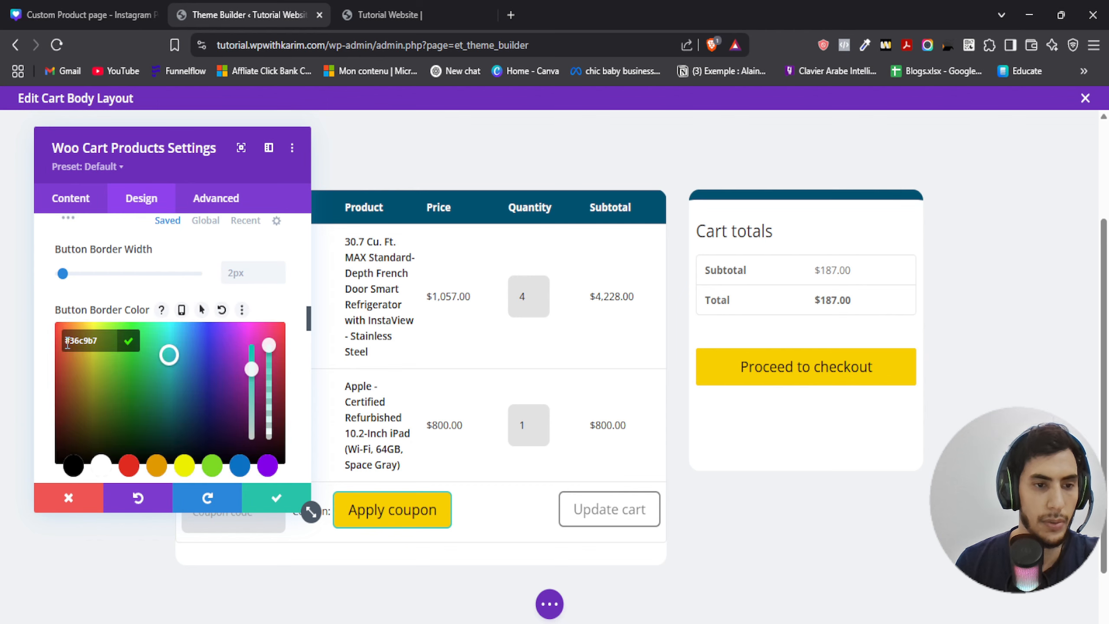
pyautogui.hotkey('ctrl', 'v')
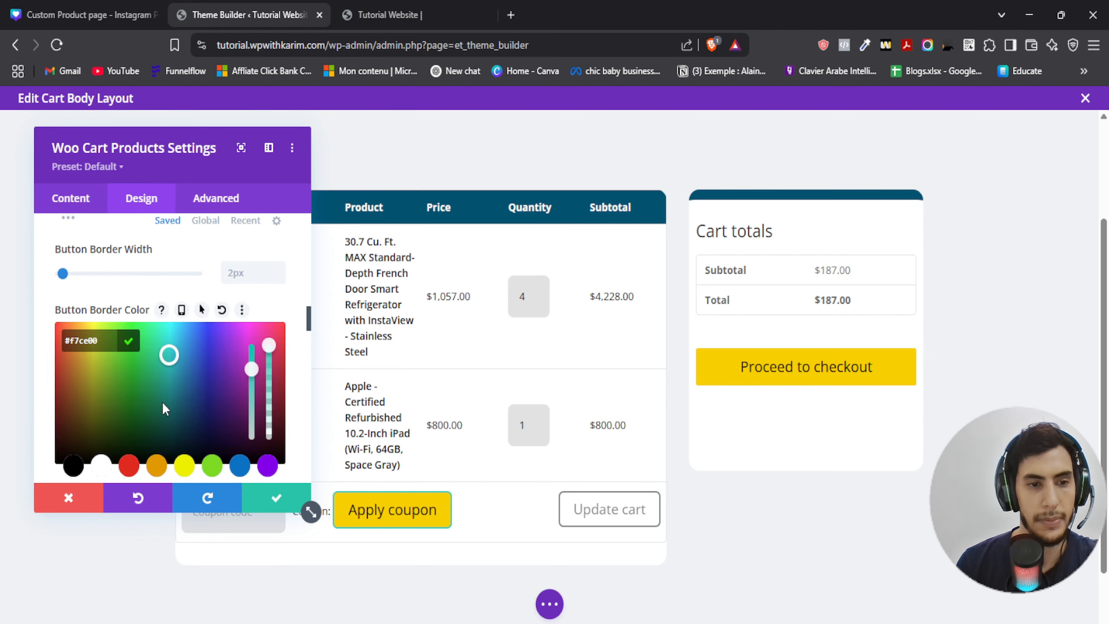
pyautogui.click(128, 341)
pyautogui.click(277, 498)
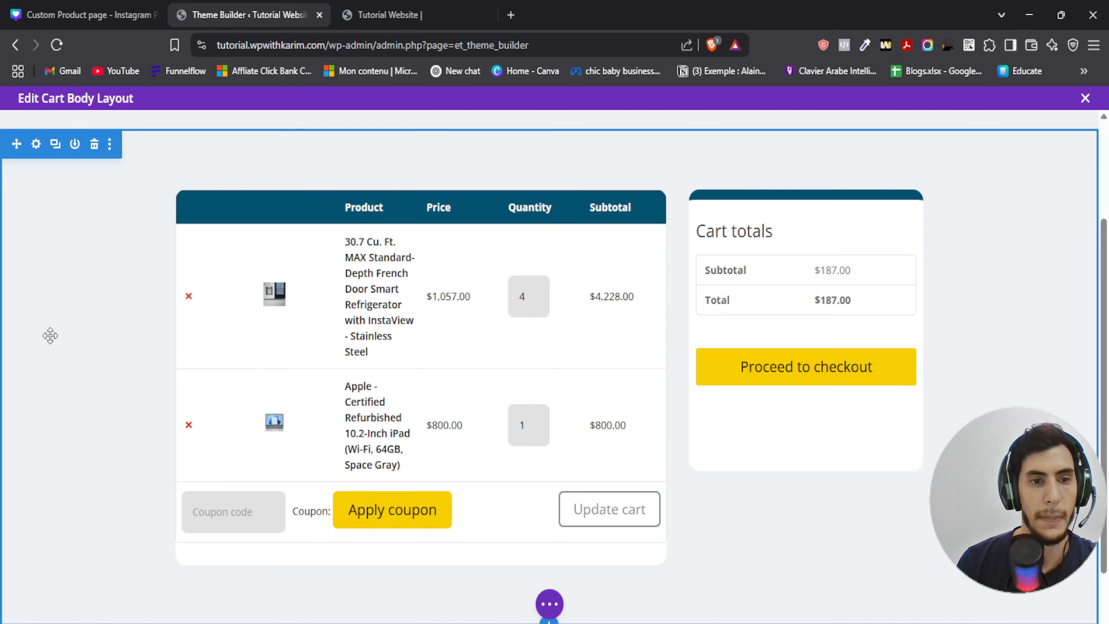
pyautogui.scroll(3, 79, 345)
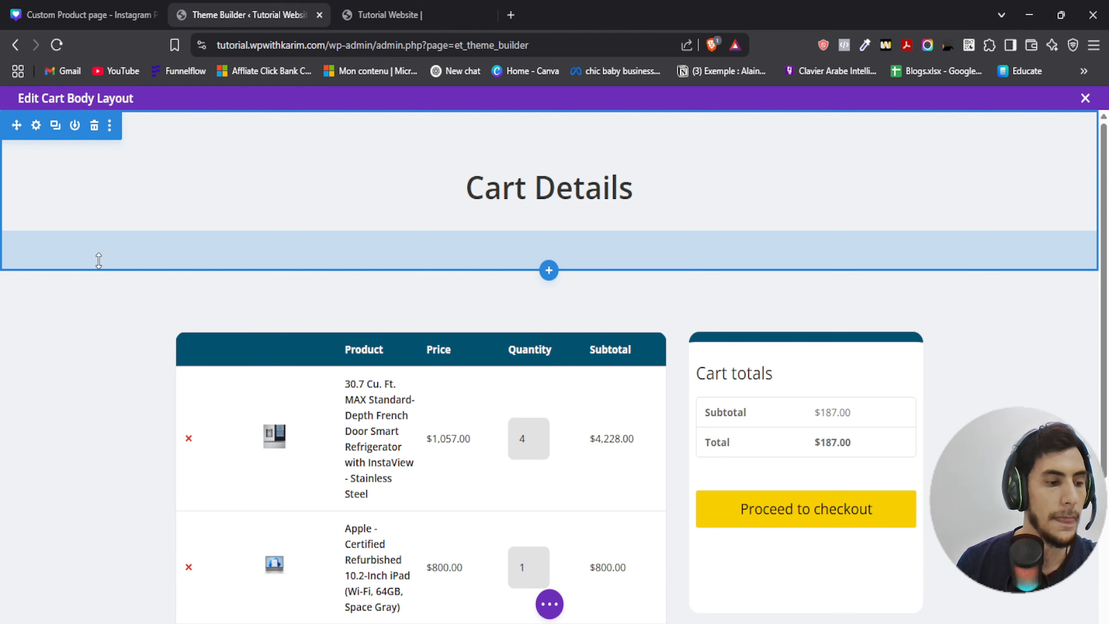
pyautogui.scroll(-5, 228, 282)
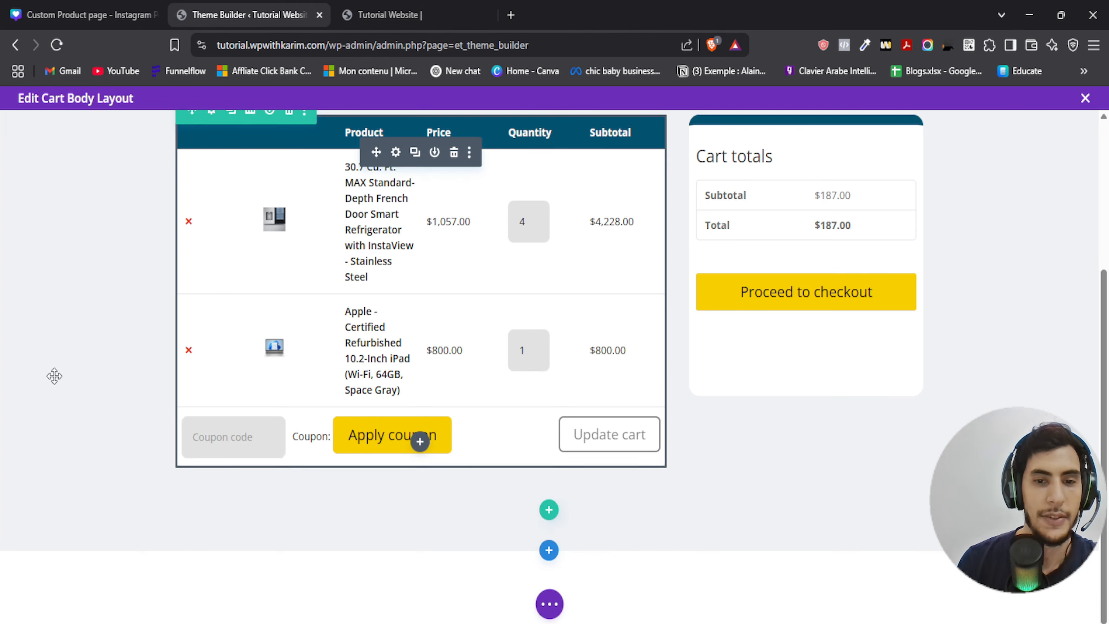
pyautogui.scroll(3, 113, 347)
pyautogui.scroll(1, 113, 346)
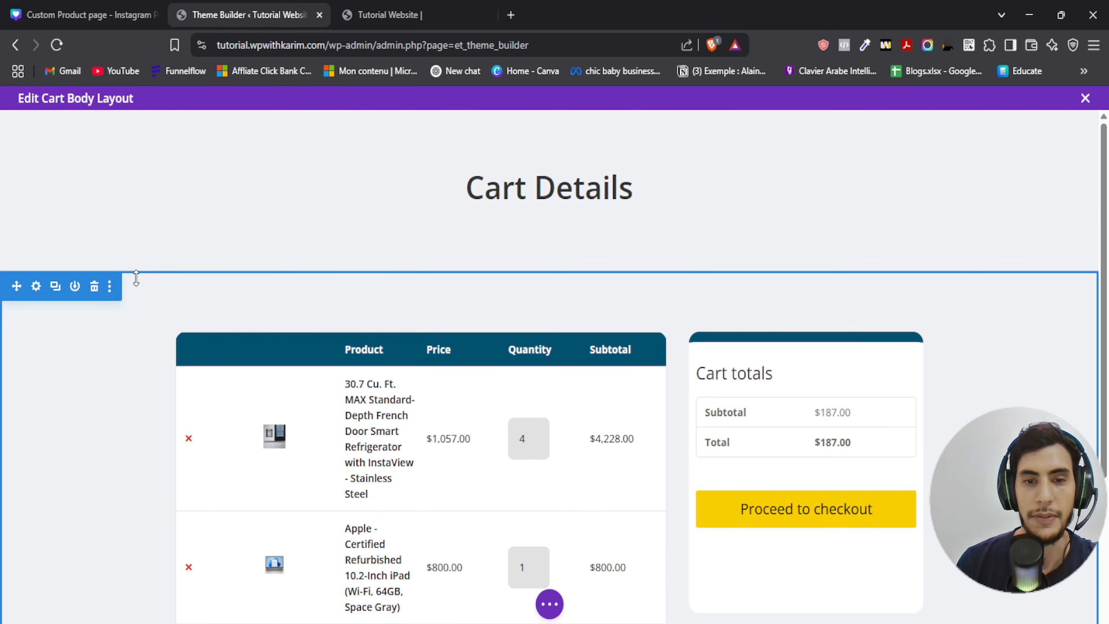
pyautogui.scroll(-3, 125, 318)
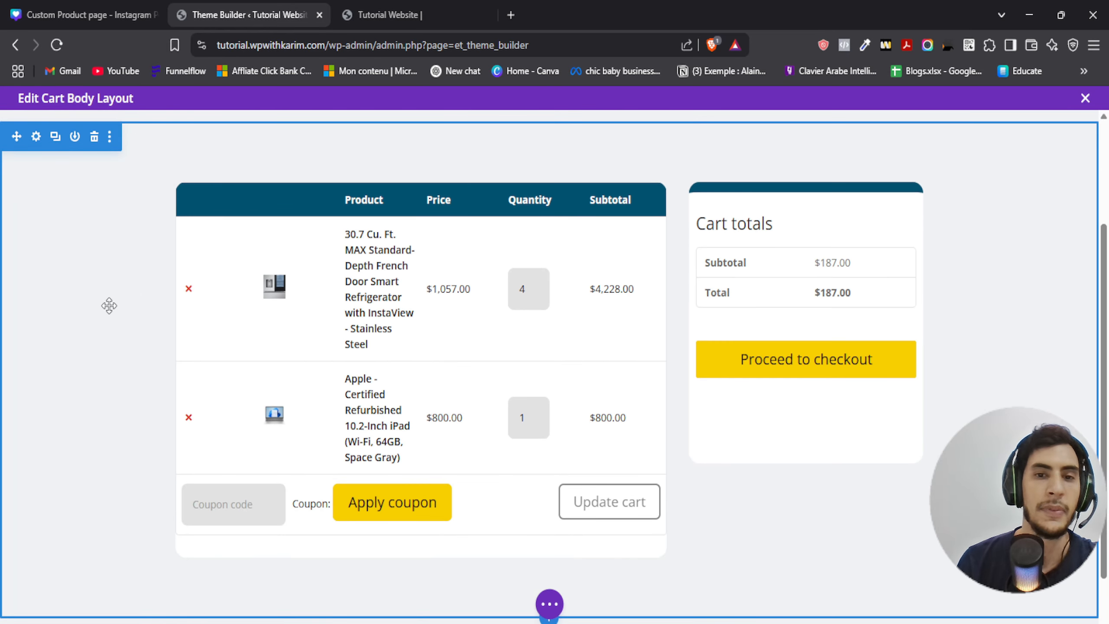
# Step: Save the cart body layout, close its editor and save the Theme Builder changes
pyautogui.scroll(1, 107, 353)
pyautogui.scroll(2, 107, 352)
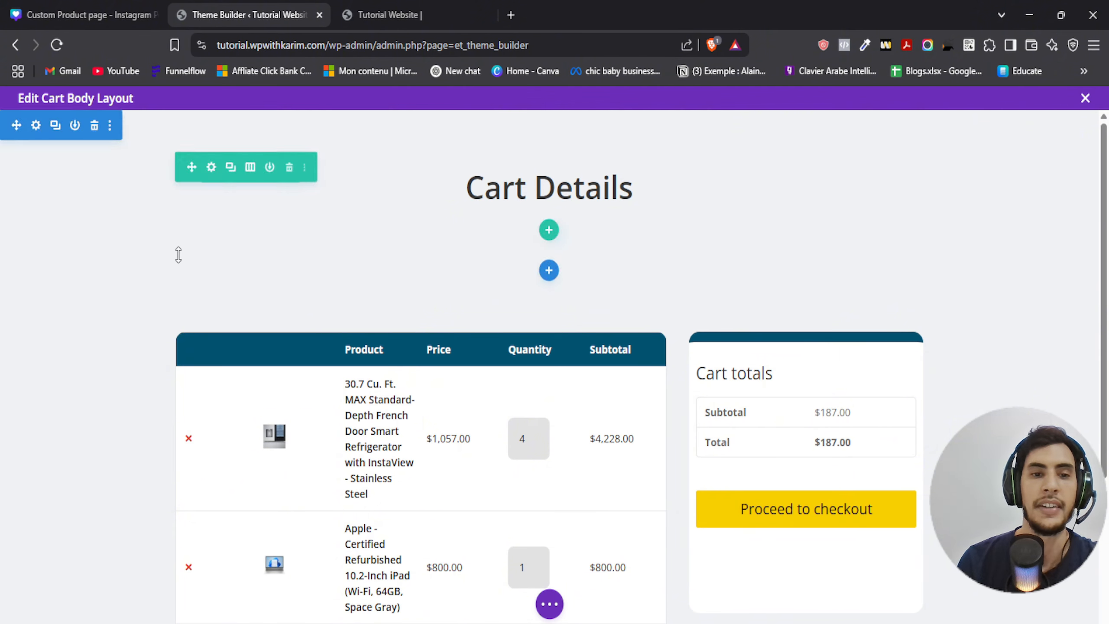
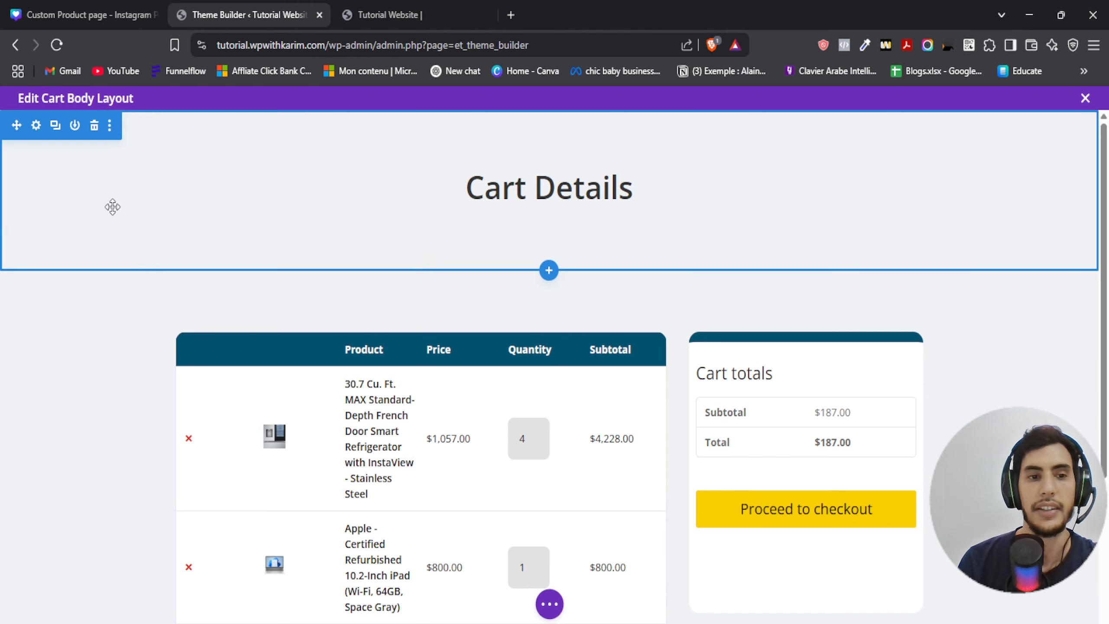
pyautogui.scroll(-2, 114, 317)
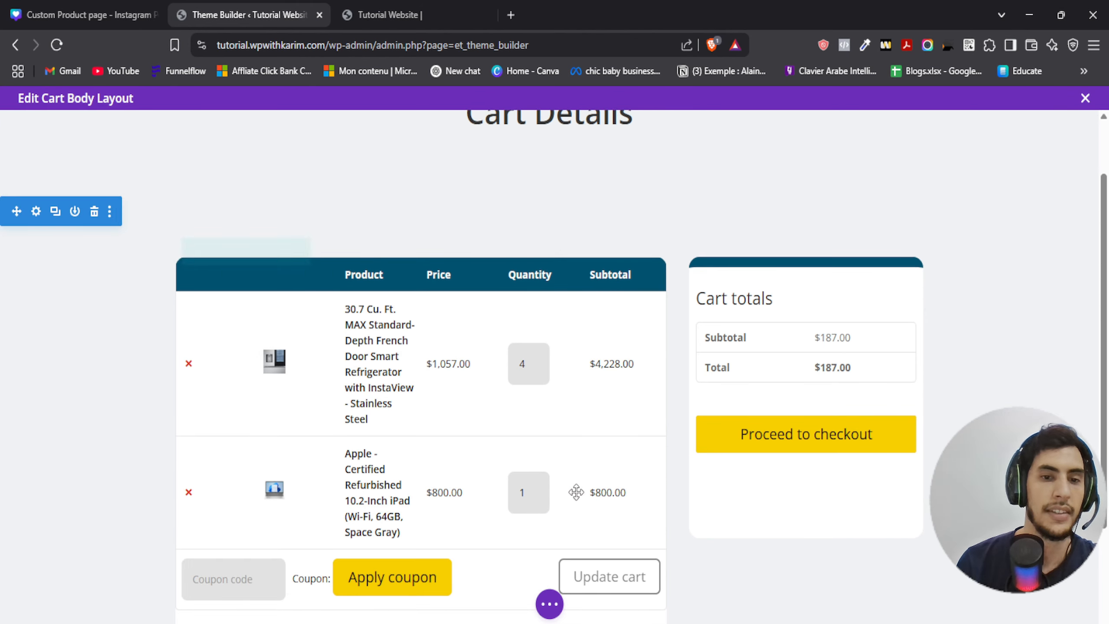
pyautogui.click(549, 604)
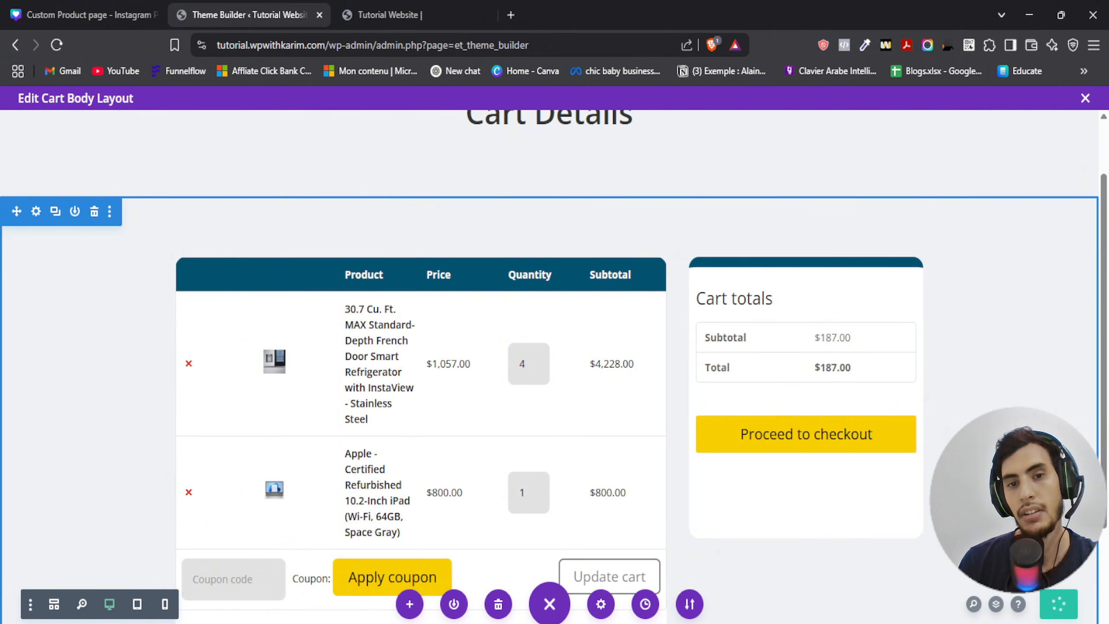
pyautogui.scroll(2, 950, 341)
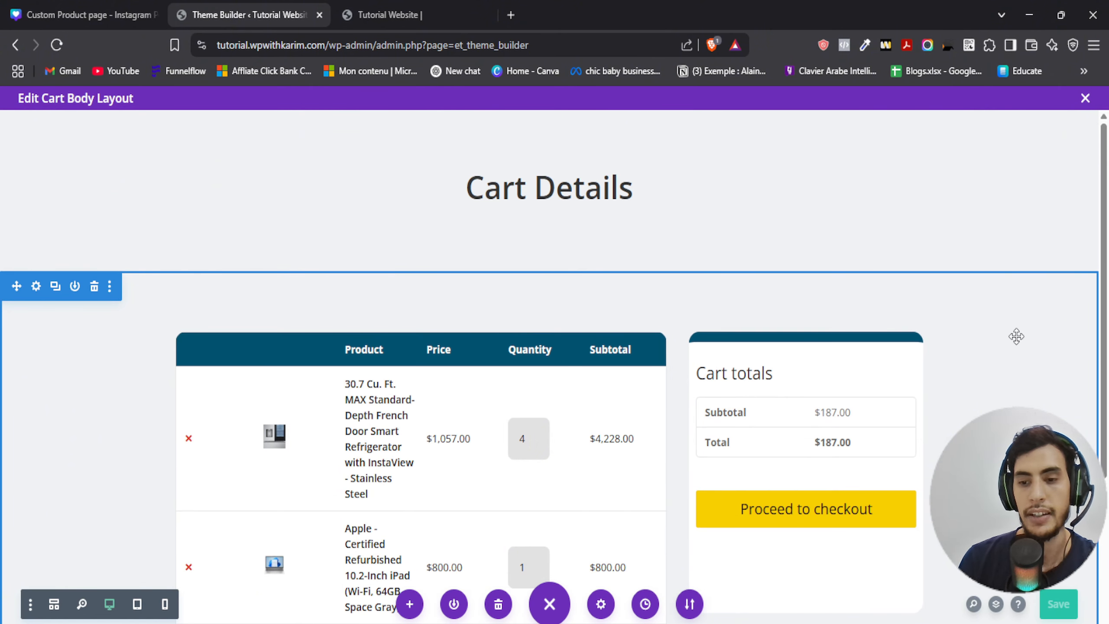
pyautogui.click(1075, 612)
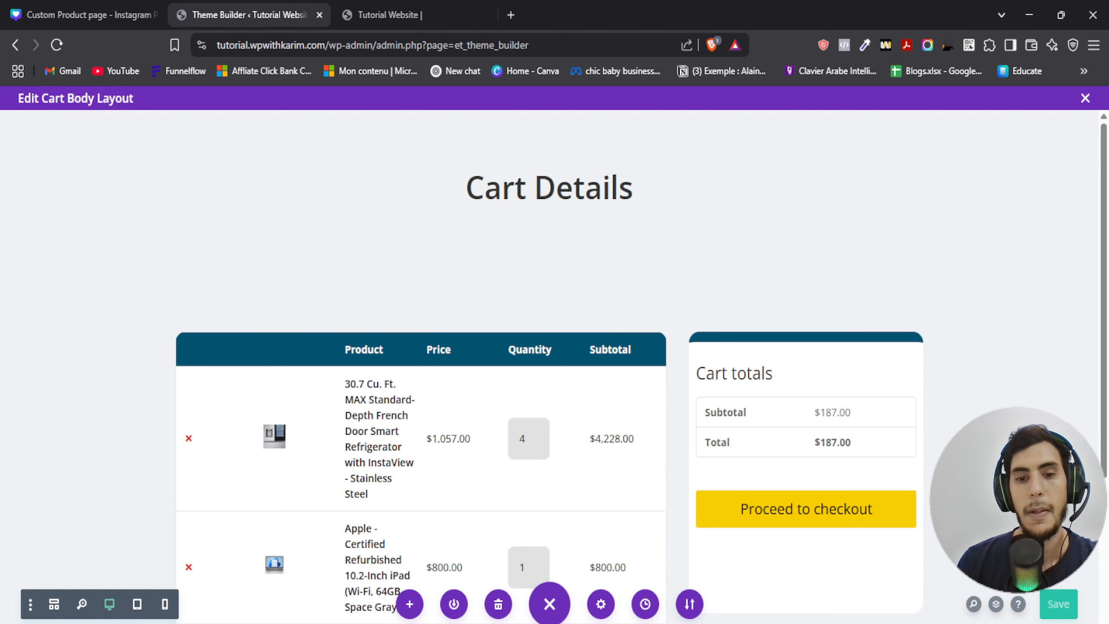
pyautogui.scroll(-4, 891, 379)
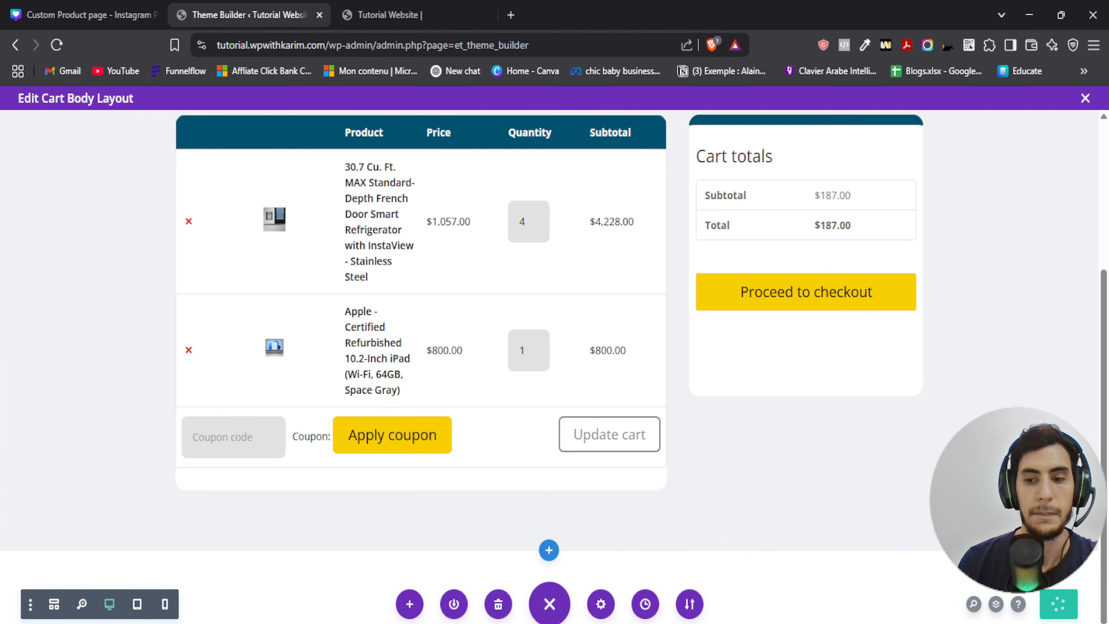
pyautogui.scroll(4, 782, 473)
pyautogui.scroll(-3, 949, 438)
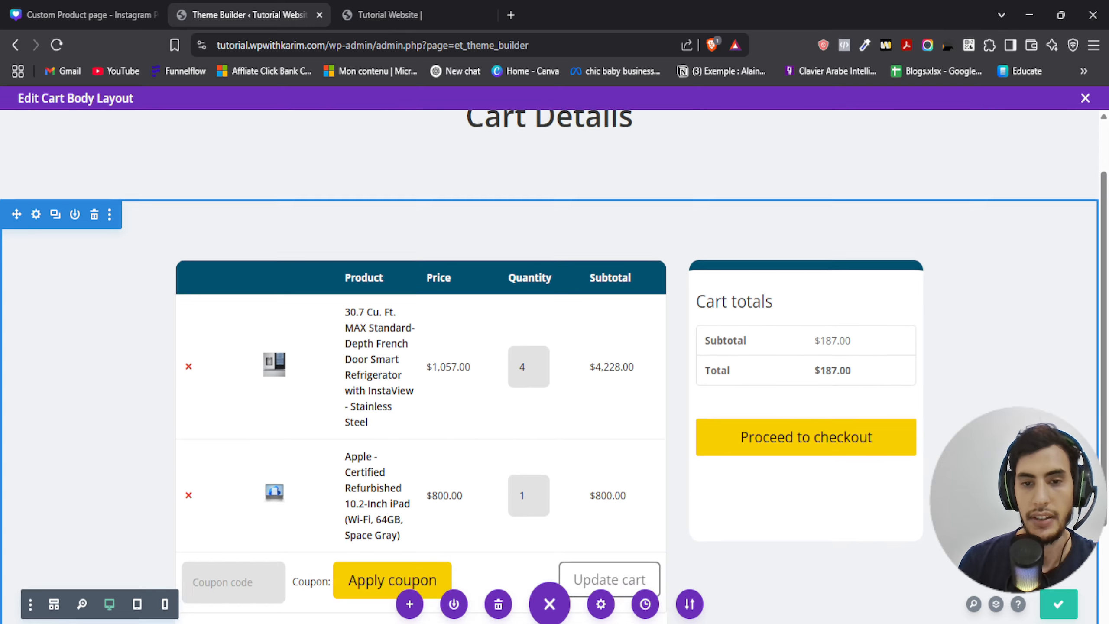
pyautogui.scroll(3, 949, 438)
pyautogui.scroll(-4, 949, 438)
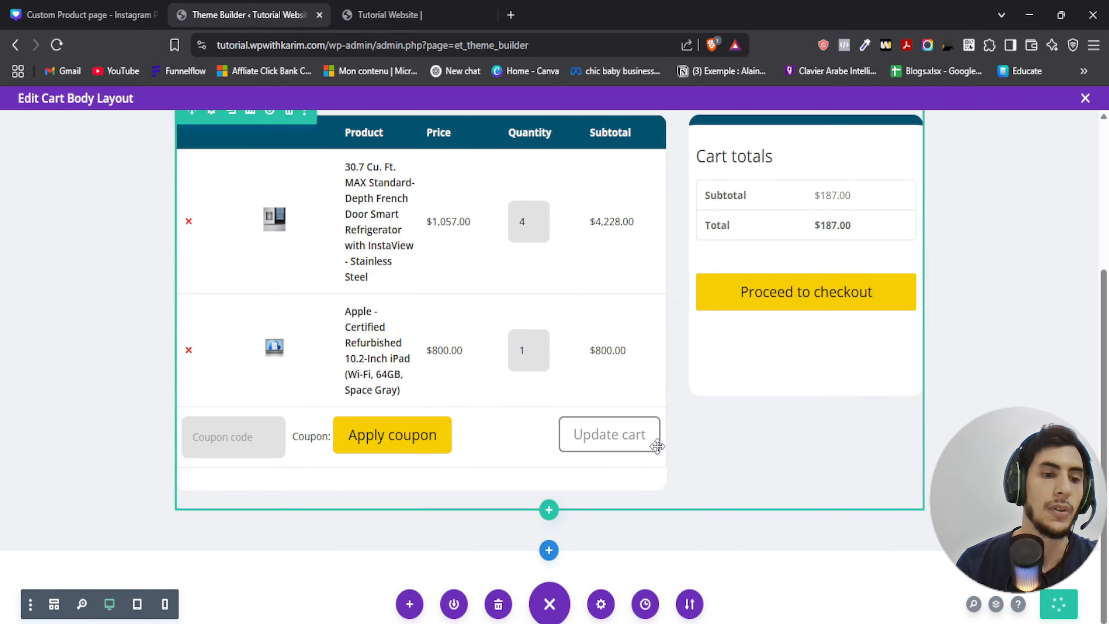
pyautogui.scroll(4, 856, 314)
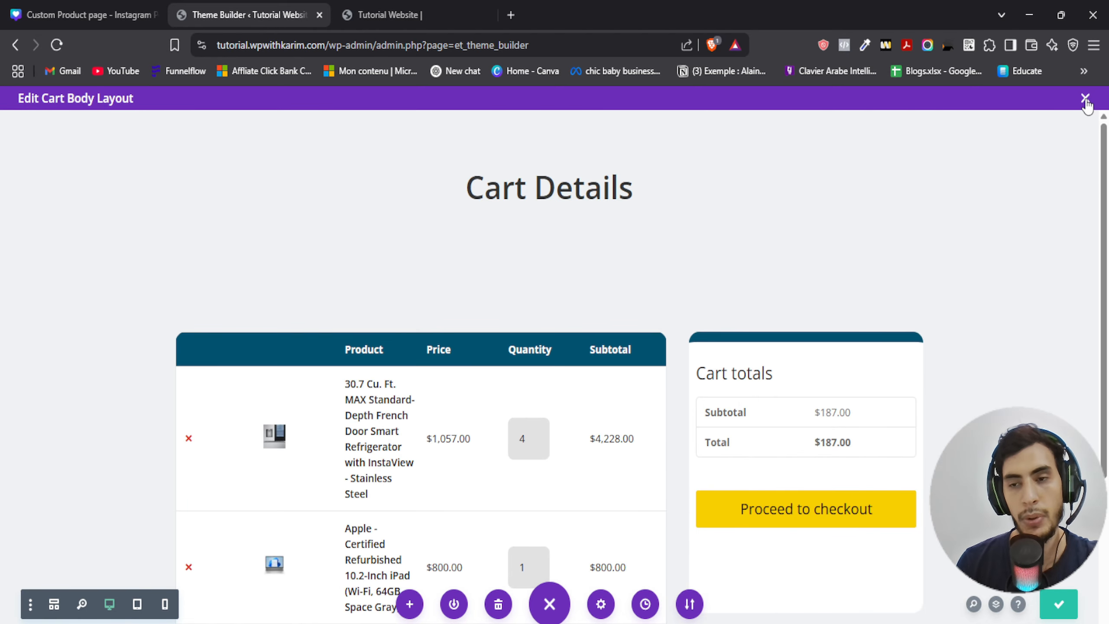
pyautogui.click(1085, 99)
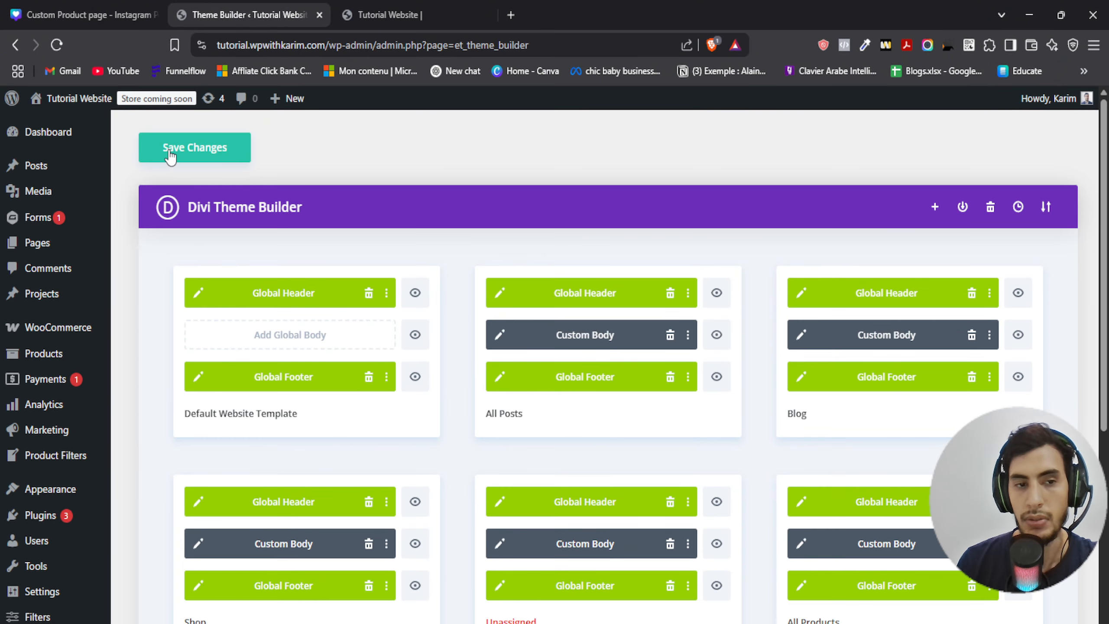
pyautogui.click(170, 151)
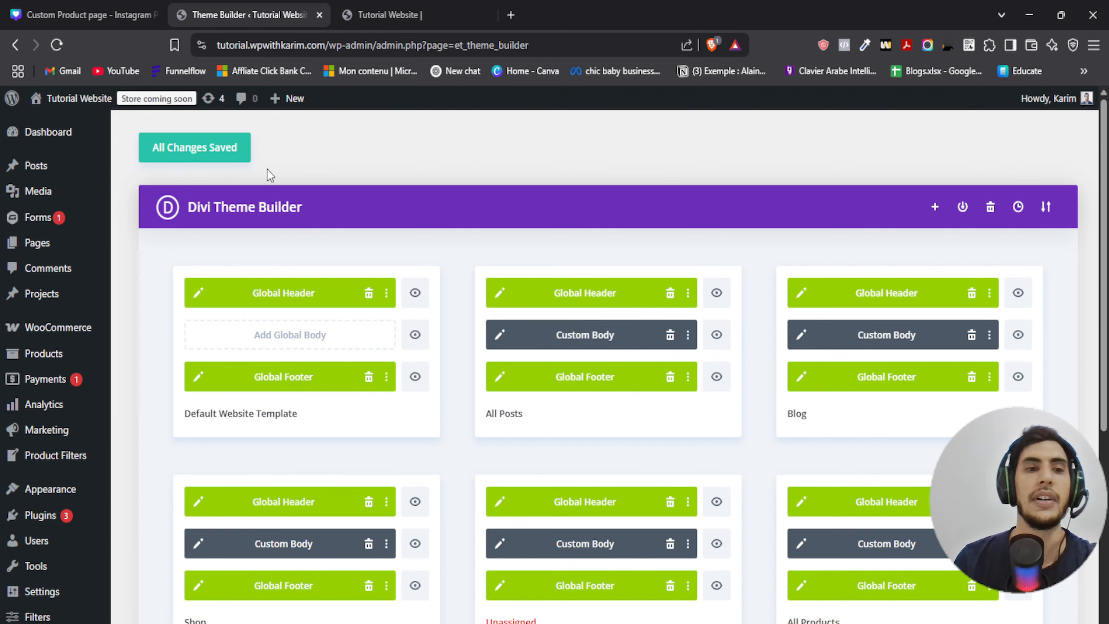
# Step: Open the live site in a new tab and go from its shop to the $500 Apple 10.2-inch iPad product page
pyautogui.rightClick(73, 100)
pyautogui.click(99, 116)
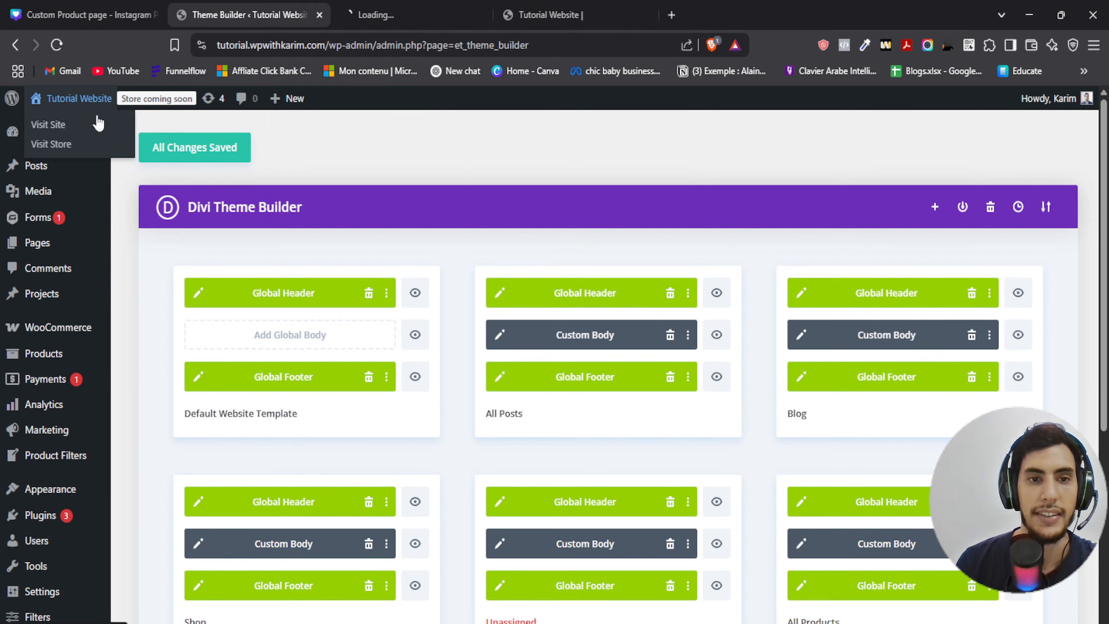
pyautogui.click(431, 6)
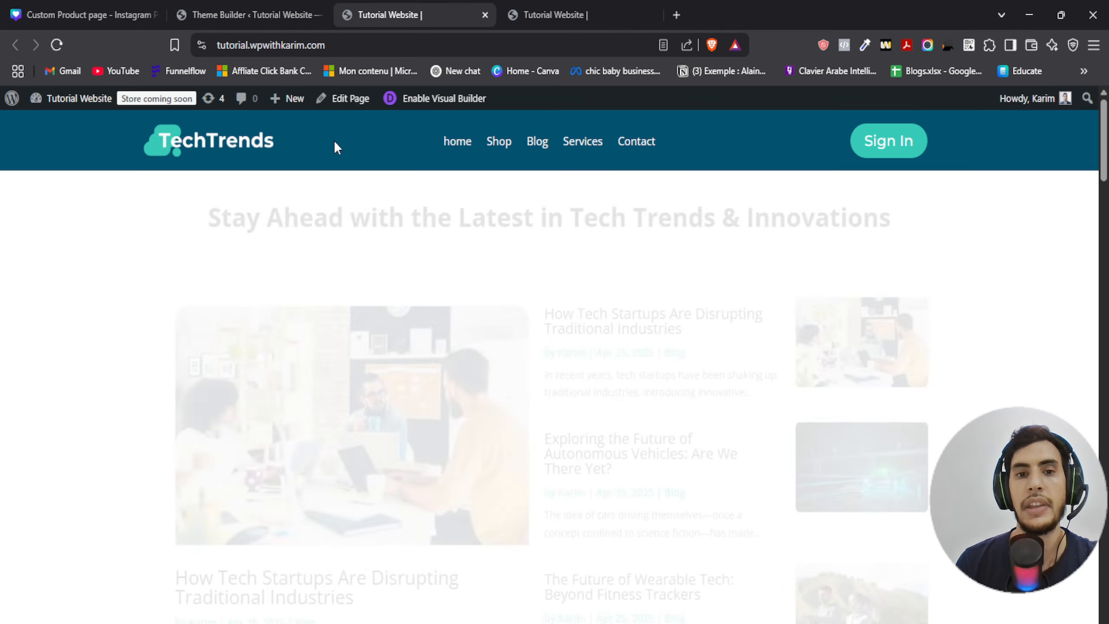
pyautogui.click(506, 149)
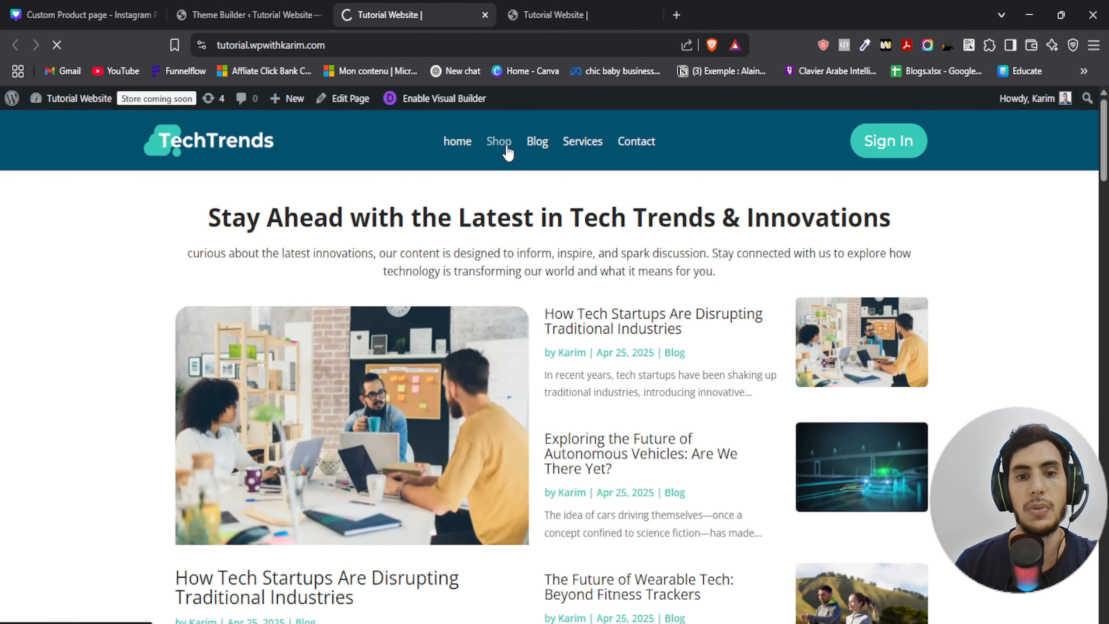
pyautogui.scroll(-10, 395, 185)
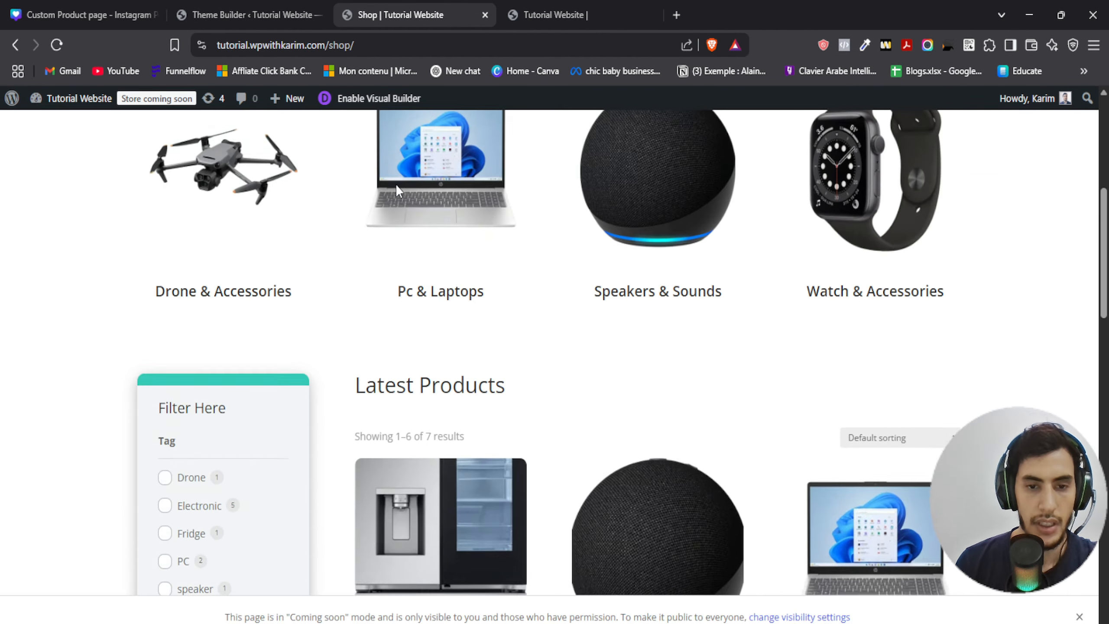
pyautogui.scroll(-5, 435, 215)
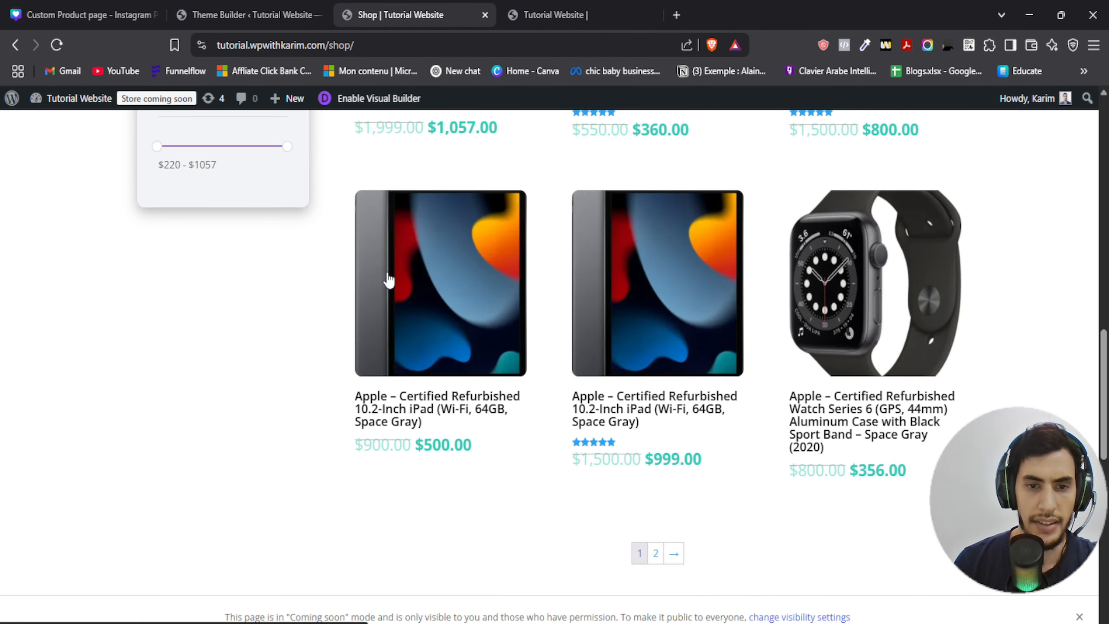
pyautogui.click(420, 241)
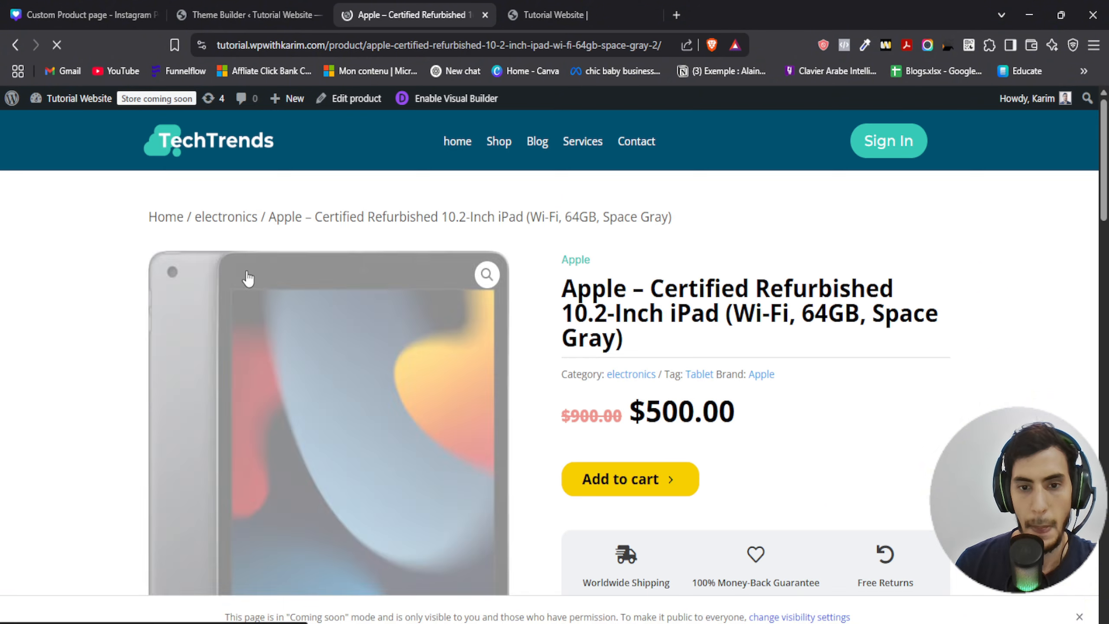
# Step: Add the iPad to the cart and check the layout and spacing of the live cart page
pyautogui.scroll(-3, 419, 281)
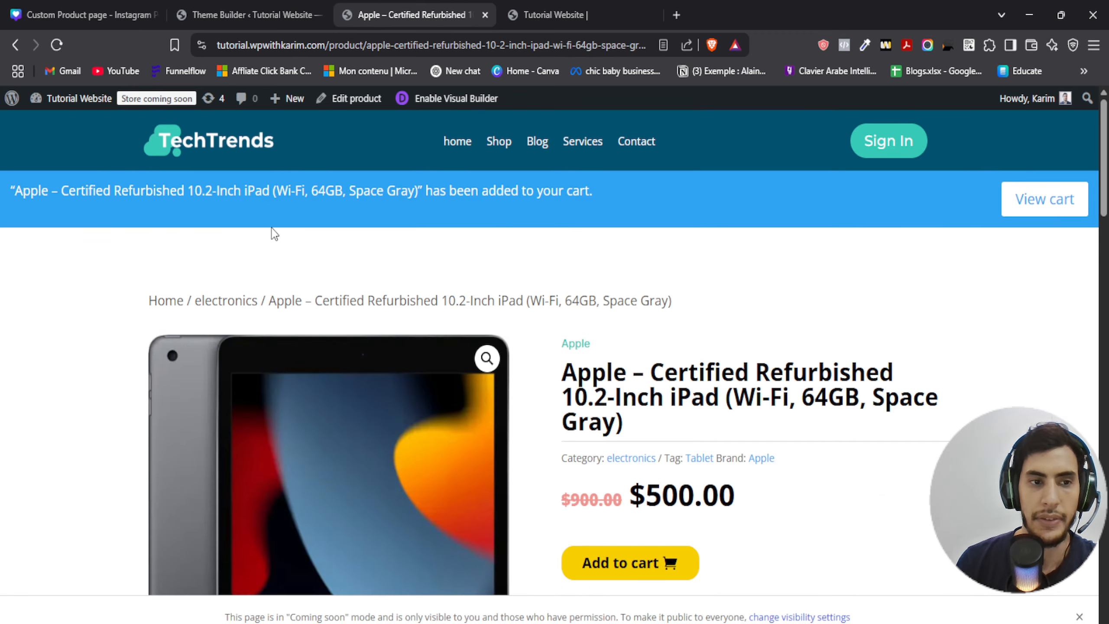
pyautogui.click(1038, 212)
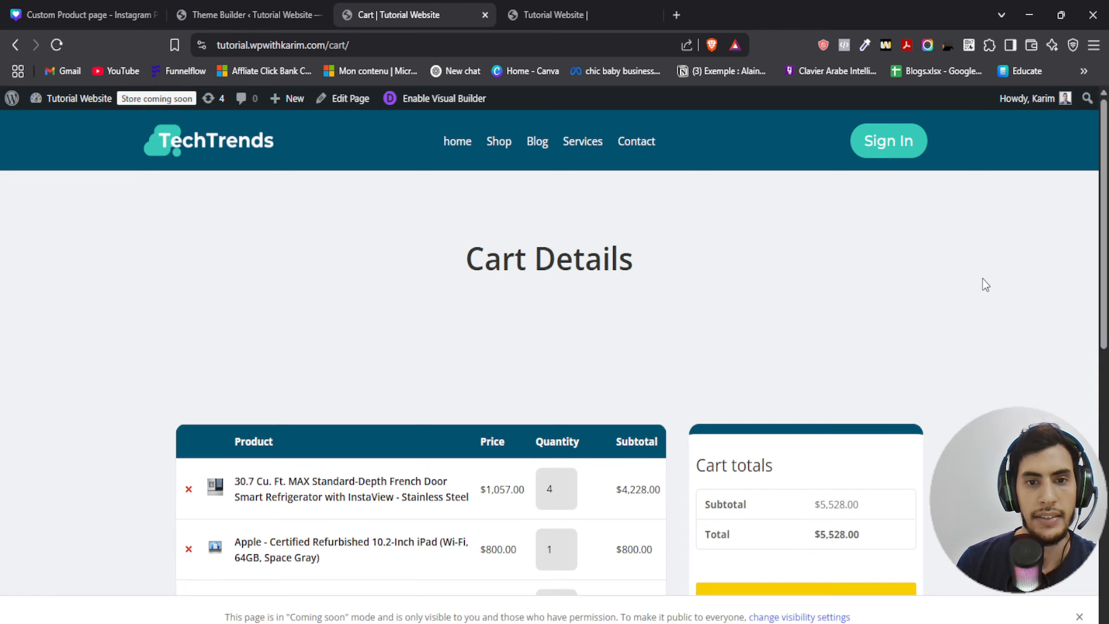
pyautogui.scroll(-10, 982, 282)
pyautogui.scroll(10, 982, 367)
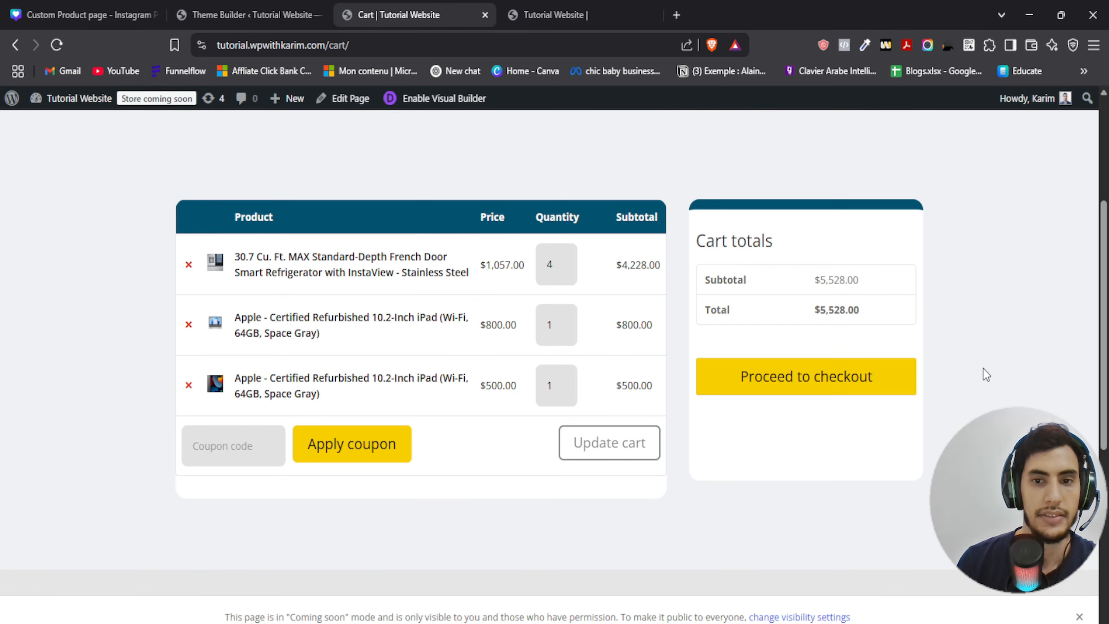
pyautogui.scroll(-3, 917, 373)
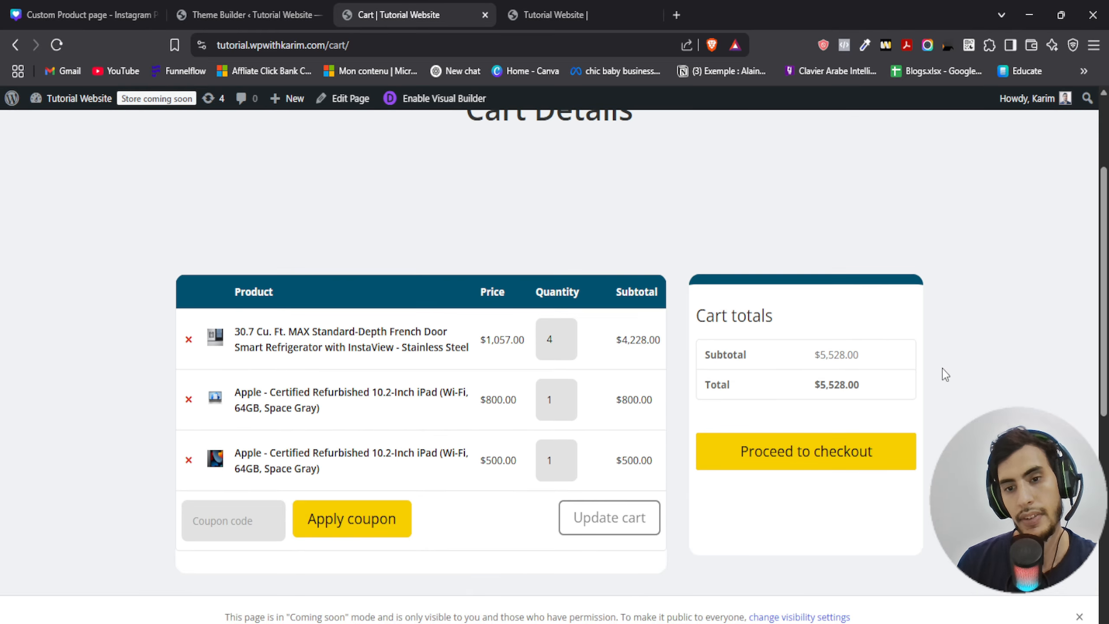
pyautogui.scroll(2, 1021, 380)
pyautogui.scroll(2, 939, 392)
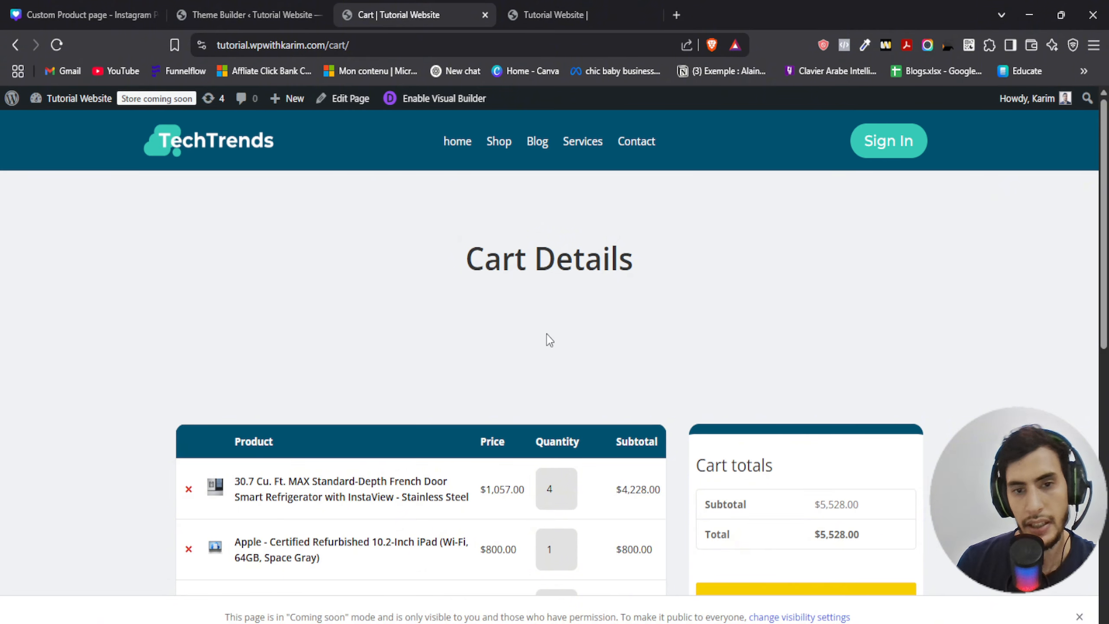
pyautogui.scroll(-2, 552, 302)
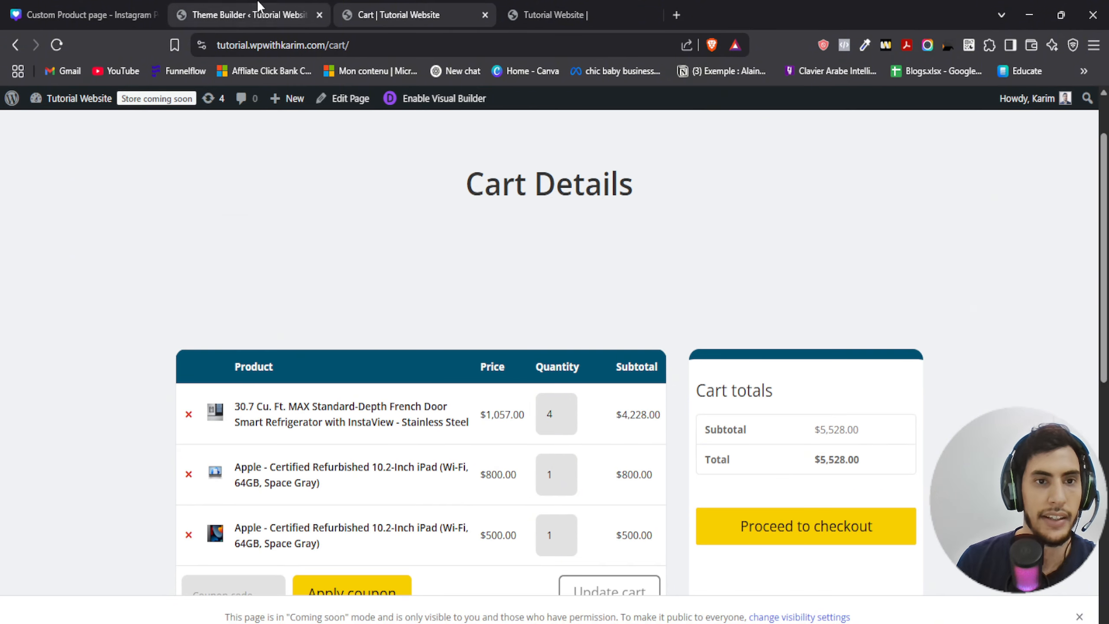
# Step: Return to the Theme Builder and open the Cart template's custom body for editing
pyautogui.click(249, 14)
pyautogui.scroll(-7, 426, 410)
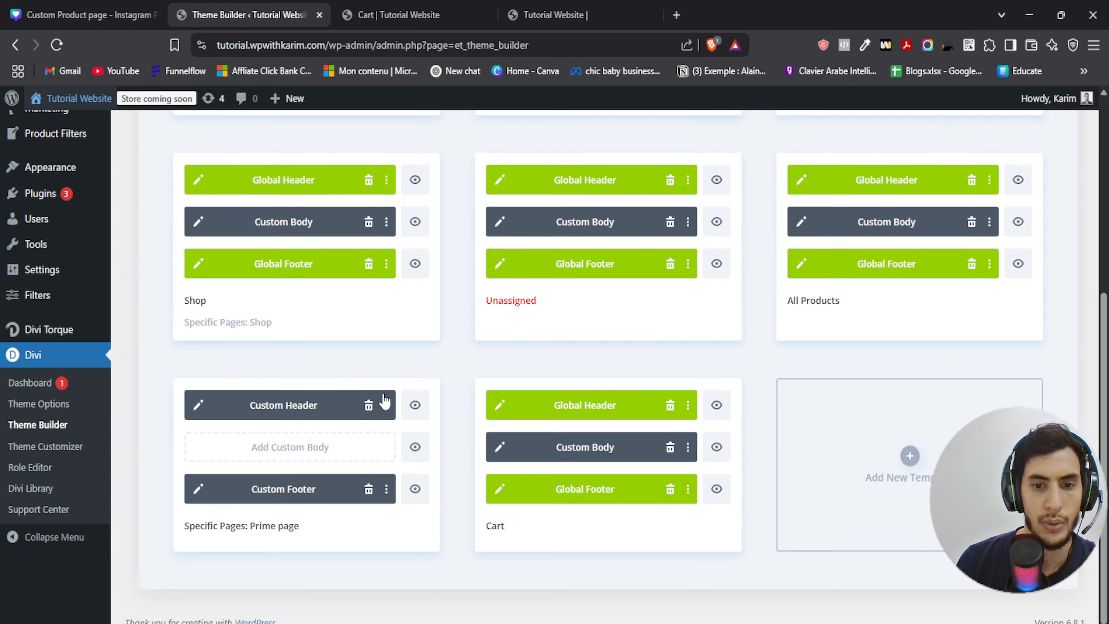
pyautogui.click(499, 446)
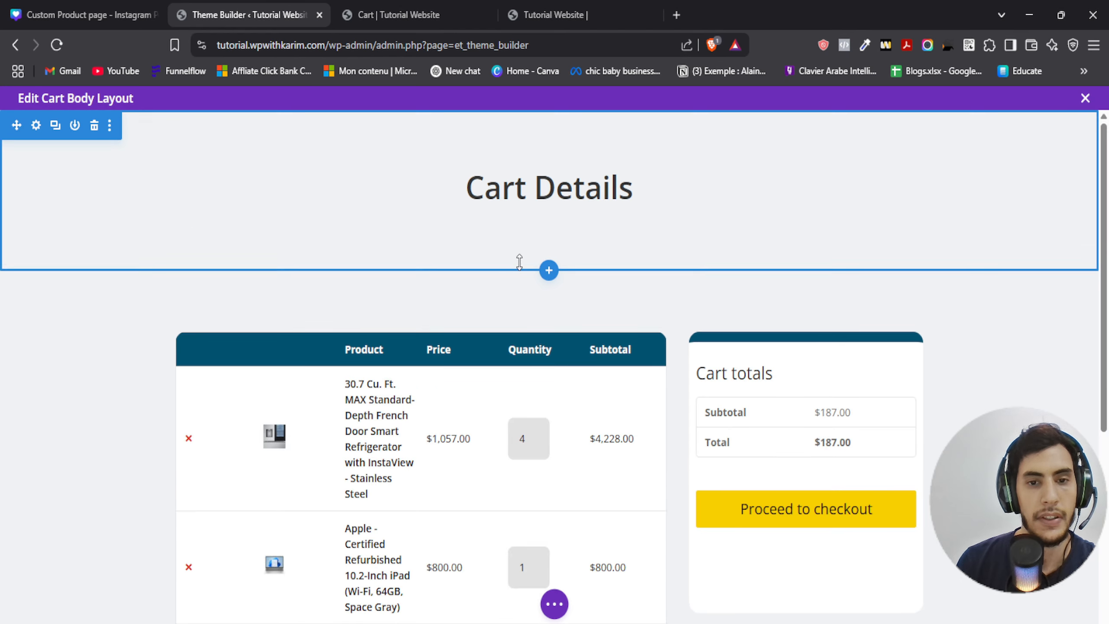
# Step: Set the Cart Details heading section's bottom padding to 0px and bottom margin to 0, and save the section settings
pyautogui.click(94, 122)
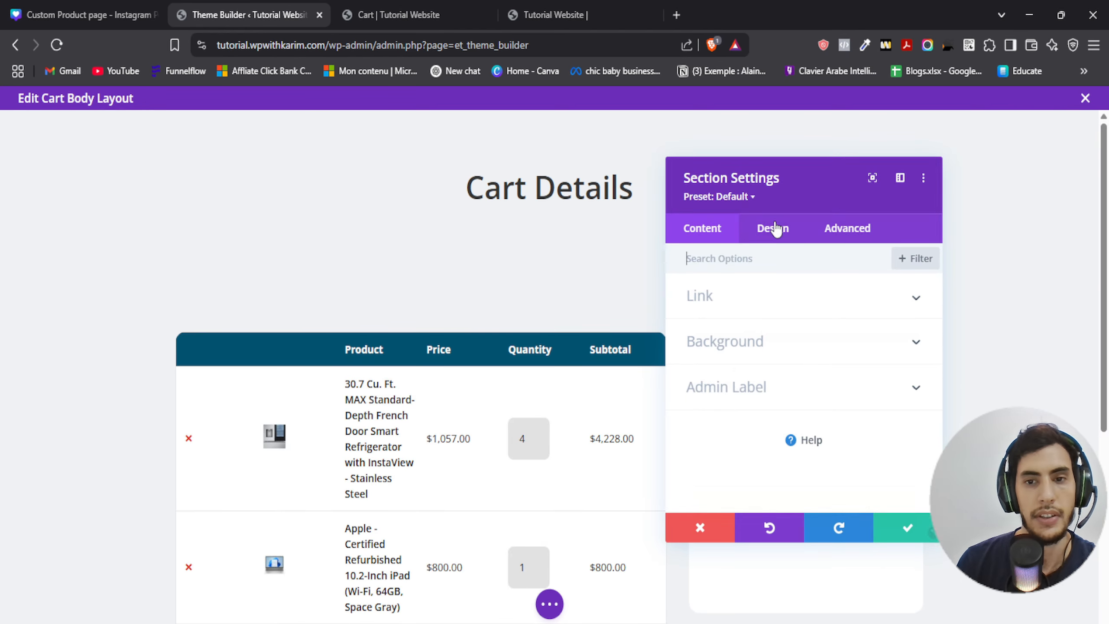
pyautogui.click(773, 228)
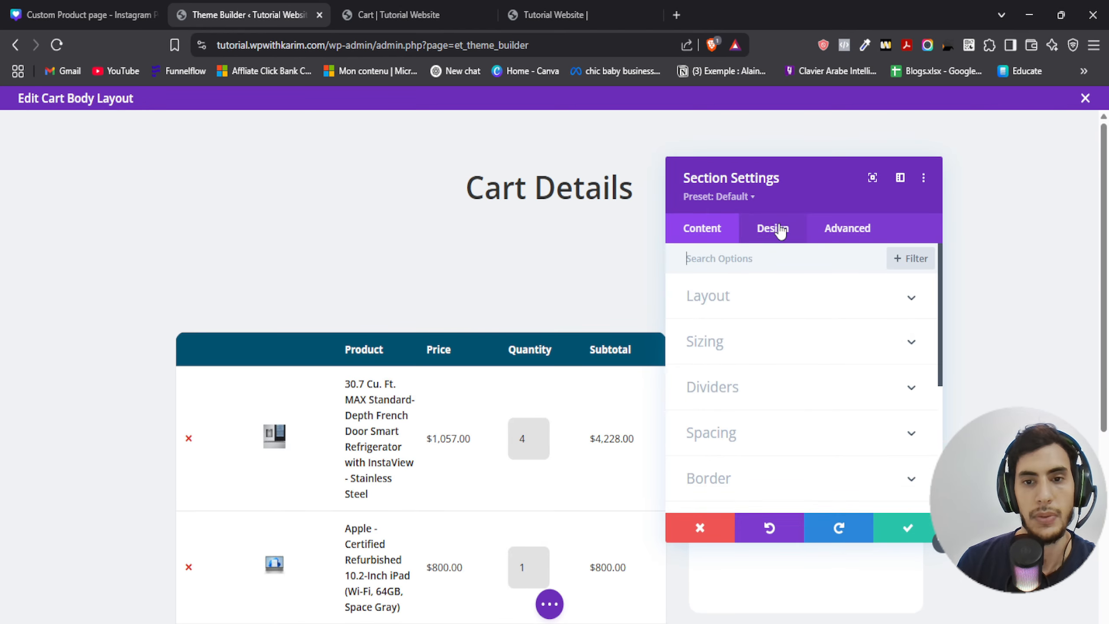
pyautogui.click(723, 433)
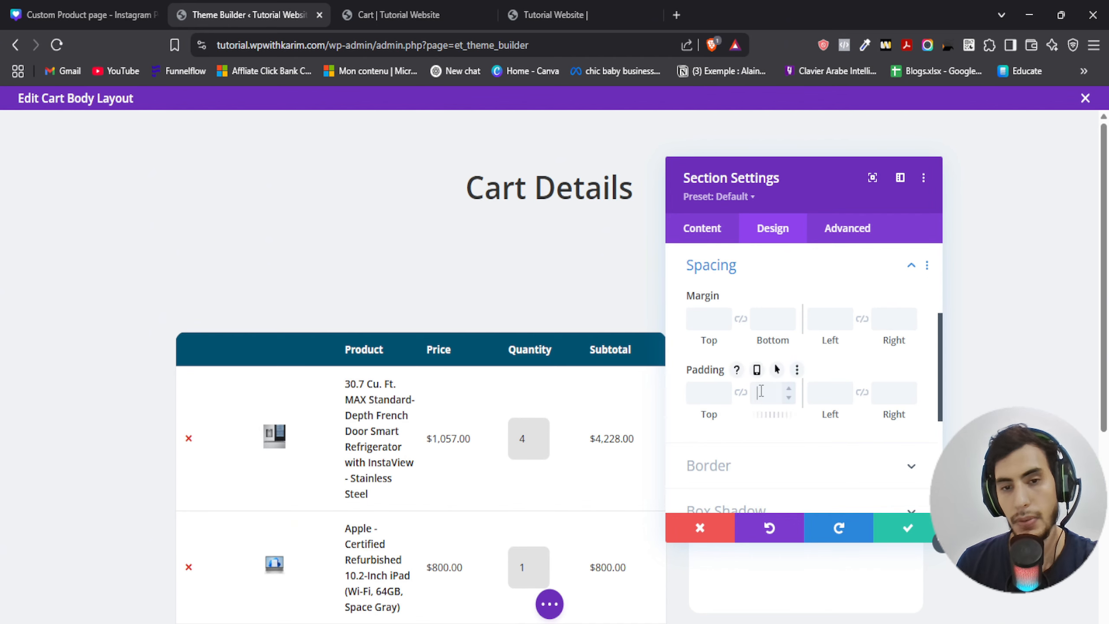
pyautogui.click(769, 319)
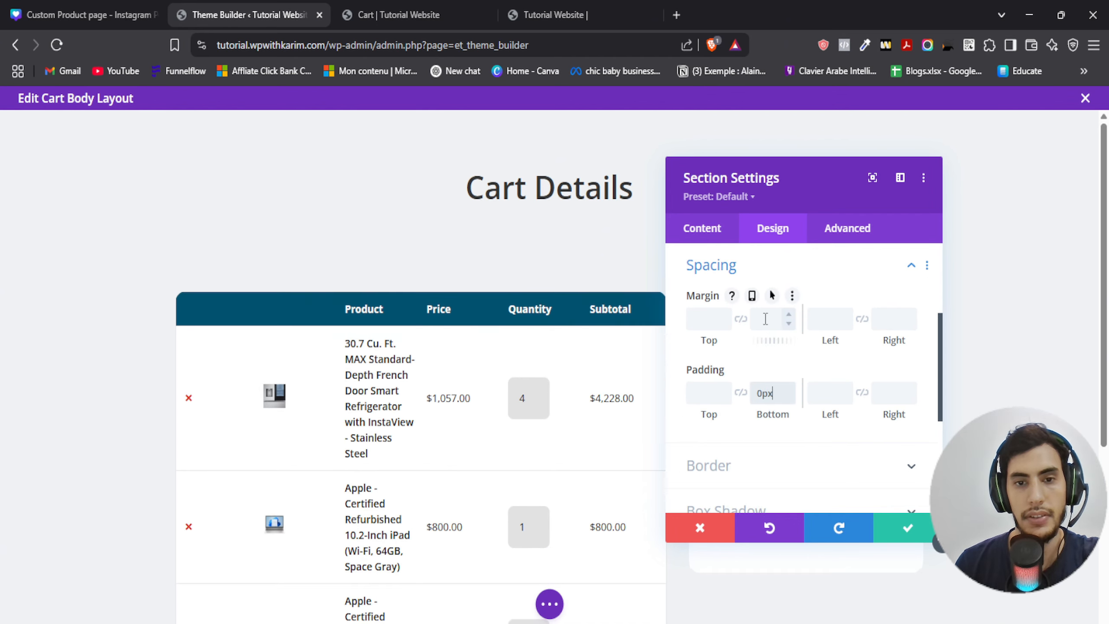
pyautogui.write('0')
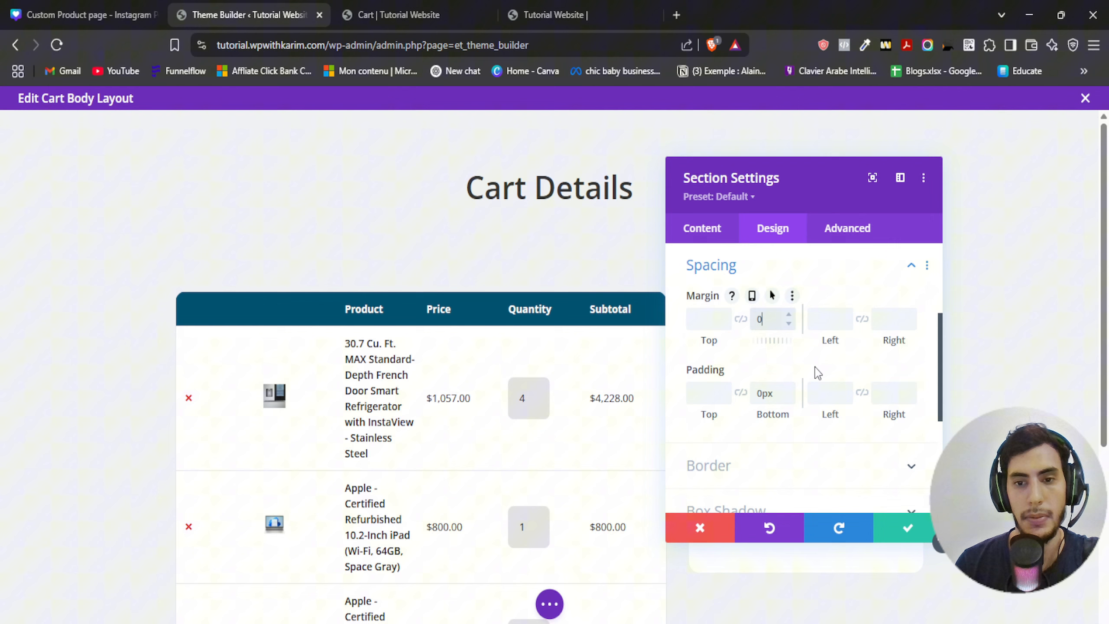
pyautogui.click(907, 532)
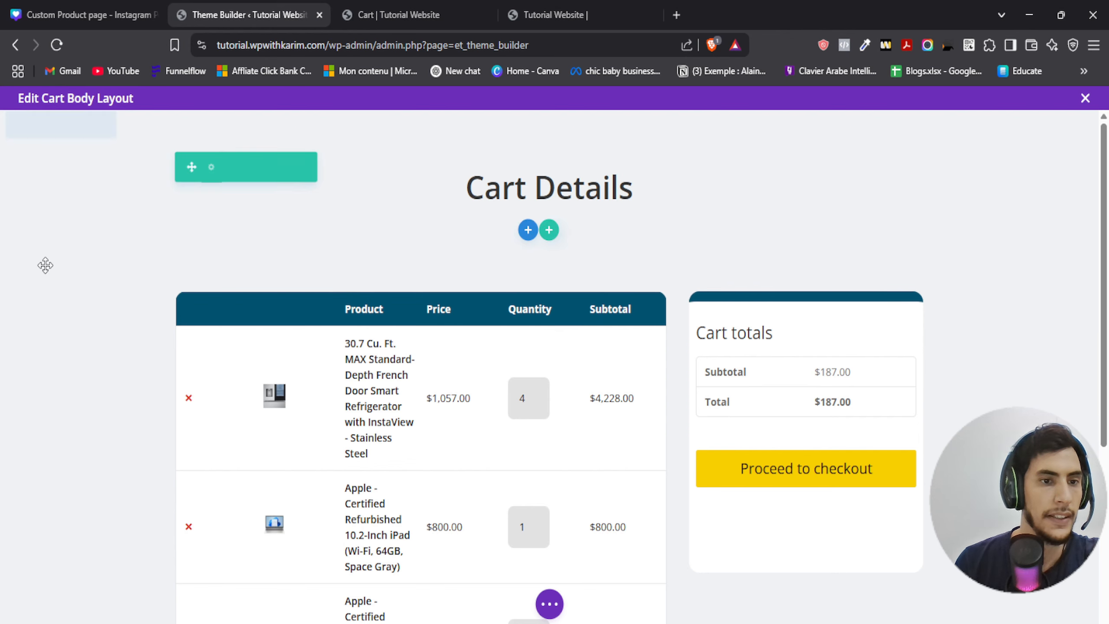
# Step: Set the top padding of the section holding the cart products and totals to 10px and save the section settings
pyautogui.click(30, 251)
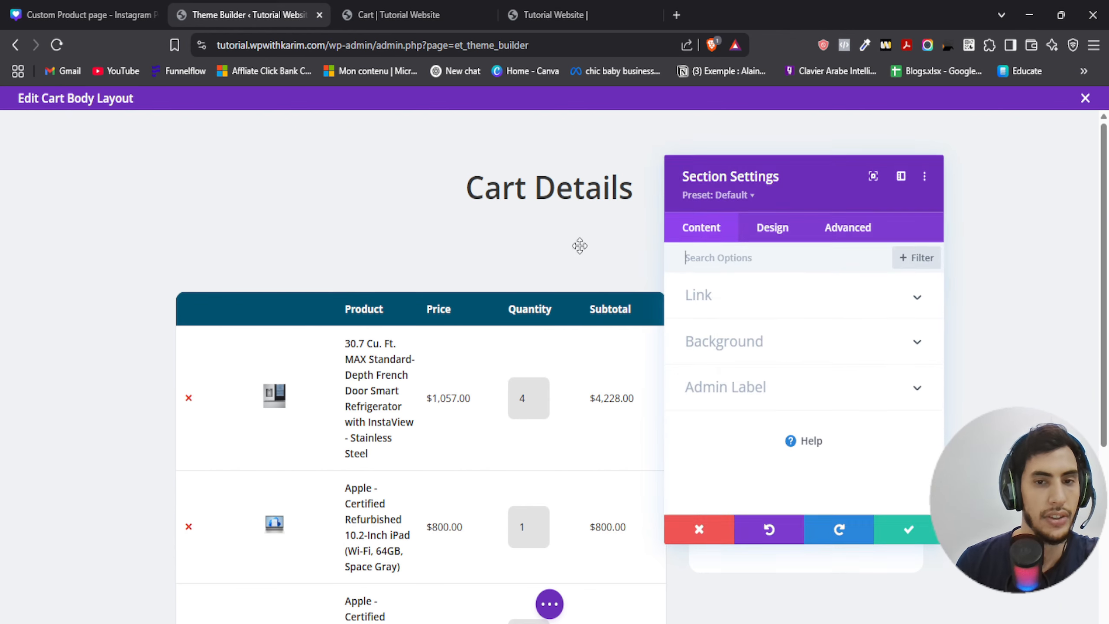
pyautogui.click(769, 235)
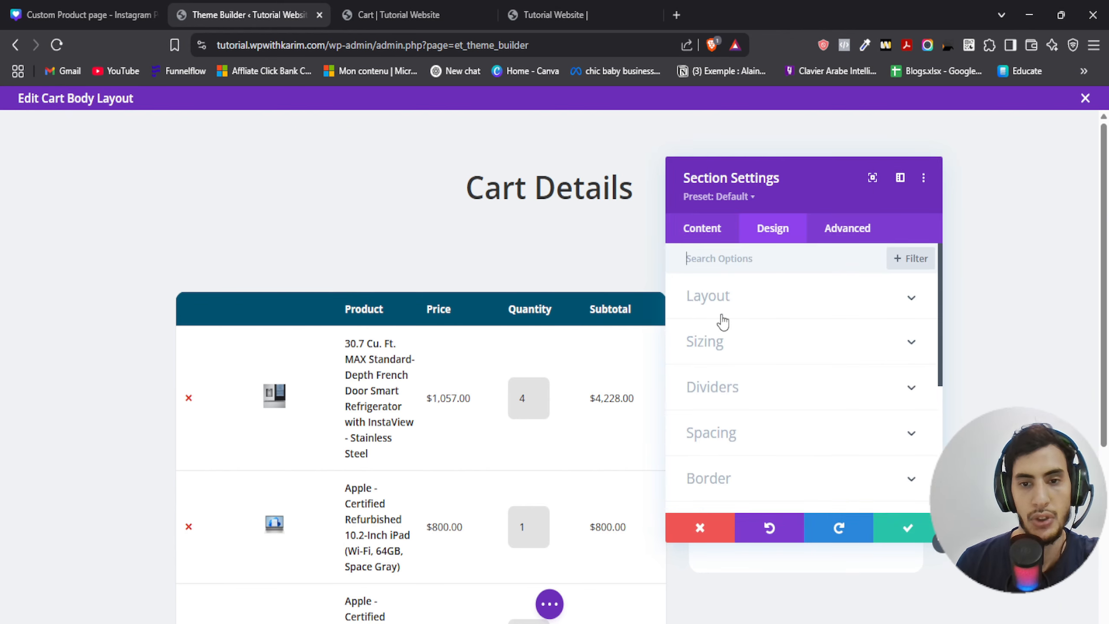
pyautogui.click(731, 437)
pyautogui.click(698, 396)
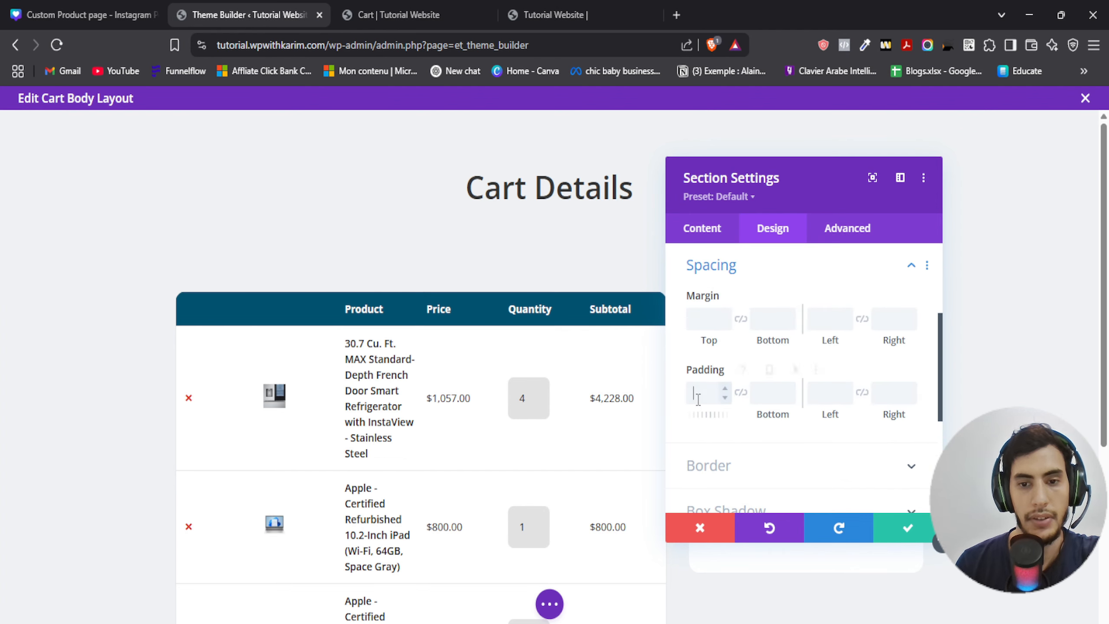
pyautogui.write('10px')
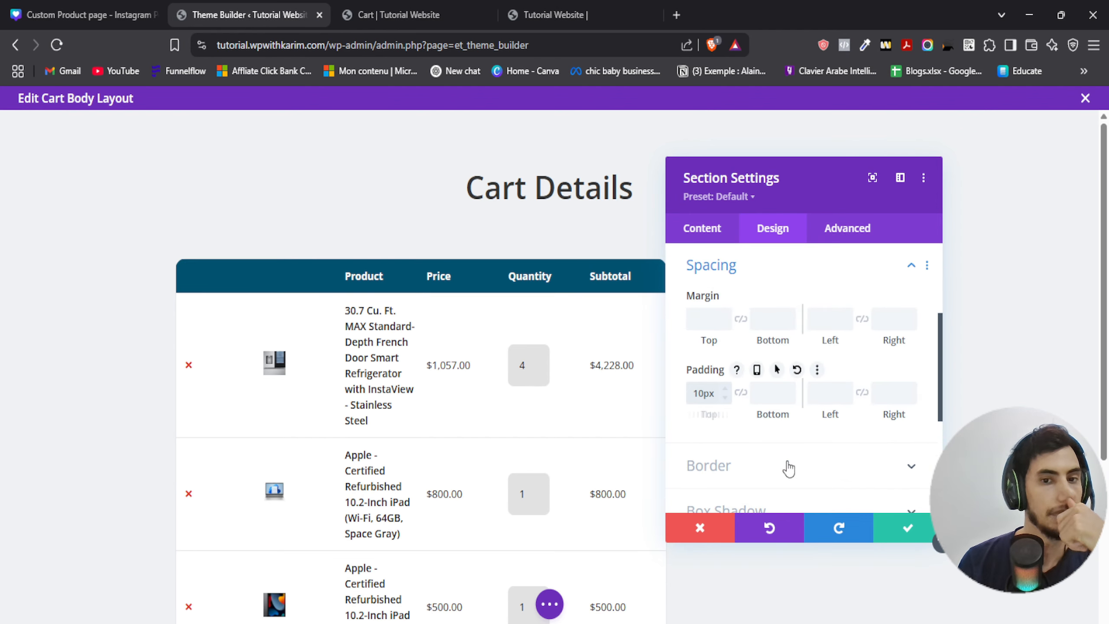
pyautogui.click(905, 527)
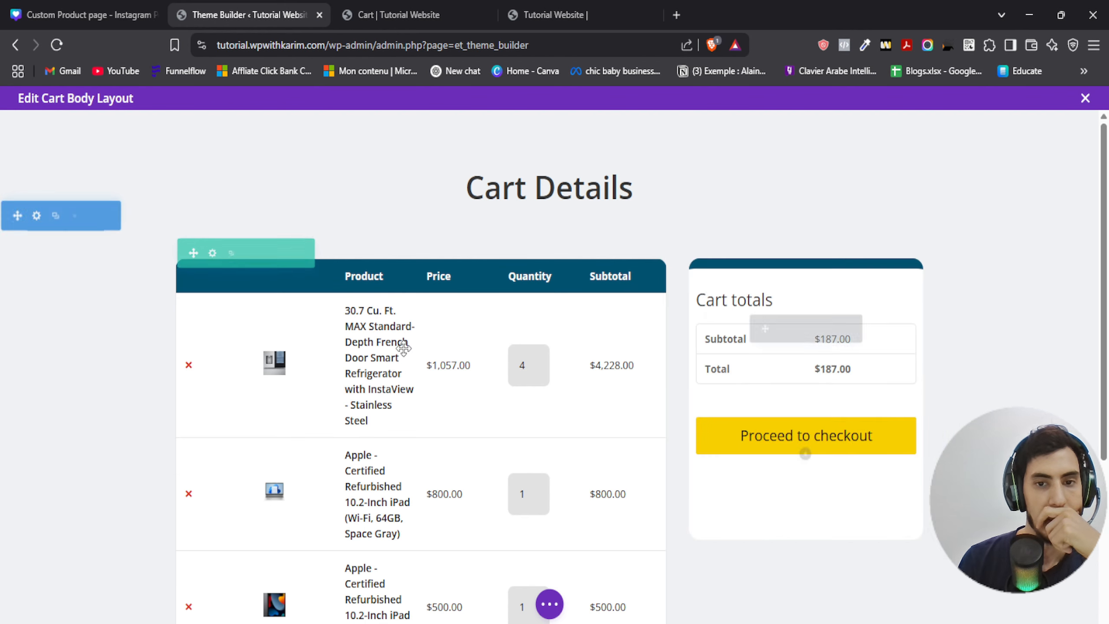
# Step: Set the max width of the row with the cart products and totals to 100% and its width to 73%
pyautogui.click(211, 252)
pyautogui.click(771, 228)
pyautogui.click(744, 306)
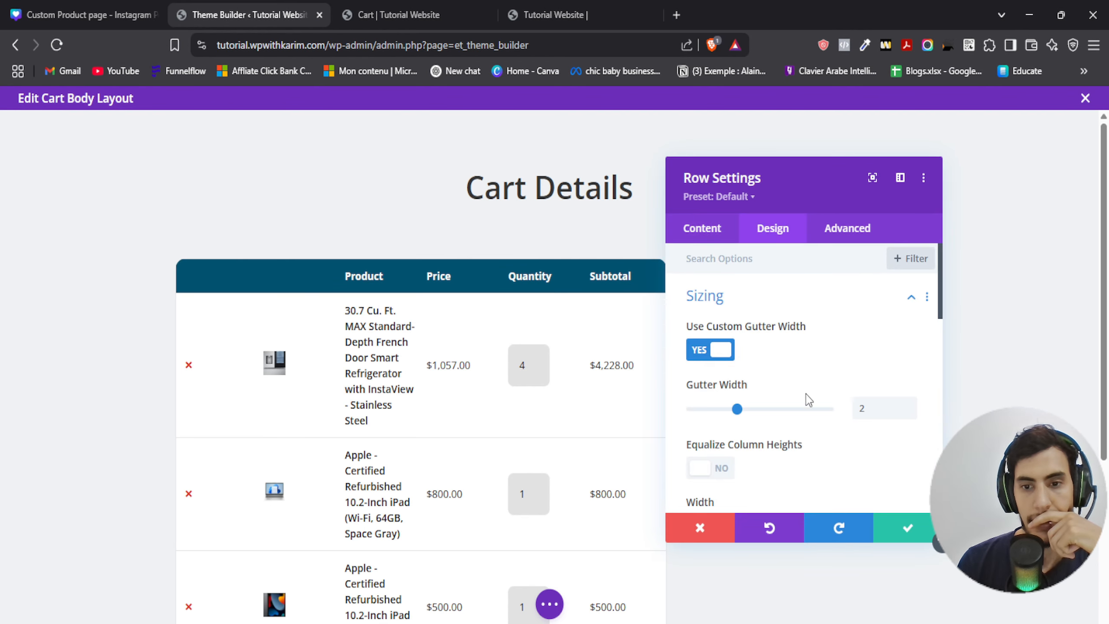
pyautogui.scroll(-5, 794, 393)
pyautogui.scroll(1, 779, 378)
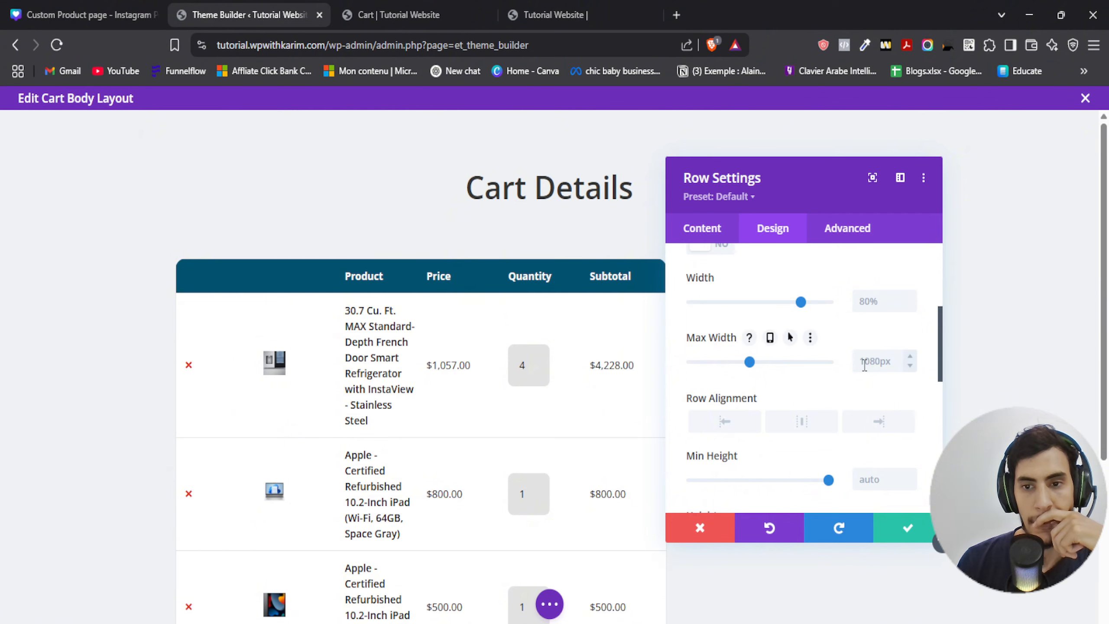
pyautogui.click(910, 357)
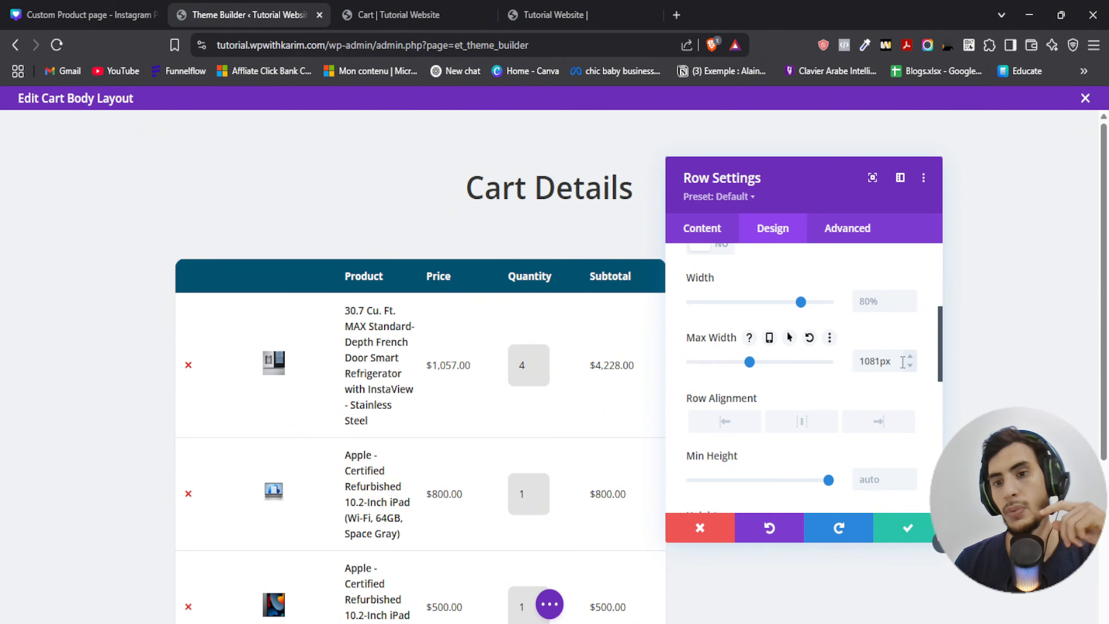
pyautogui.doubleClick(893, 361)
pyautogui.write('100')
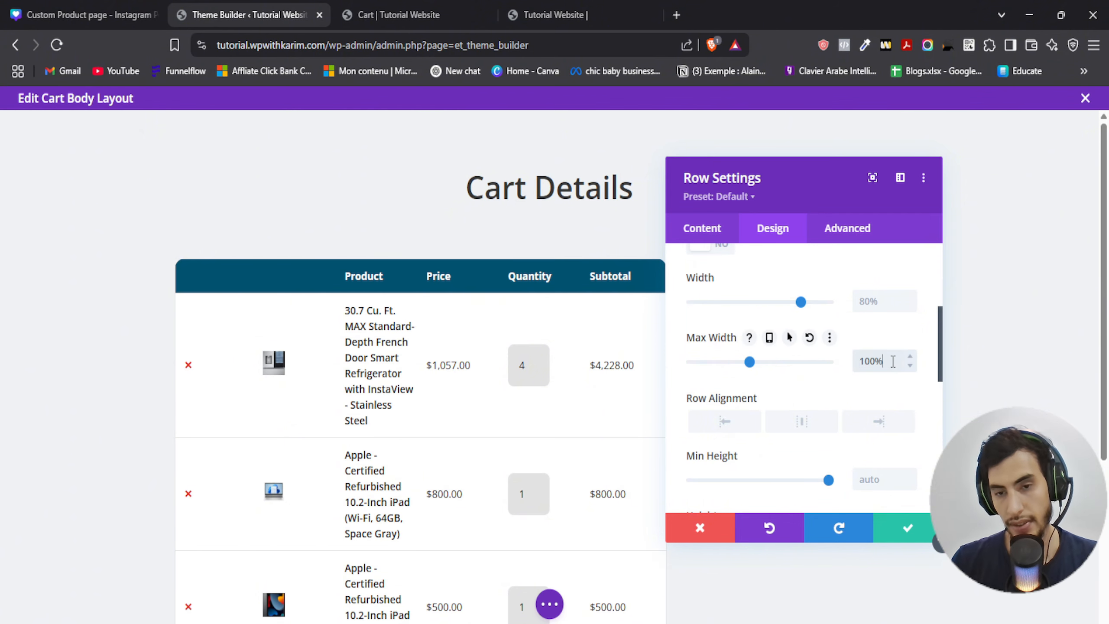
pyautogui.click(887, 306)
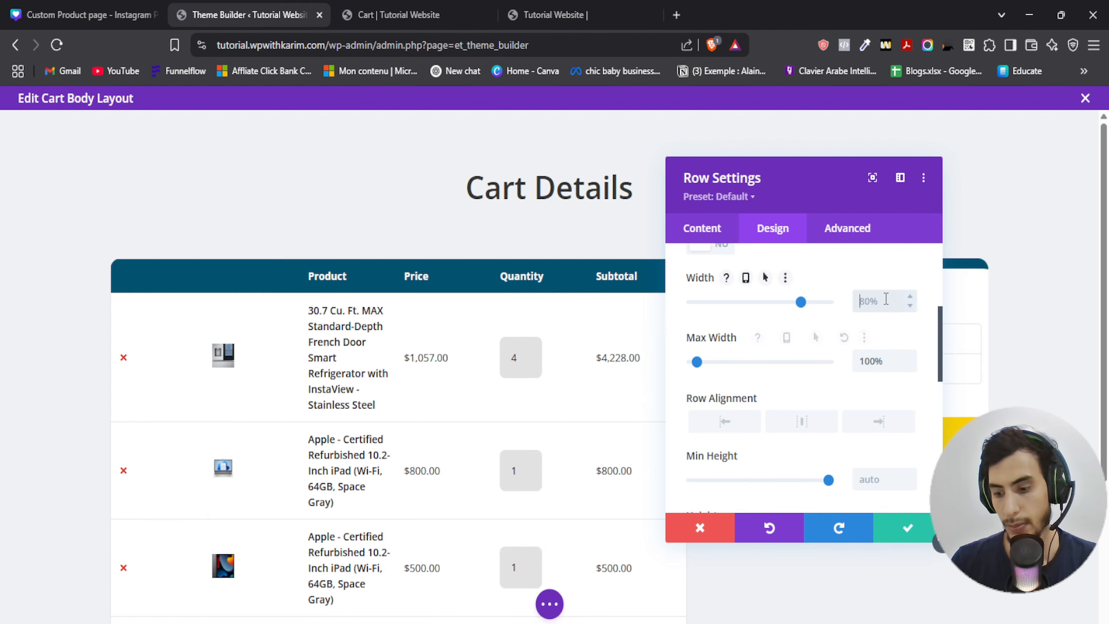
pyautogui.write('73%')
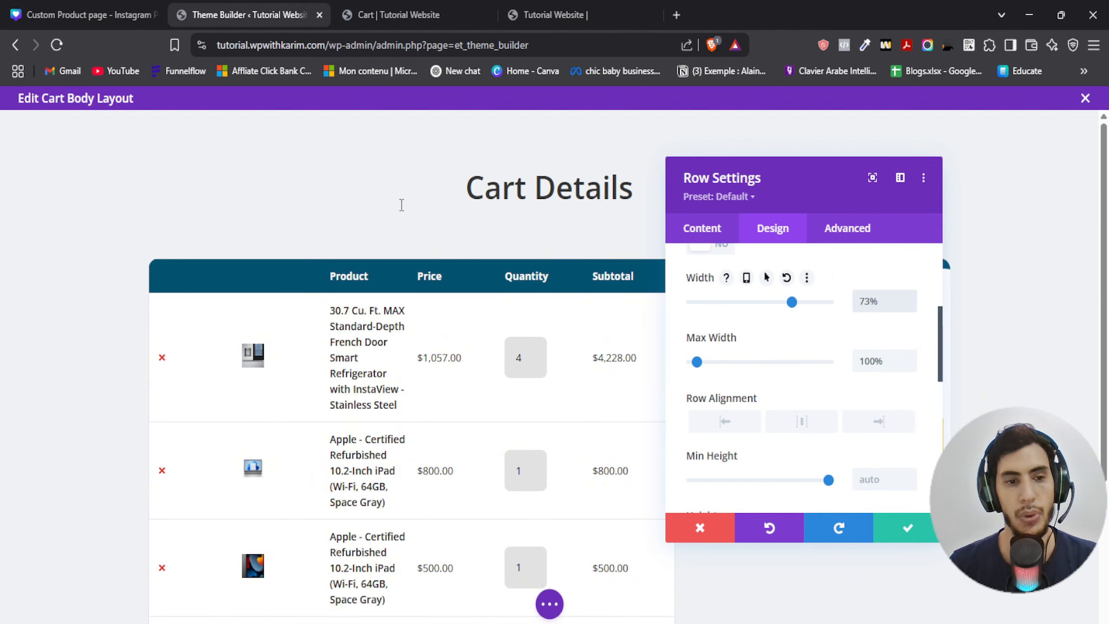
# Step: Check the row size note in the Canva design, then return to the Theme Builder
pyautogui.click(87, 15)
pyautogui.scroll(-5, 437, 314)
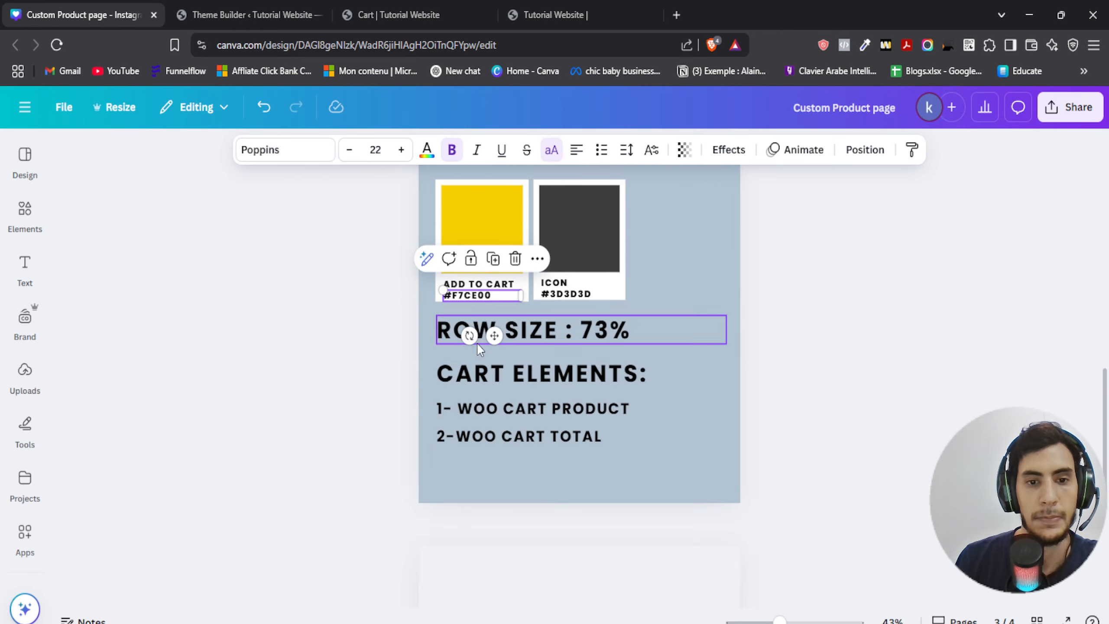
pyautogui.click(596, 331)
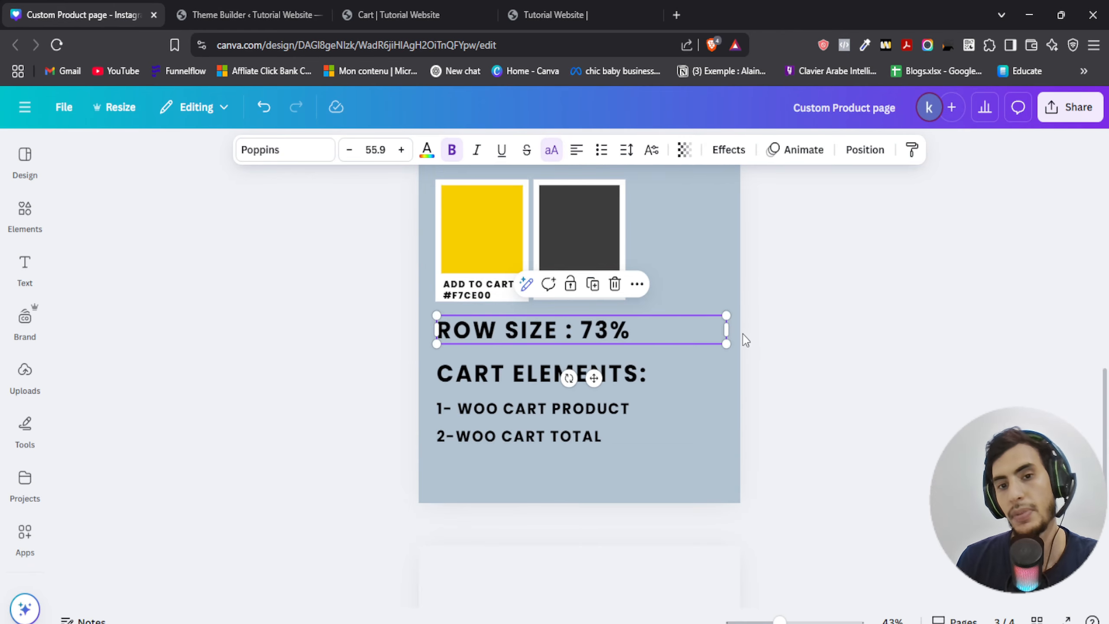
pyautogui.click(249, 14)
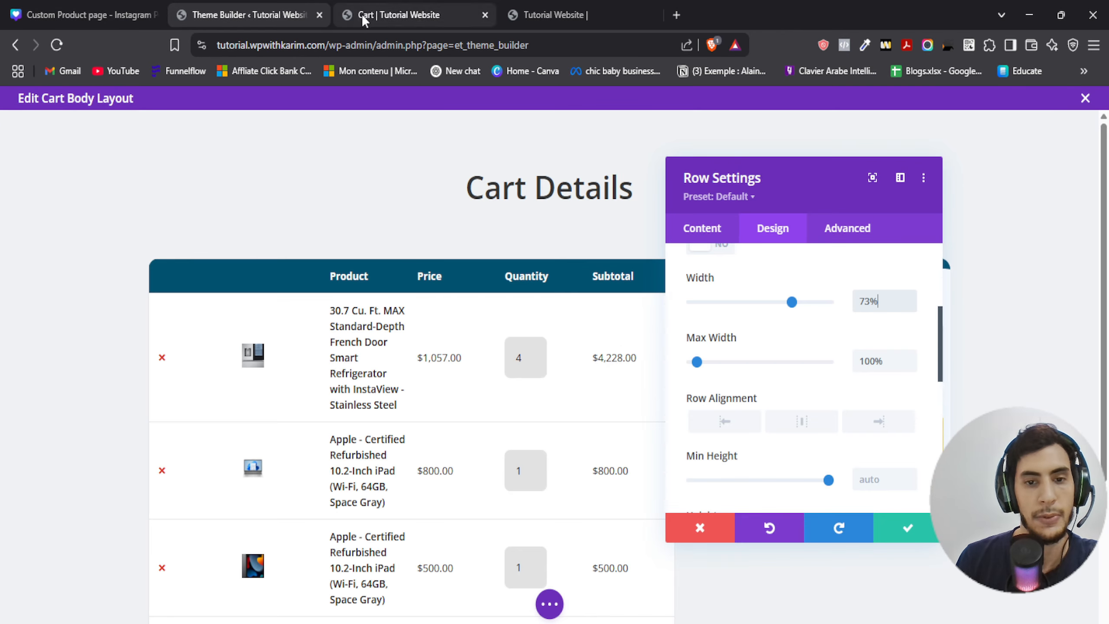
# Step: Close the row settings, keeping the changes, and save the cart body layout
pyautogui.moveTo(741, 178); pyautogui.dragTo(921, 153)
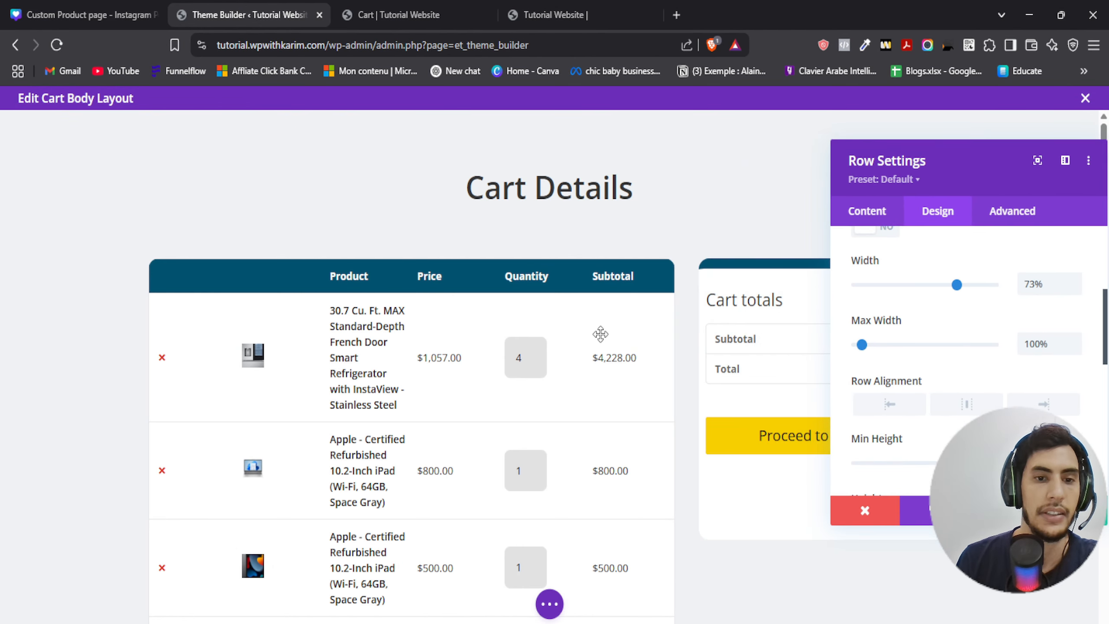
pyautogui.press('Escape')
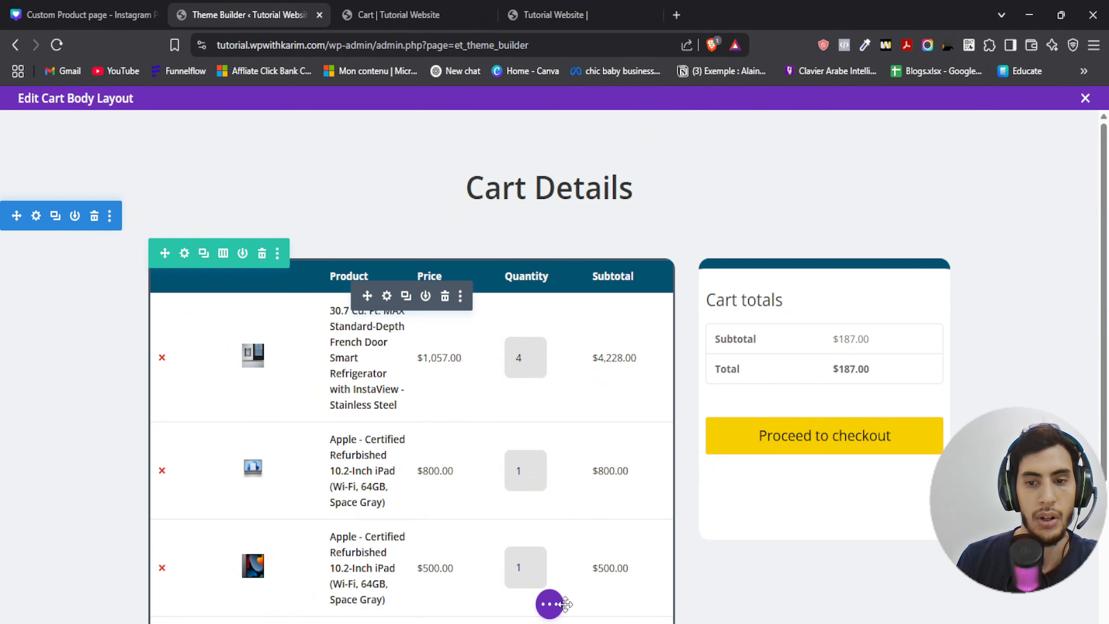
pyautogui.click(550, 604)
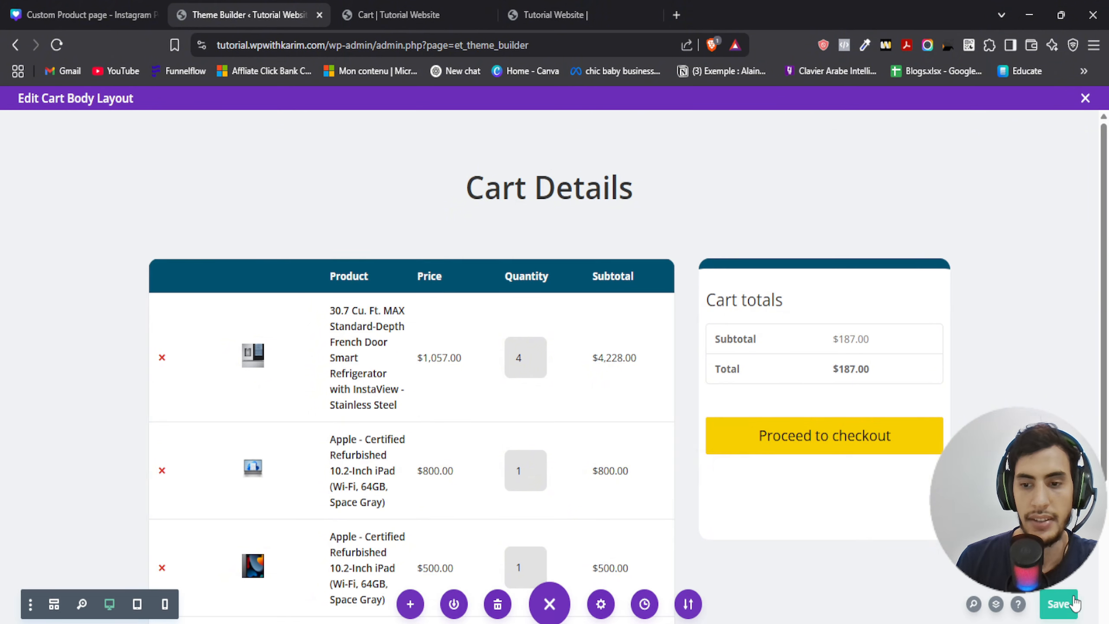
pyautogui.click(1058, 605)
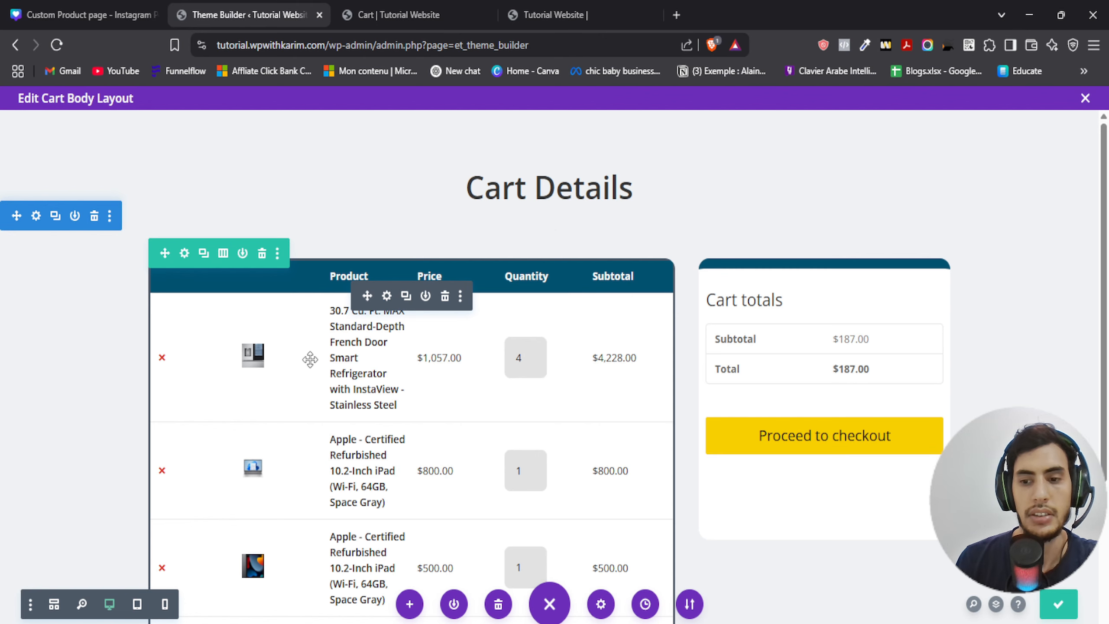
# Step: Switch to the live cart page, reload it and check the updated row width and section spacing
pyautogui.hotkey('ctrl', 'Tab')
pyautogui.moveTo(80, 103)
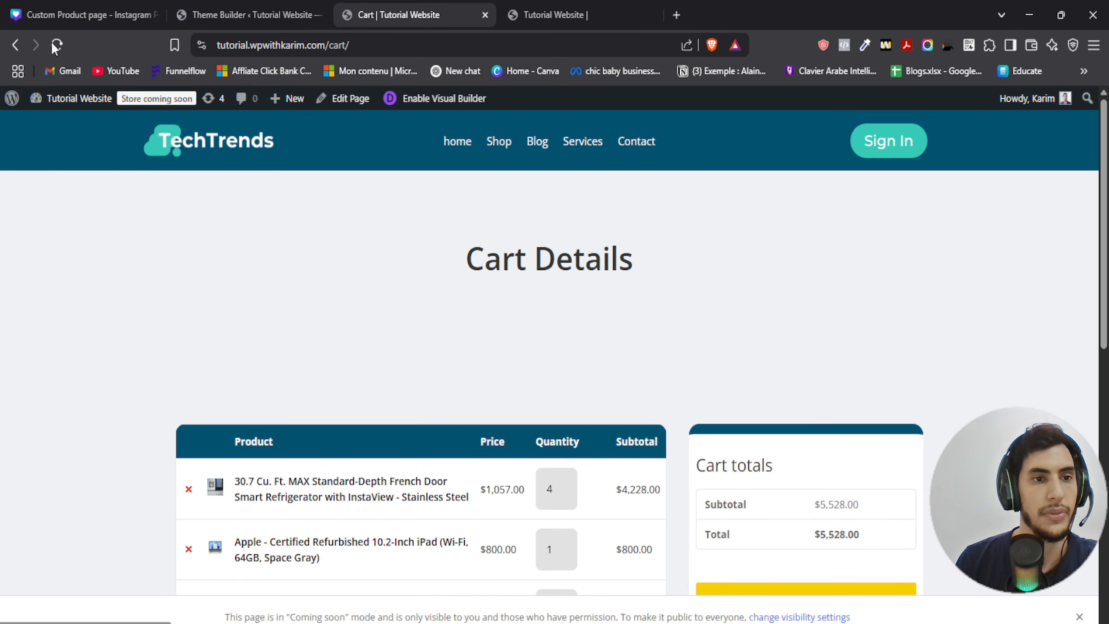
pyautogui.press('F5')
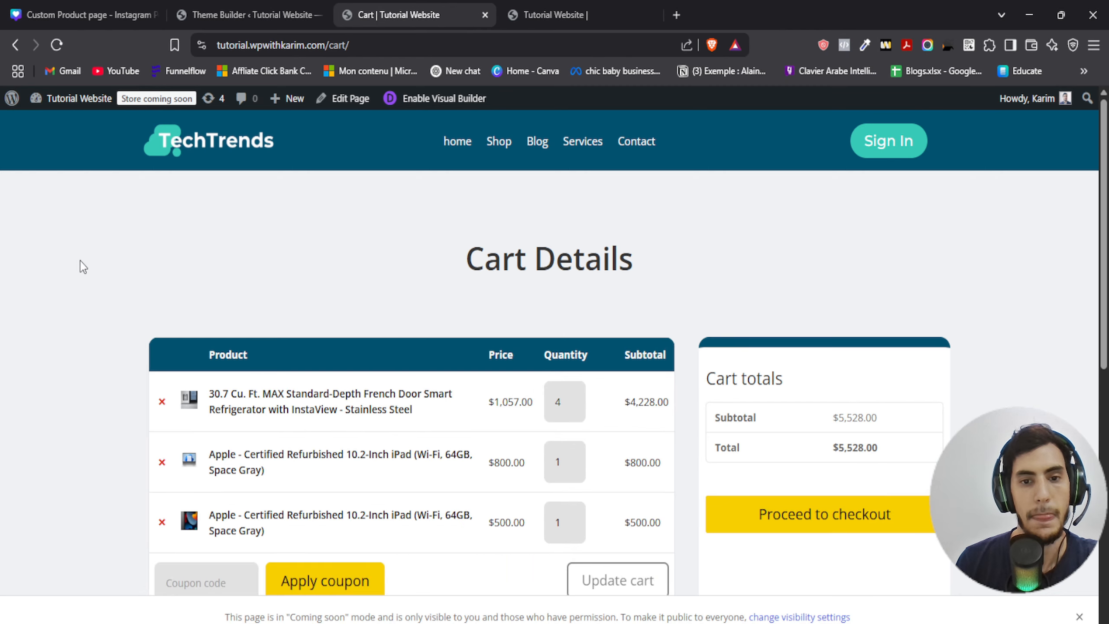
pyautogui.scroll(-6, 48, 244)
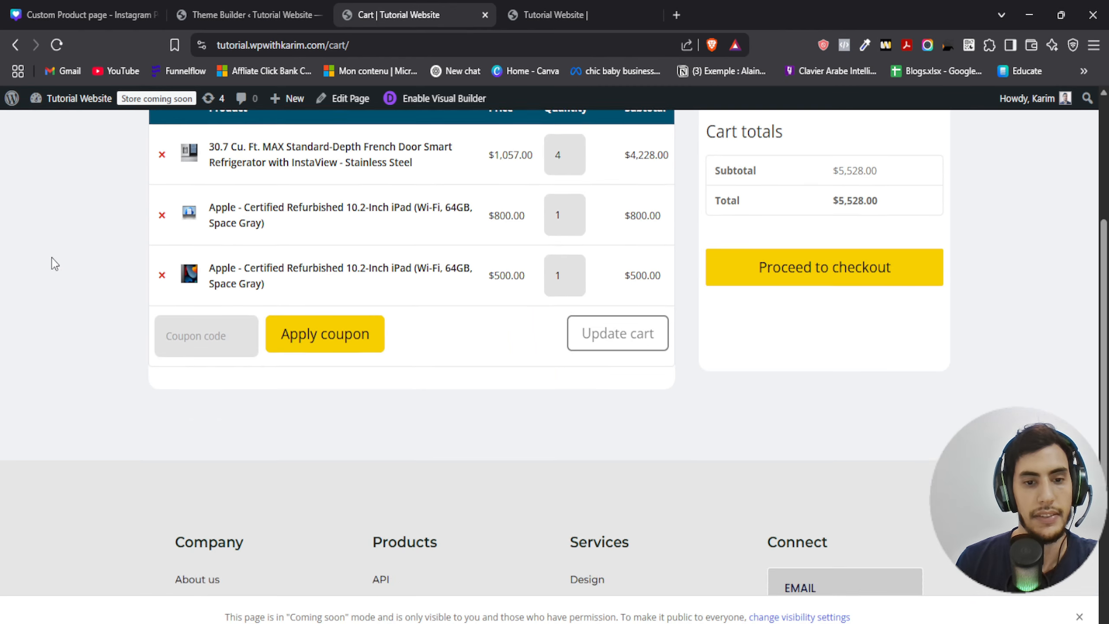
pyautogui.scroll(6, 51, 337)
pyautogui.scroll(-2, 48, 336)
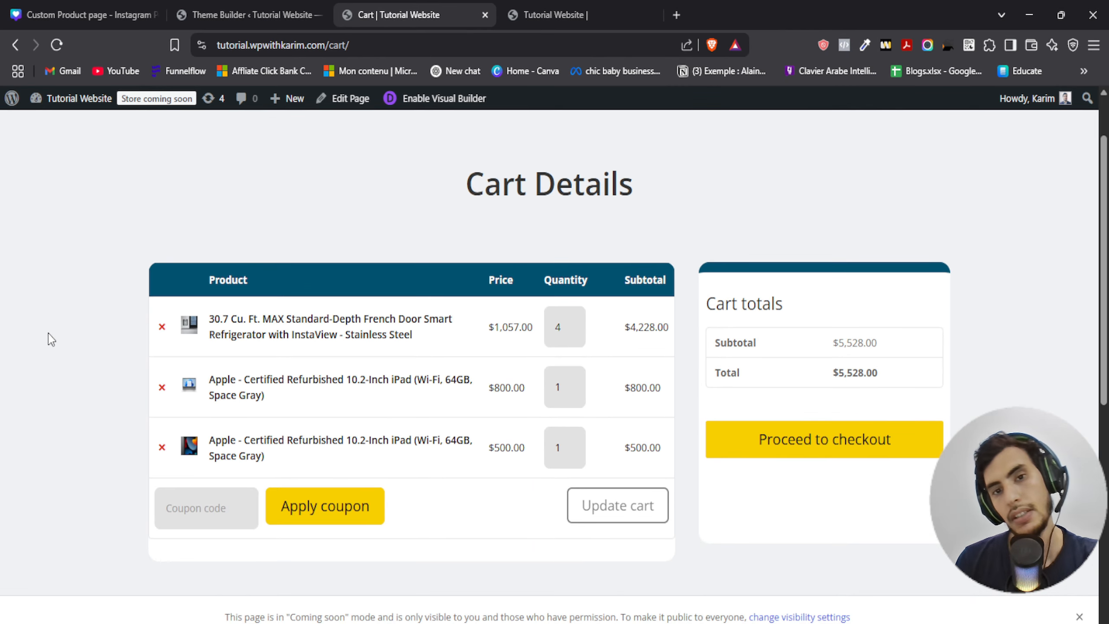
pyautogui.scroll(2, 48, 336)
pyautogui.scroll(-2, 48, 336)
pyautogui.scroll(2, 57, 323)
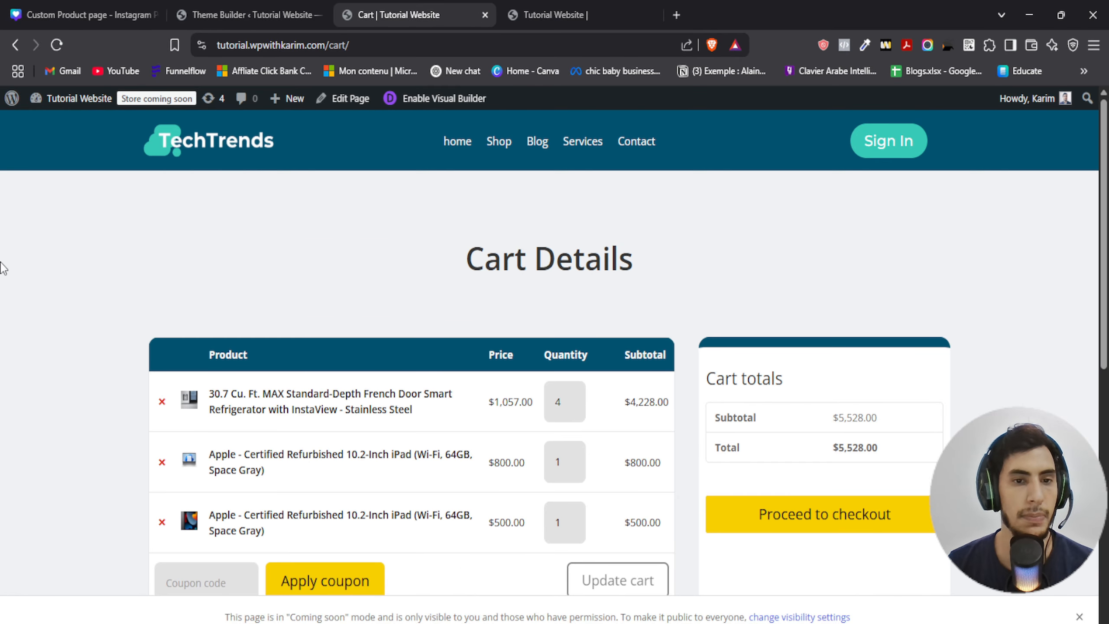
# Step: Remove the $800 Apple 10.2-inch iPad from the live cart
pyautogui.scroll(-2, 49, 325)
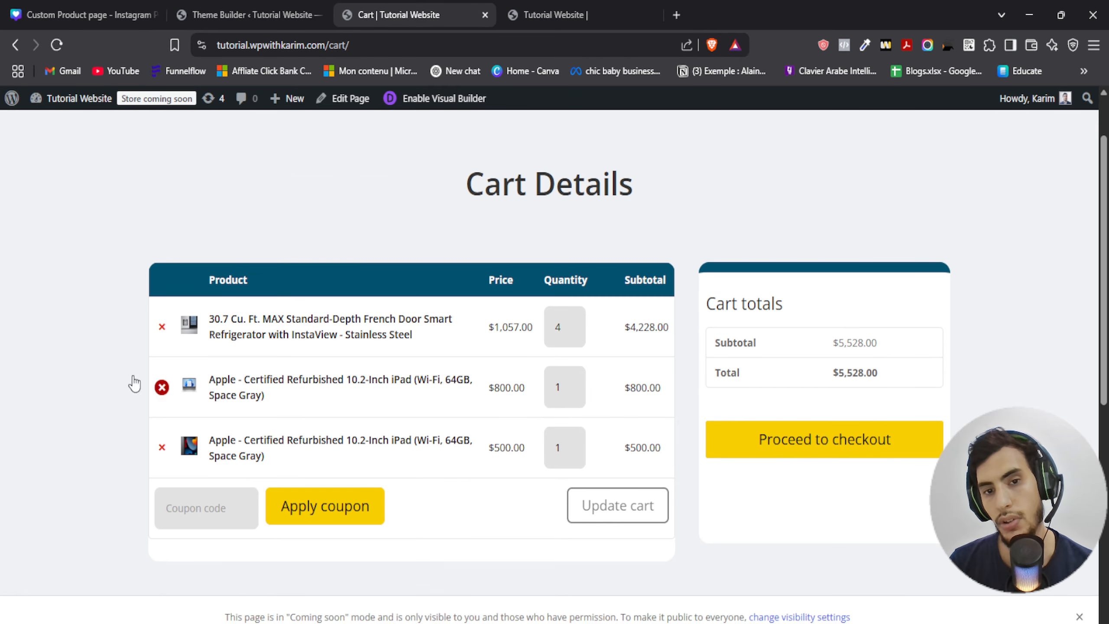
pyautogui.click(161, 387)
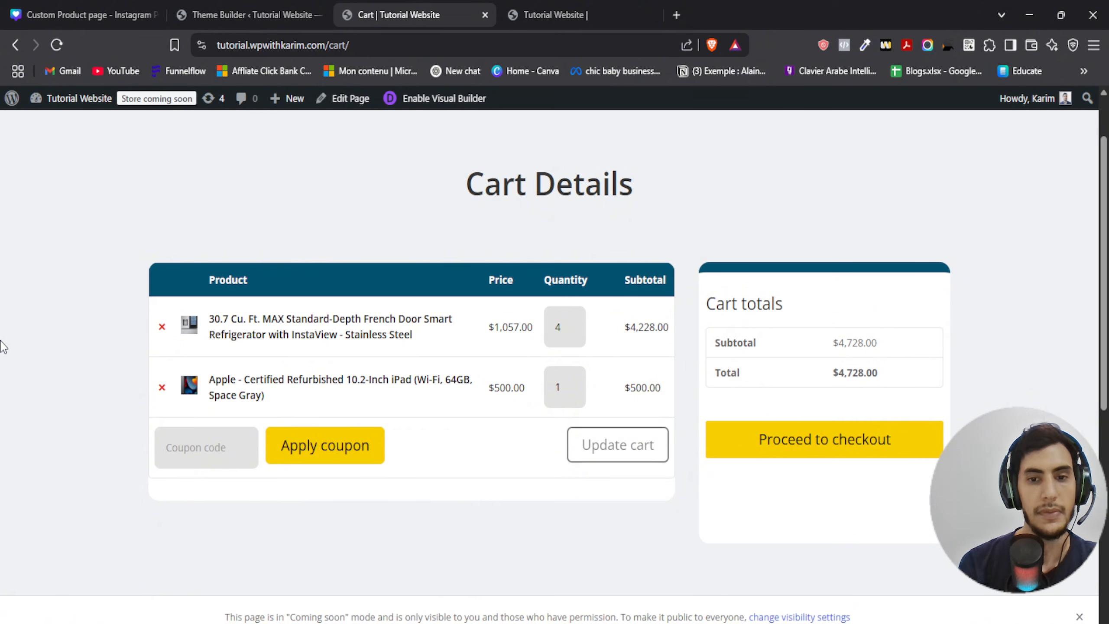
pyautogui.scroll(2, 2, 346)
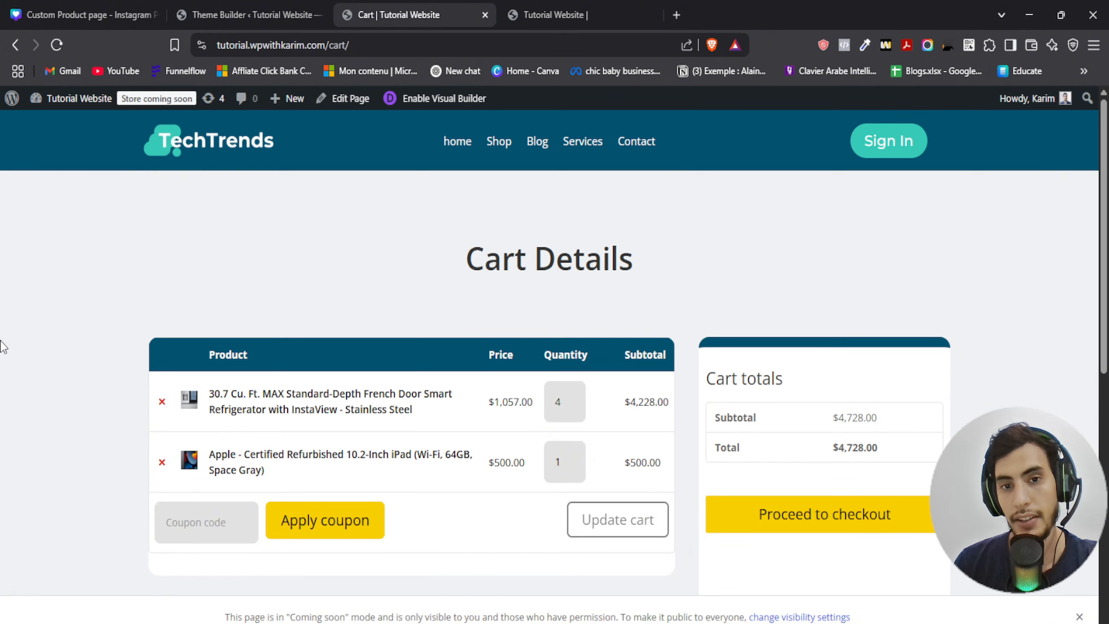